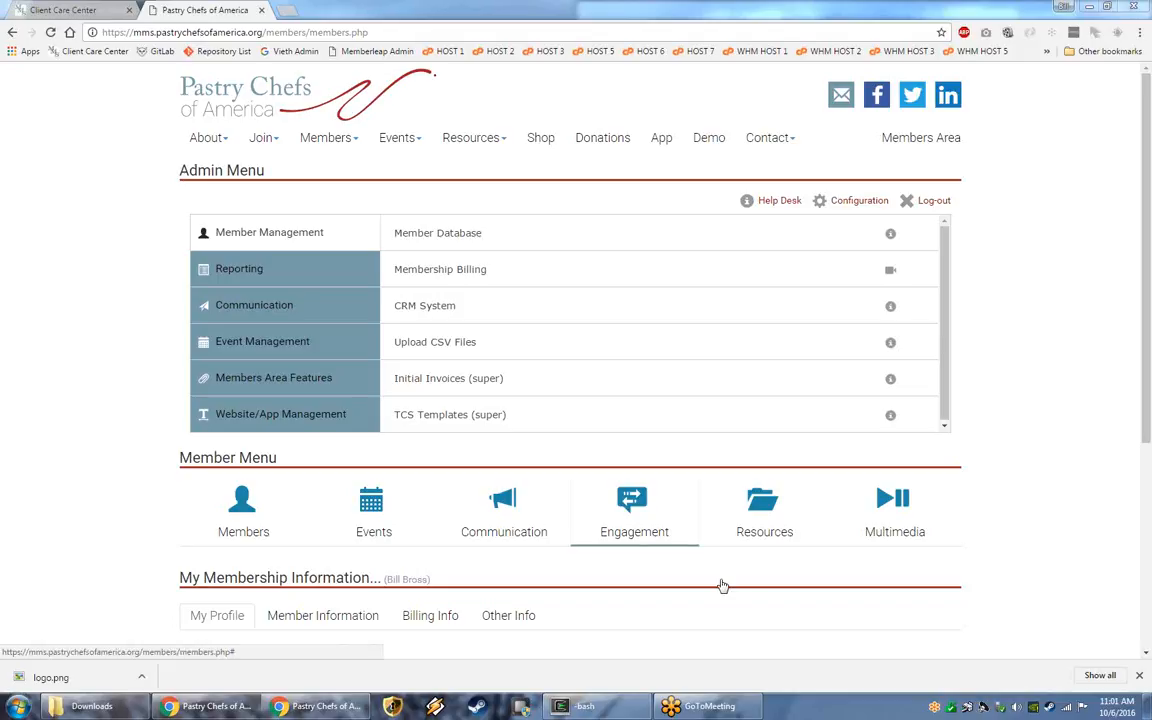
Open the Event Registration Configuration from the MMS configuration menu and expand its Booth Options section.
click(860, 202)
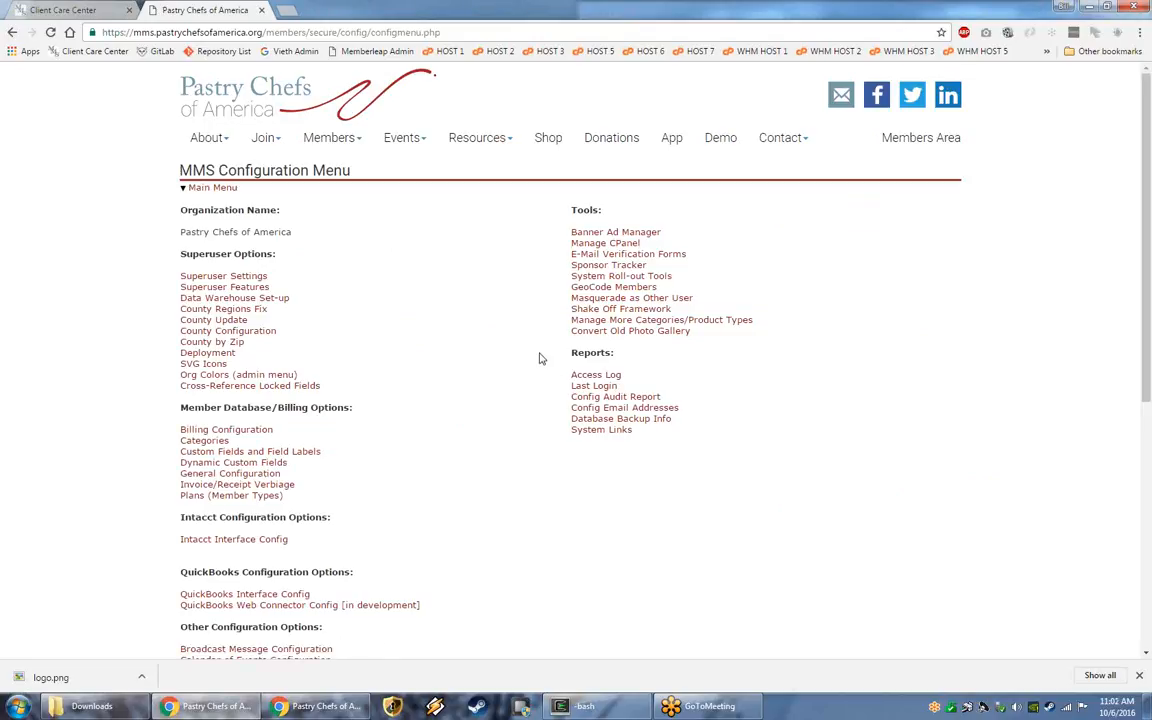
scroll(491, 384, down, 3)
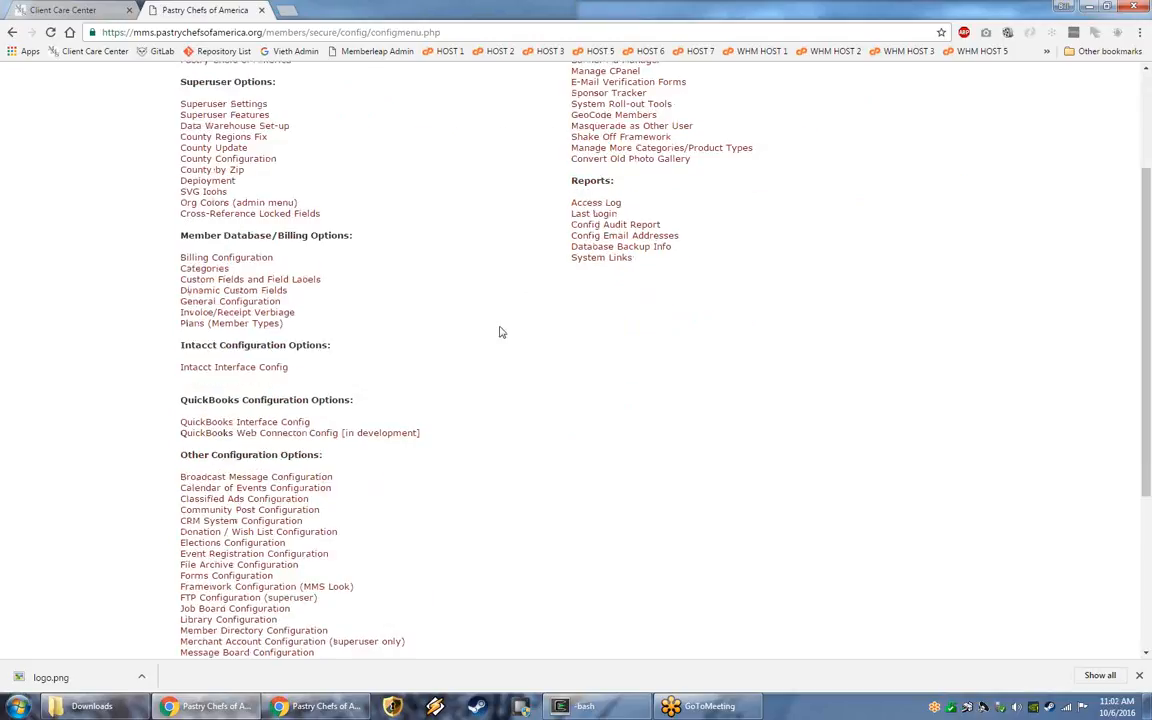
drag(183, 284, 327, 284)
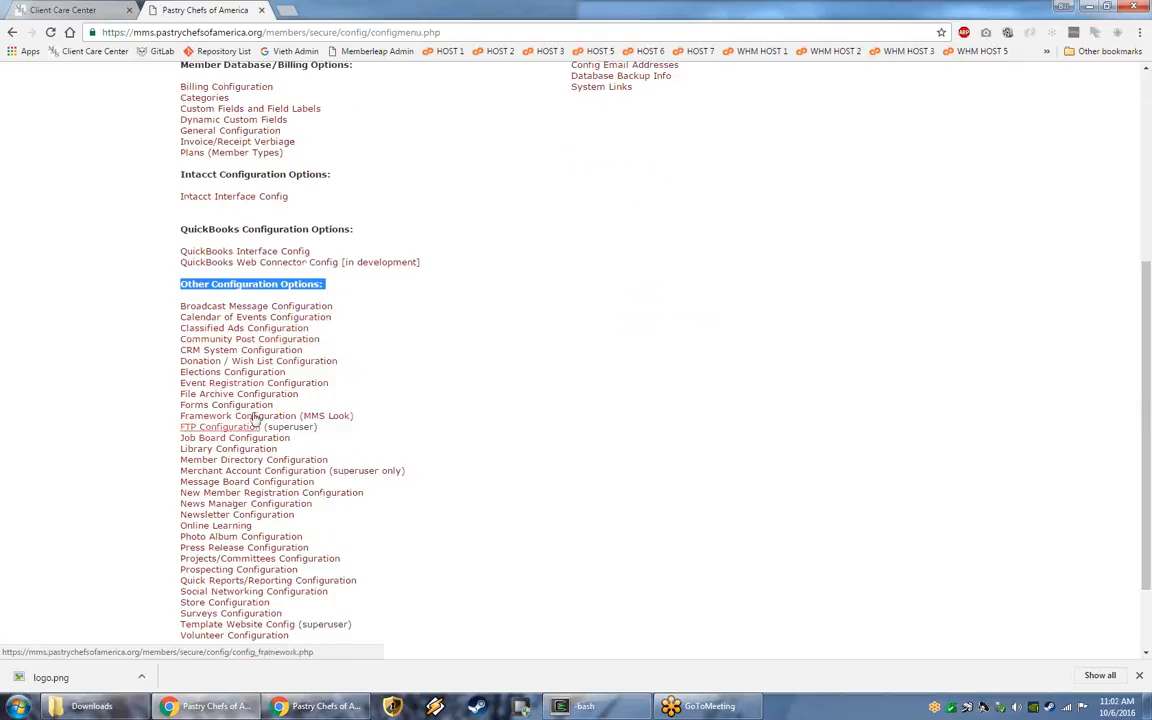
click(237, 385)
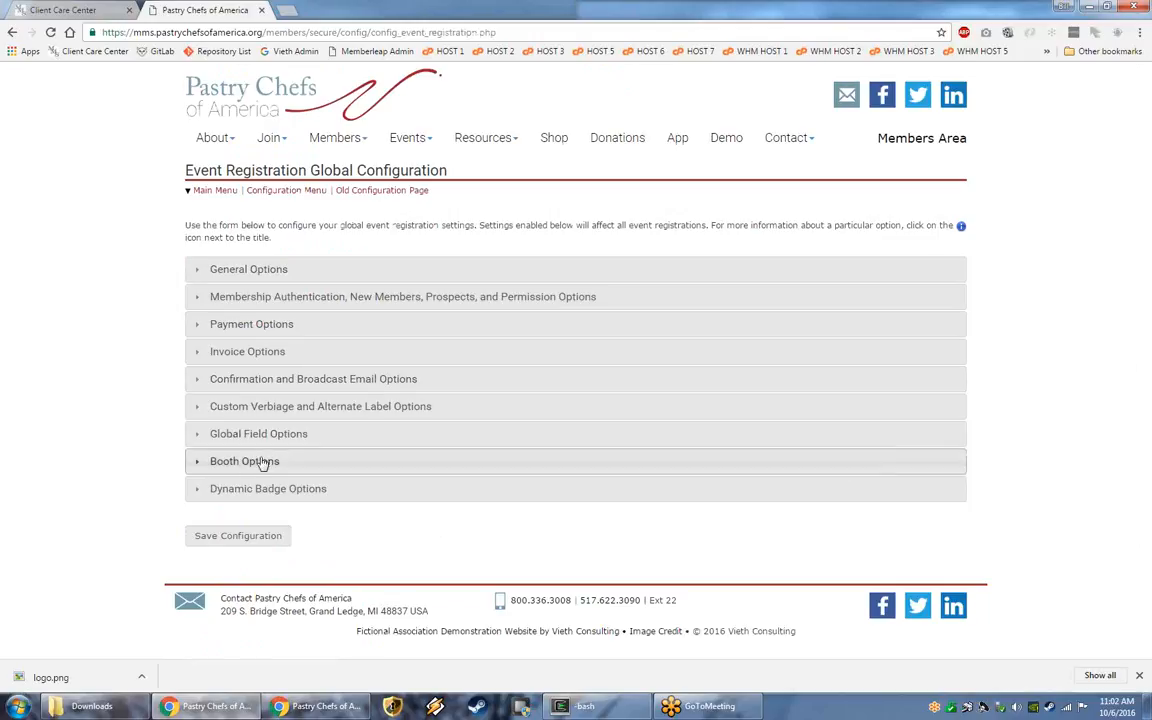
click(228, 461)
scroll(365, 517, down, 2)
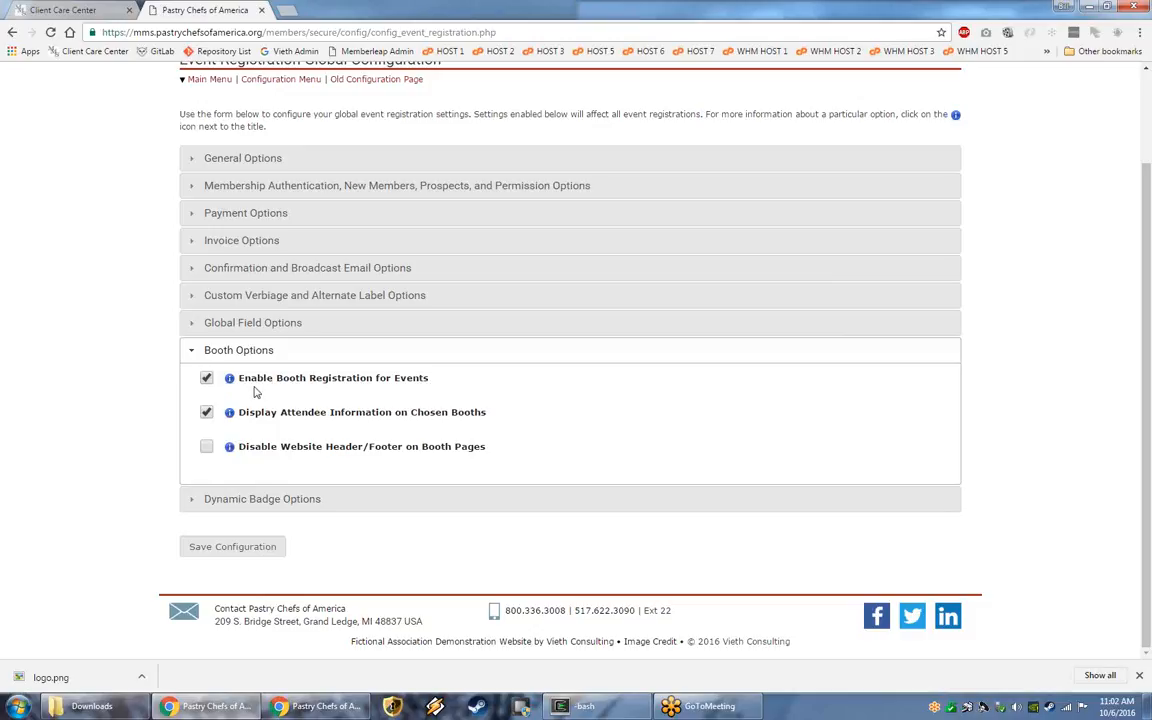
Review the booth options for displaying attendee information on chosen booths and disabling the website header/footer on booth pages.
drag(239, 412, 488, 412)
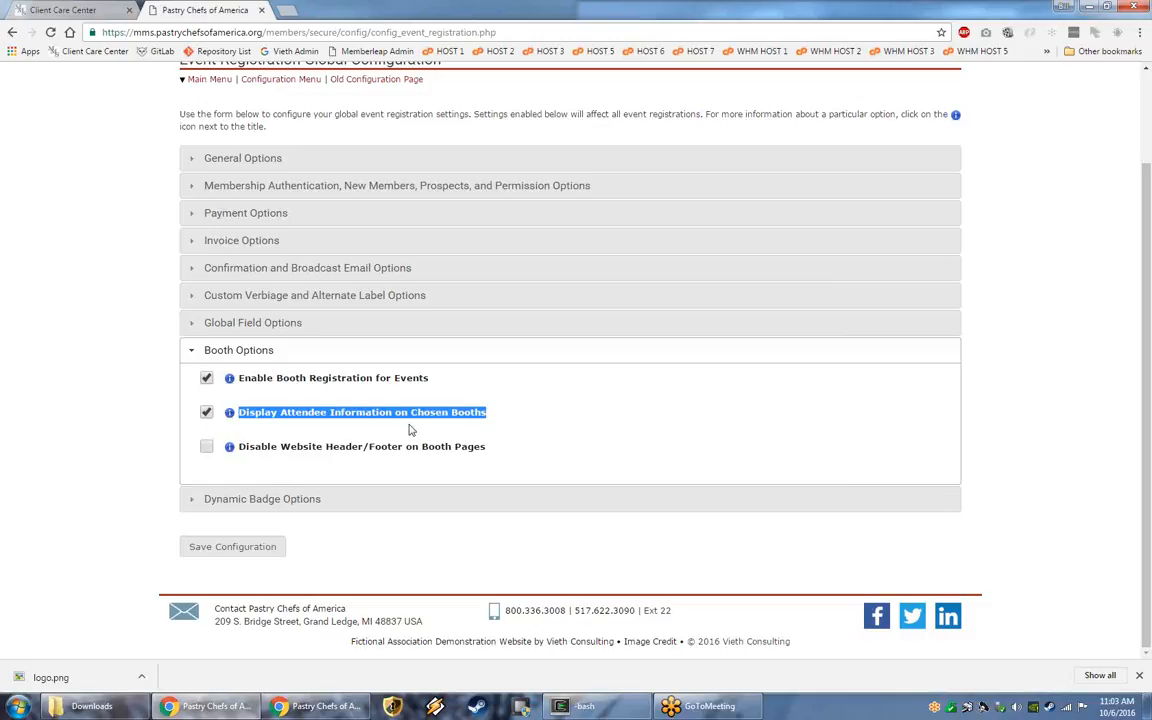
click(232, 443)
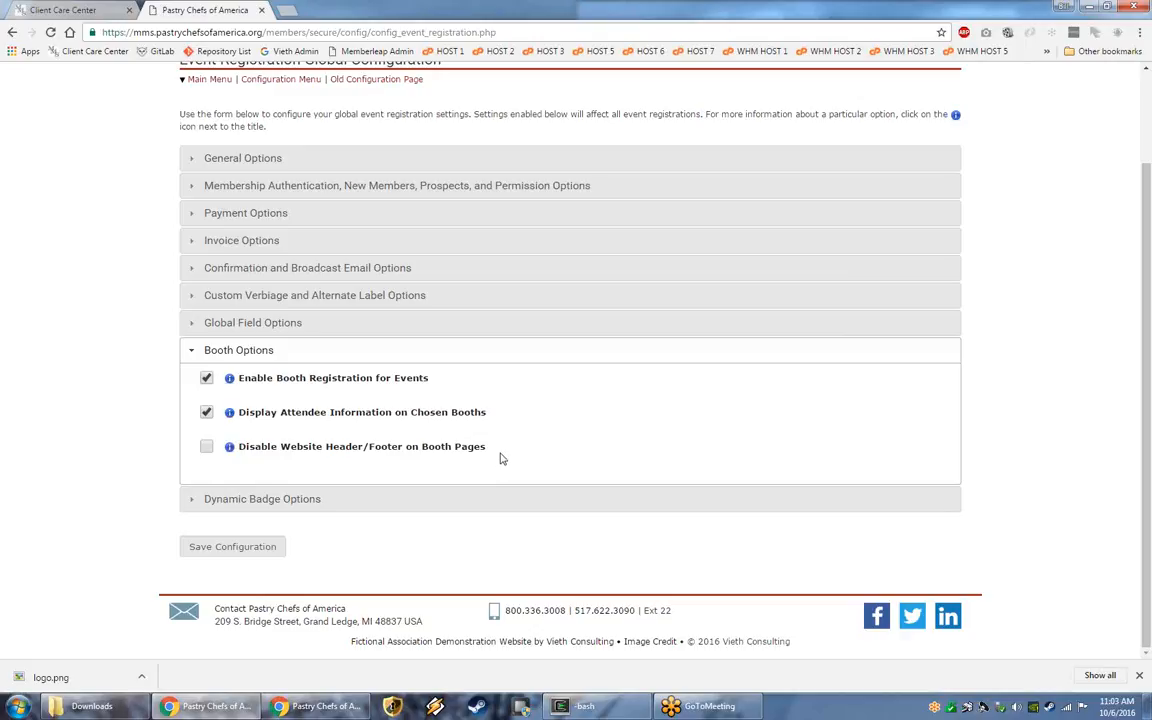
scroll(404, 347, up, 2)
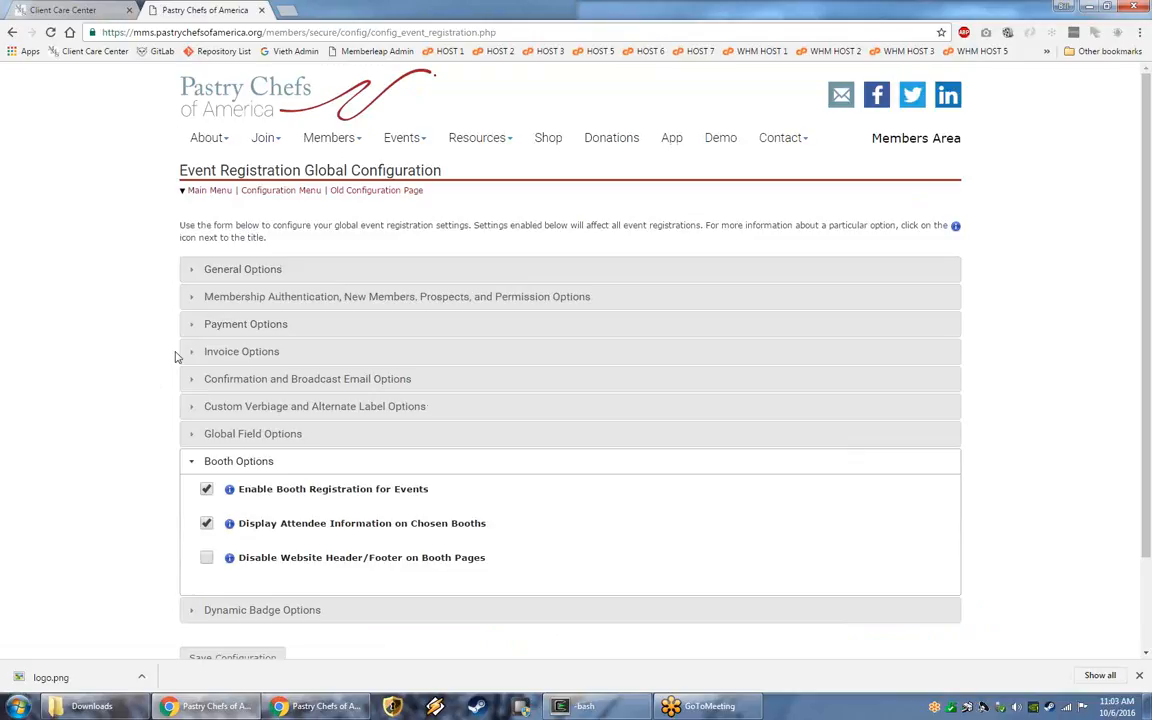
scroll(175, 357, down, 2)
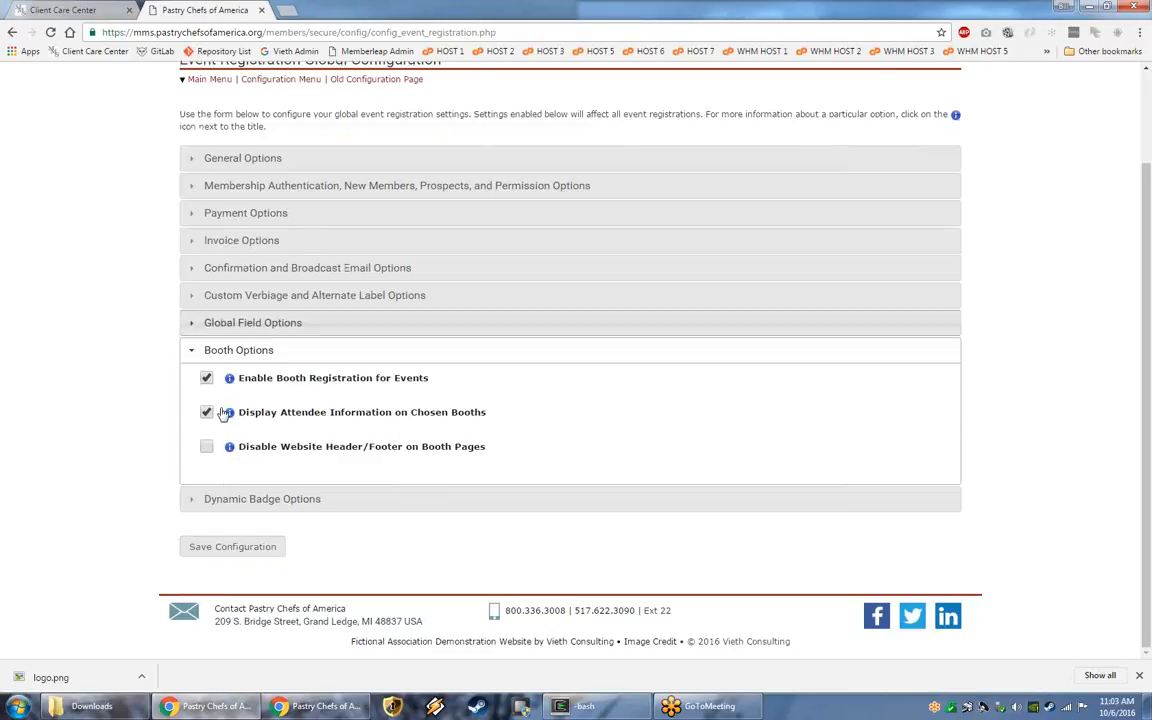
scroll(190, 360, up, 2)
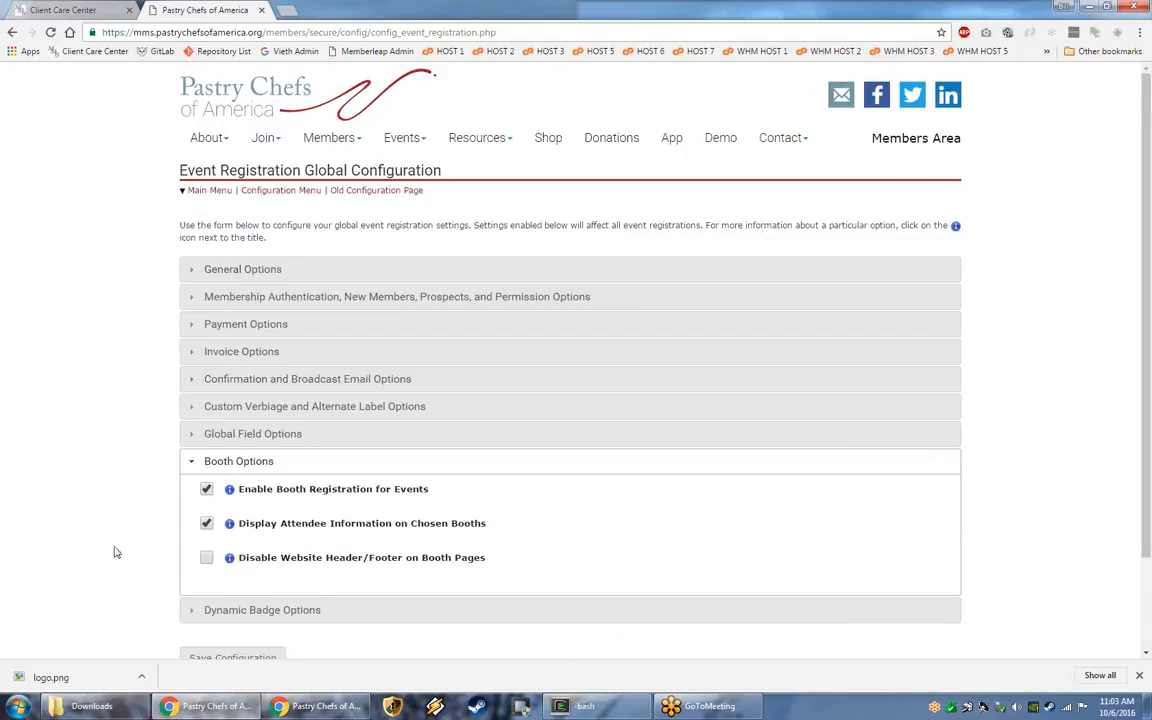
scroll(459, 507, down, 1)
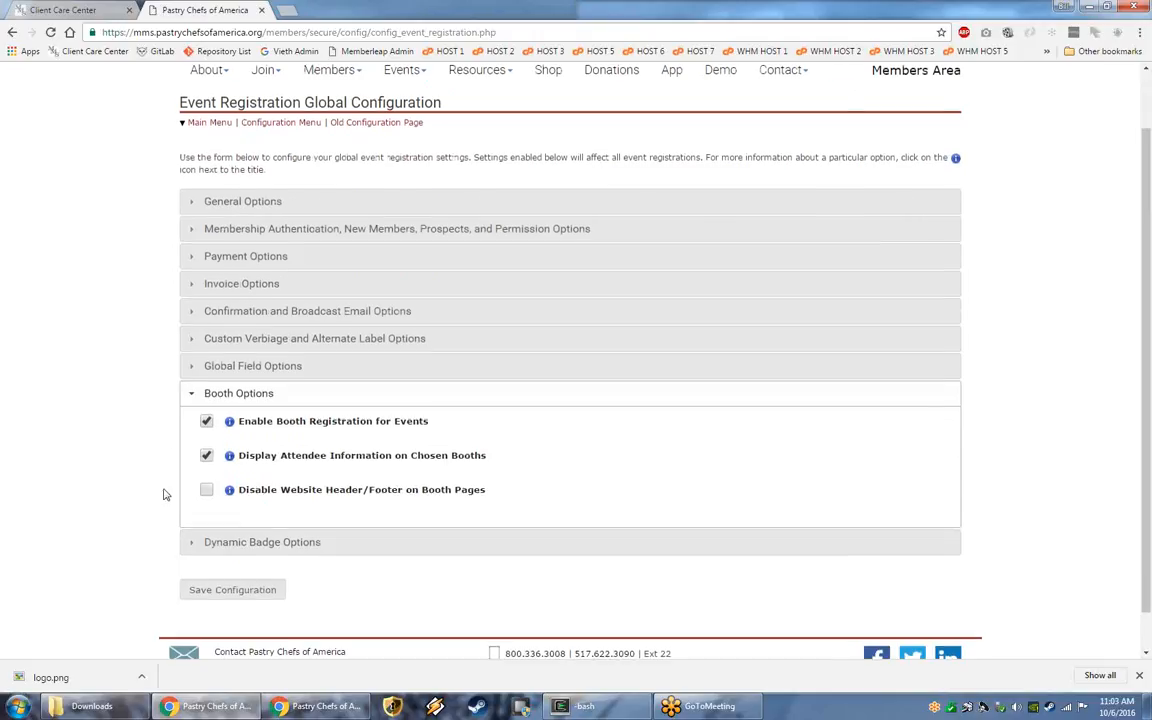
scroll(165, 494, up, 1)
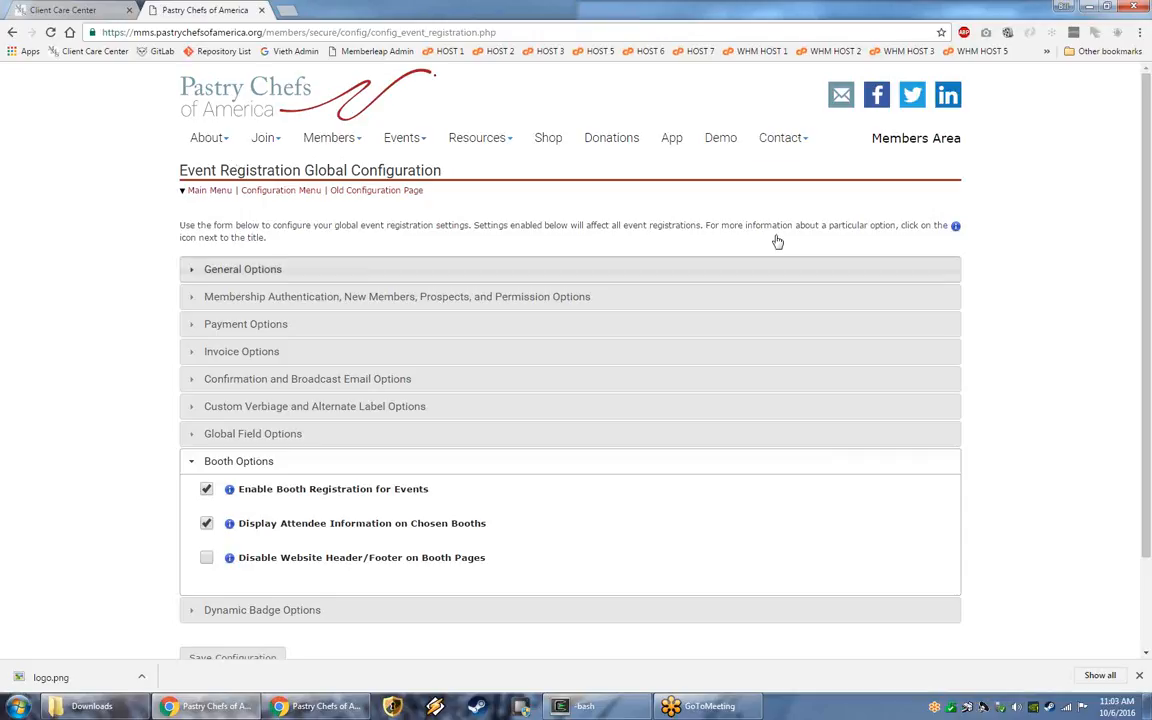
Switch Disable Website Header/Footer on Booth Pages on and back off, and save the event registration configuration.
click(206, 558)
click(207, 559)
scroll(150, 550, down, 2)
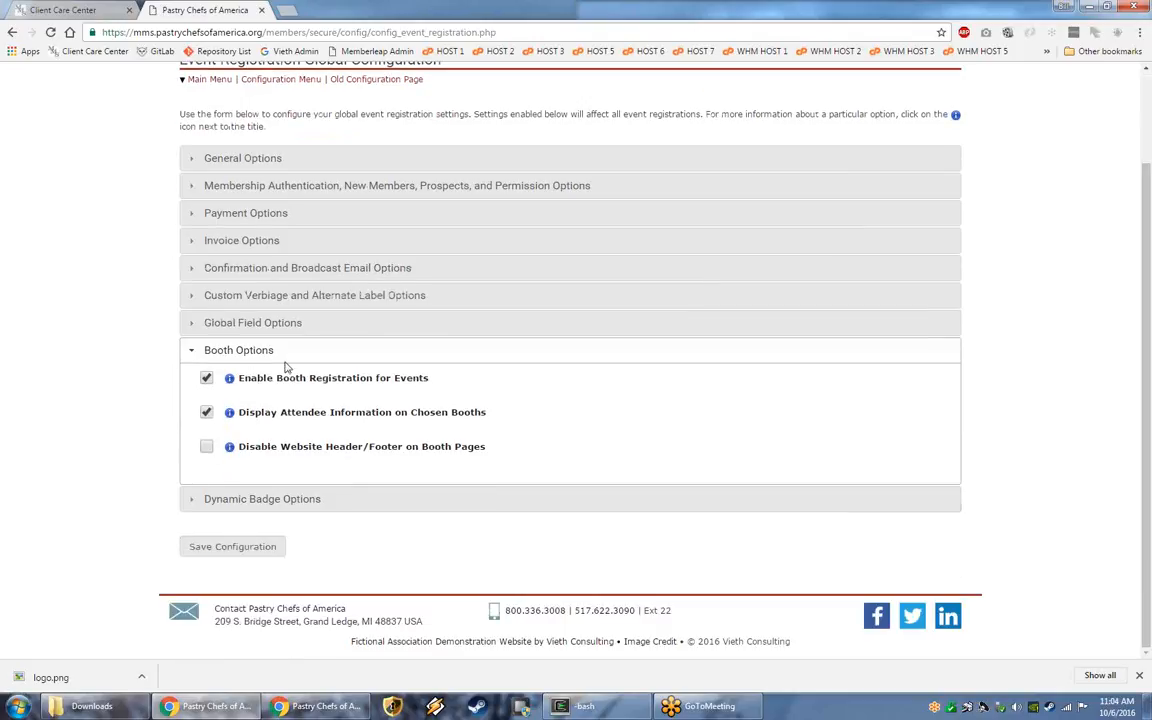
click(206, 550)
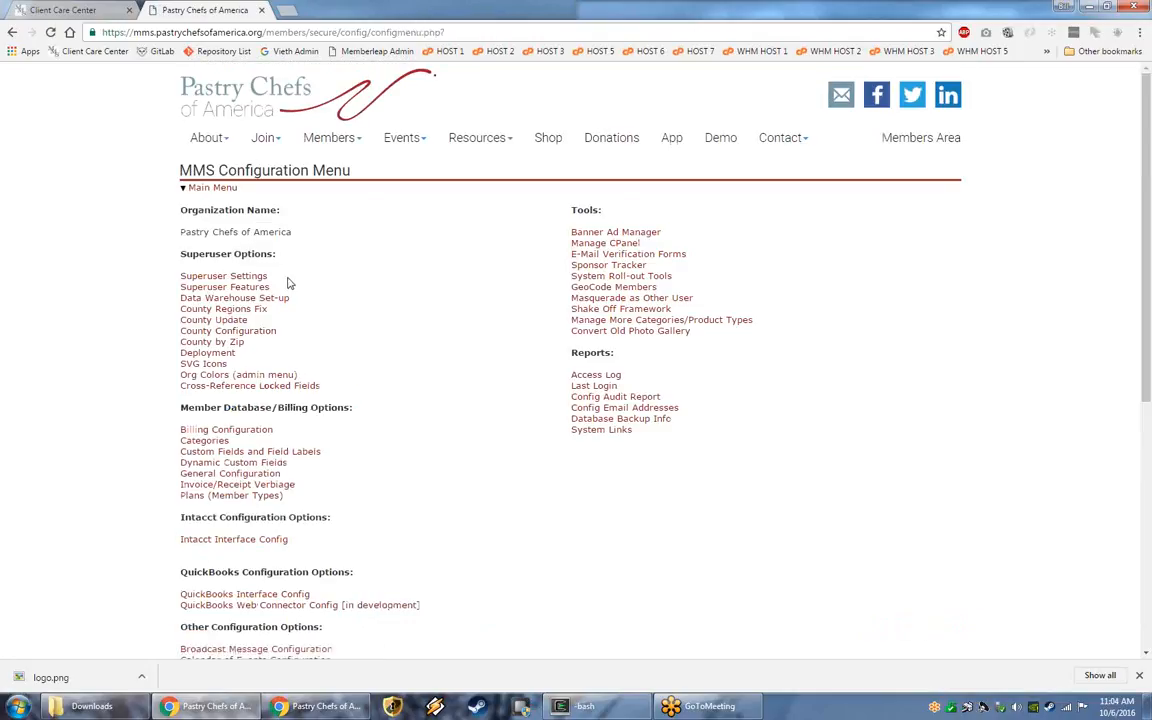
Return to the main menu and open Event Registration under Event Management.
click(209, 190)
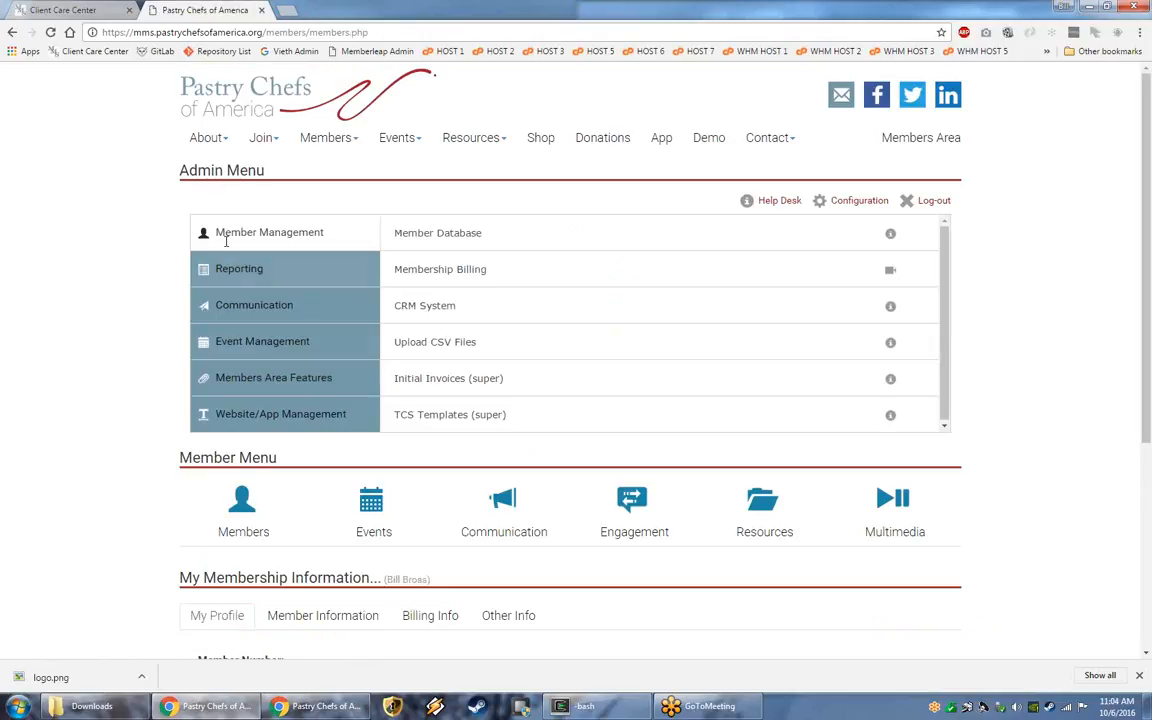
click(242, 341)
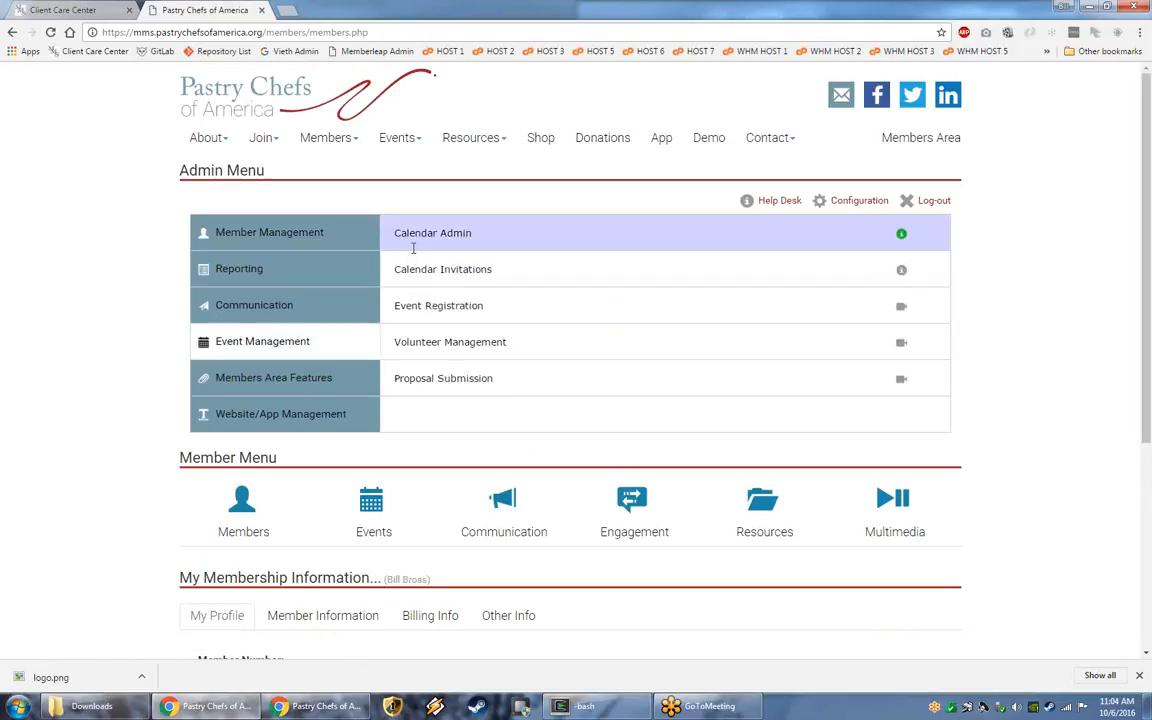
click(437, 306)
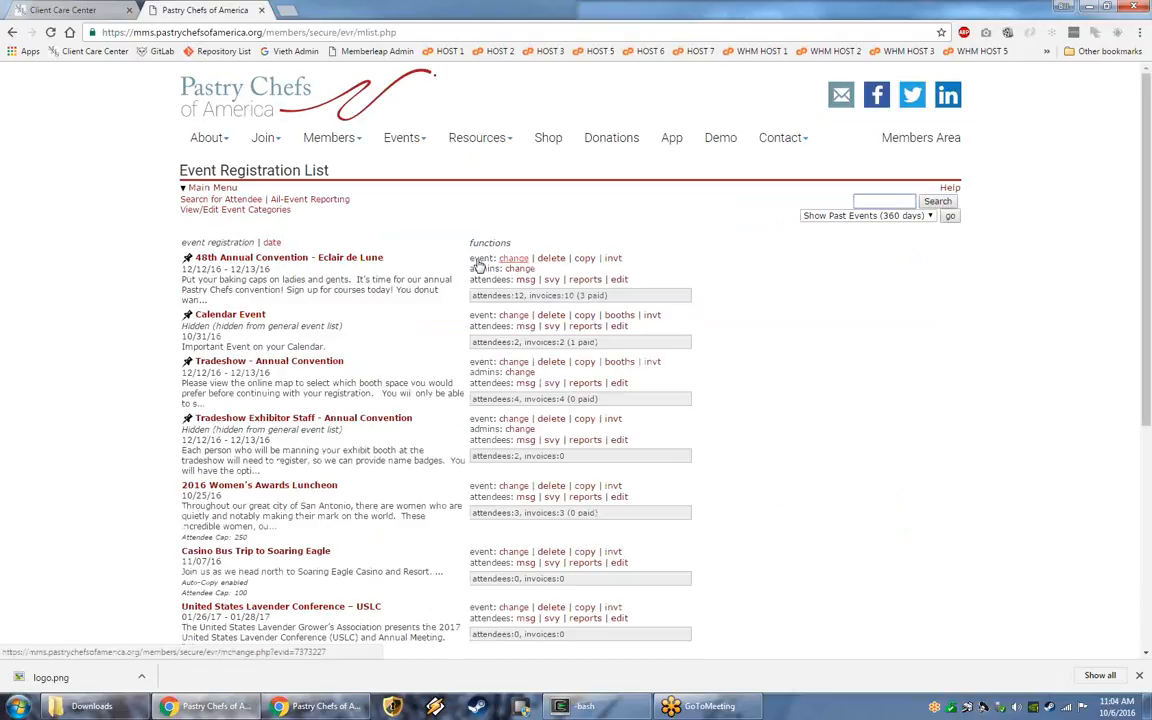
In the 48th Annual Convention event, enable booth registration, disable its admin-mode-only option, and return to the event list without saving.
click(513, 259)
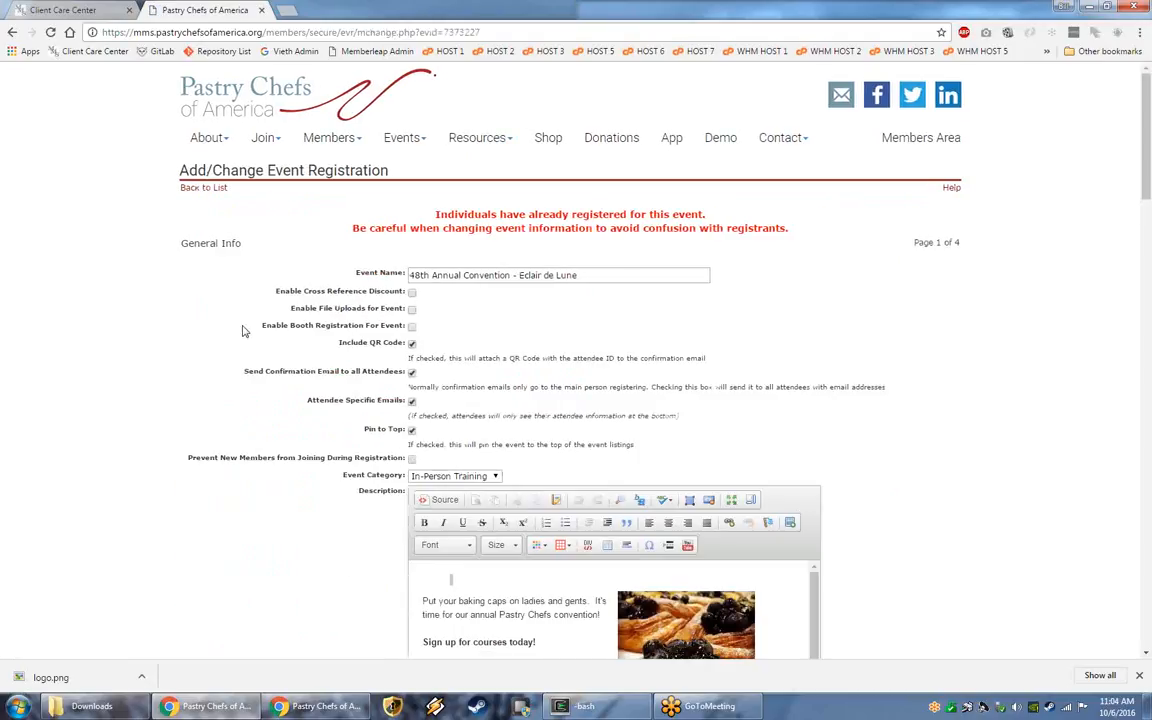
drag(261, 326, 405, 319)
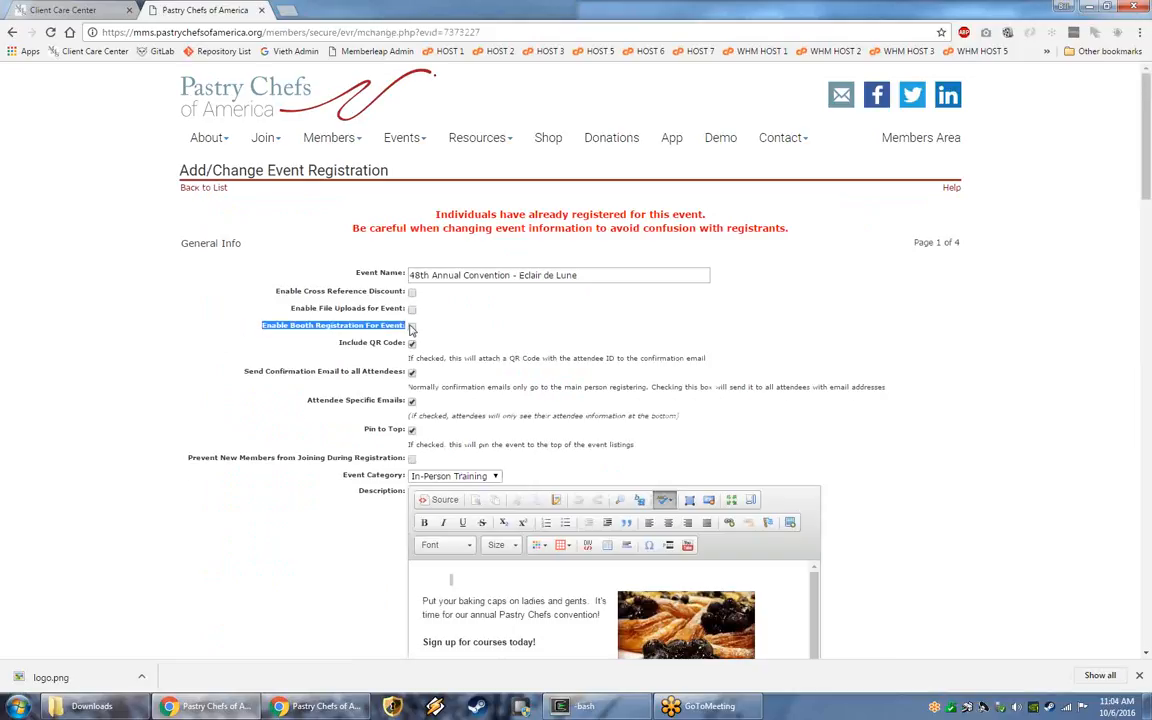
click(411, 326)
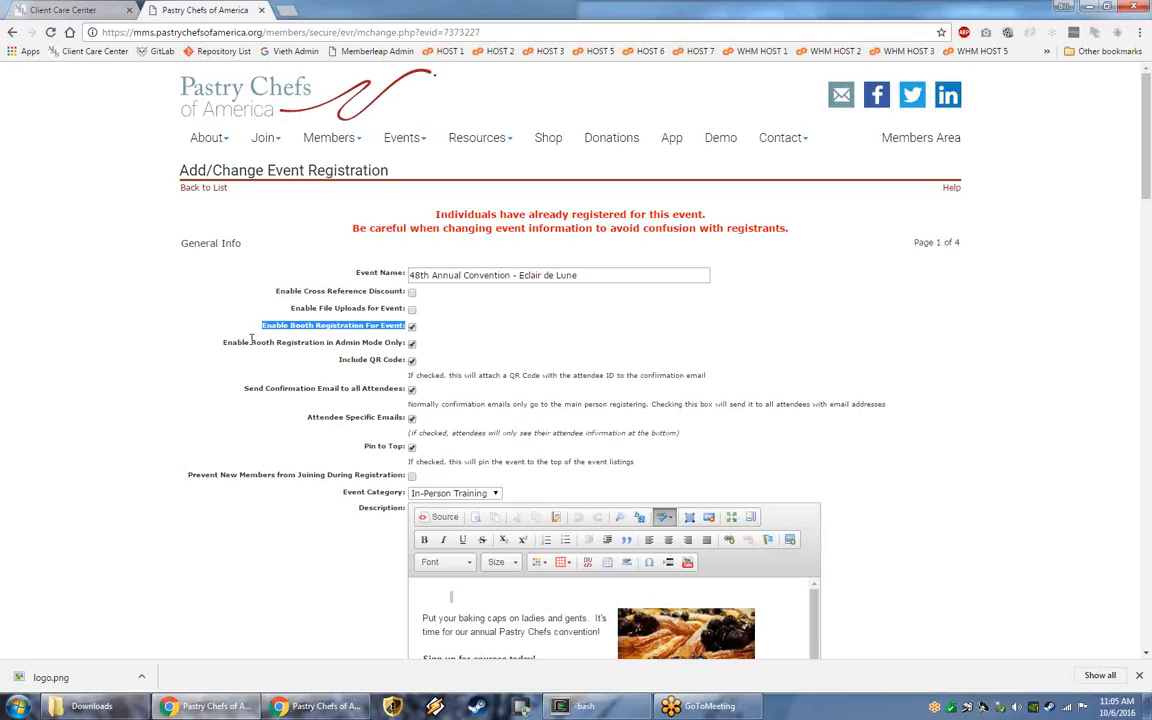
drag(222, 342, 409, 342)
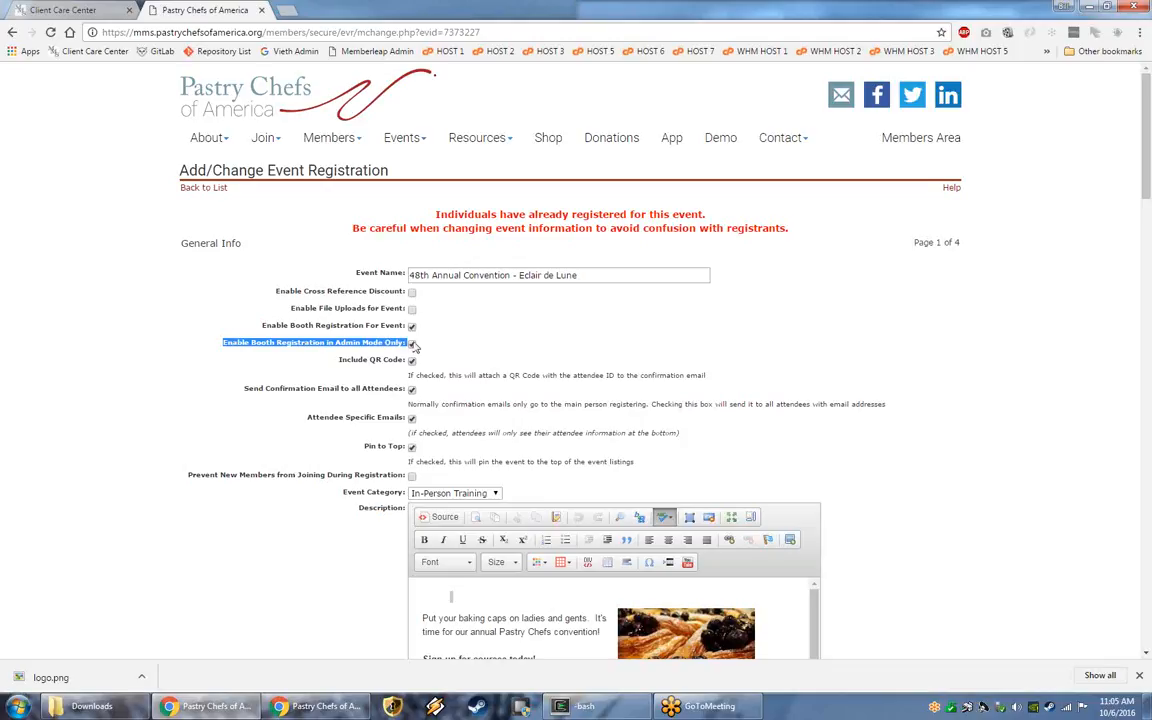
click(372, 342)
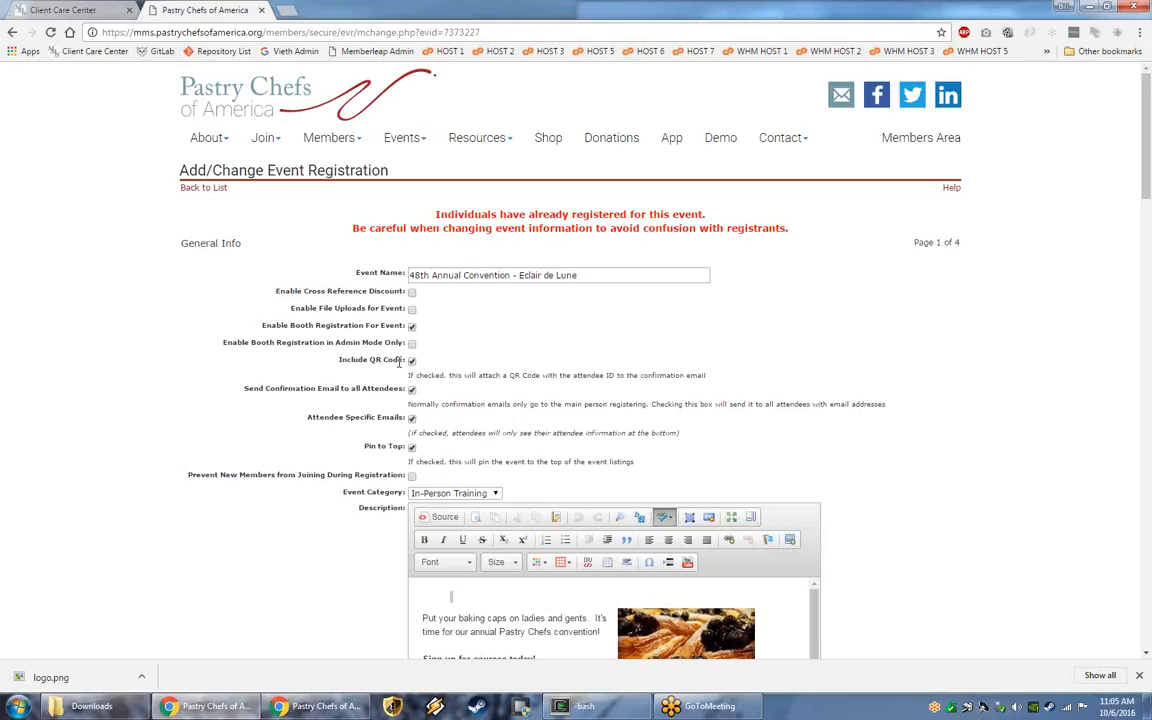
click(229, 198)
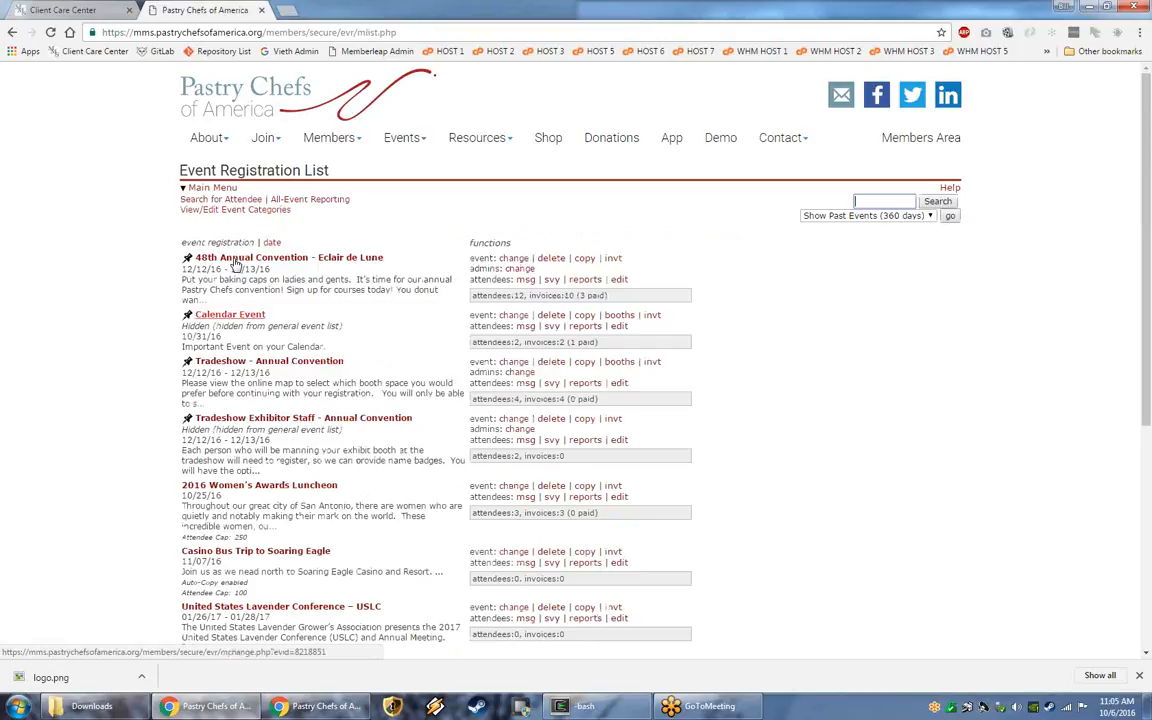
Open the booth setup for Calendar Event and delete the current background image of its booth grid.
click(619, 315)
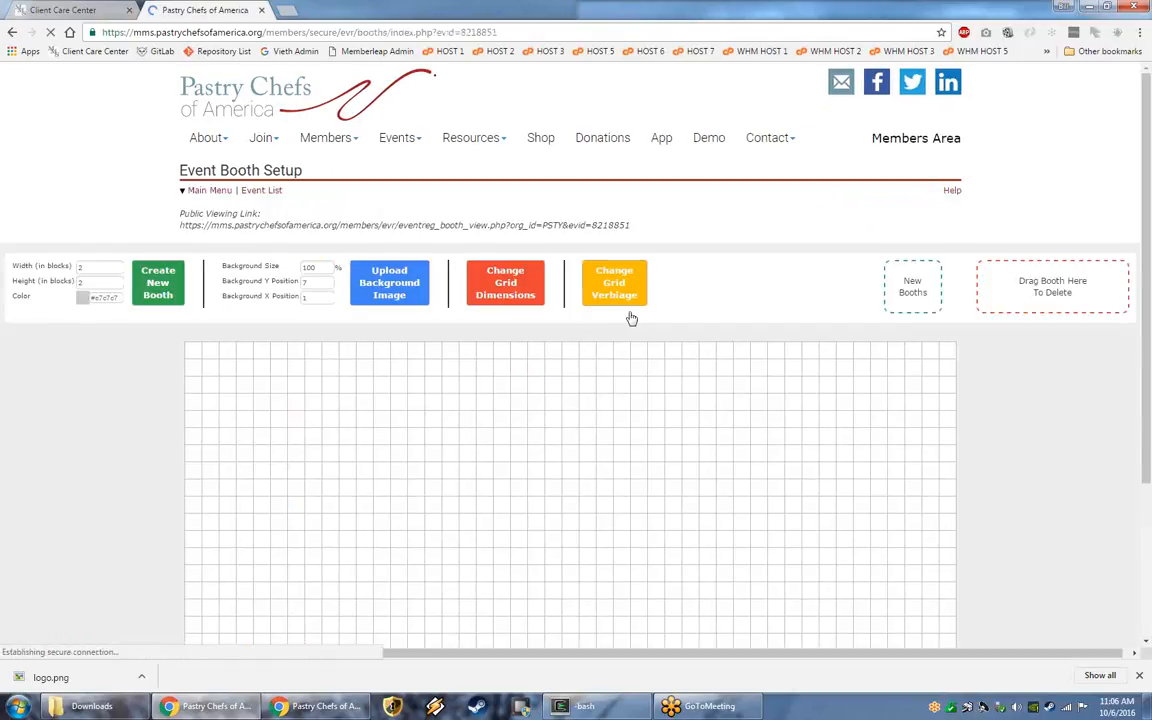
scroll(640, 300, down, 2)
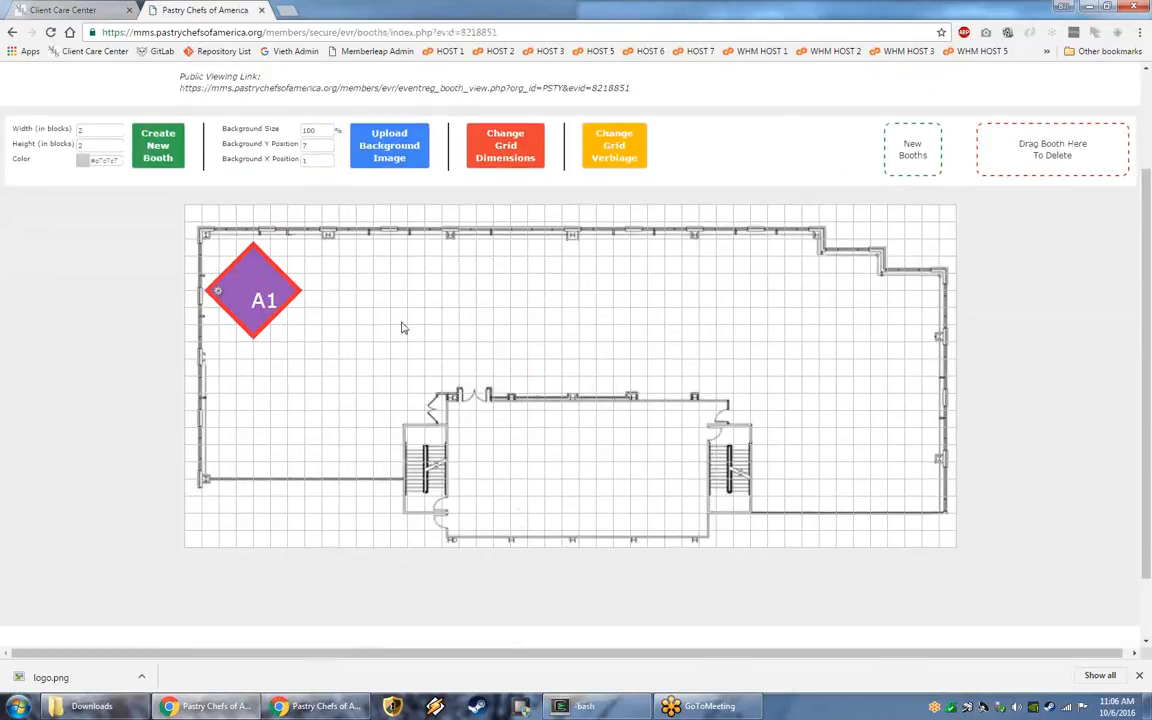
scroll(463, 330, up, 1)
click(408, 224)
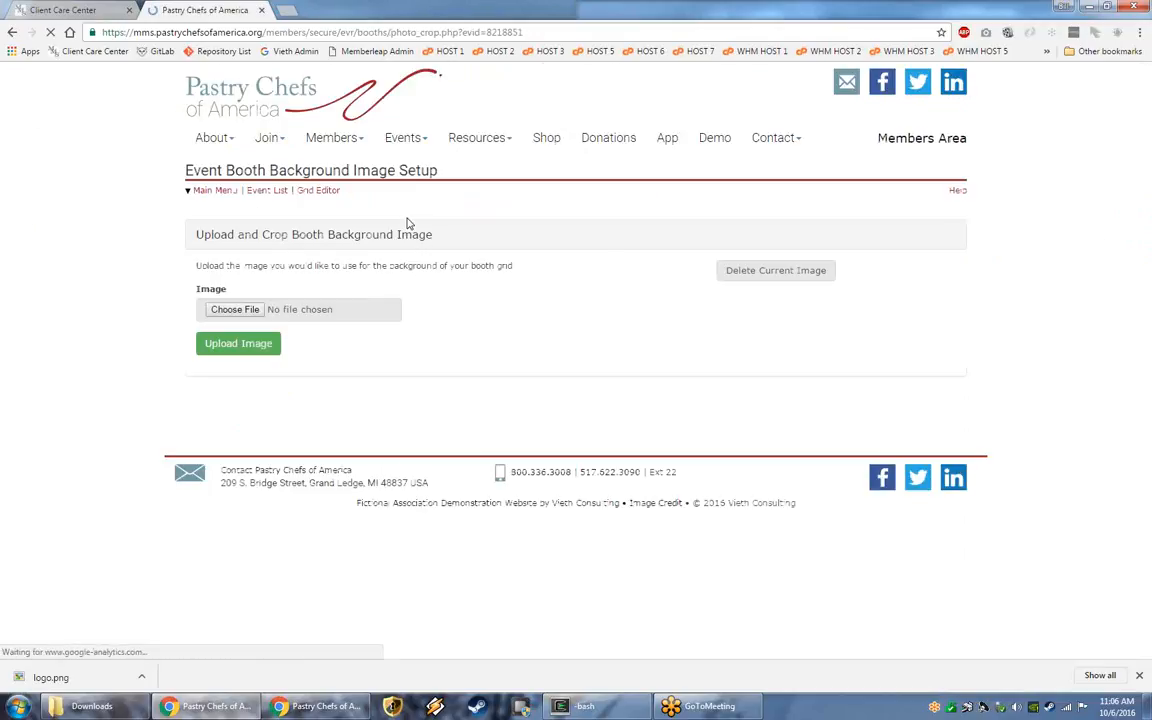
click(689, 257)
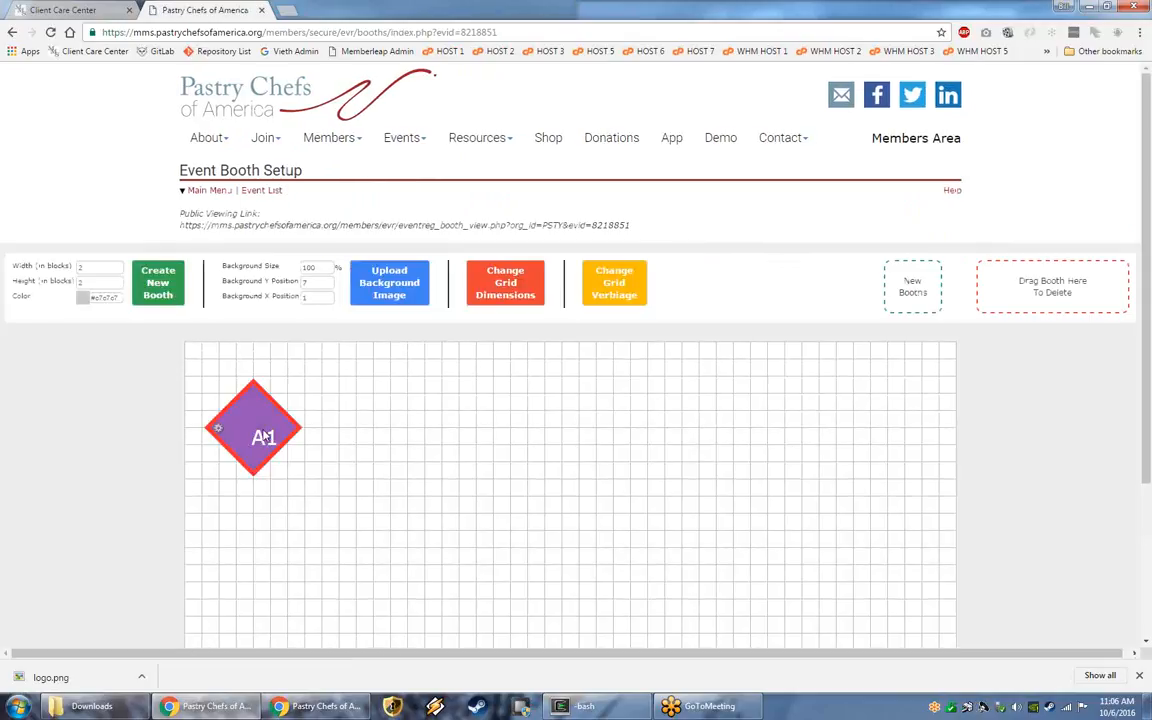
Delete booth A1 from the grid through the Booth Editor and dismiss the browser's downloads bar.
click(217, 430)
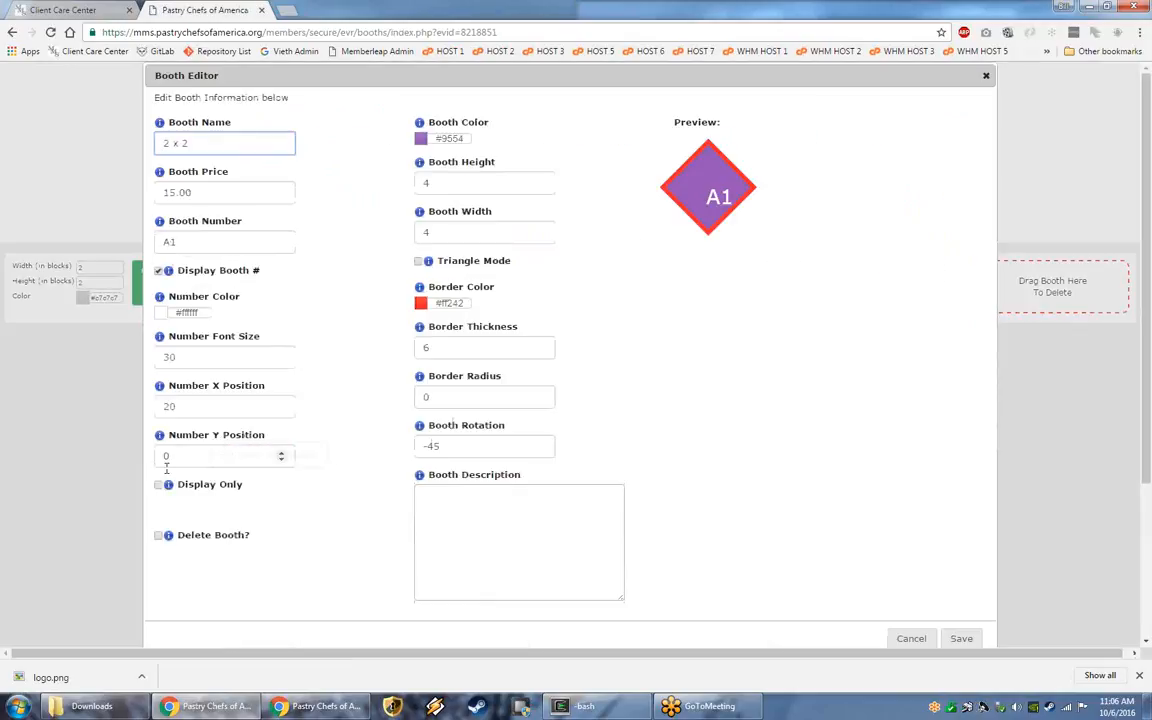
click(158, 535)
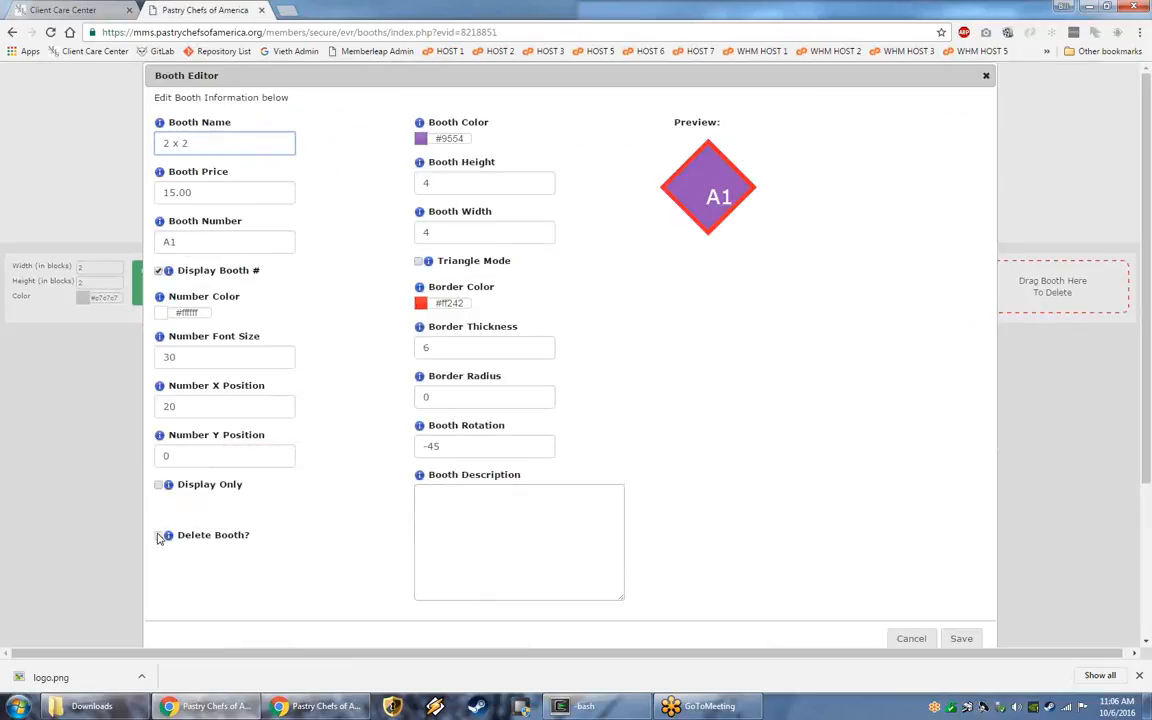
click(961, 638)
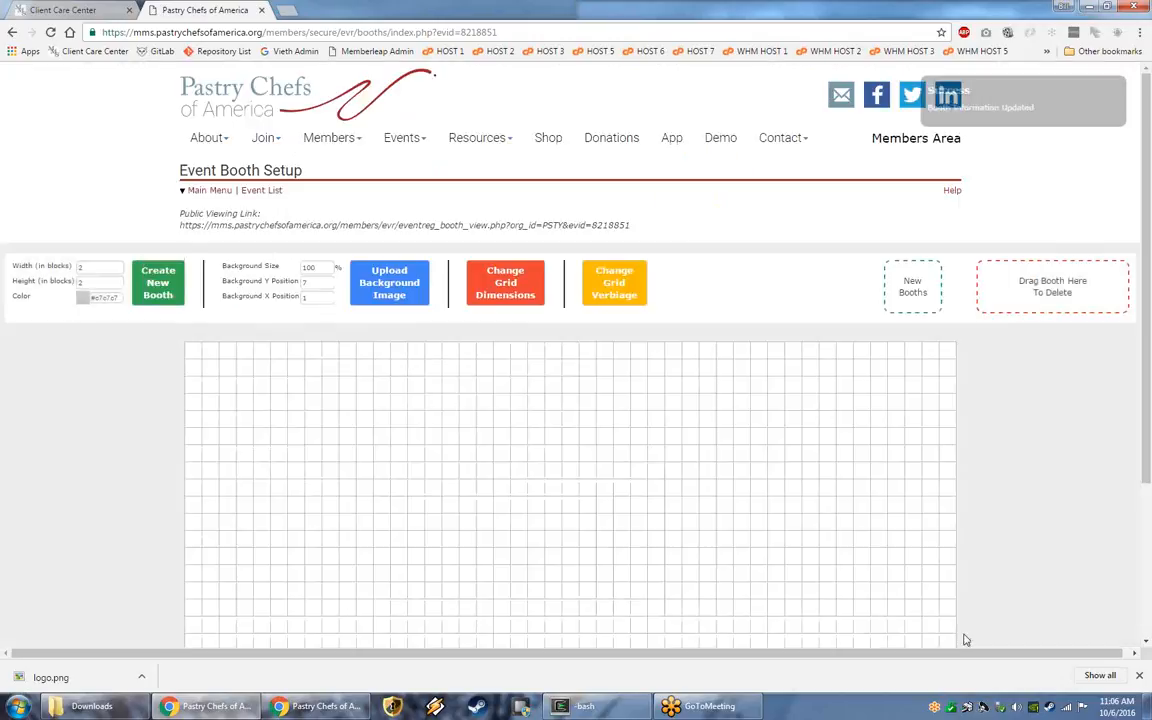
click(1141, 681)
scroll(700, 355, down, 1)
scroll(670, 357, down, 2)
scroll(670, 357, up, 3)
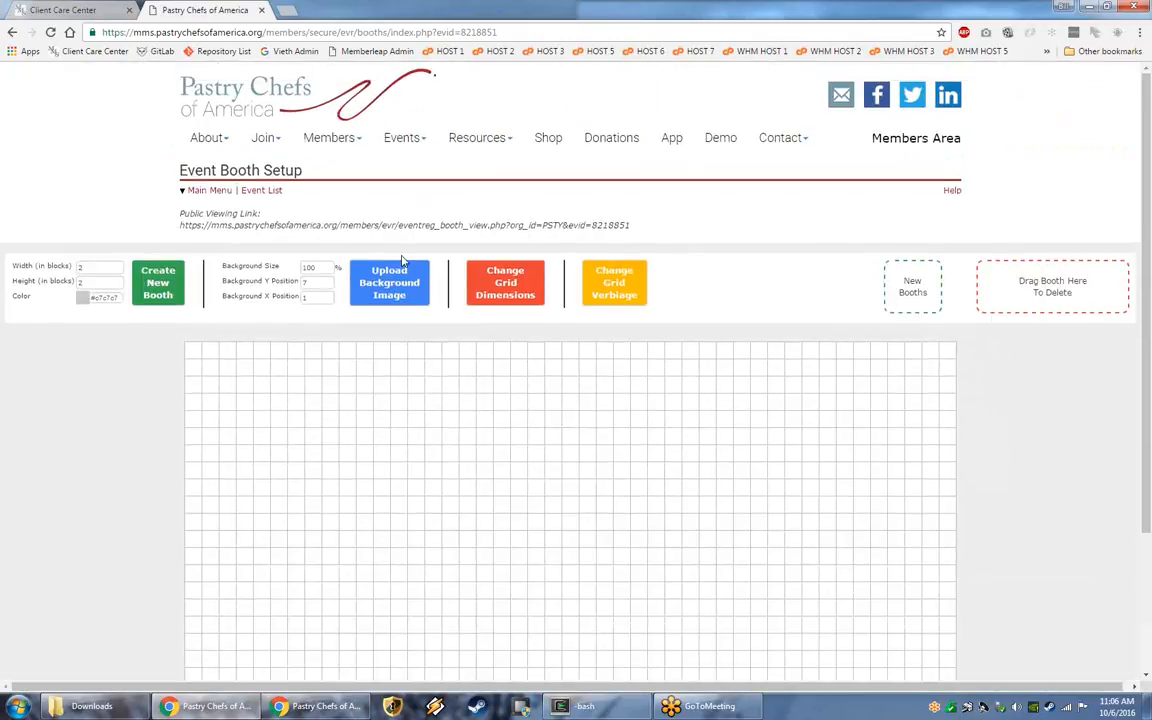
Look at the grid verbiage editor without changing it, and set the booth grid's rows to 25 and save.
click(610, 285)
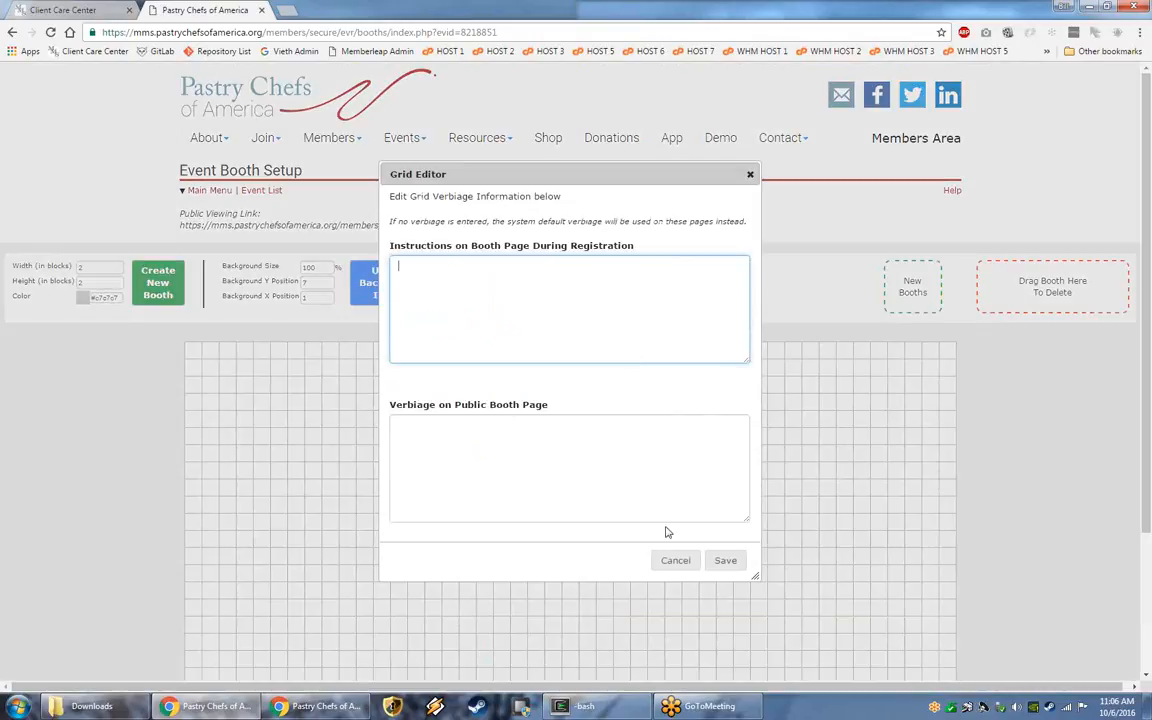
click(674, 560)
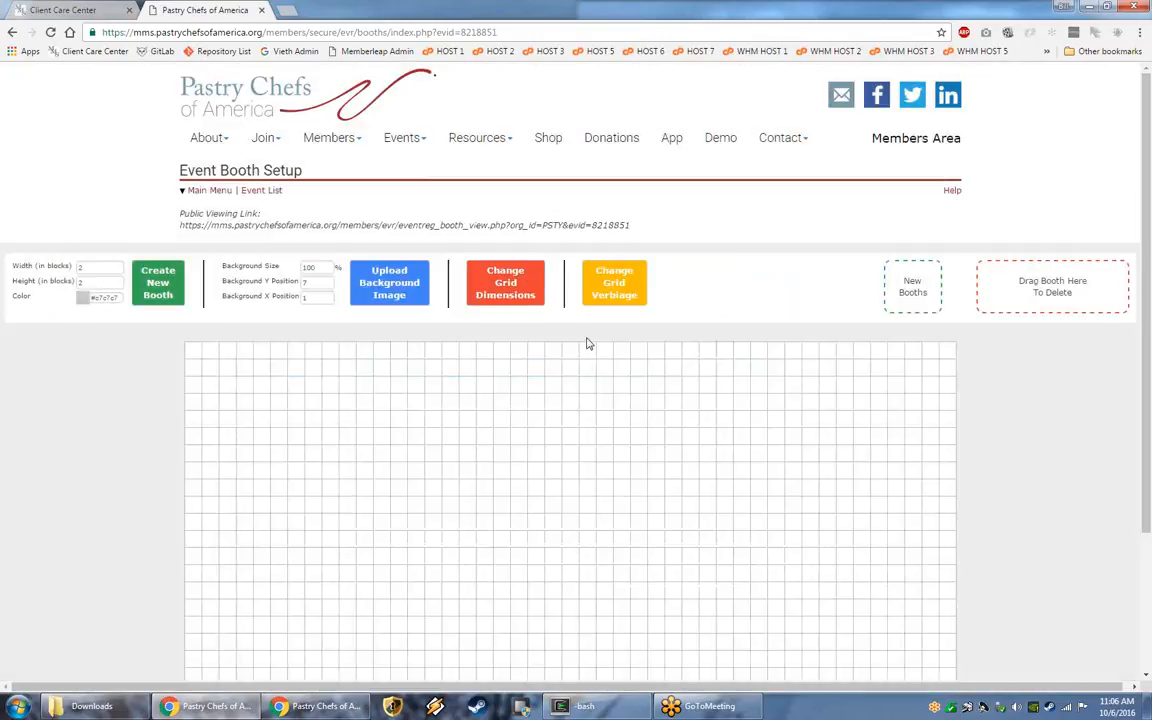
click(524, 280)
drag(532, 283, 494, 288)
text(25)
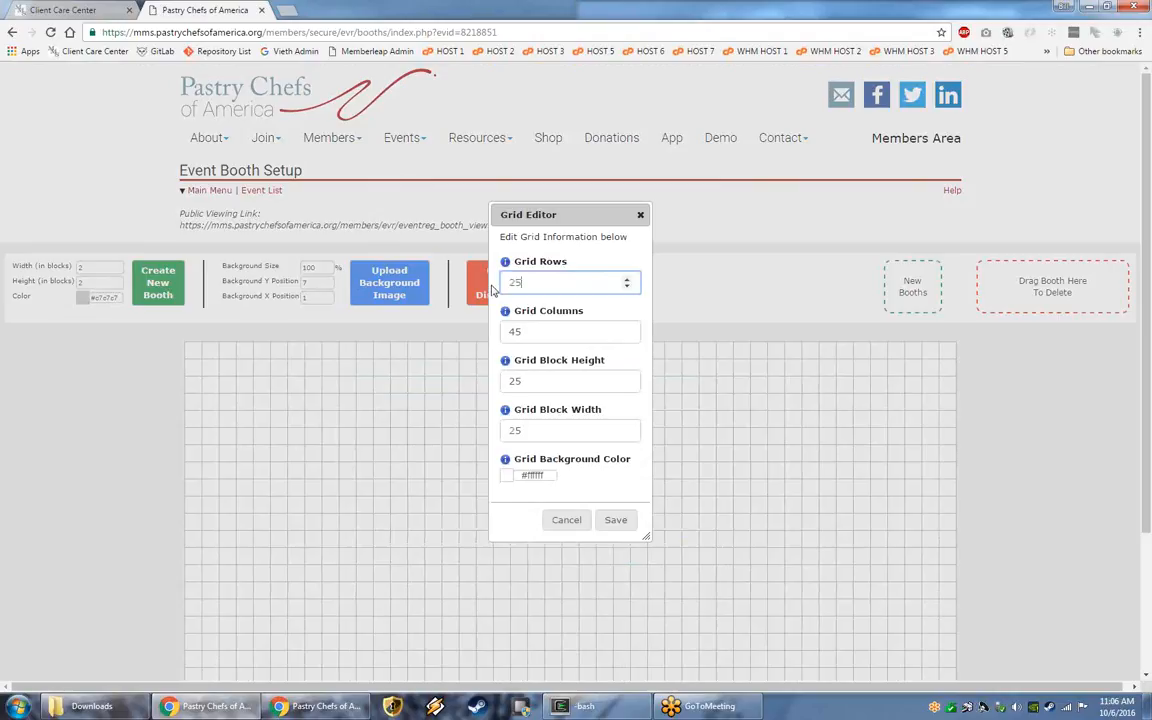
click(624, 524)
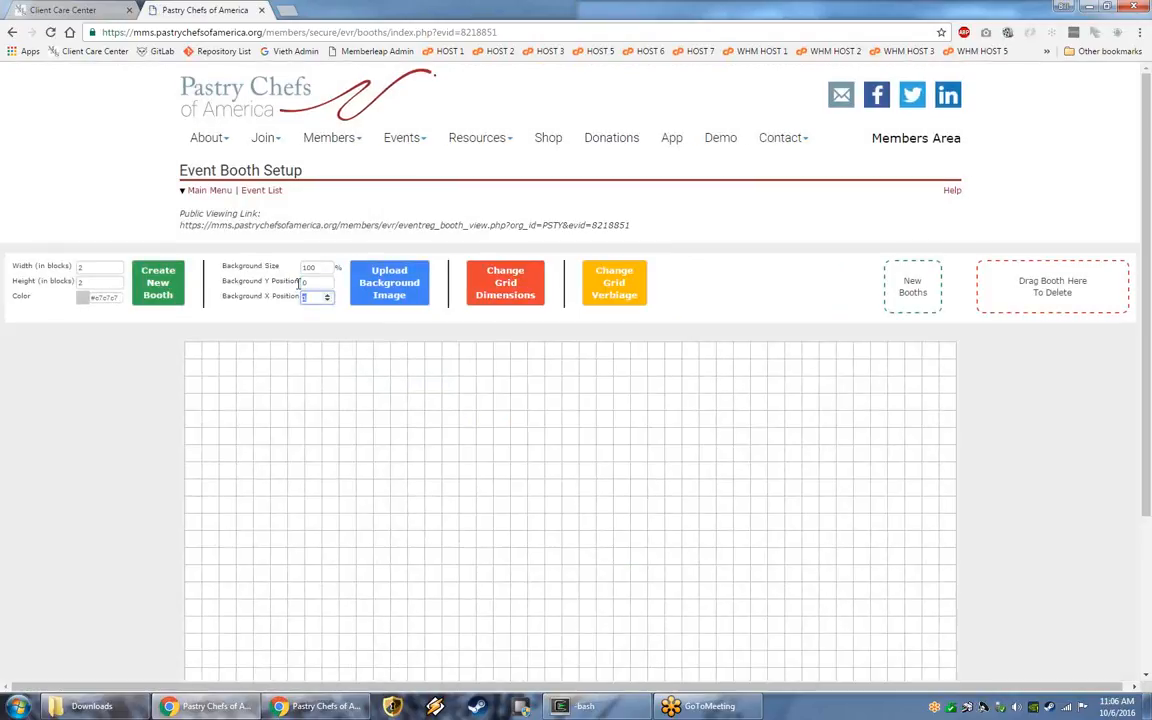
Set the background X position to 0 and look over the empty booth grid.
text(0)
click(689, 244)
scroll(626, 352, down, 3)
scroll(628, 362, up, 2)
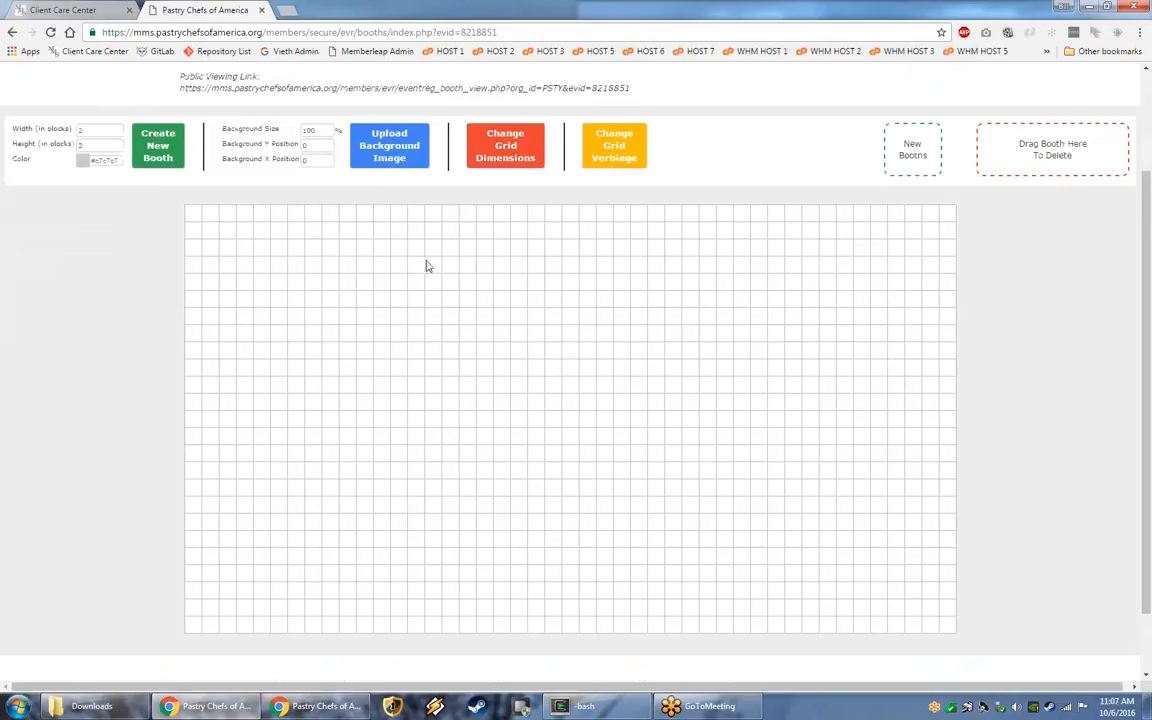
scroll(426, 266, up, 3)
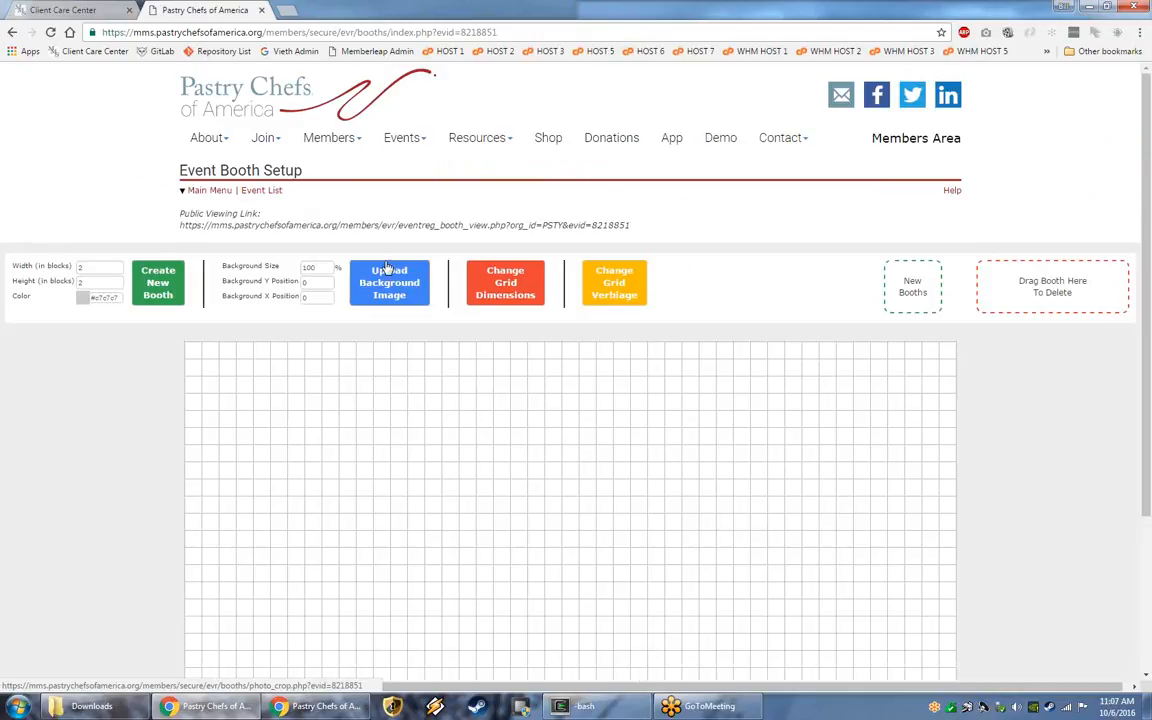
Examine the public viewing link and the width, height and color settings for new booths.
drag(181, 214, 259, 214)
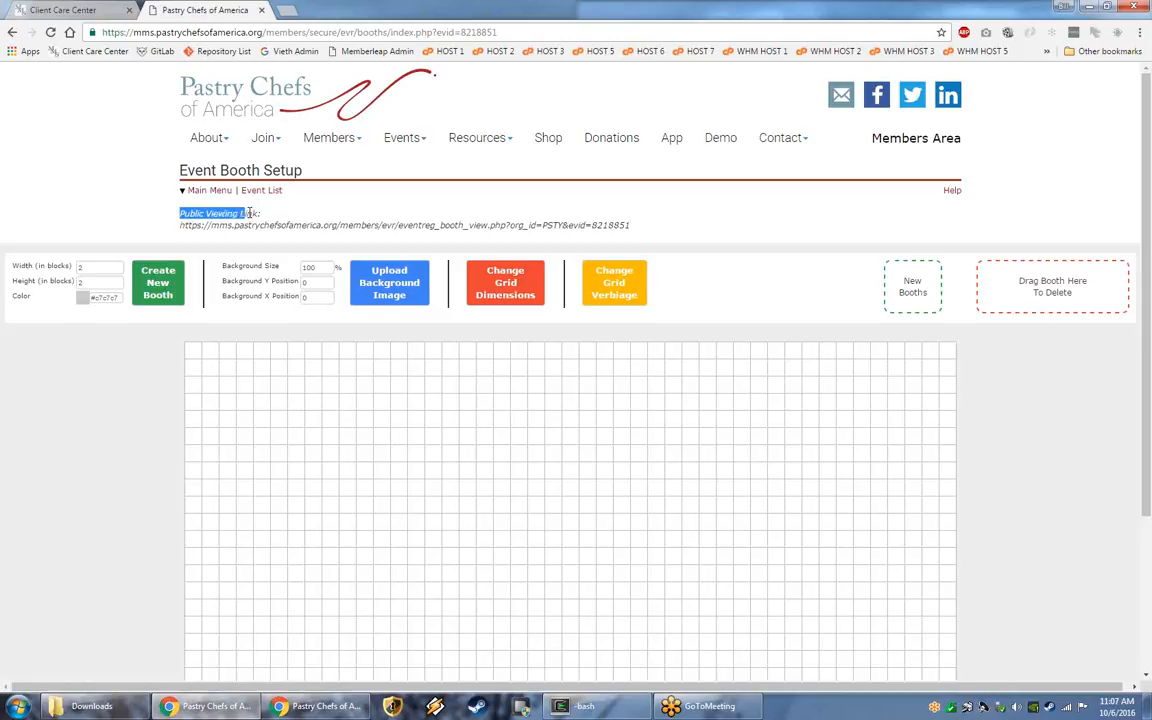
drag(180, 226, 560, 262)
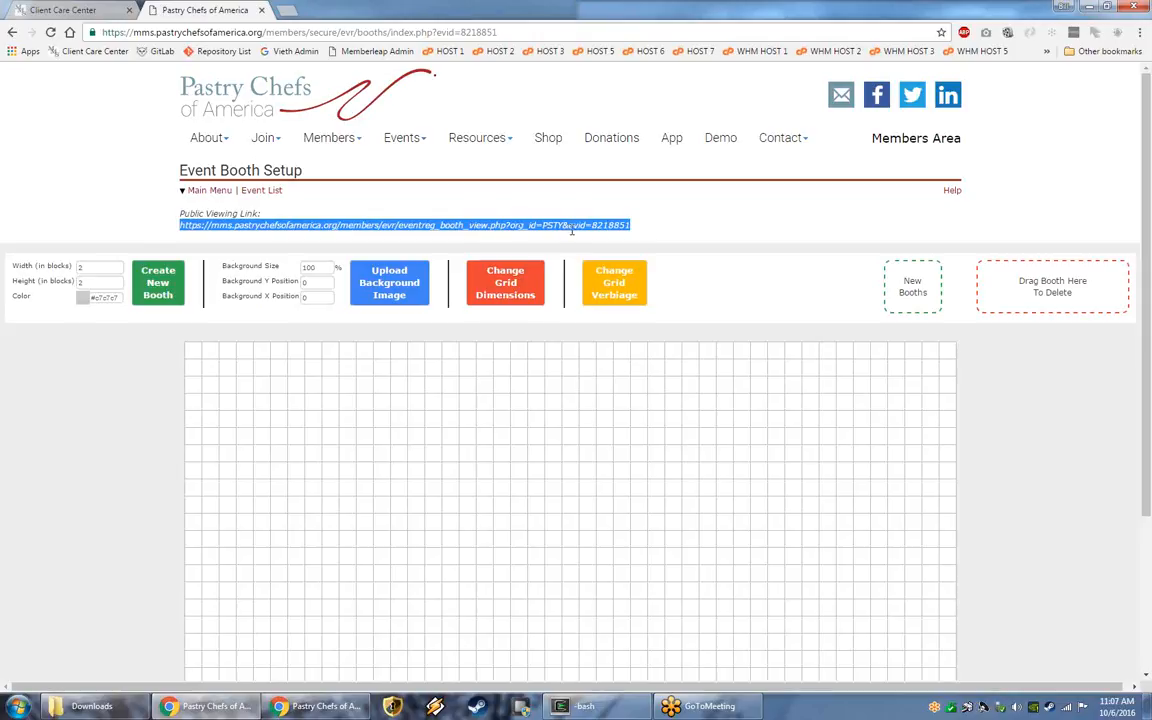
click(155, 379)
scroll(135, 335, down, 1)
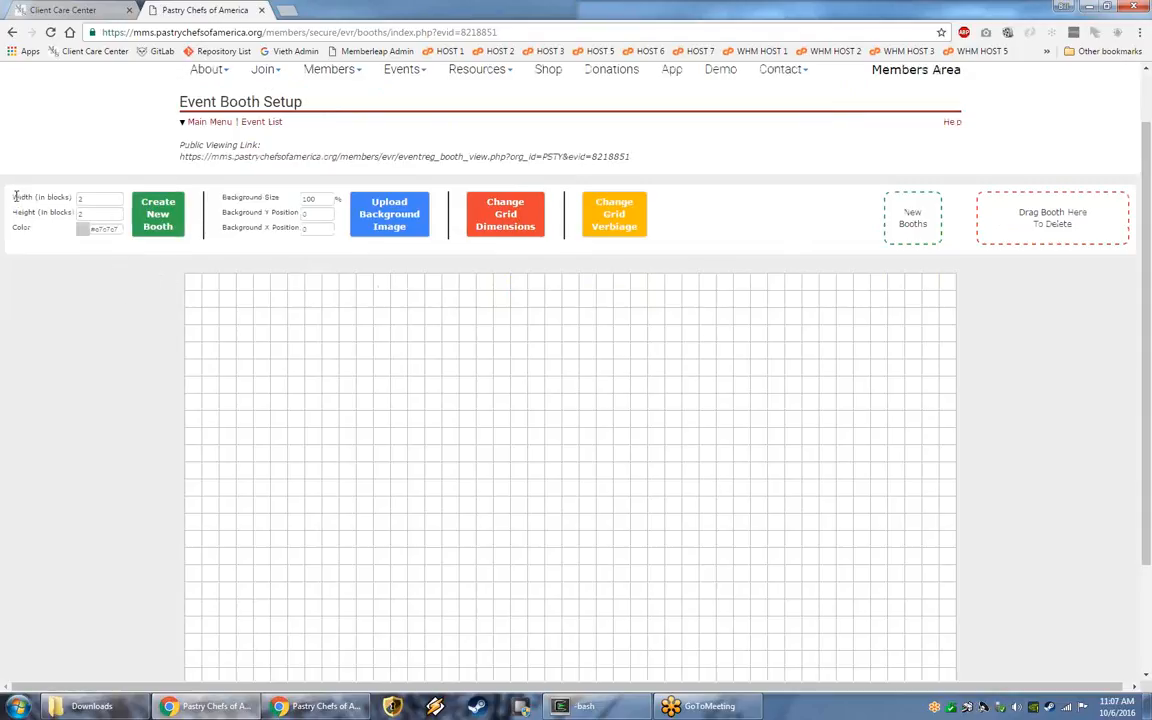
drag(16, 196, 130, 229)
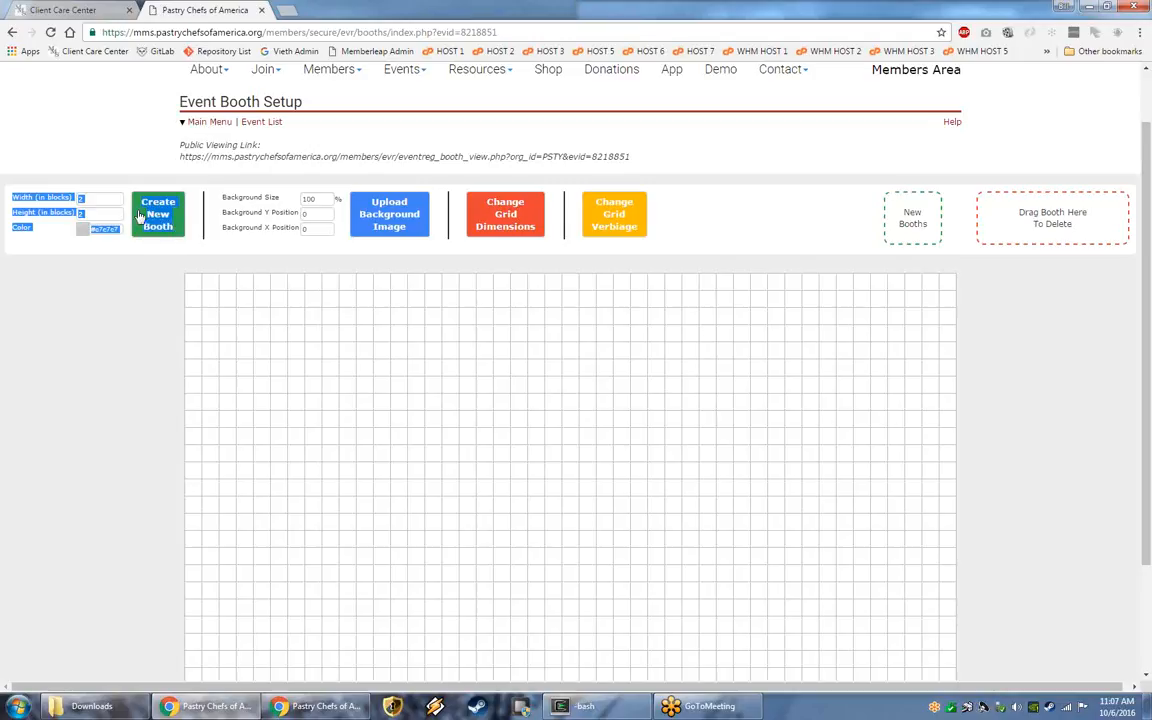
click(48, 245)
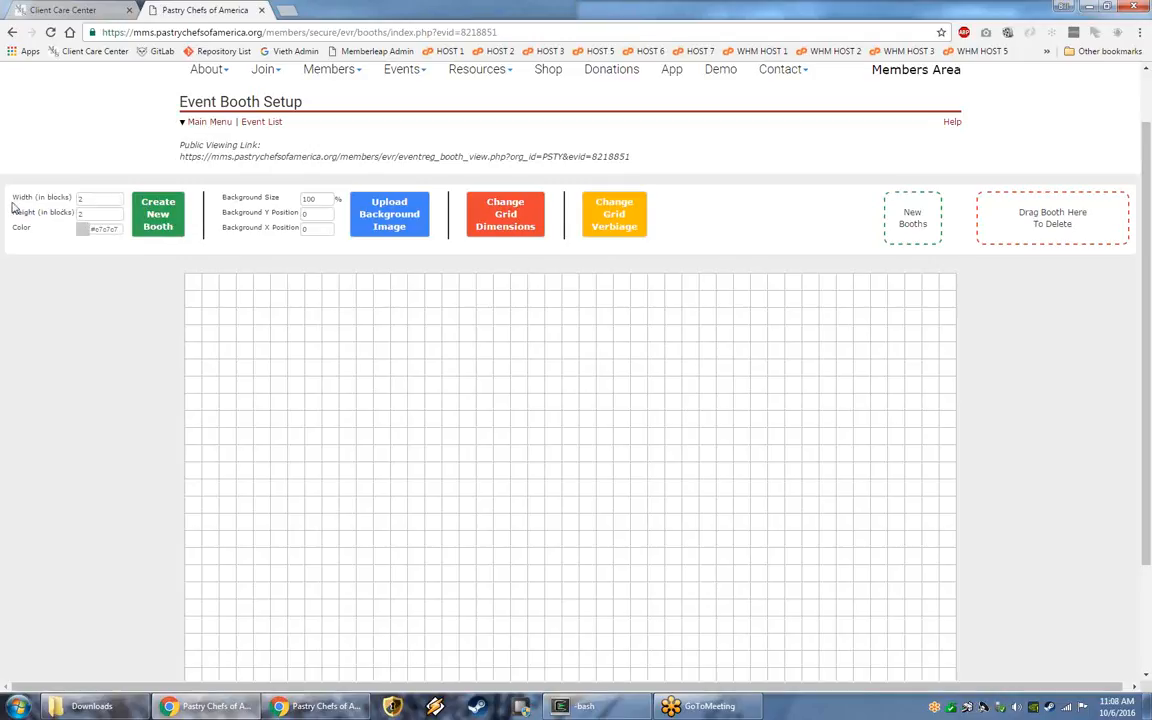
drag(12, 196, 75, 210)
click(62, 212)
Set the new booth's width and height to 4 blocks each and its color to blue #2831a8.
drag(91, 198, 82, 200)
key(Tab)
text(4)
click(39, 228)
click(83, 229)
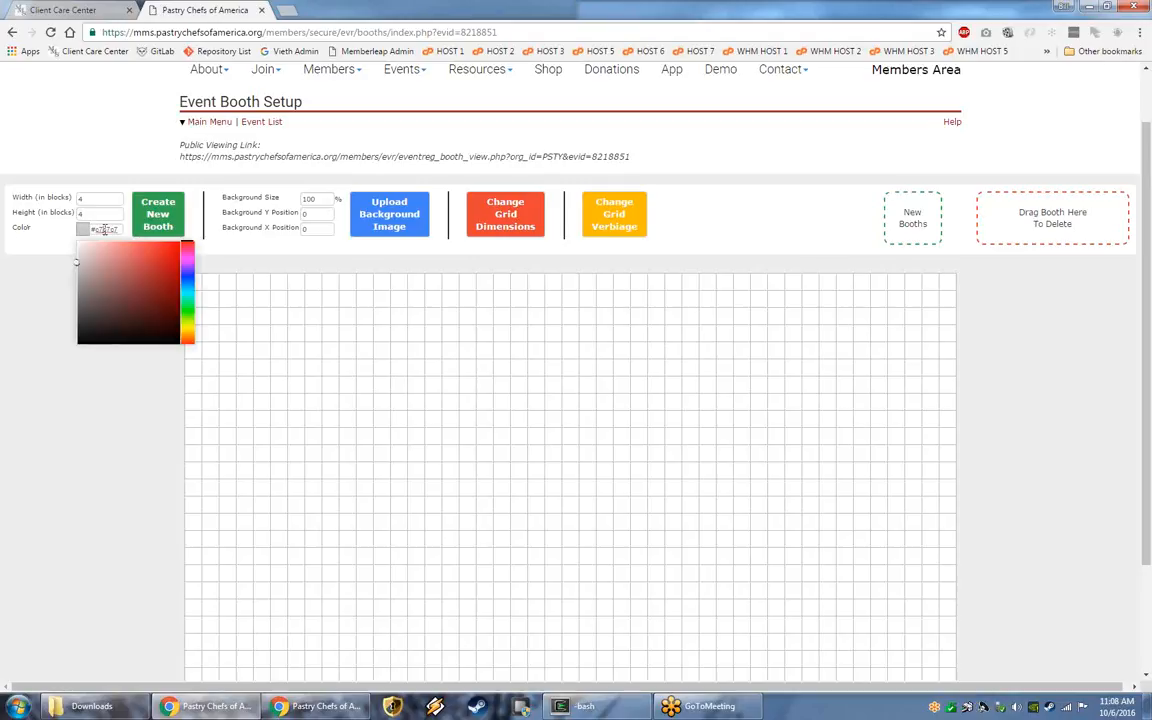
click(187, 273)
click(155, 275)
click(145, 425)
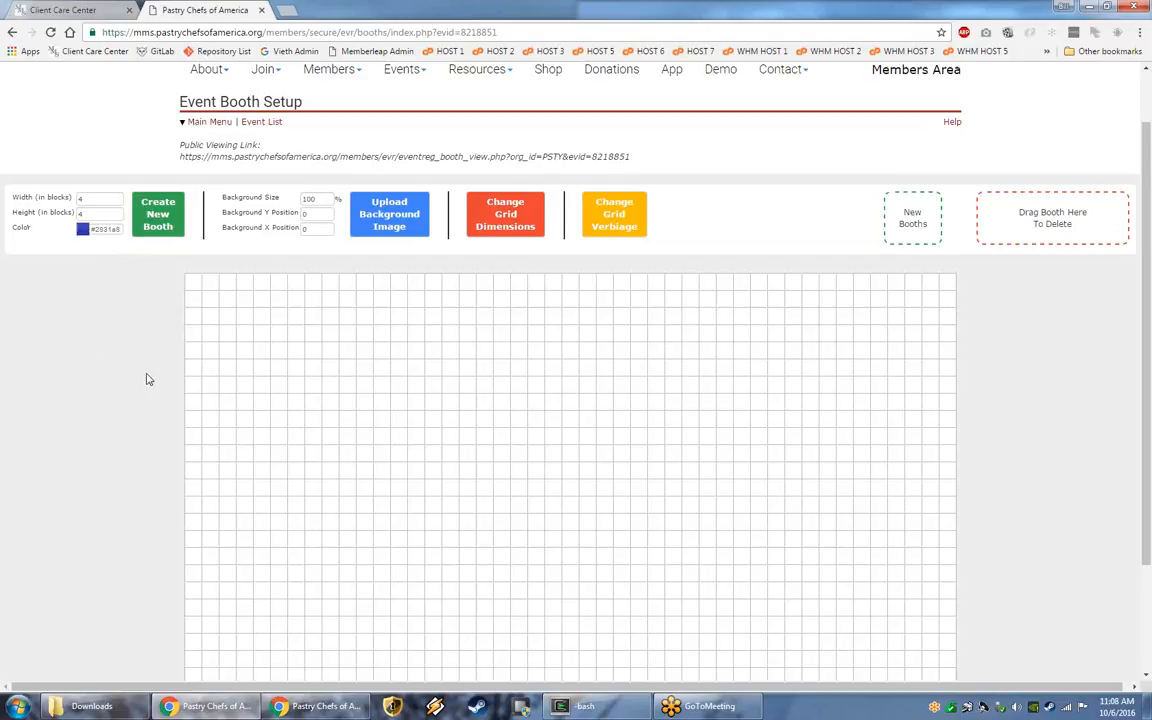
Create the blue booth and place it one block in from the grid's upper-left corner.
click(159, 216)
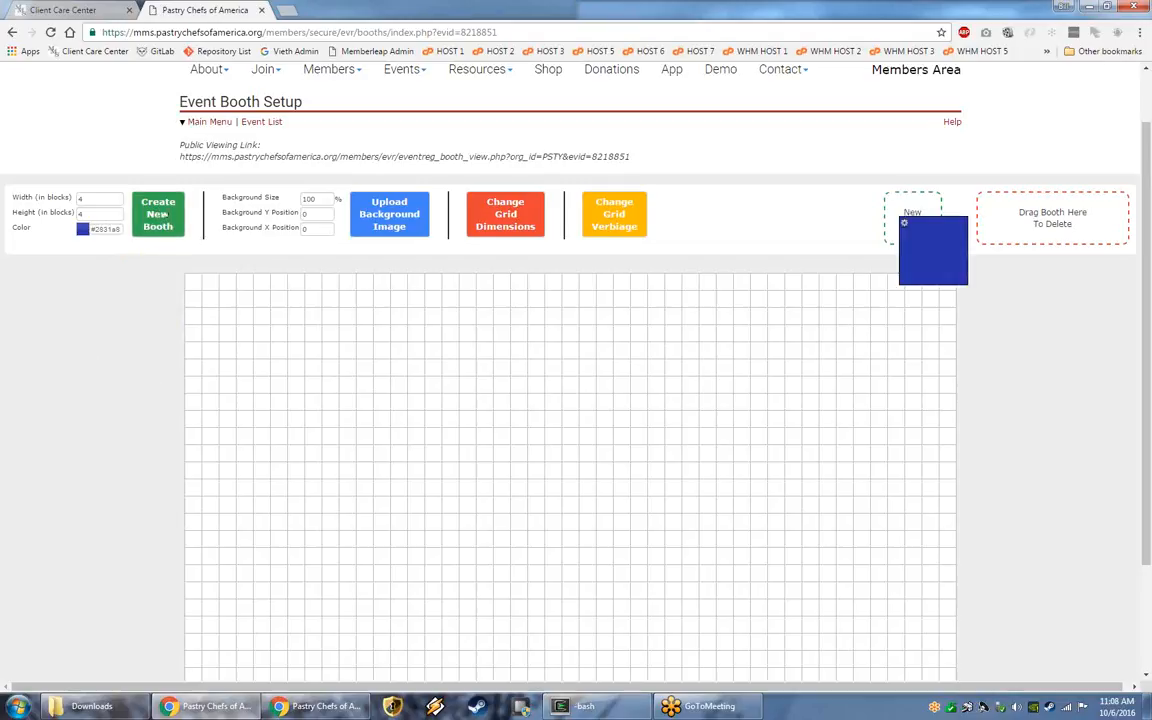
drag(921, 249, 885, 272)
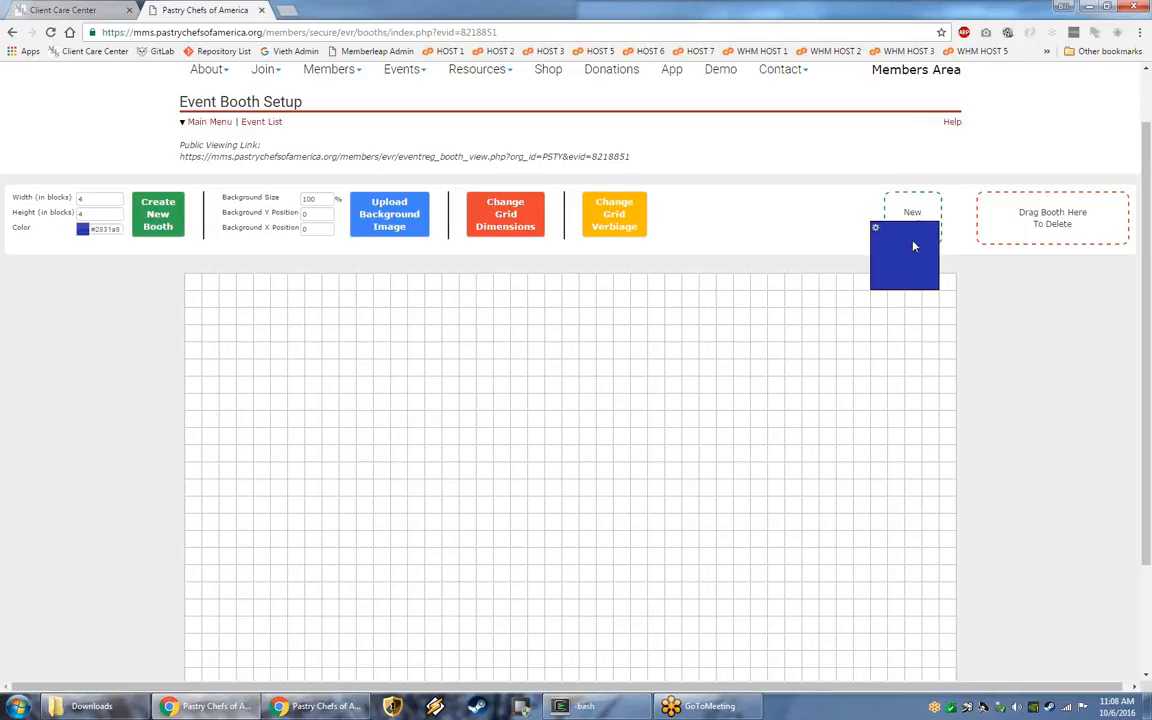
drag(904, 241, 266, 300)
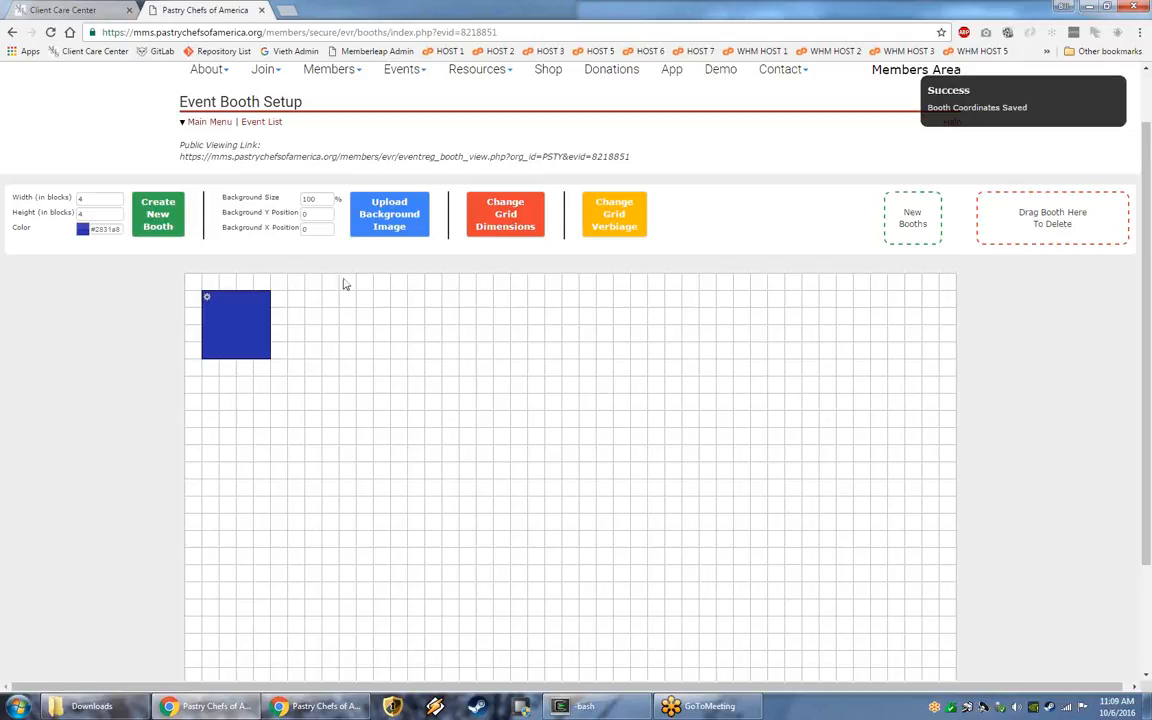
Create a booth 2 blocks wide and 2 blocks high and place it two blocks below the first booth.
scroll(334, 265, down, 1)
click(97, 130)
key(Tab)
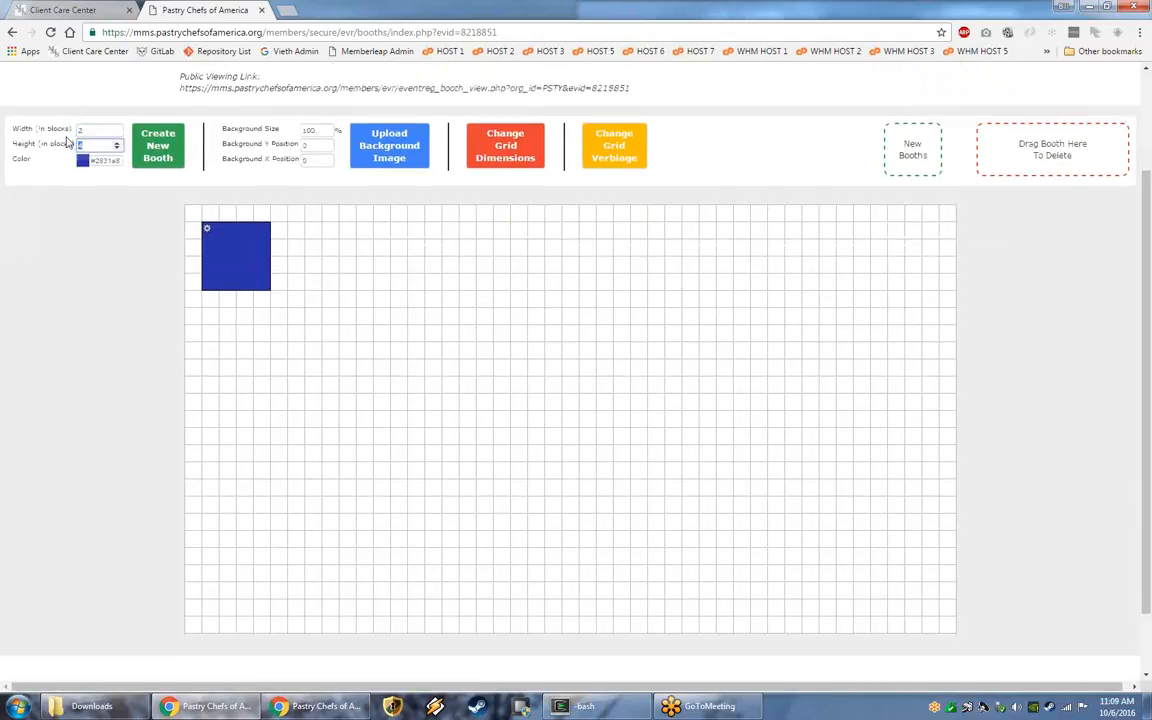
click(158, 150)
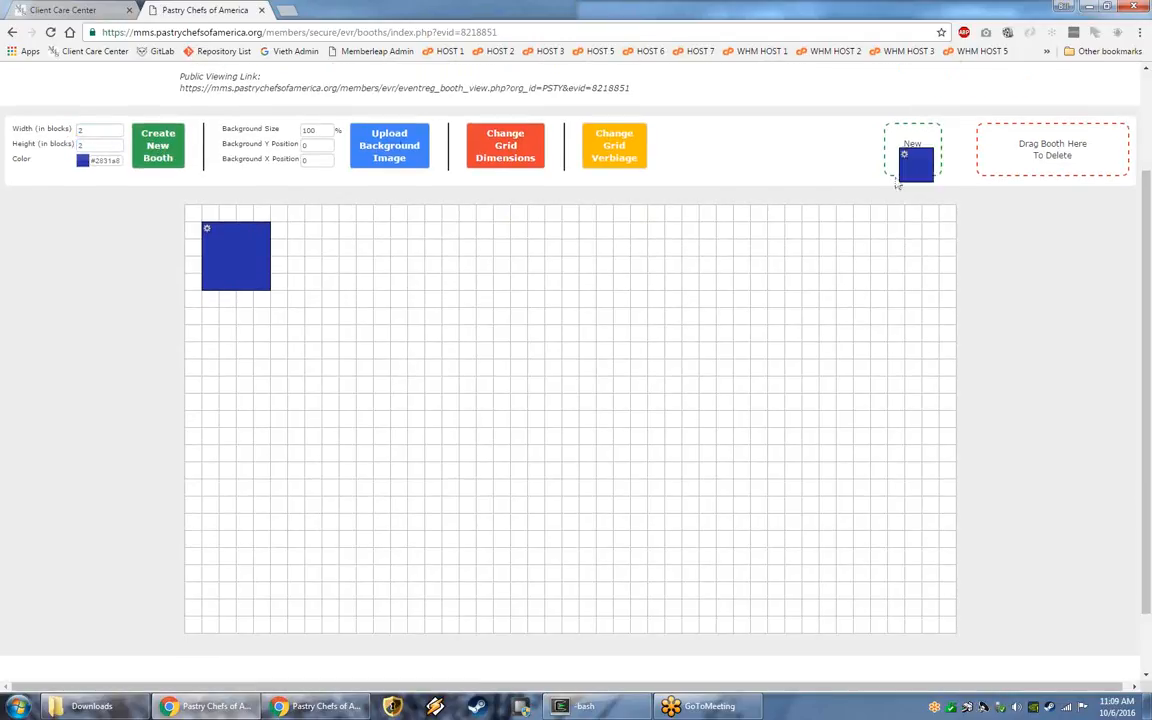
drag(921, 170, 275, 324)
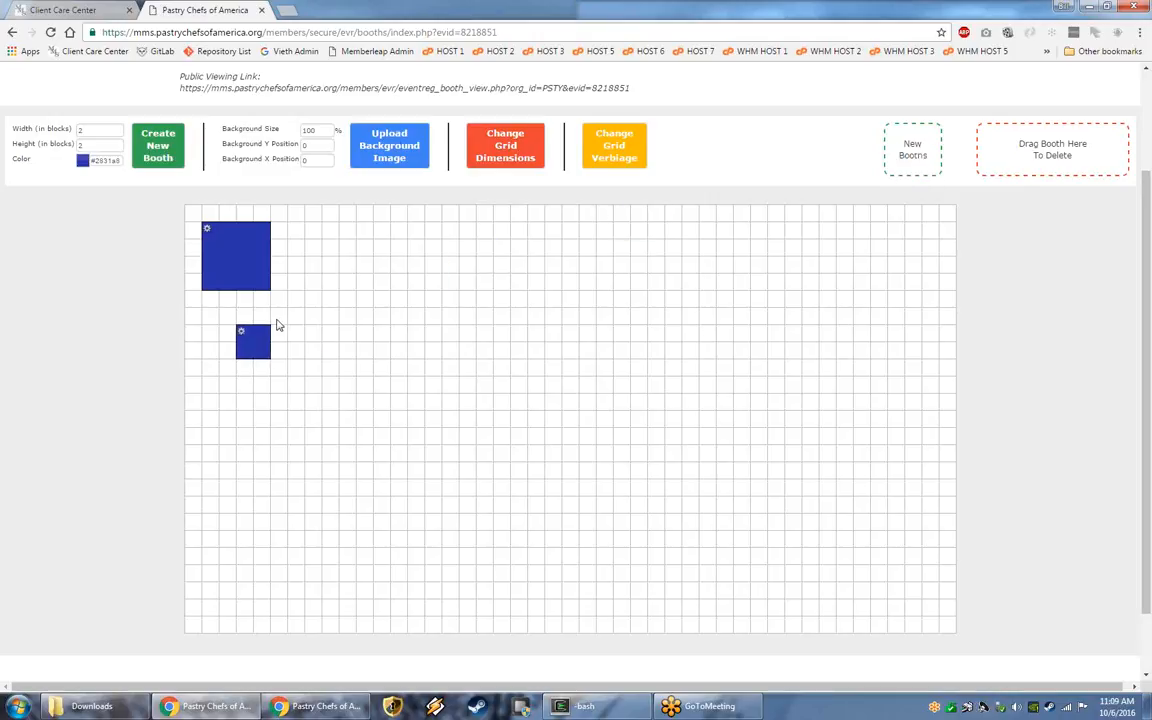
Create a booth 8 blocks wide and 1 block high and place it below the small booth.
click(20, 132)
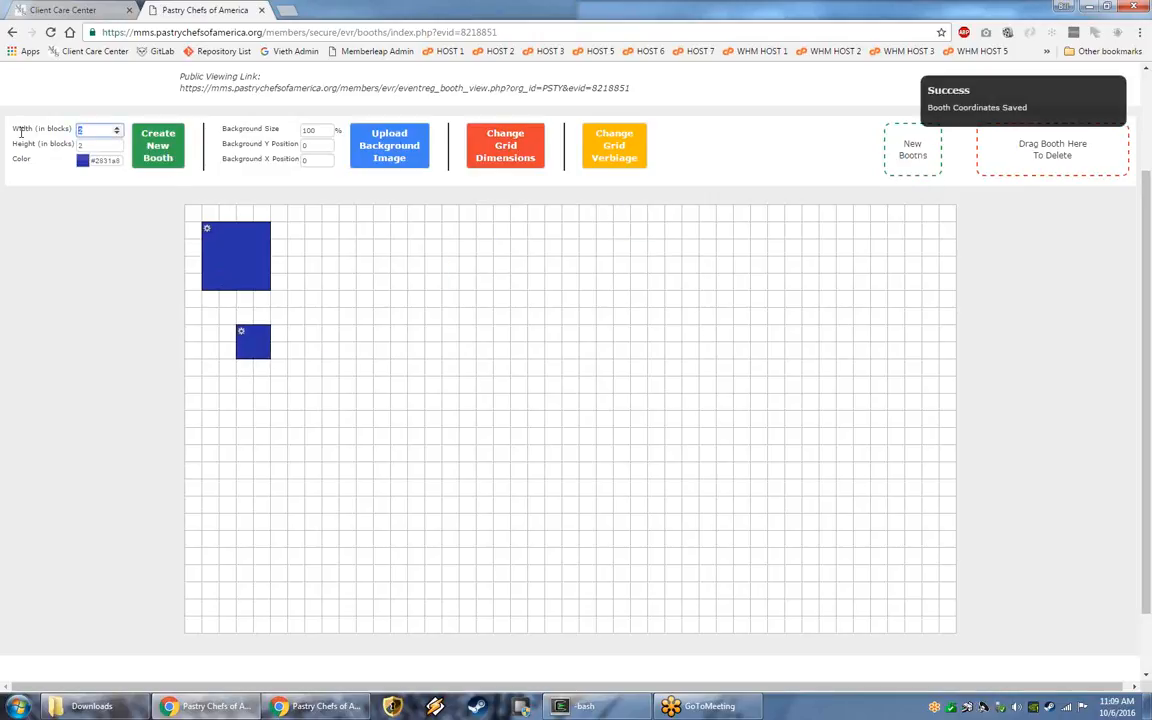
text(8)
key(Tab)
text(1)
click(173, 155)
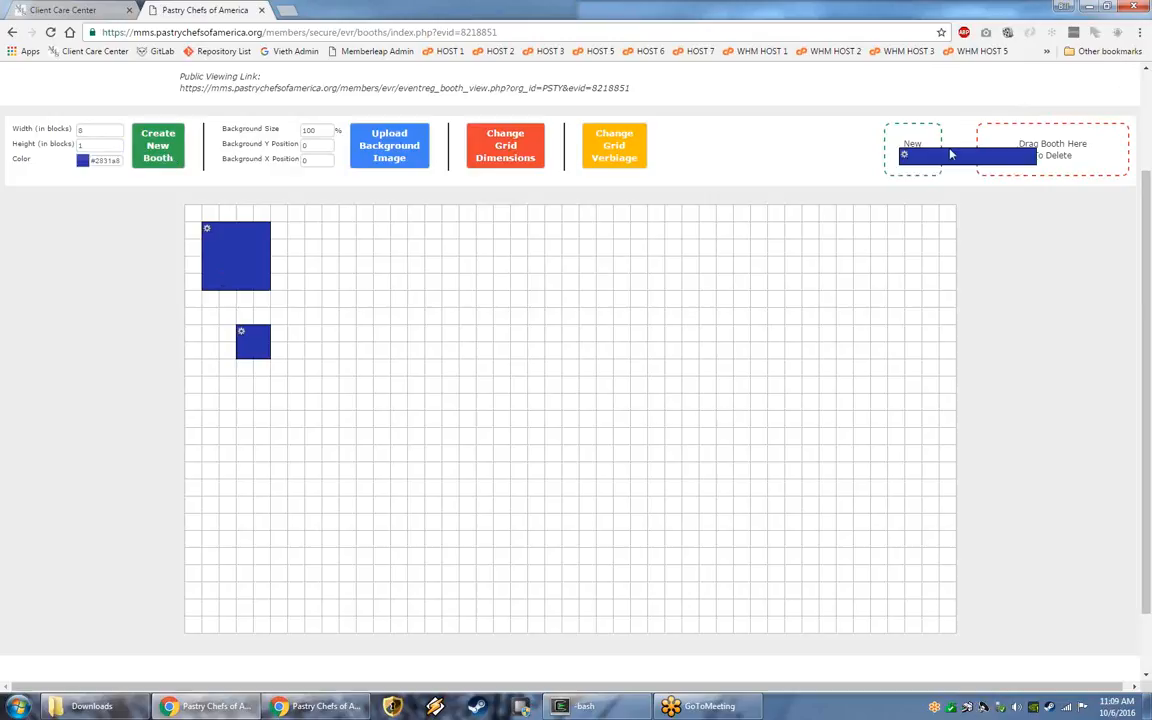
drag(949, 157, 283, 412)
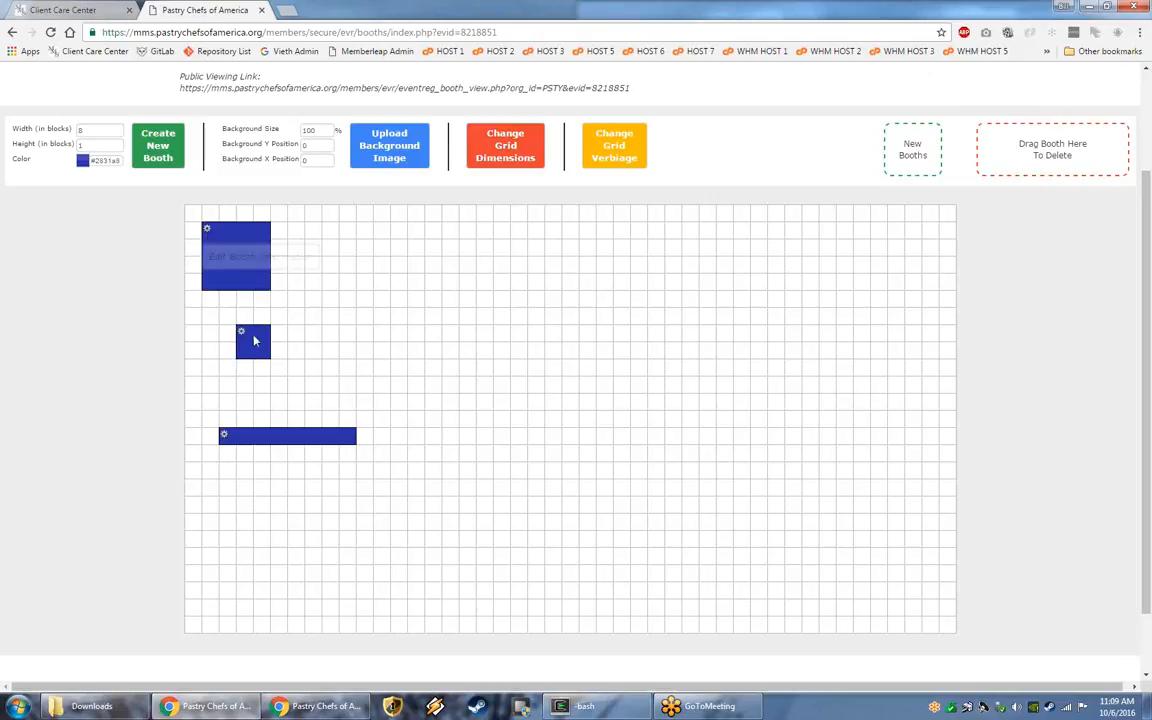
Open the Booth Editor for the large square booth, check the Booth Name help, and name the booth "4 x 4".
click(207, 231)
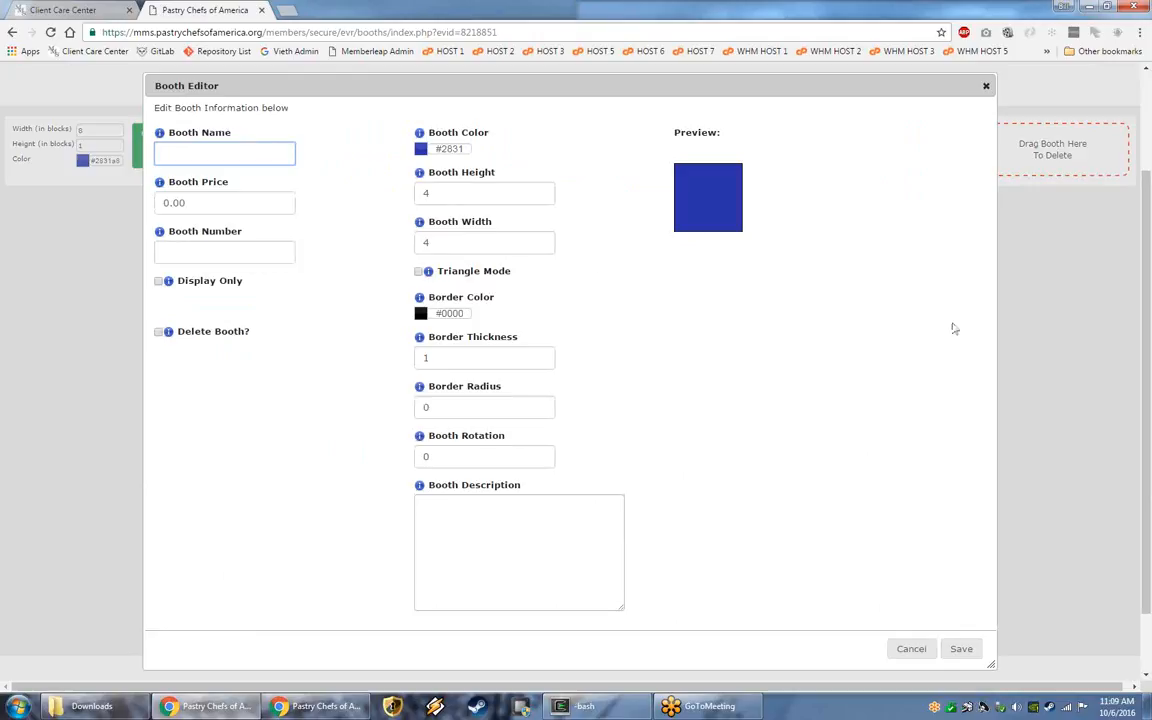
click(160, 135)
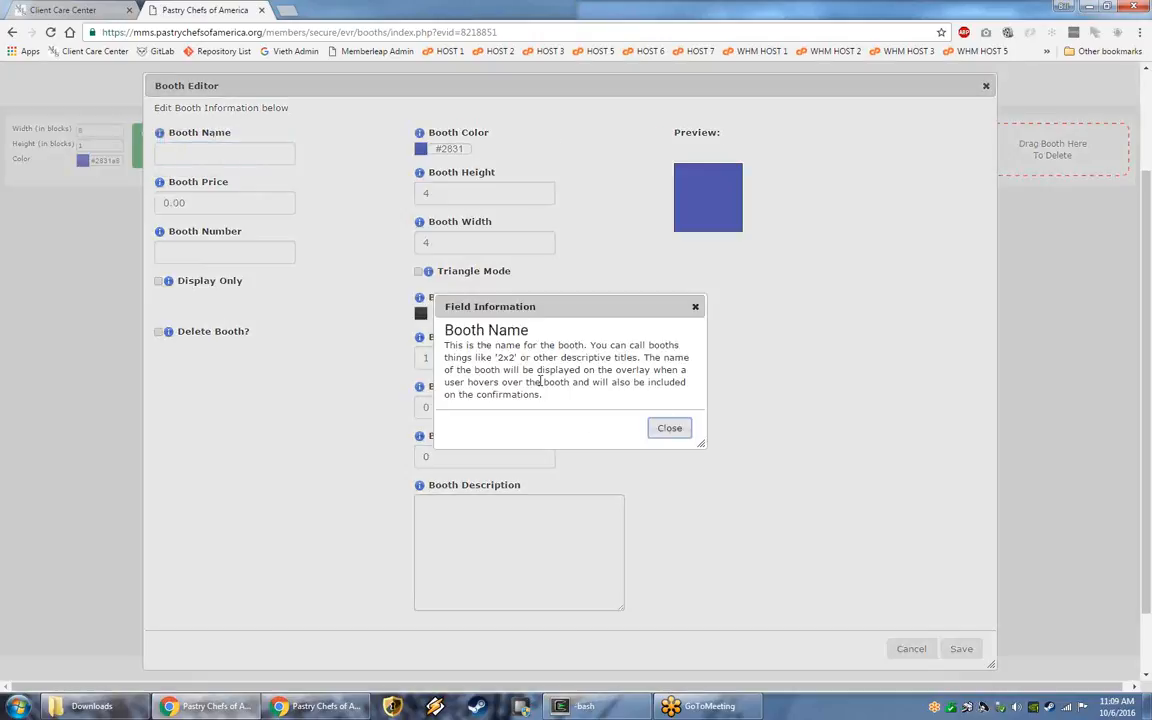
click(673, 430)
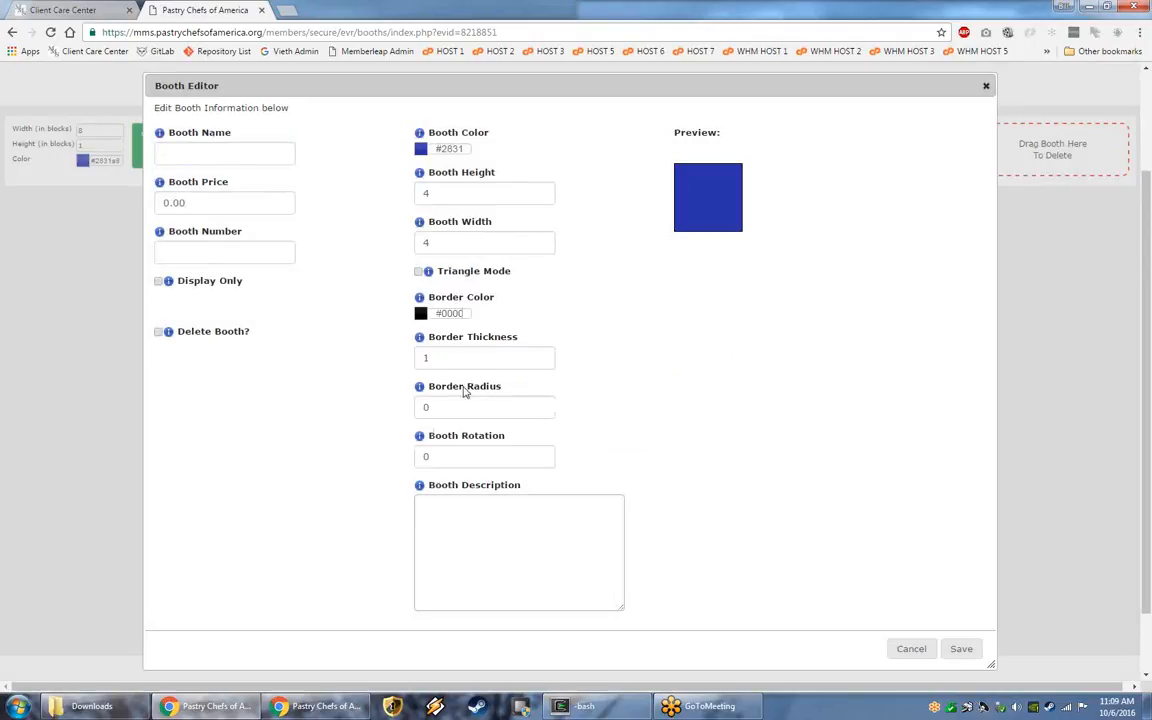
click(189, 154)
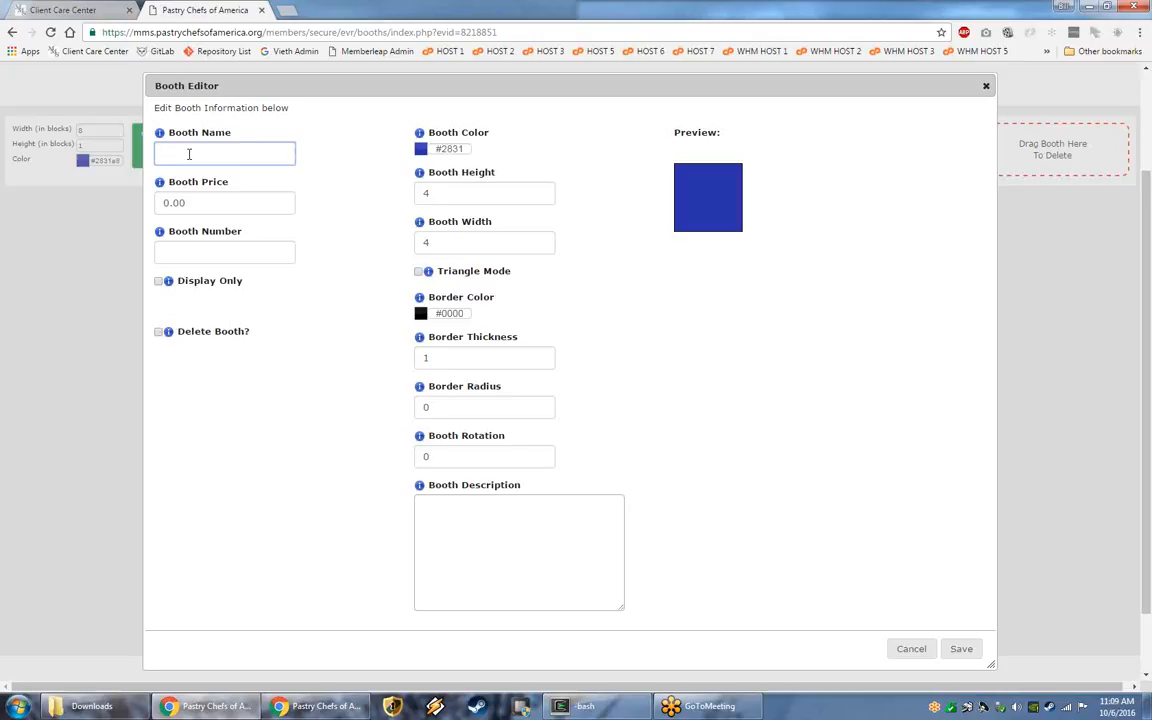
text(4 x 4)
Set the booth's price to 50.00 and its booth number to A31.
drag(196, 198, 160, 203)
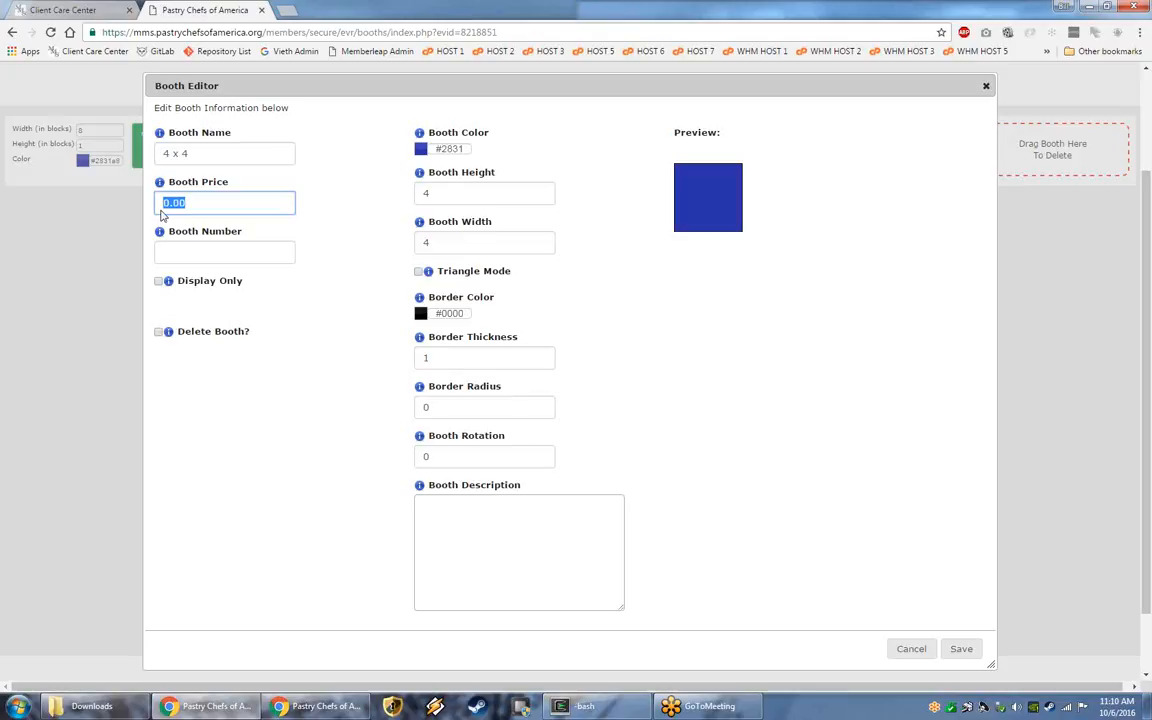
text(50.0)
key(Tab)
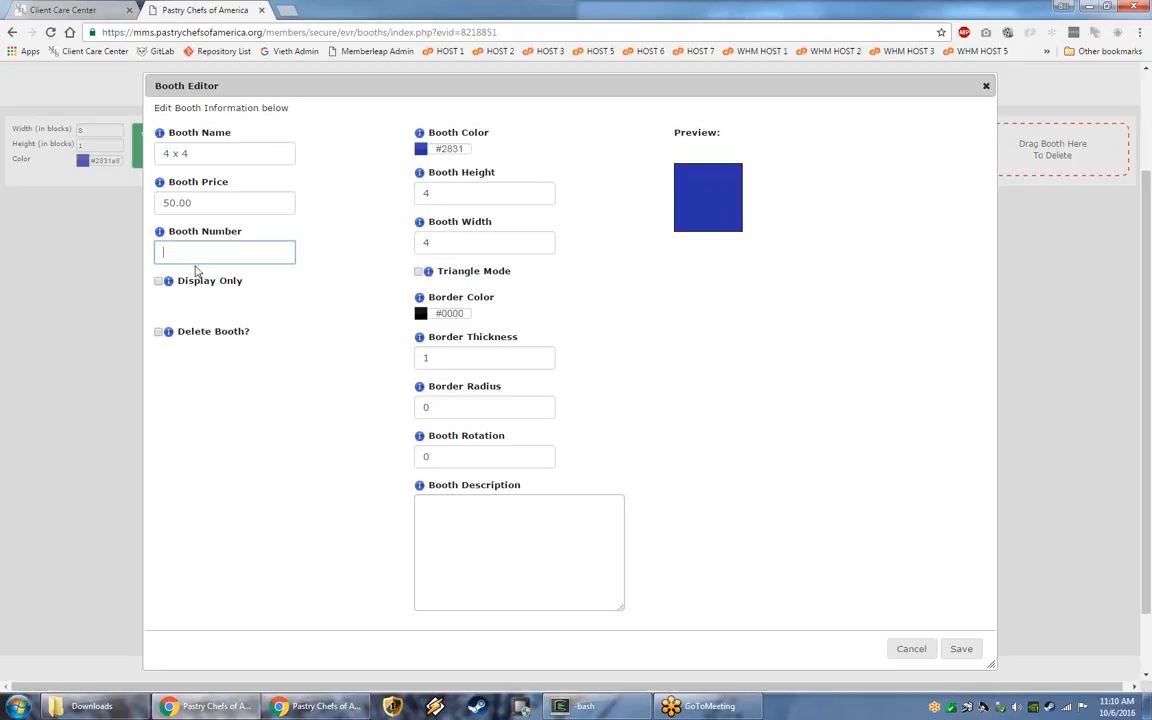
text(A)
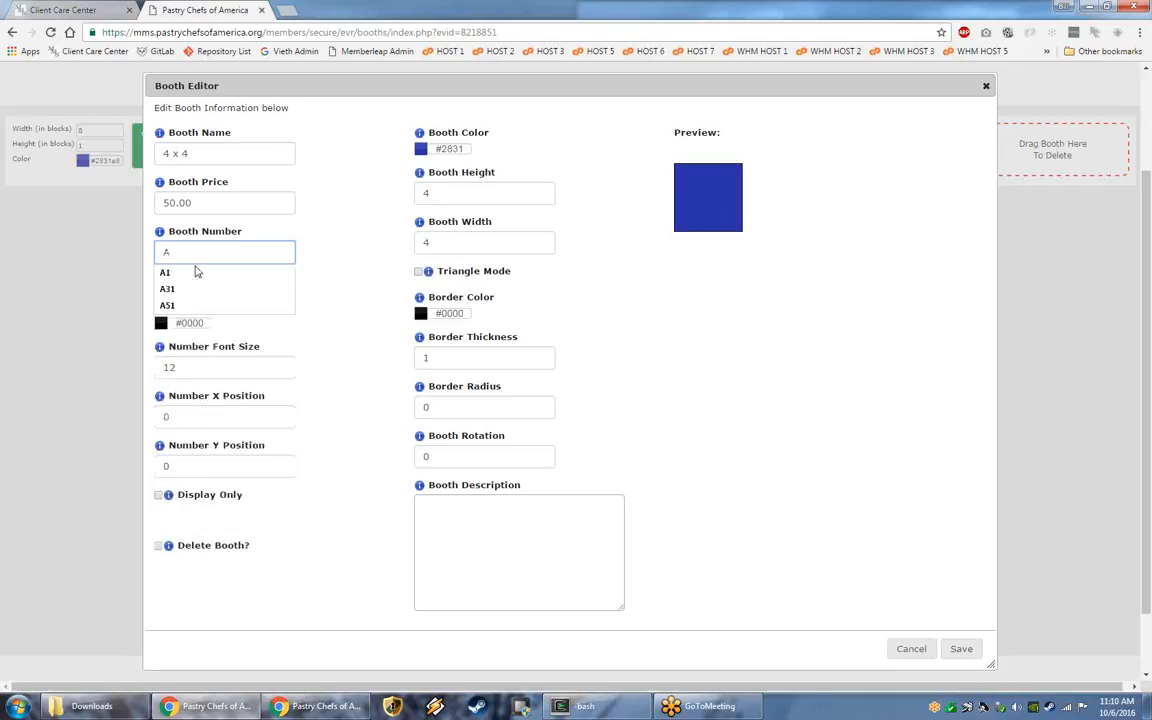
text(31)
click(195, 268)
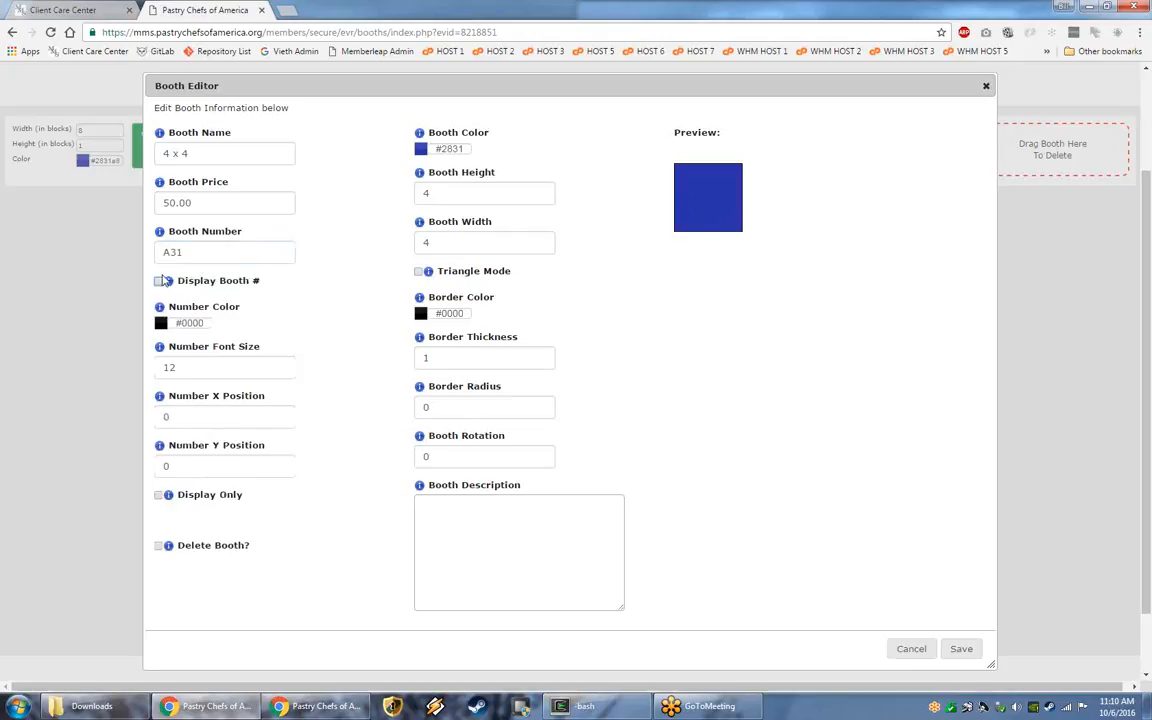
Enable displaying the booth number on the booth and set the number color to white, #ffffff.
click(158, 282)
drag(658, 208, 742, 226)
click(190, 323)
drag(155, 437, 148, 330)
click(300, 325)
Enlarge the booth number's font, trying several sizes, and settle on 33.
click(195, 366)
key(BackSpace)
text(8)
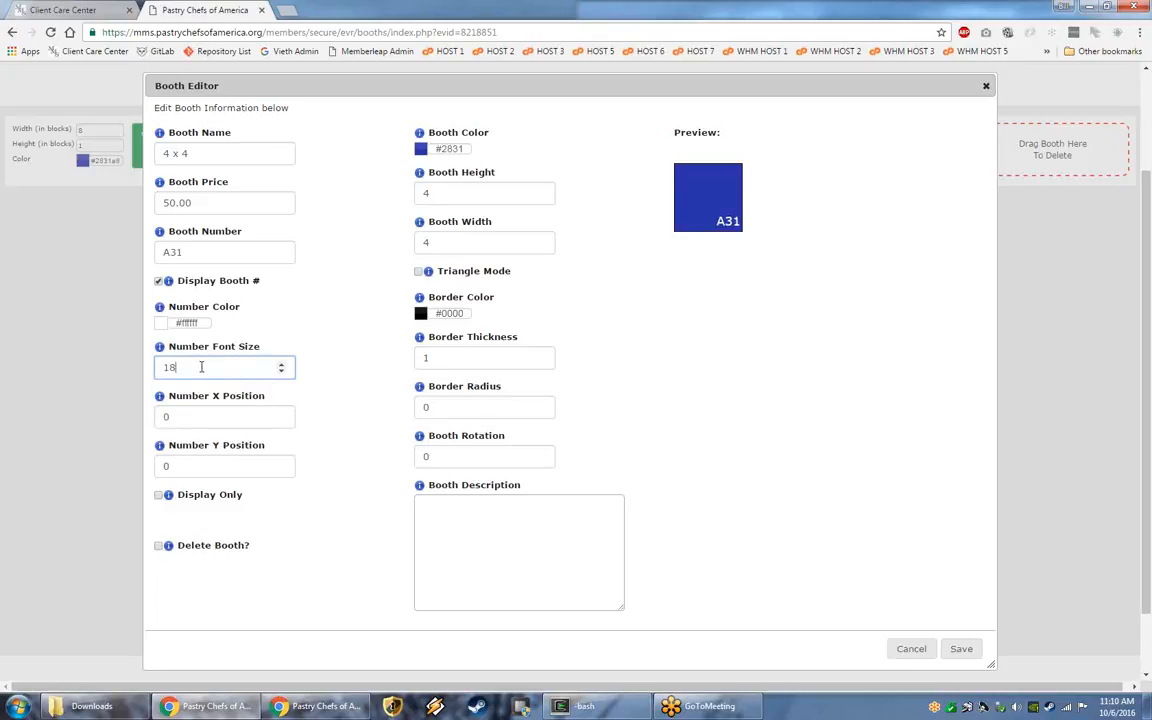
key(BackSpace)
key(BackSpace)
text(22)
key(Up)
key(Up)
key(Up)
key(Up)
key(Up)
key(Up)
key(Up)
key(Up)
key(Up)
key(Up)
key(Up)
key(Up)
key(Up)
key(Up)
key(Up)
key(Down)
key(Down)
key(Down)
key(Down)
key(Down)
key(Tab)
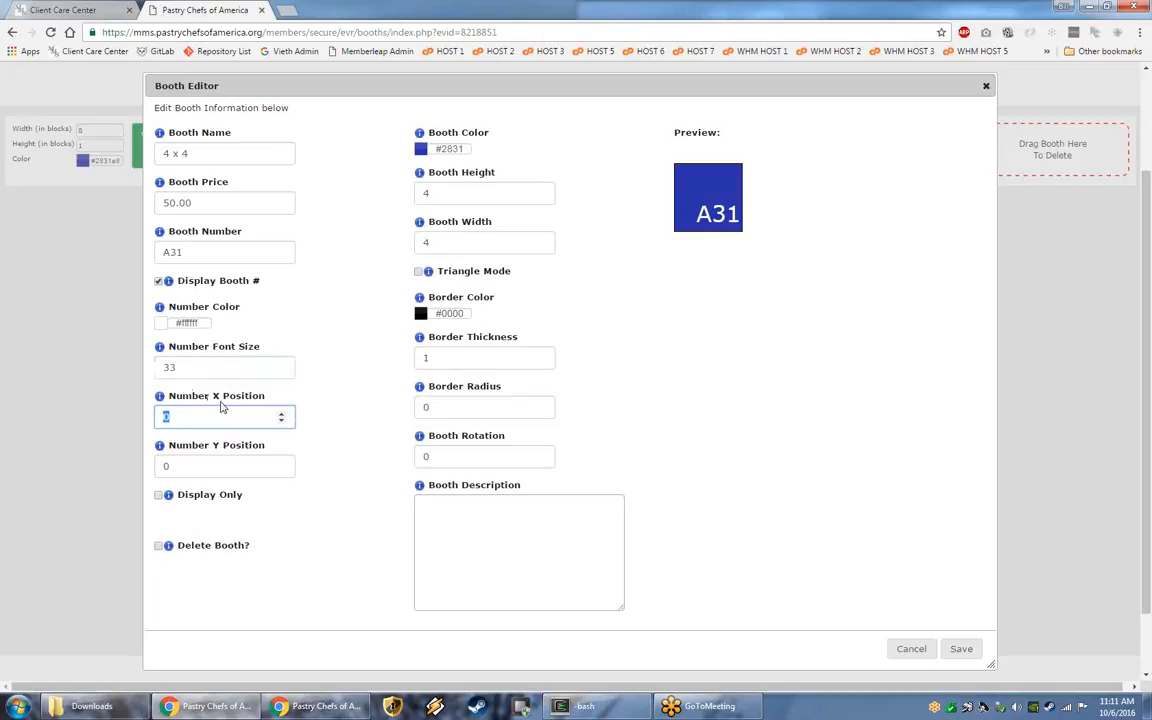
Adjust the booth number's X position to 12 to center it horizontally in the booth.
key(Up)
key(Up)
key(Up)
key(Up)
key(Up)
key(Up)
key(Up)
key(Up)
key(Up)
key(Up)
key(Up)
key(Up)
key(Up)
key(Up)
key(Up)
key(Up)
key(Up)
key(Up)
key(Up)
key(Up)
key(Down)
key(Down)
key(Down)
key(Down)
key(Down)
key(Down)
key(Down)
key(Down)
key(Down)
key(Down)
key(Down)
key(Down)
key(Down)
key(Down)
key(Down)
key(Down)
key(Down)
key(Down)
key(Down)
key(Down)
key(Up)
key(Up)
key(Up)
key(Up)
key(Up)
key(Up)
key(Up)
key(Up)
key(Up)
key(Up)
key(Up)
key(Up)
Set the booth number's Y position to 22 to center it vertically in the booth.
click(214, 461)
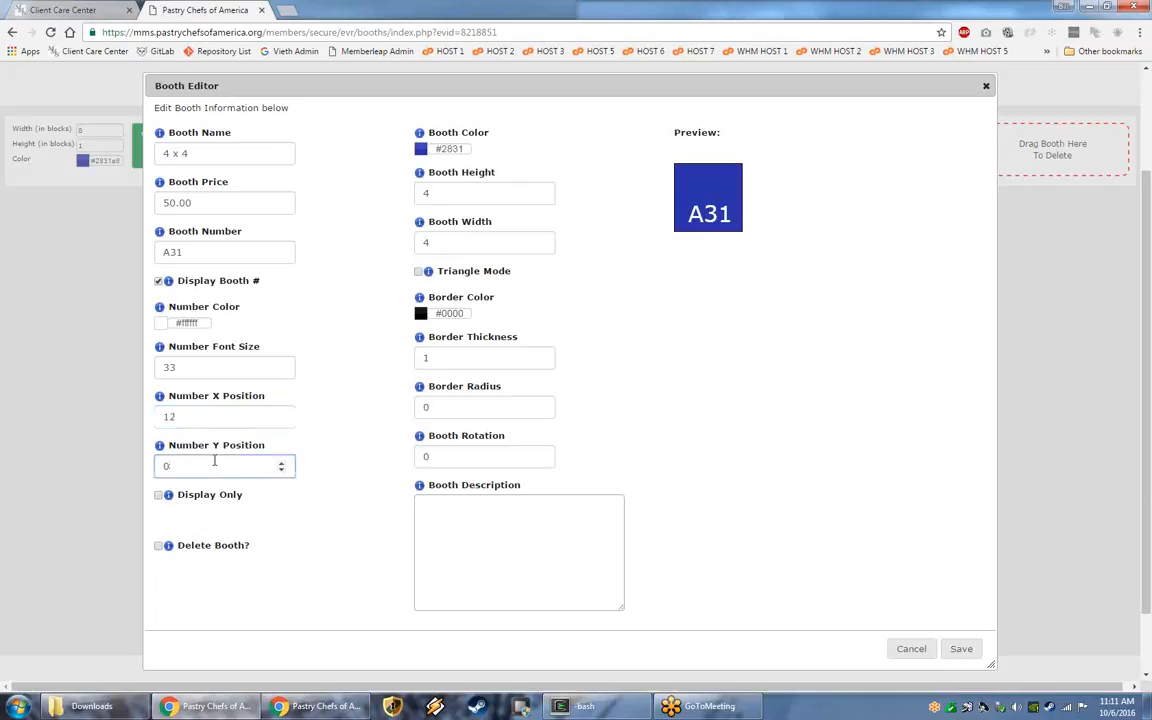
key(Up)
key(Up)
key(Up)
key(Up)
key(Up)
key(Up)
key(Up)
key(Up)
key(Up)
key(Up)
key(Up)
key(Up)
key(Up)
key(Up)
key(Up)
key(Up)
key(Up)
key(Up)
key(Up)
key(Up)
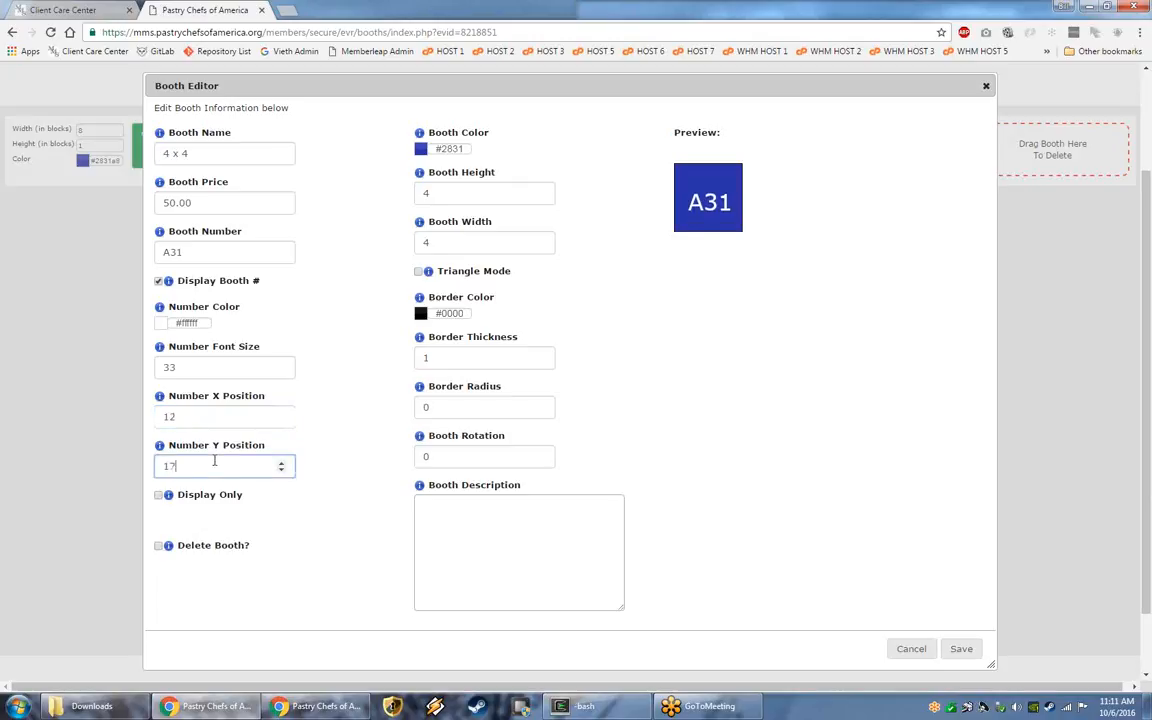
key(Down)
key(Down)
key(Down)
key(Down)
key(Down)
key(Down)
key(Down)
key(Down)
key(Down)
key(Down)
key(Down)
key(Up)
key(Up)
click(191, 500)
drag(178, 497, 244, 496)
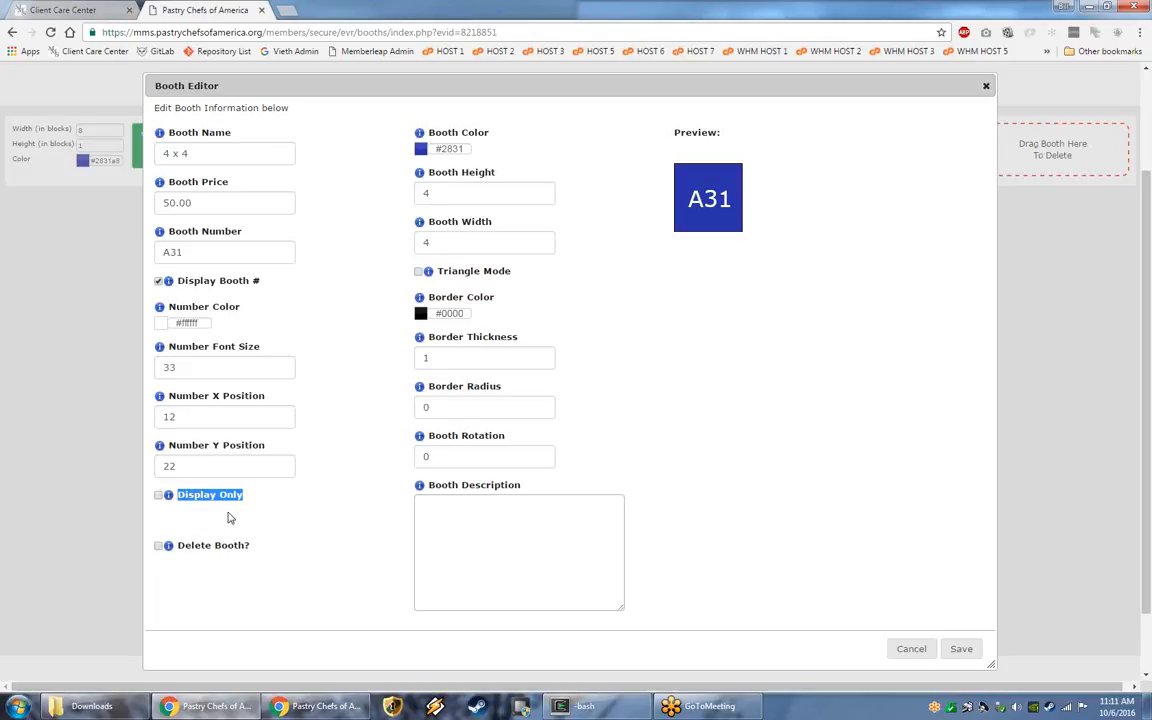
click(256, 500)
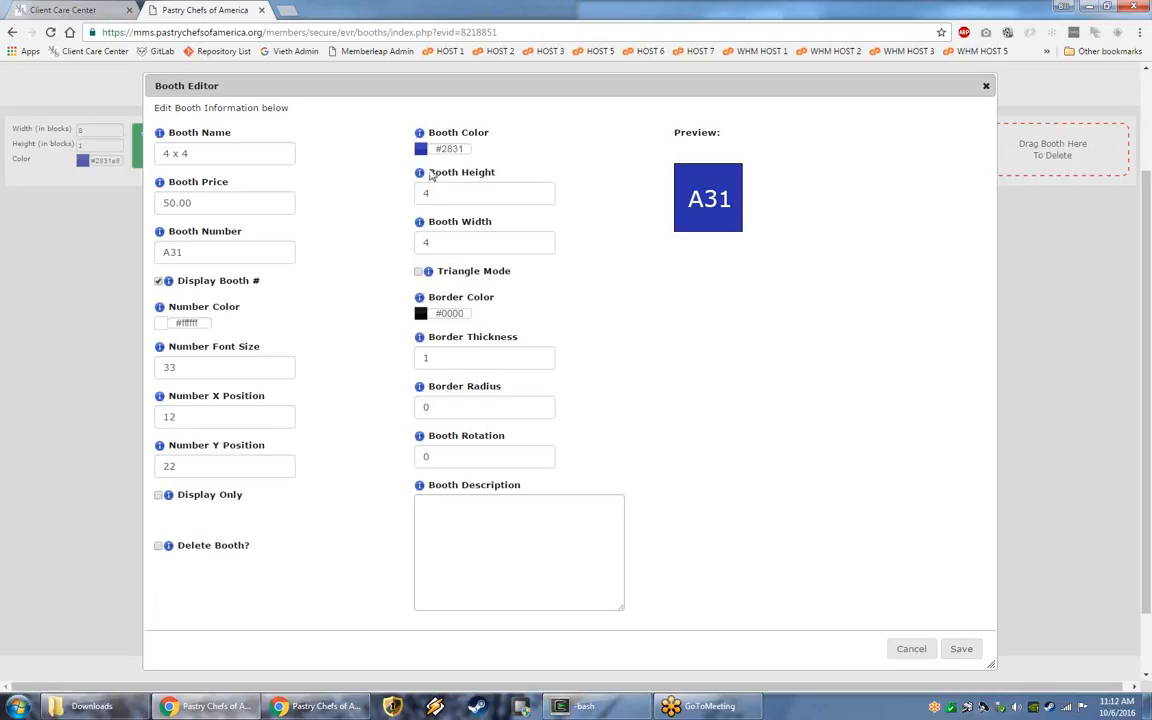
Try several booth colors, including gray-blue and green shades, and settle on a dark blue.
click(457, 147)
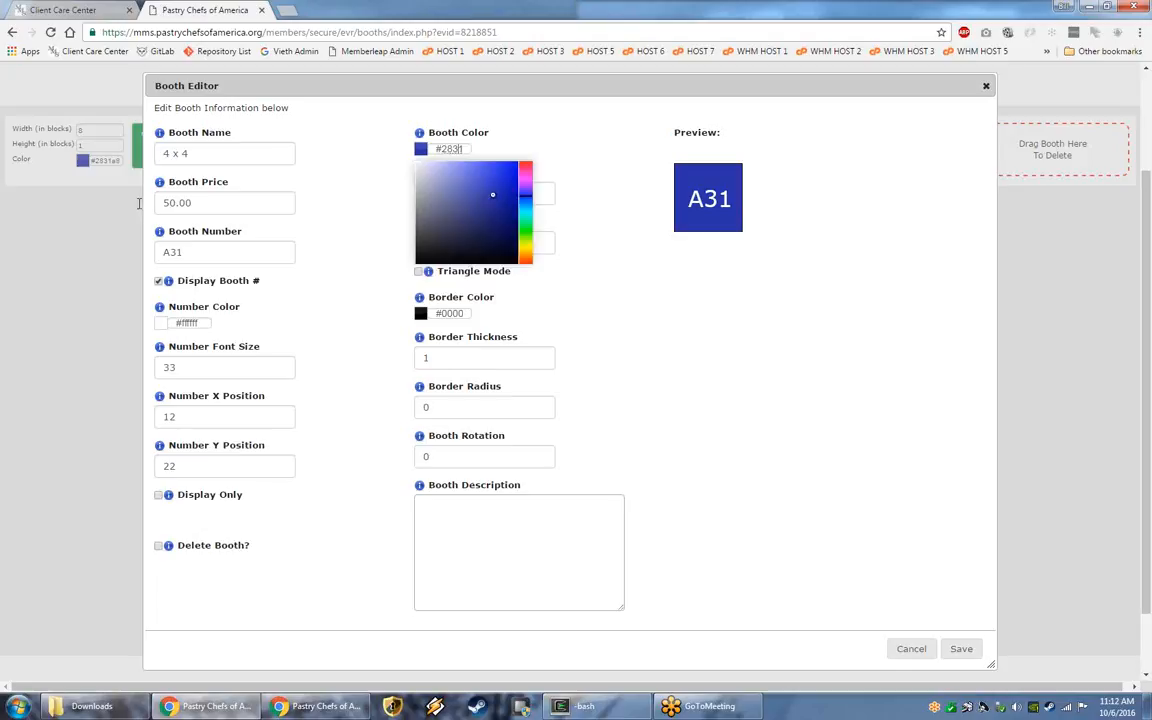
click(507, 172)
click(444, 217)
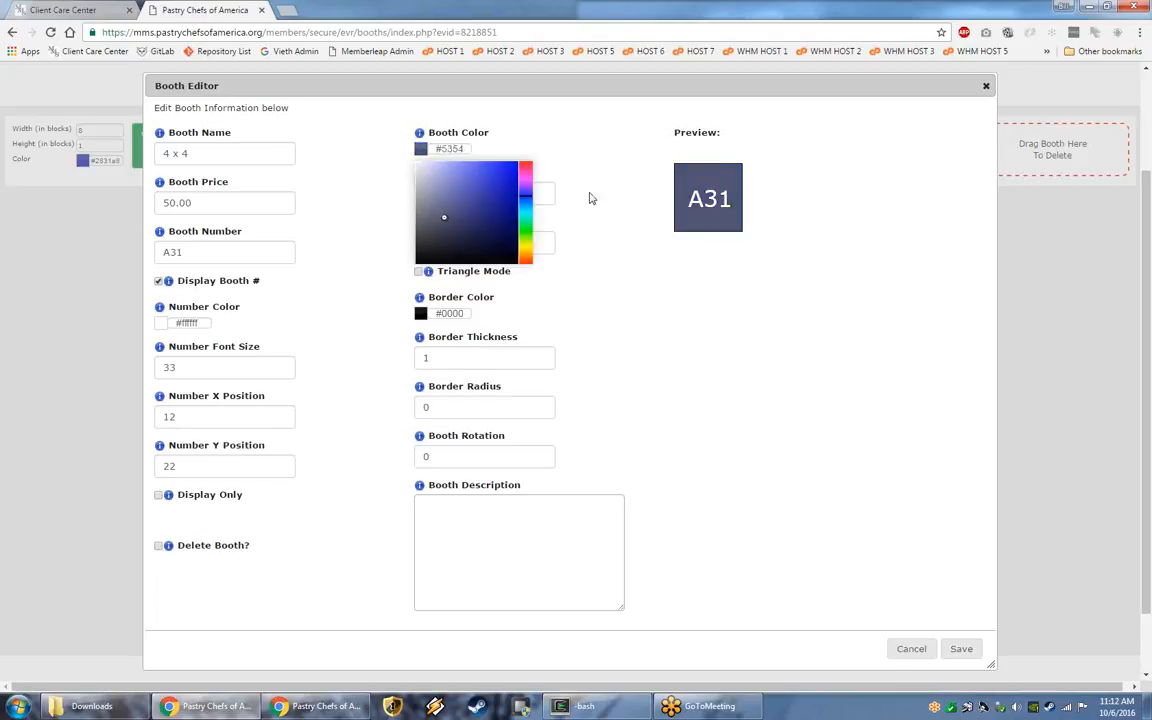
click(523, 222)
click(524, 222)
click(526, 239)
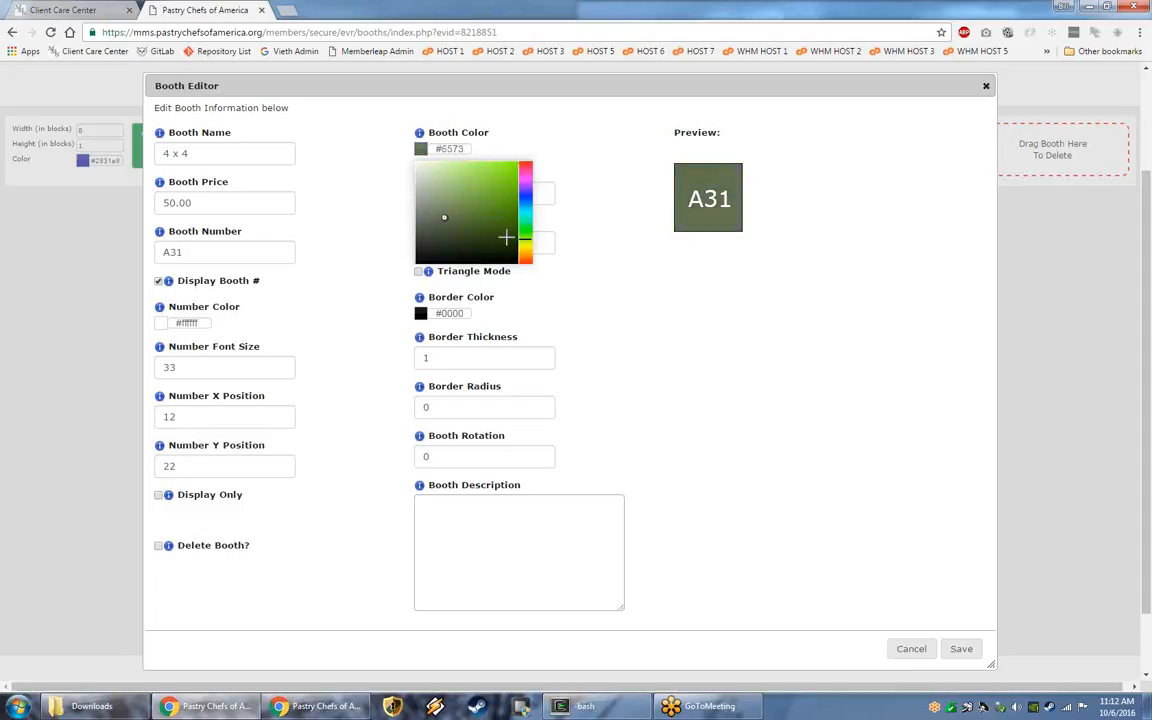
click(501, 197)
click(476, 180)
click(485, 212)
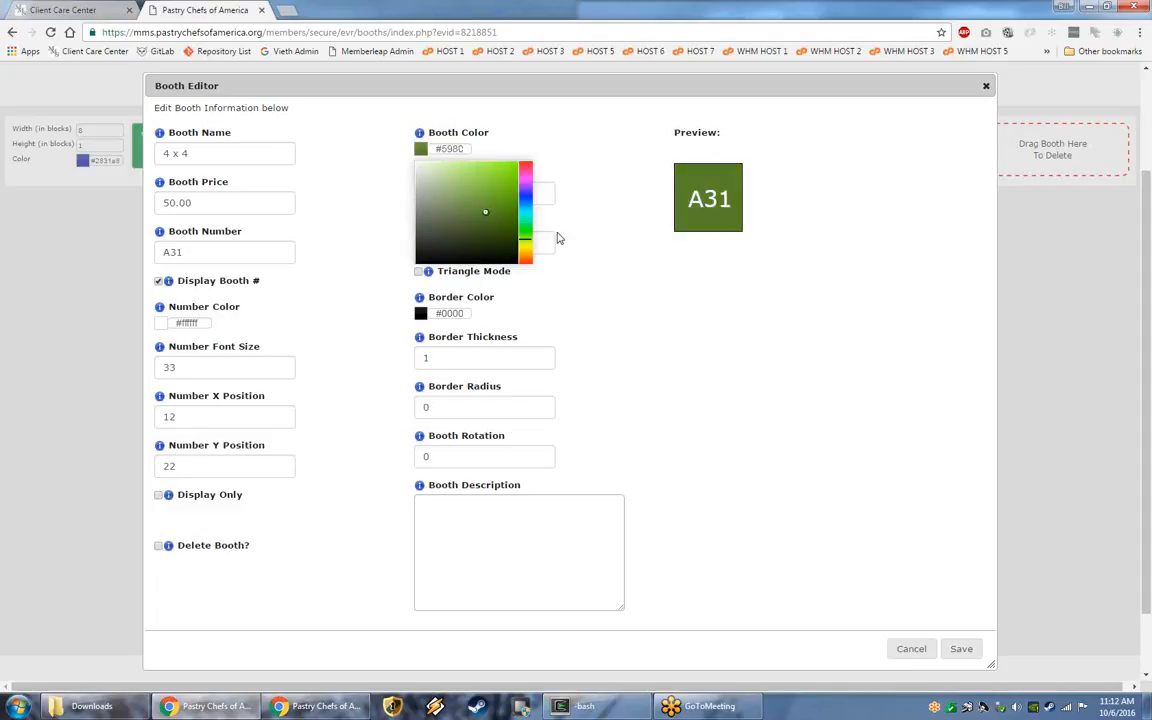
click(526, 197)
click(526, 202)
click(578, 312)
Try a booth height of 7 and a booth width of 7, restoring each to 4.
click(447, 192)
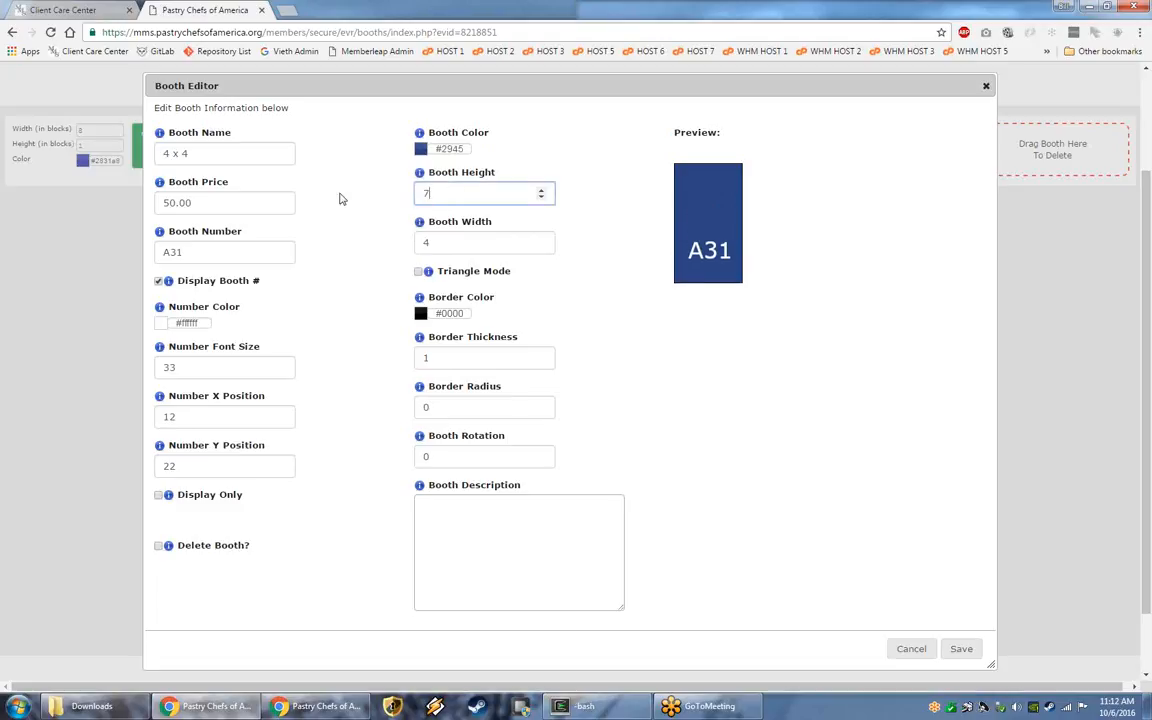
key(Up)
key(Down)
key(Tab)
text(7)
key(Down)
key(Down)
key(Down)
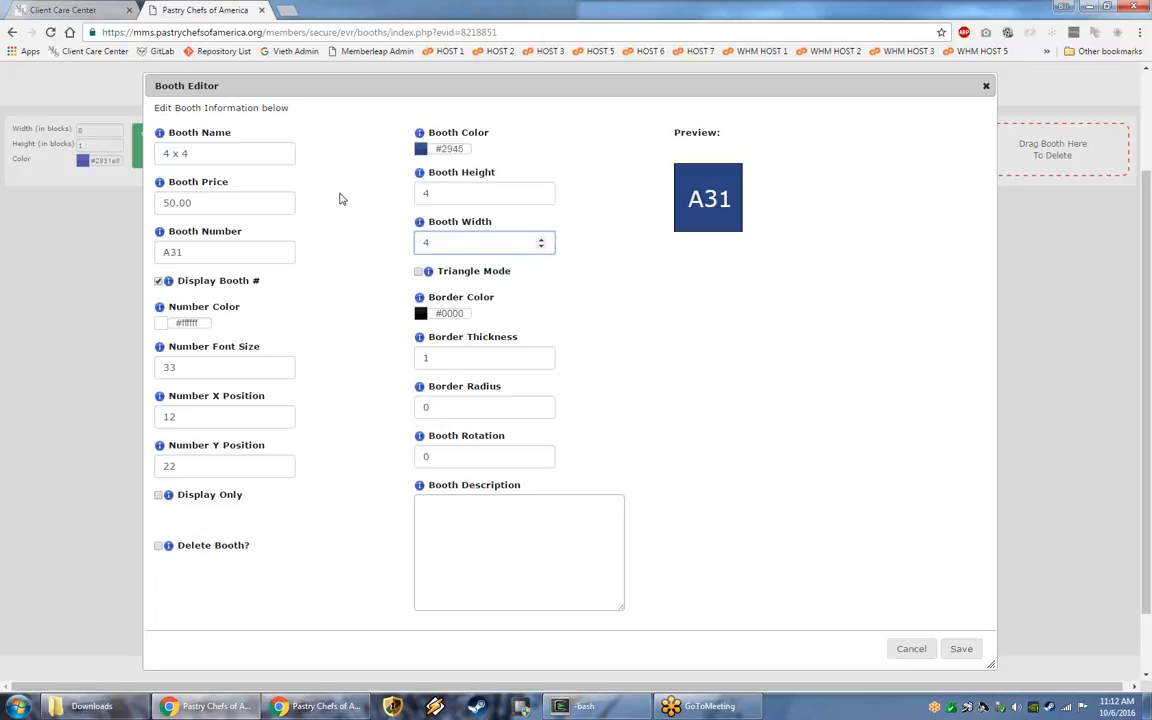
click(392, 282)
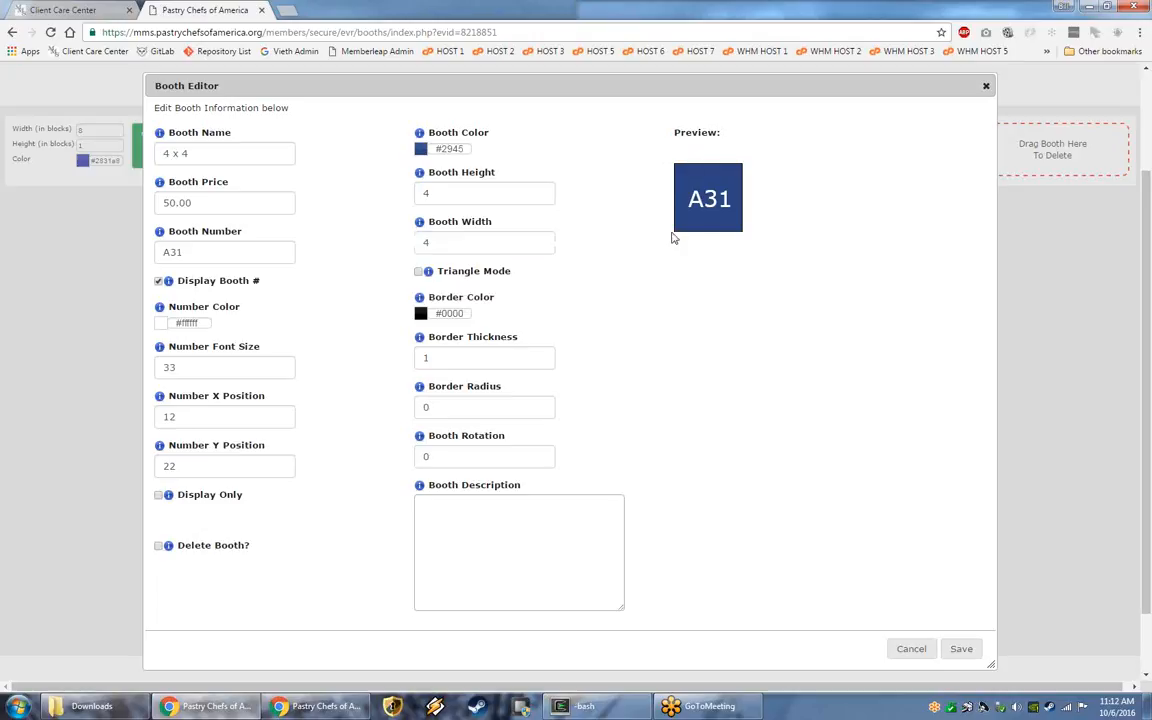
Enable Triangle Mode for the booth and change the booth number's color to near-black.
click(419, 272)
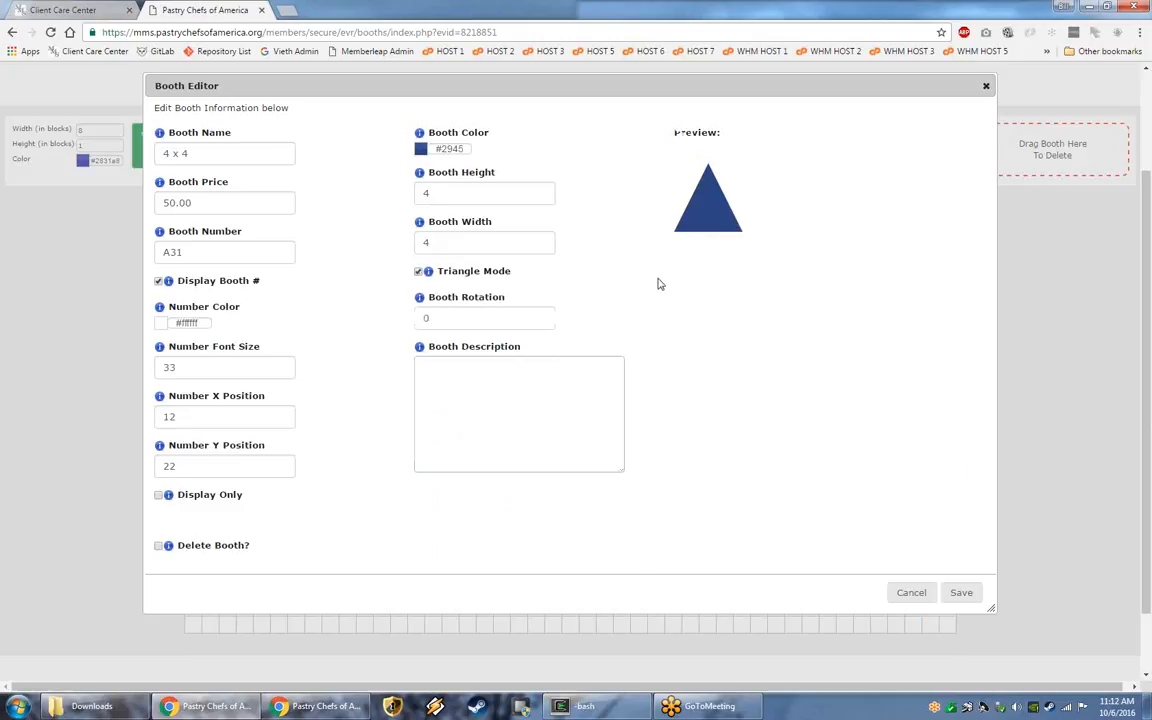
click(186, 322)
click(172, 424)
drag(643, 135, 699, 127)
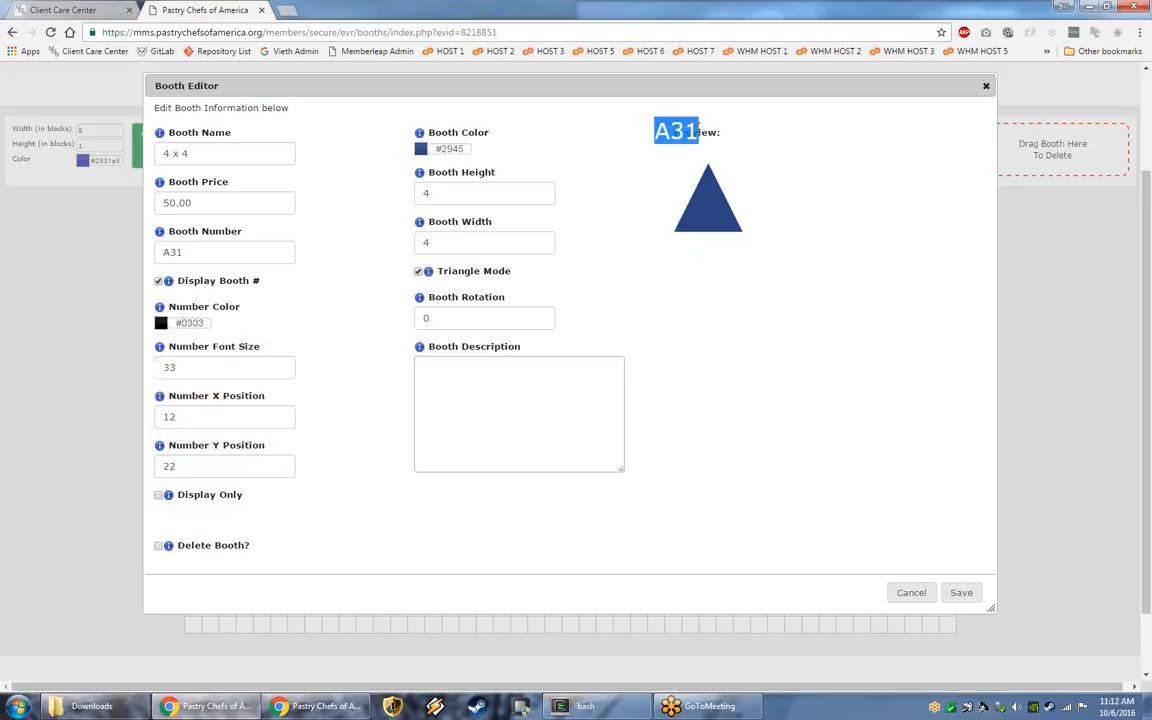
Set the booth number's X position to -33 and its Y position to -96 to place it inside the triangle.
click(200, 367)
key(Tab)
text(-18)
key(Down)
key(Down)
key(Down)
key(Down)
key(Down)
key(Down)
key(Down)
key(Down)
key(Down)
key(Tab)
key(Down)
key(Down)
key(Down)
key(Down)
key(Down)
key(Down)
key(Down)
key(Down)
key(Down)
key(Down)
key(Down)
key(Down)
key(Down)
key(Down)
key(Down)
key(Down)
key(Down)
key(Down)
key(Down)
key(Down)
key(Down)
key(Down)
key(Down)
key(Down)
key(Down)
key(Down)
key(Down)
key(Down)
key(Down)
key(Down)
key(Down)
key(Down)
key(Down)
key(Down)
key(Down)
key(Down)
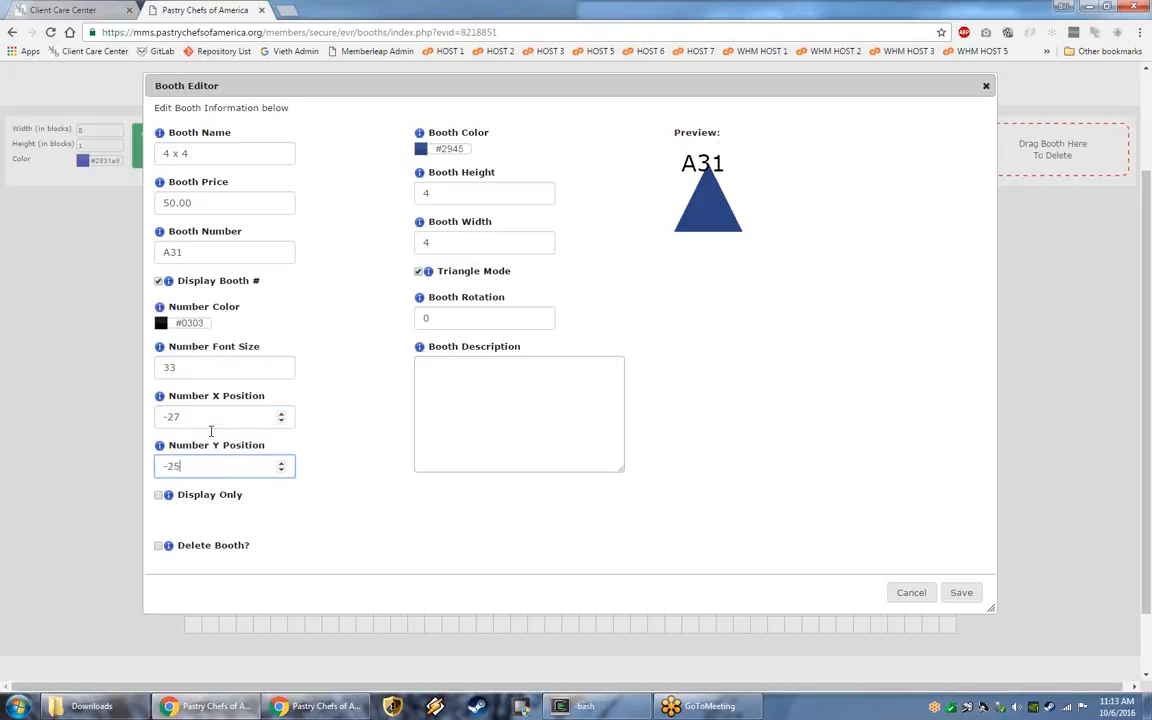
key(Down)
key(Down)
key(Down)
key(Down)
key(Down)
key(Down)
key(Down)
key(Down)
key(Down)
key(Down)
key(Down)
key(Down)
key(Down)
key(Down)
key(Down)
key(Down)
key(Down)
key(Down)
key(Down)
key(Down)
key(shift+Tab)
key(Down)
key(Down)
key(Down)
key(Down)
key(Down)
key(Down)
key(Down)
key(Down)
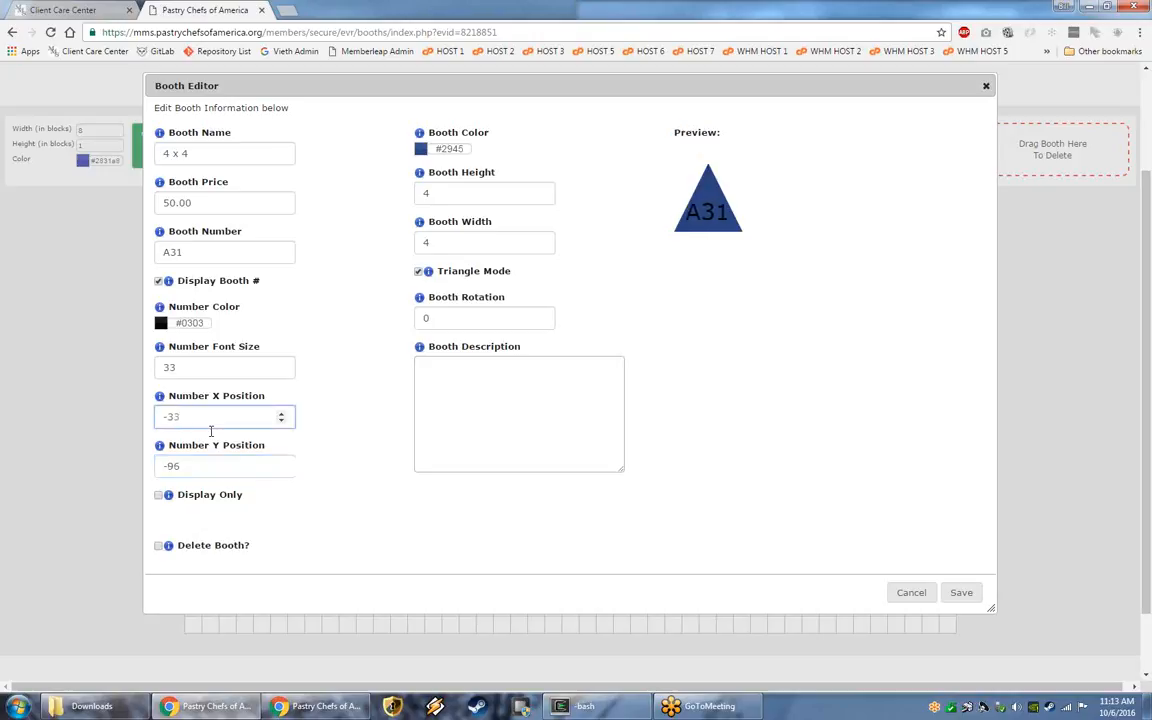
Change the booth number's color to white (#ffffff).
click(160, 322)
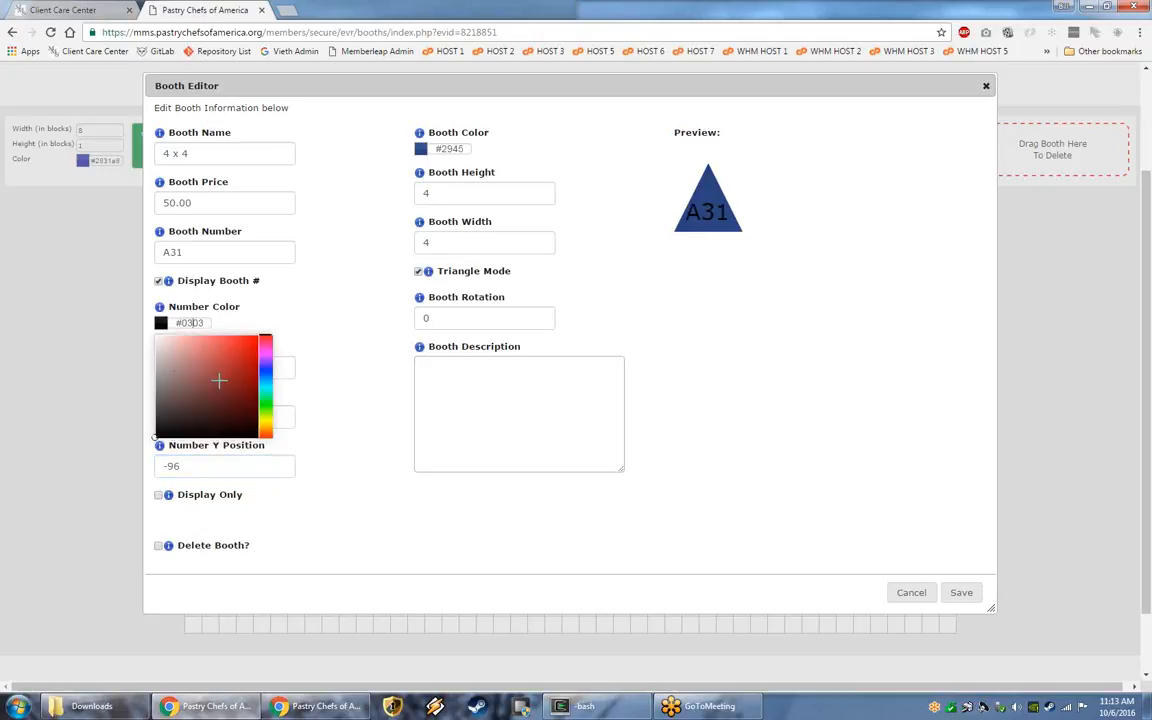
drag(221, 380, 103, 332)
click(681, 207)
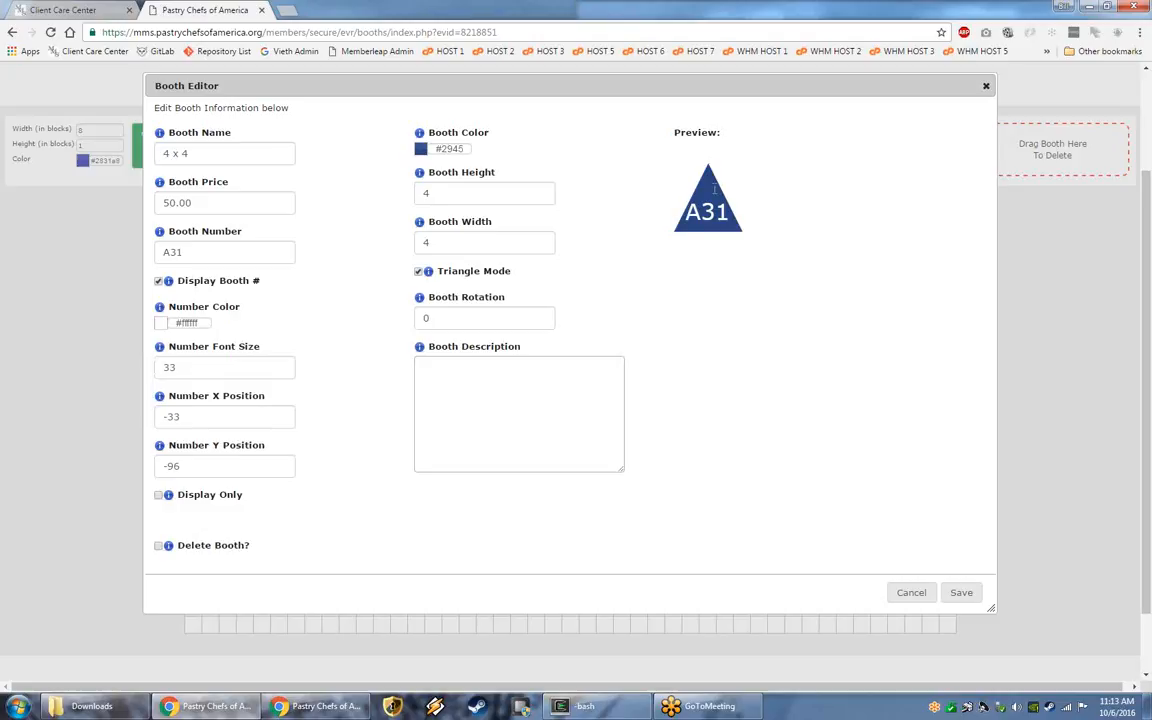
Try a booth rotation of 12 for the triangle and change the rotation to -43.
click(442, 317)
key(Up)
key(Up)
key(Up)
key(Up)
key(Up)
key(Up)
key(Up)
key(Up)
key(Up)
key(Up)
key(Up)
key(Up)
key(Up)
key(Up)
key(Up)
key(Up)
key(Up)
key(Up)
key(Up)
key(Up)
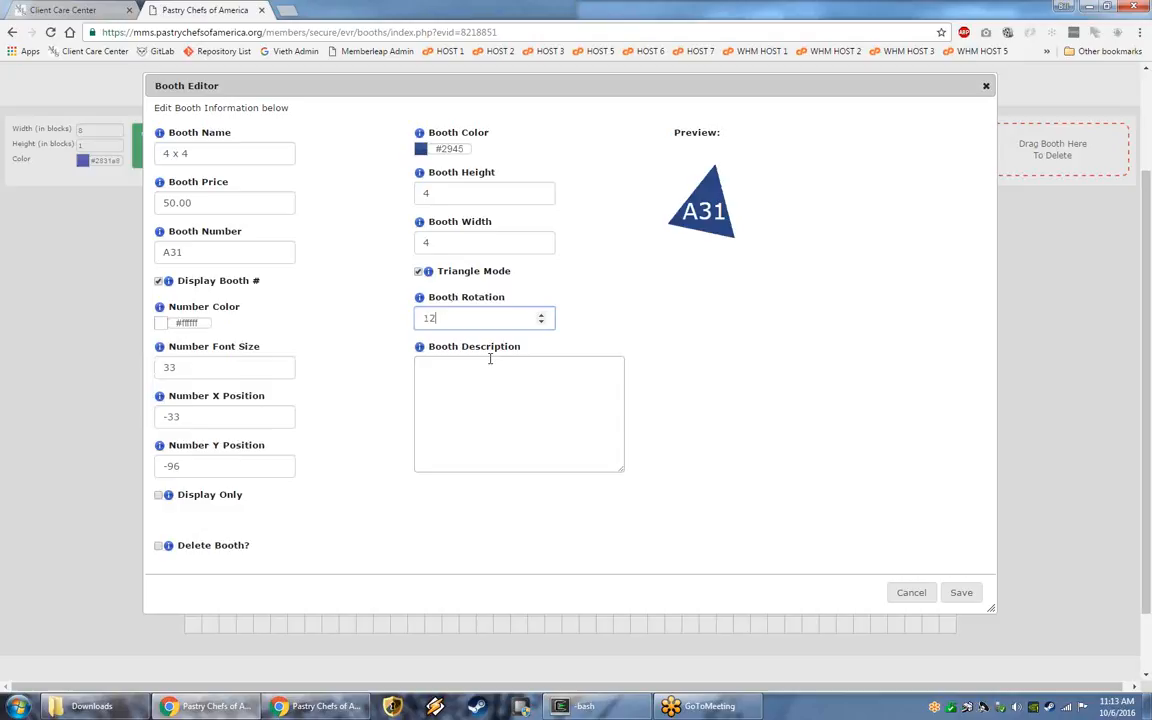
key(Down)
key(Down)
key(Down)
key(Down)
key(Down)
key(Down)
key(Down)
key(Down)
key(Down)
key(Down)
key(Down)
key(Down)
key(Down)
key(Down)
key(Down)
key(Down)
key(Down)
key(Down)
key(Down)
key(Down)
key(Down)
key(Down)
key(Down)
key(Down)
key(Down)
key(Down)
key(Down)
key(Down)
key(Down)
key(Down)
key(Down)
key(Down)
key(Down)
key(Down)
key(Down)
key(Down)
key(Down)
key(Down)
key(Down)
key(Down)
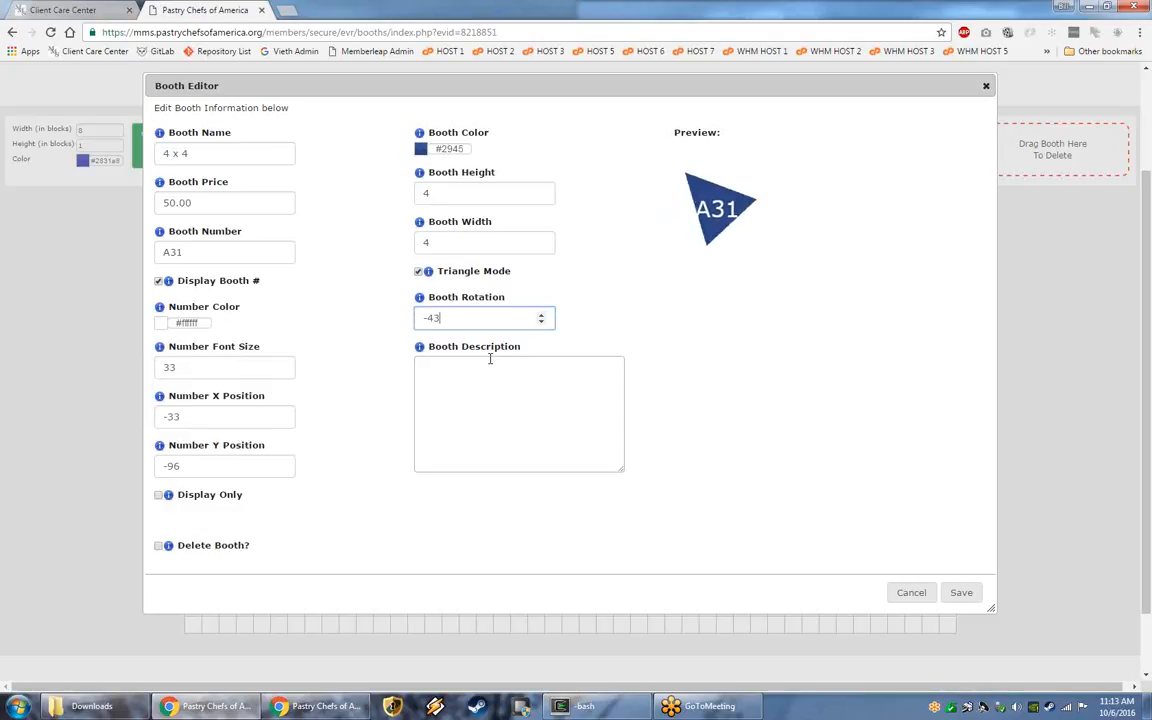
Set the triangle booth's rotation to -138 and save the booth.
key(Down)
key(Down)
key(Down)
key(Down)
key(Down)
key(Down)
key(Down)
key(Down)
key(Down)
key(Down)
key(Down)
key(Down)
key(Down)
key(Down)
key(Down)
key(Down)
key(Down)
key(Down)
key(Down)
key(Down)
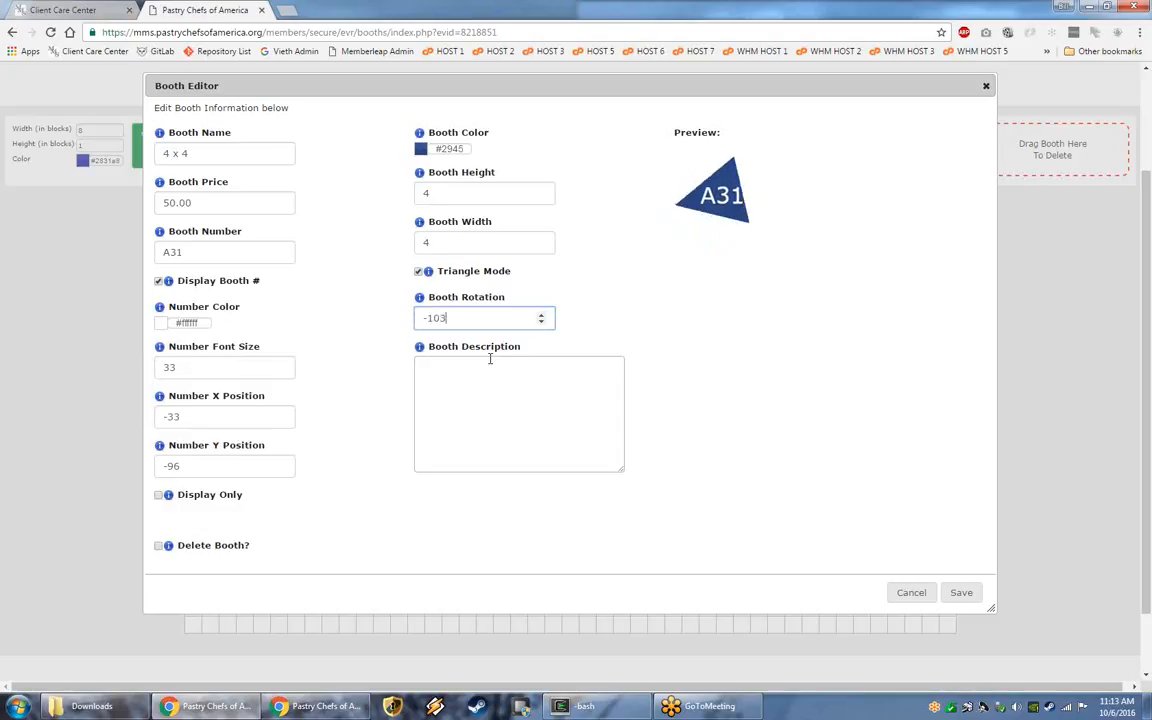
key(Down)
key(Down)
click(514, 406)
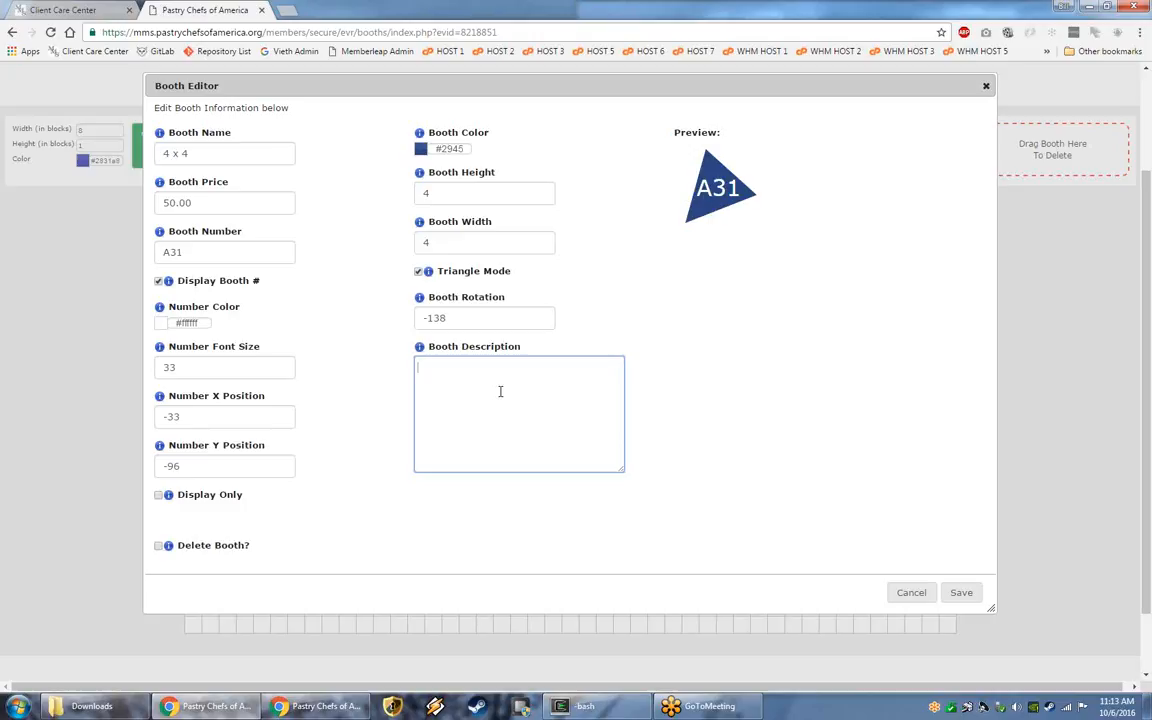
click(960, 596)
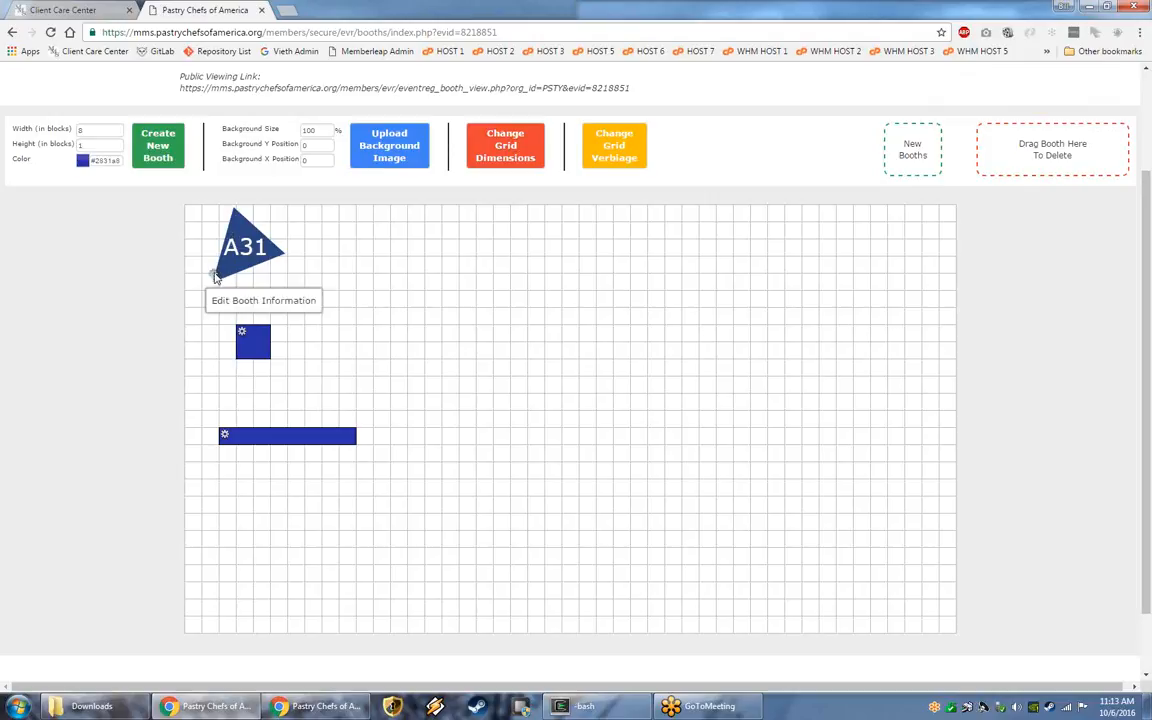
Reopen the A31 triangle booth's information to check it and close it without saving.
click(214, 277)
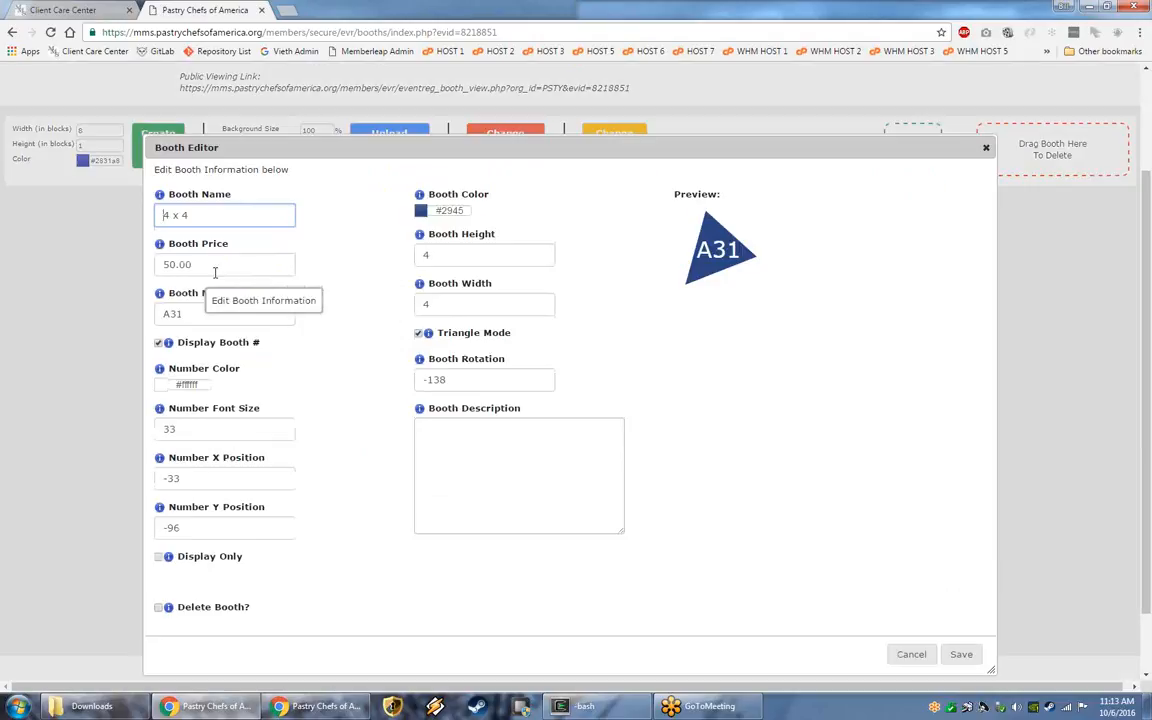
click(910, 654)
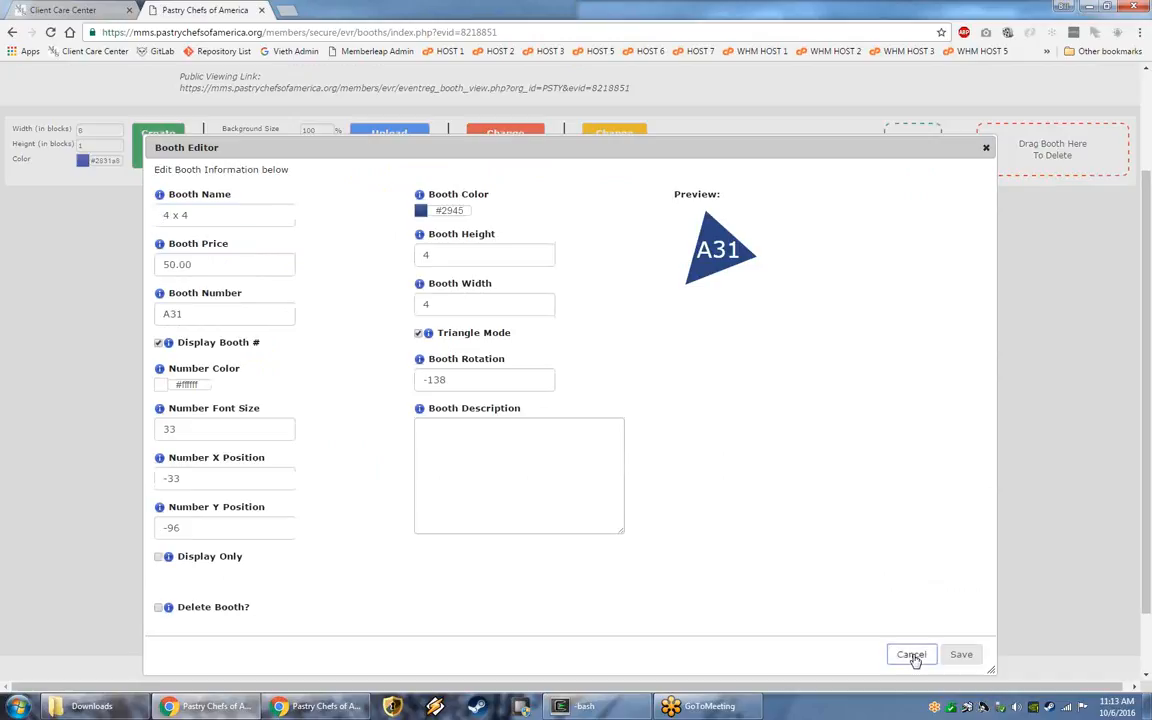
Edit the small square booth: name it 2 x 2, price it at 15 and give it booth number 12.
scroll(440, 322, down, 1)
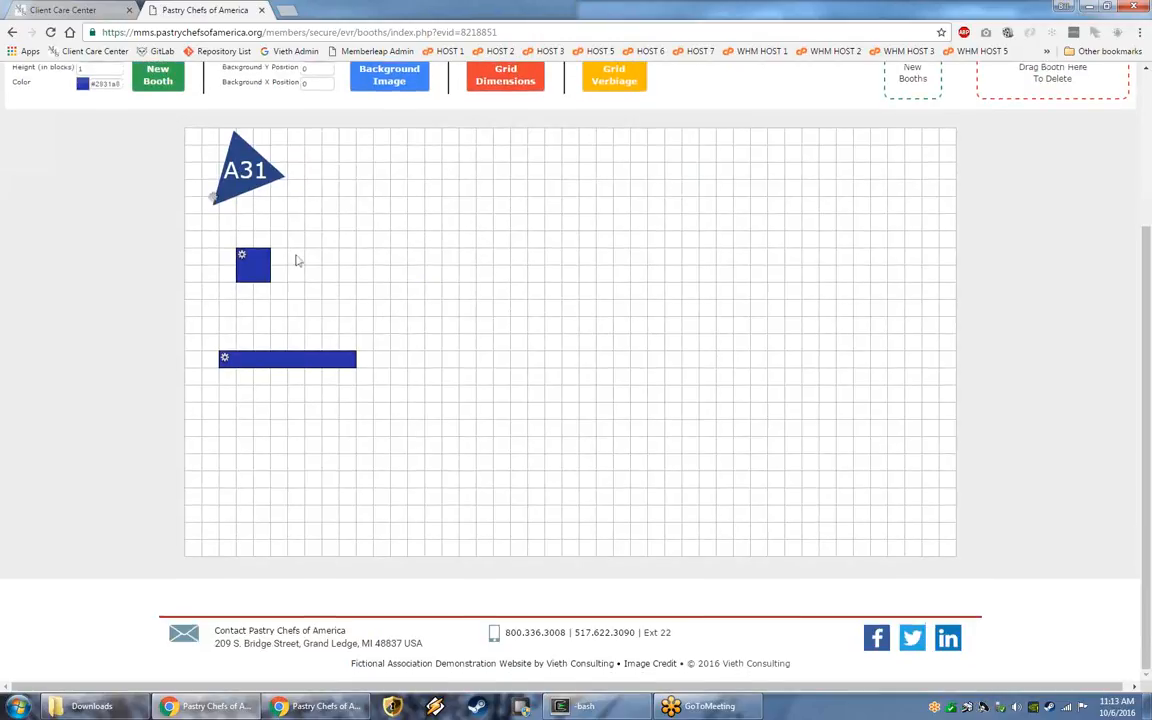
click(241, 257)
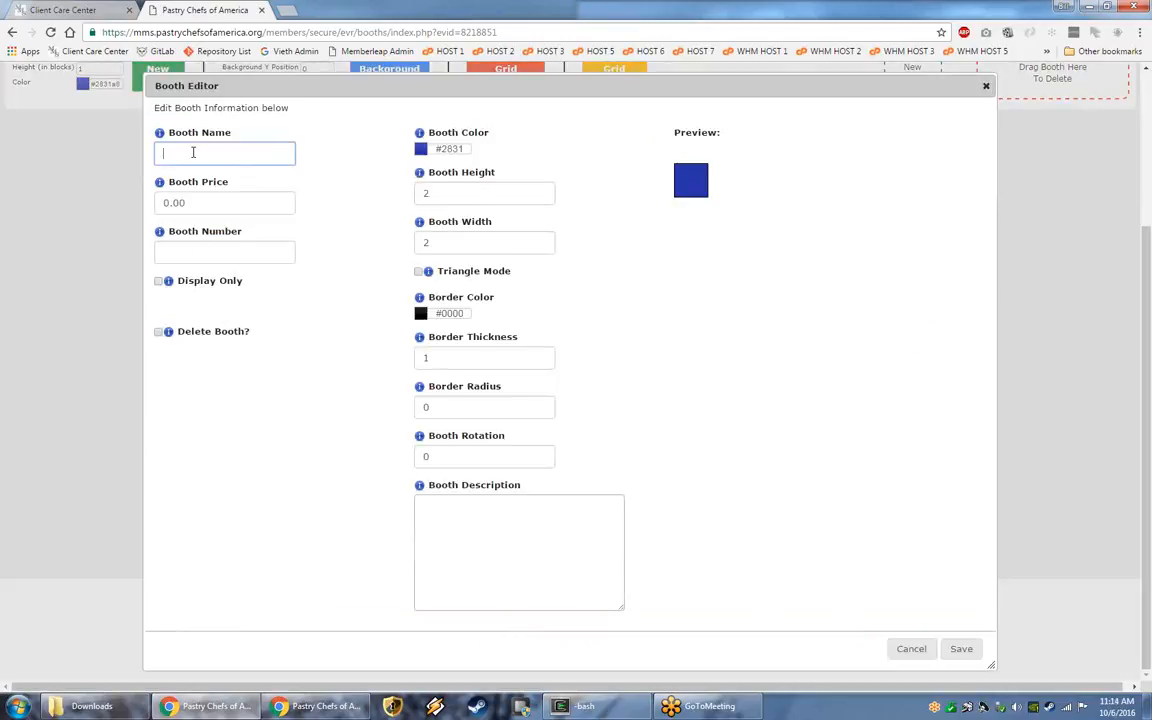
text(2 x 2)
key(Tab)
text(15)
key(Tab)
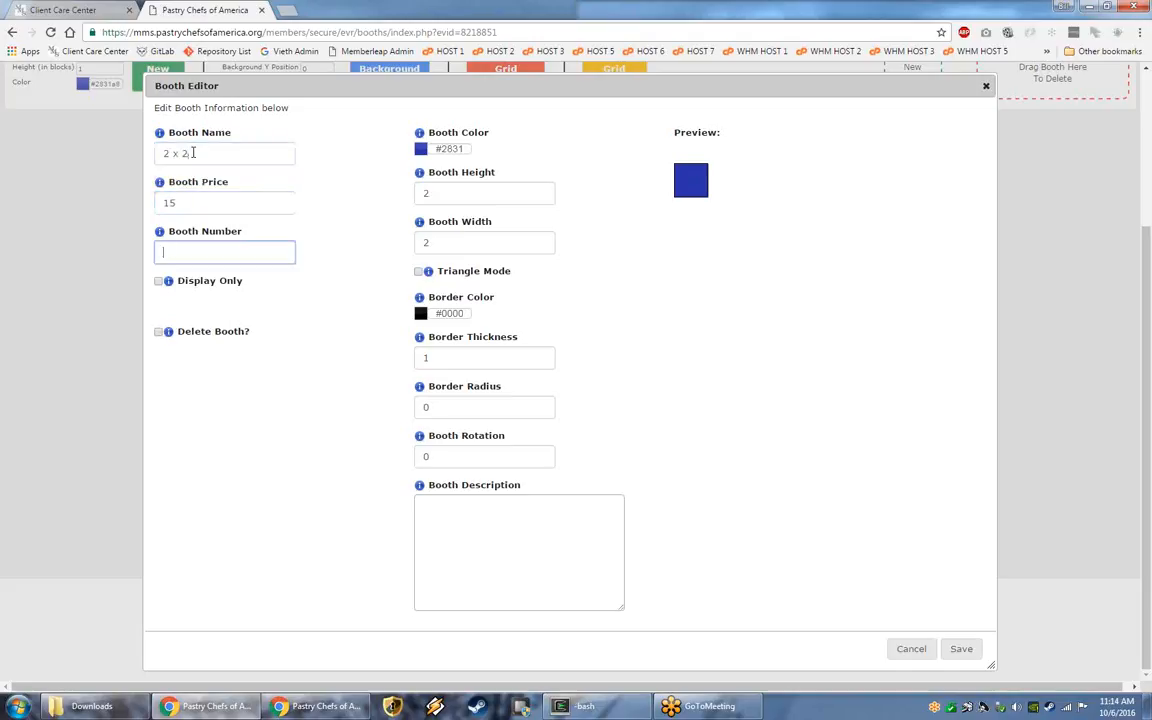
text(12)
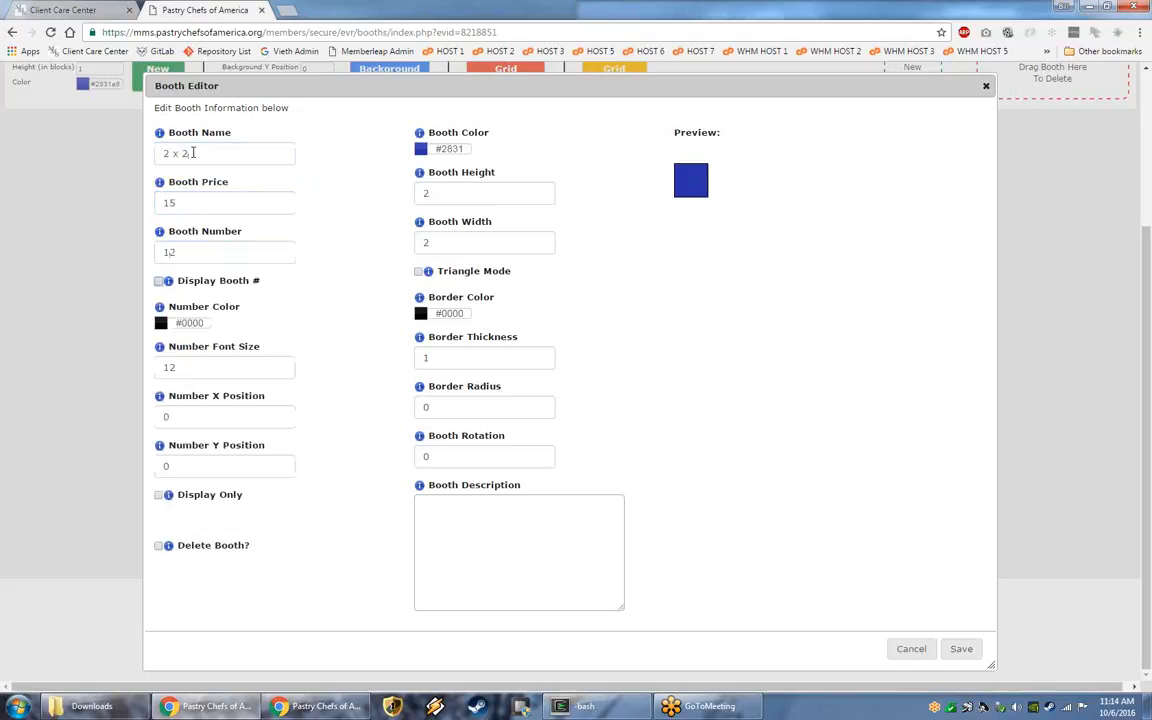
Display the booth number on the 2 x 2 booth and set its color to white (#ffffff).
click(161, 322)
click(156, 335)
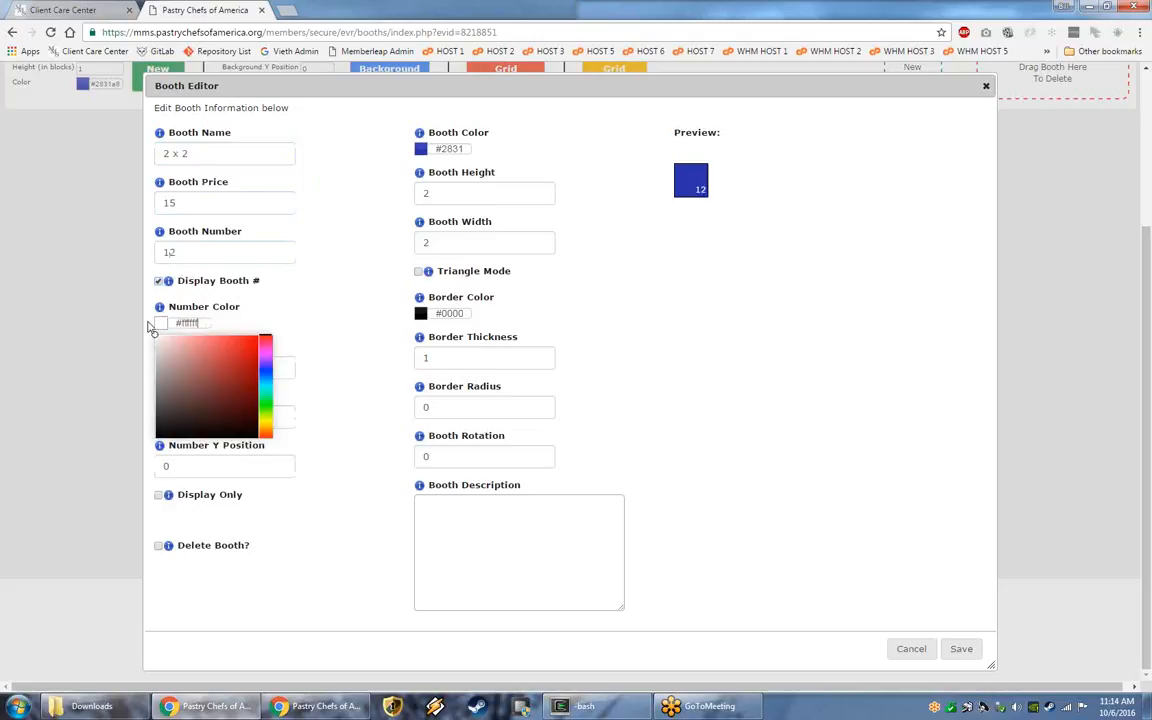
click(295, 313)
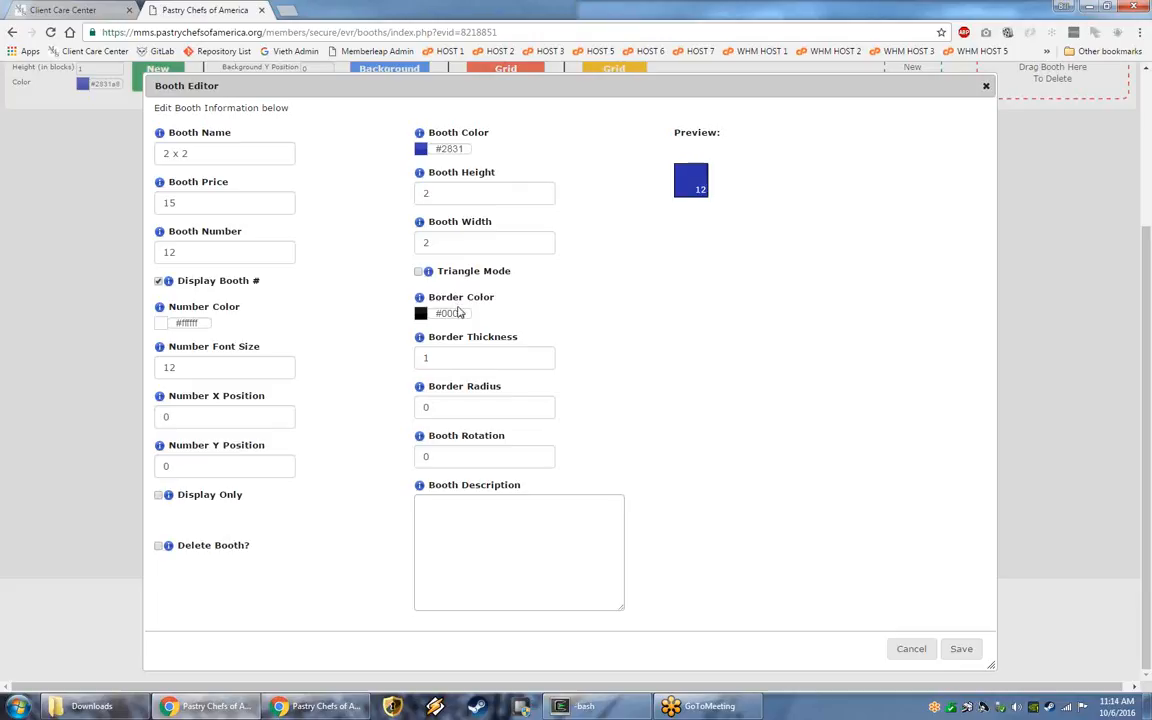
Change the 2 x 2 booth's border color to bright red.
click(420, 313)
click(511, 328)
click(604, 255)
Try border thicknesses of 13 and 0 for the booth and set the thickness to 5.
click(483, 347)
scroll(483, 347, up, 11)
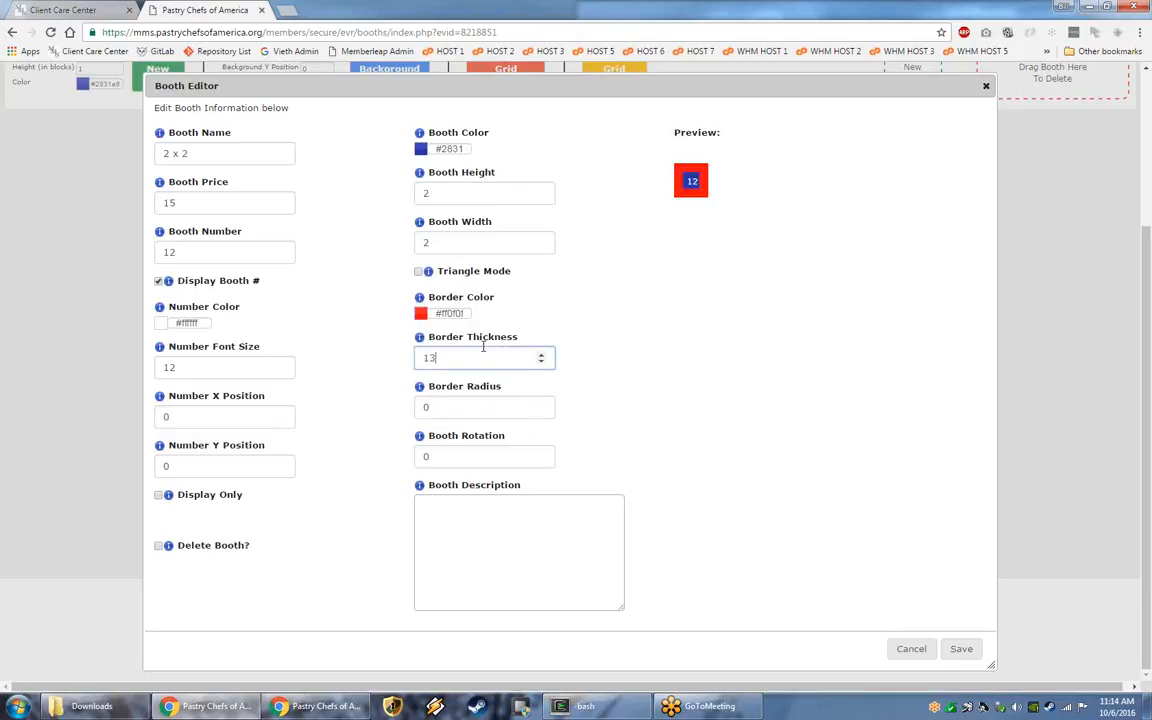
scroll(483, 347, down, 11)
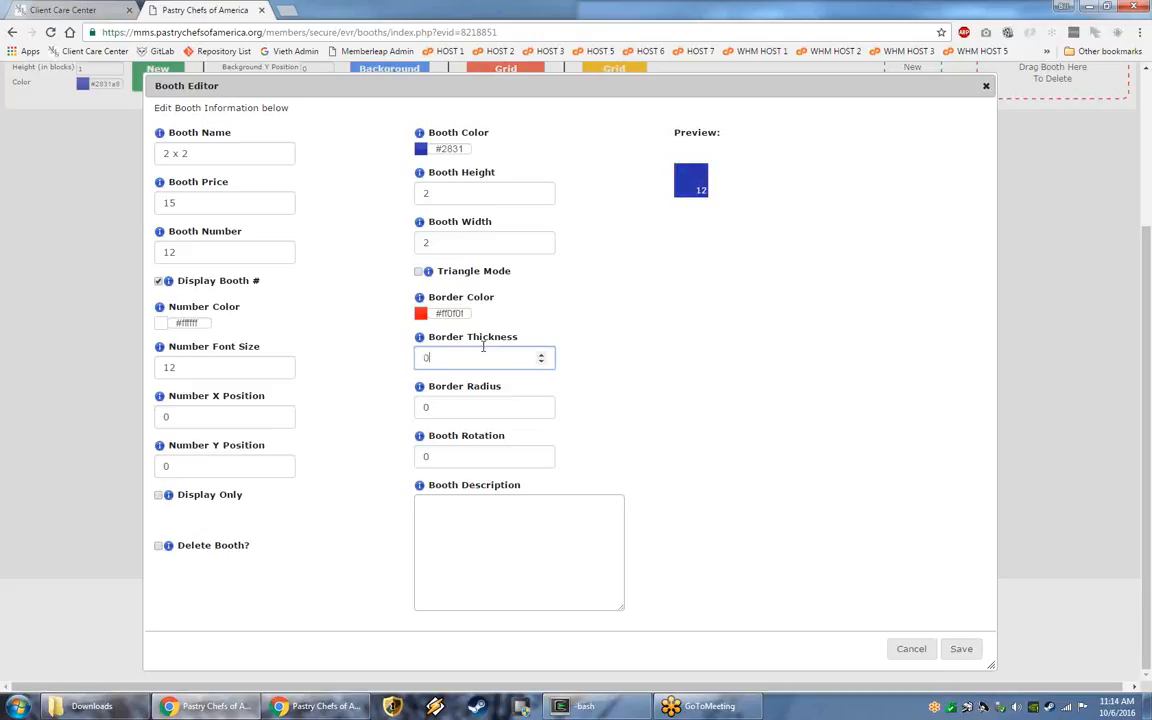
scroll(483, 347, up, 3)
key(Tab)
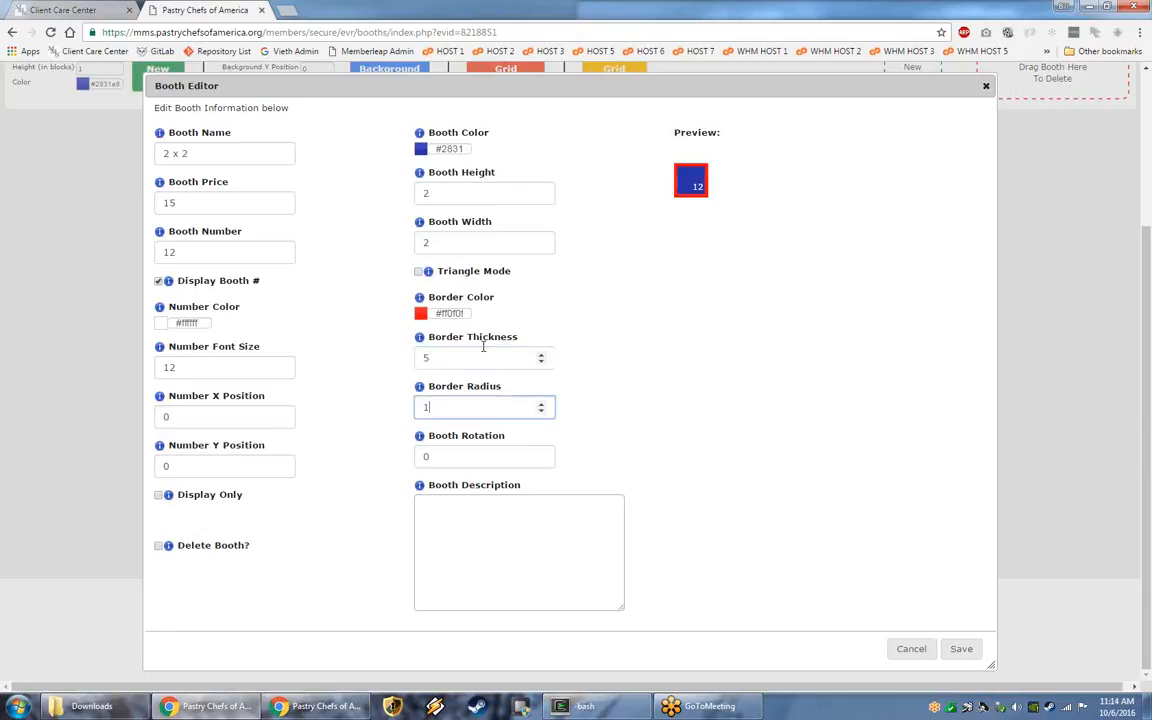
Try rounding the booth with border radii up to 57 and reset the border radius to 0.
key(Up)
key(Up)
key(Up)
key(Up)
key(Up)
key(Up)
key(Up)
key(Up)
key(Up)
key(Up)
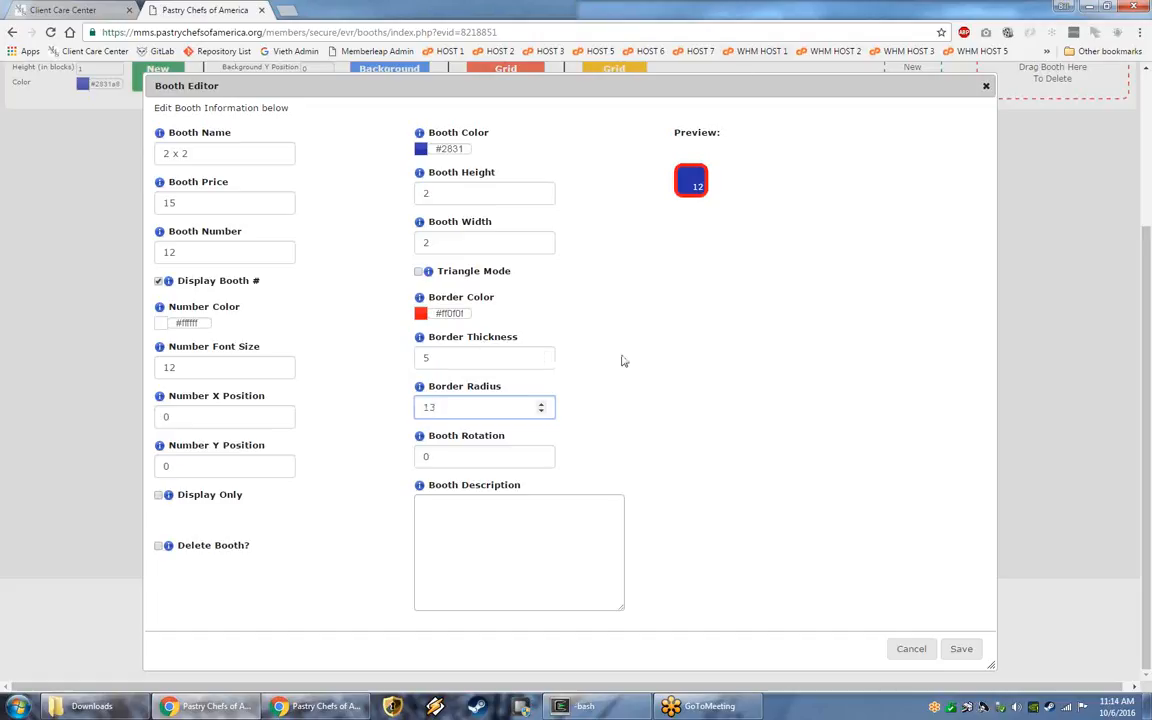
key(Up)
key(Up)
key(Up)
key(Up)
key(Up)
key(Up)
key(Up)
key(Up)
key(Up)
key(Up)
key(Up)
key(Up)
key(Up)
key(Up)
key(Up)
key(Up)
key(Up)
key(Up)
key(Up)
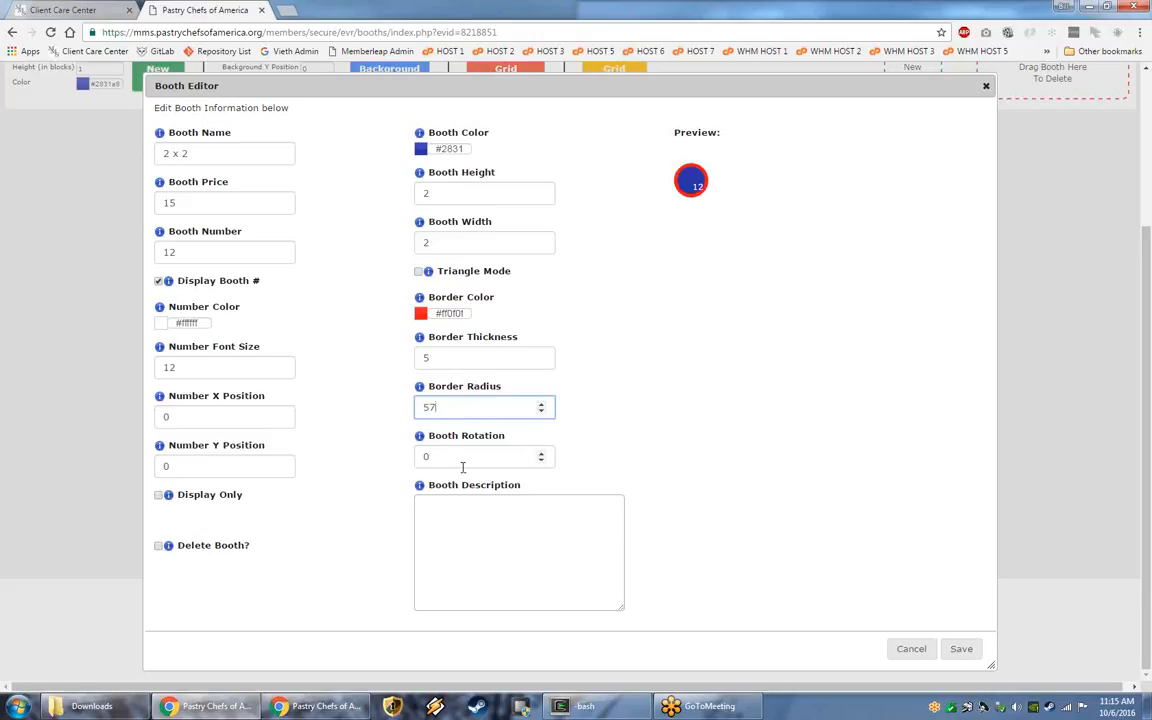
double_click(443, 410)
text(0)
Rotate the square booth clockwise to a diamond orientation and save the booth.
click(463, 455)
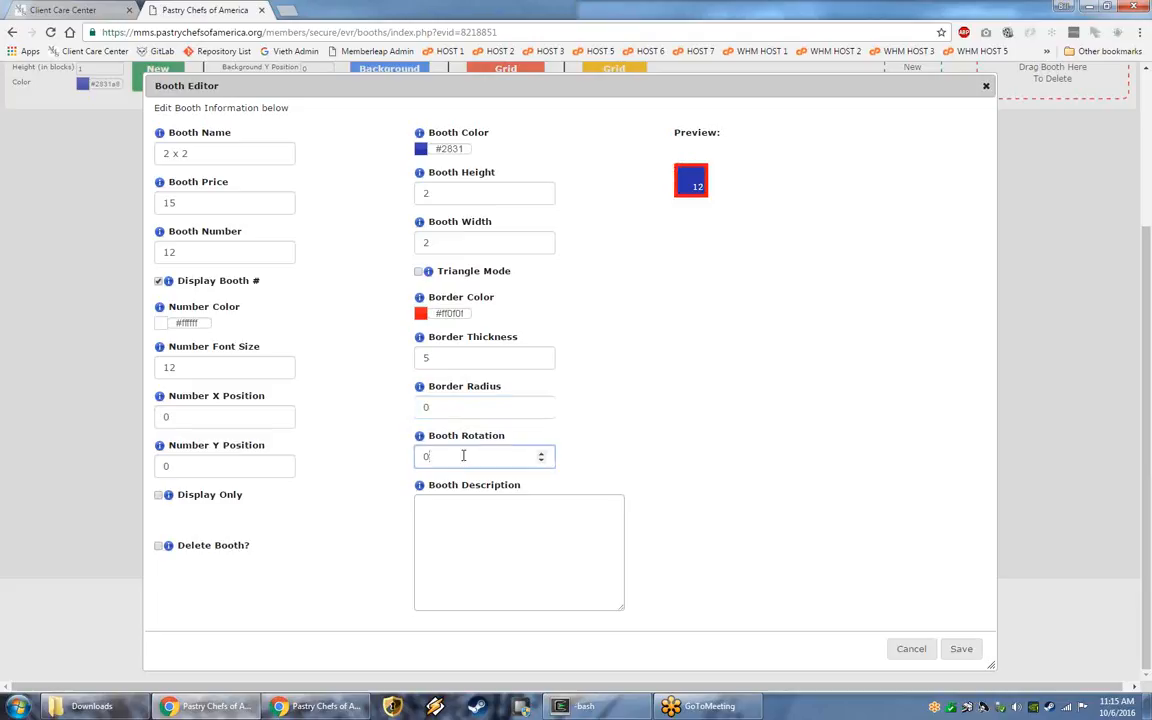
scroll(463, 455, up, 20)
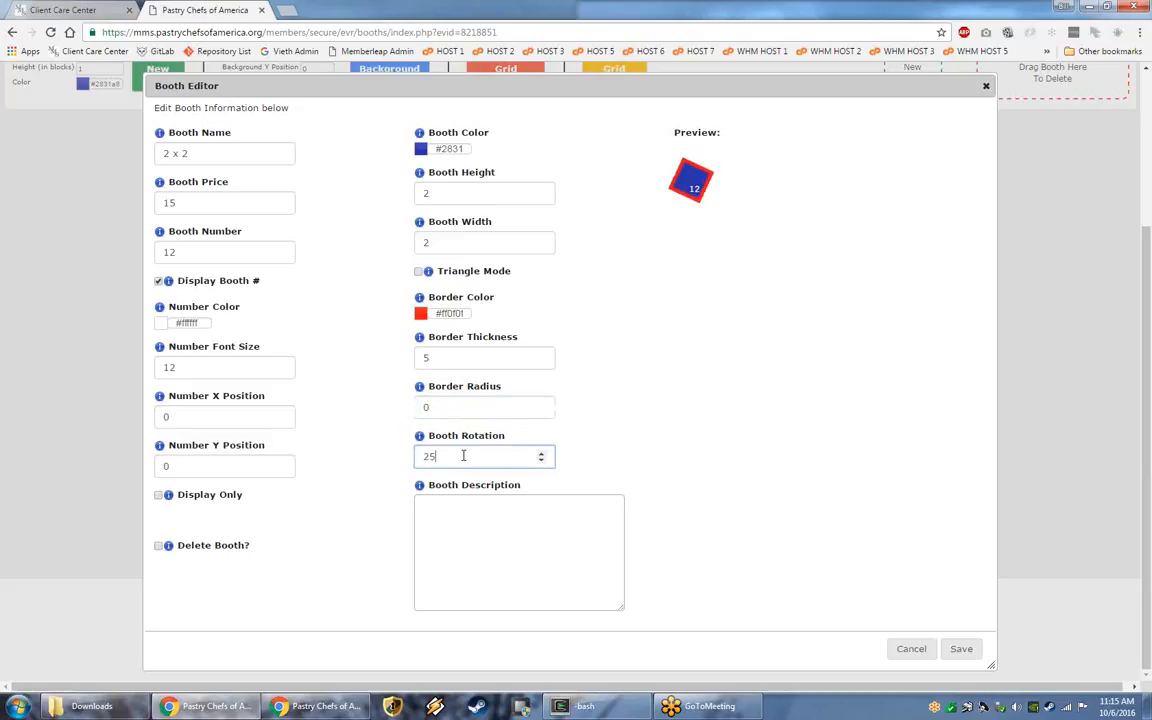
scroll(463, 455, up, 8)
click(958, 652)
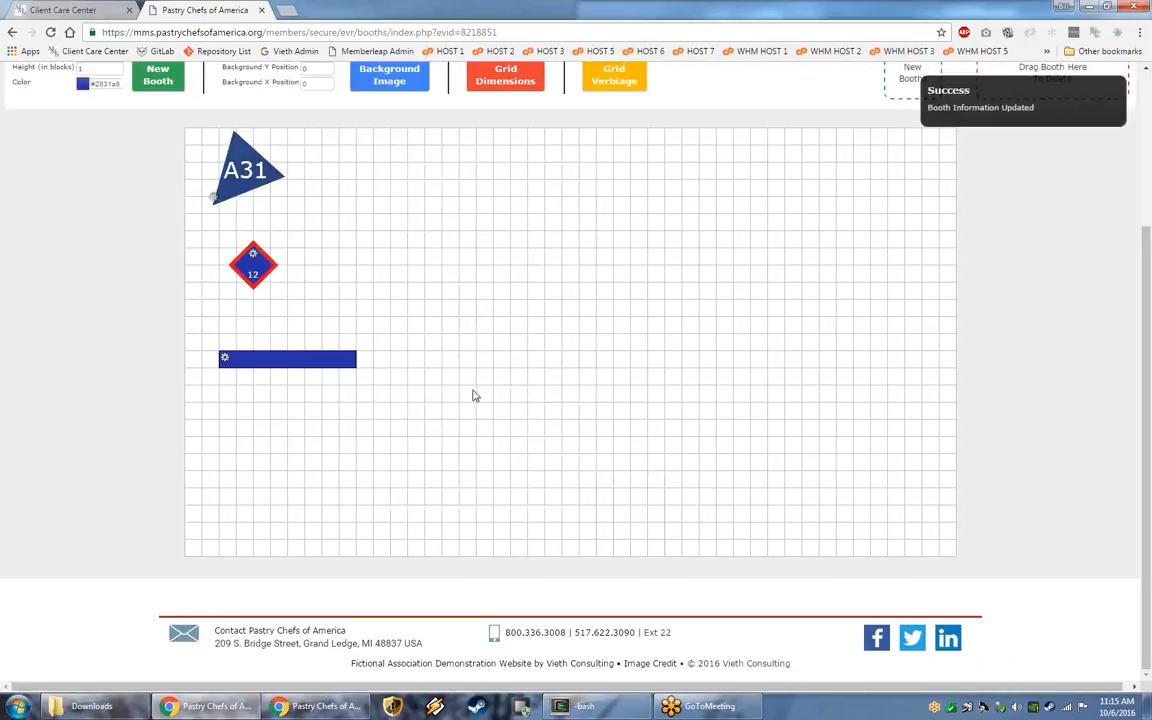
Create another booth 8 blocks wide and 1 high, place it below the existing long booth and check its editor.
scroll(401, 362, up, 1)
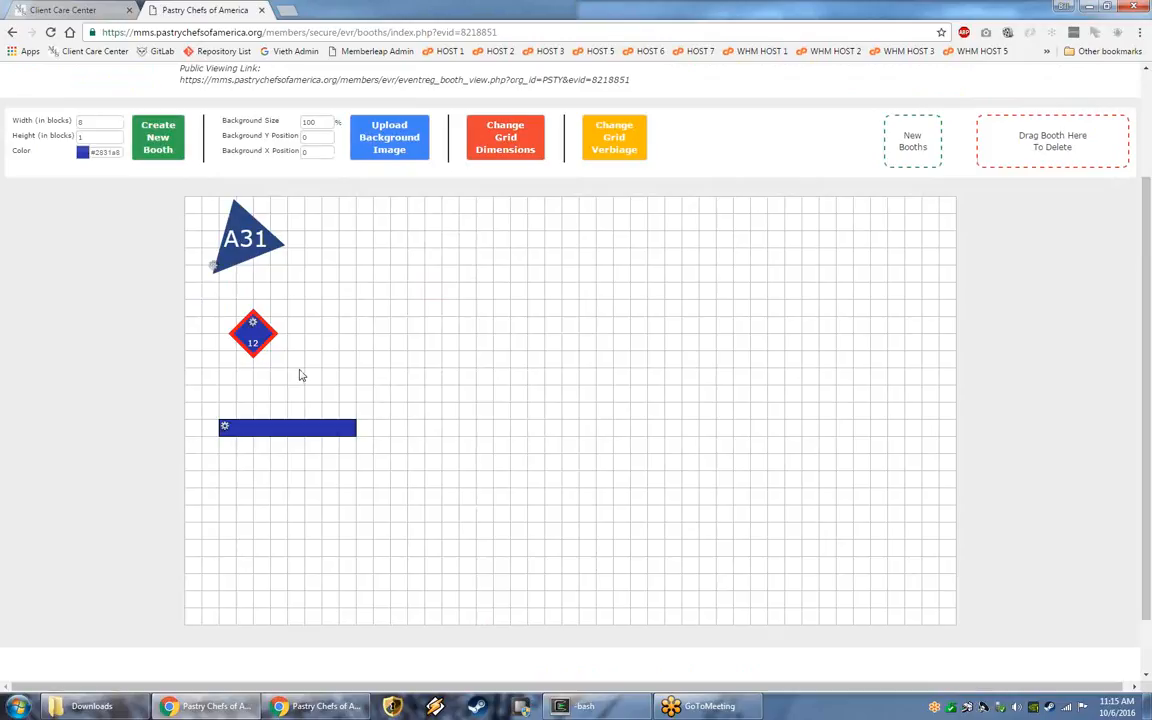
click(165, 137)
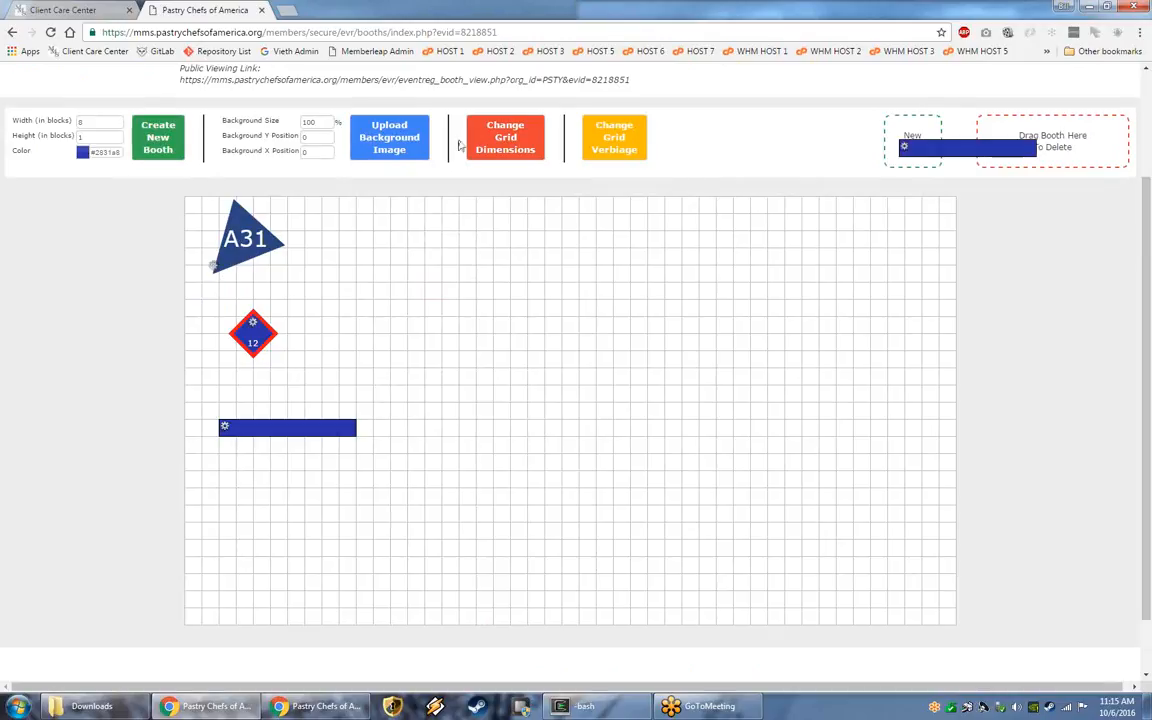
drag(959, 148, 303, 473)
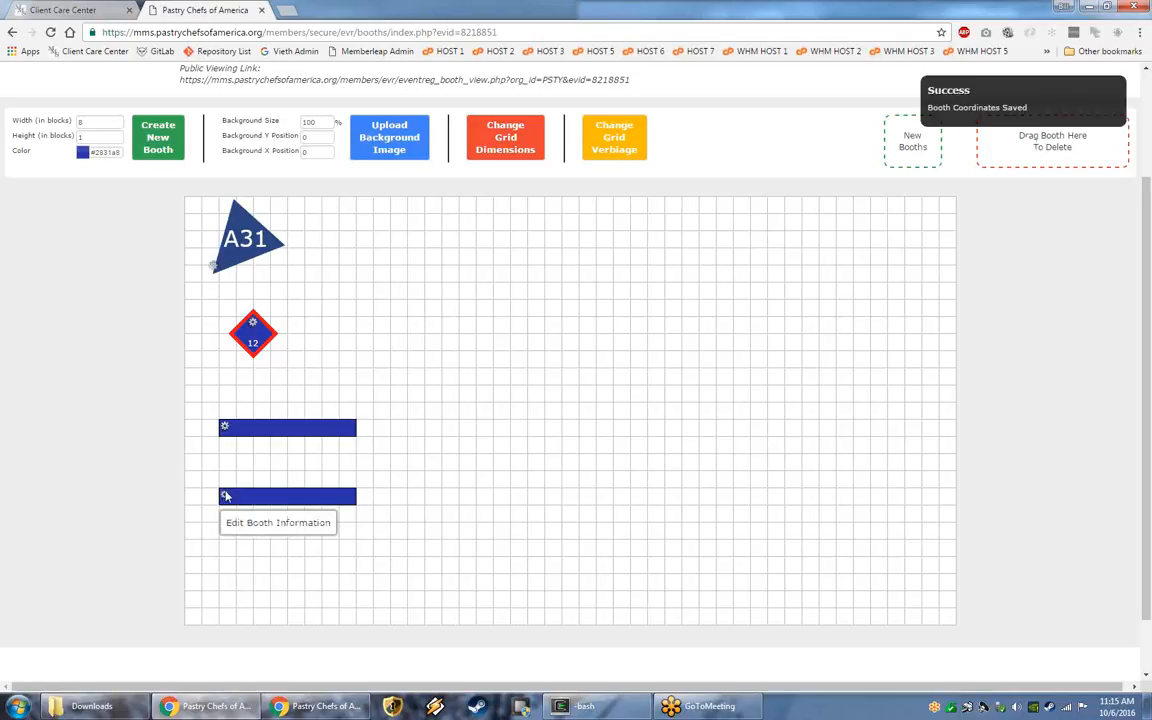
drag(226, 494, 208, 512)
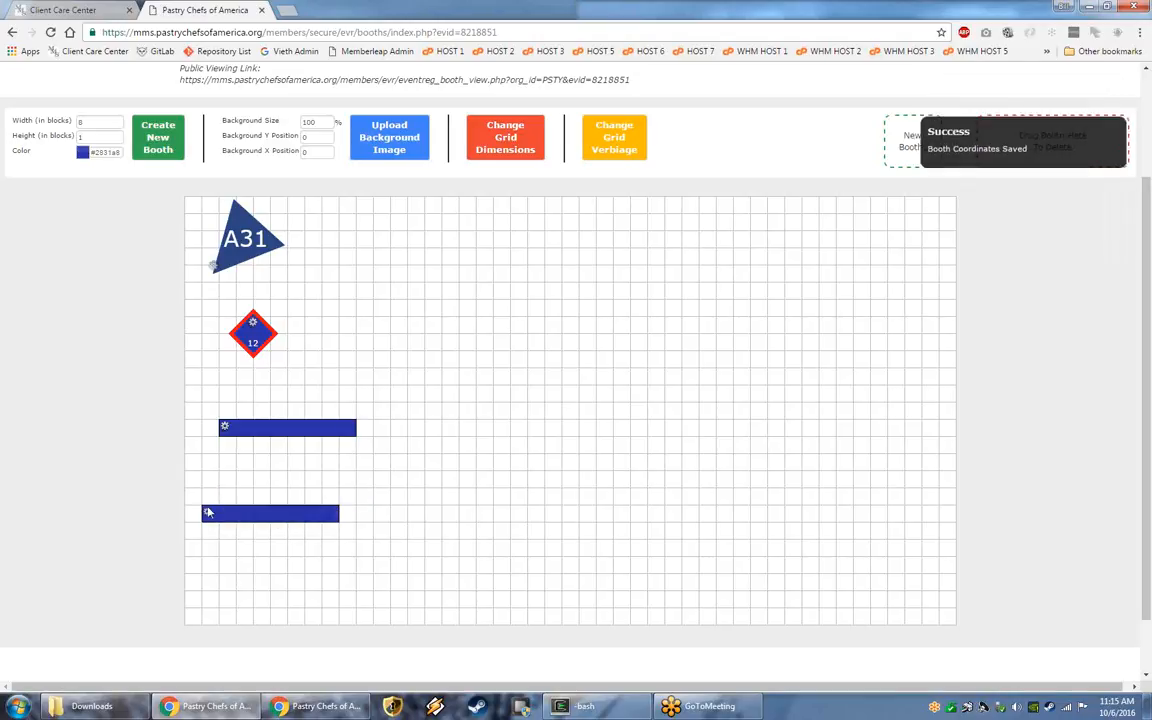
click(207, 512)
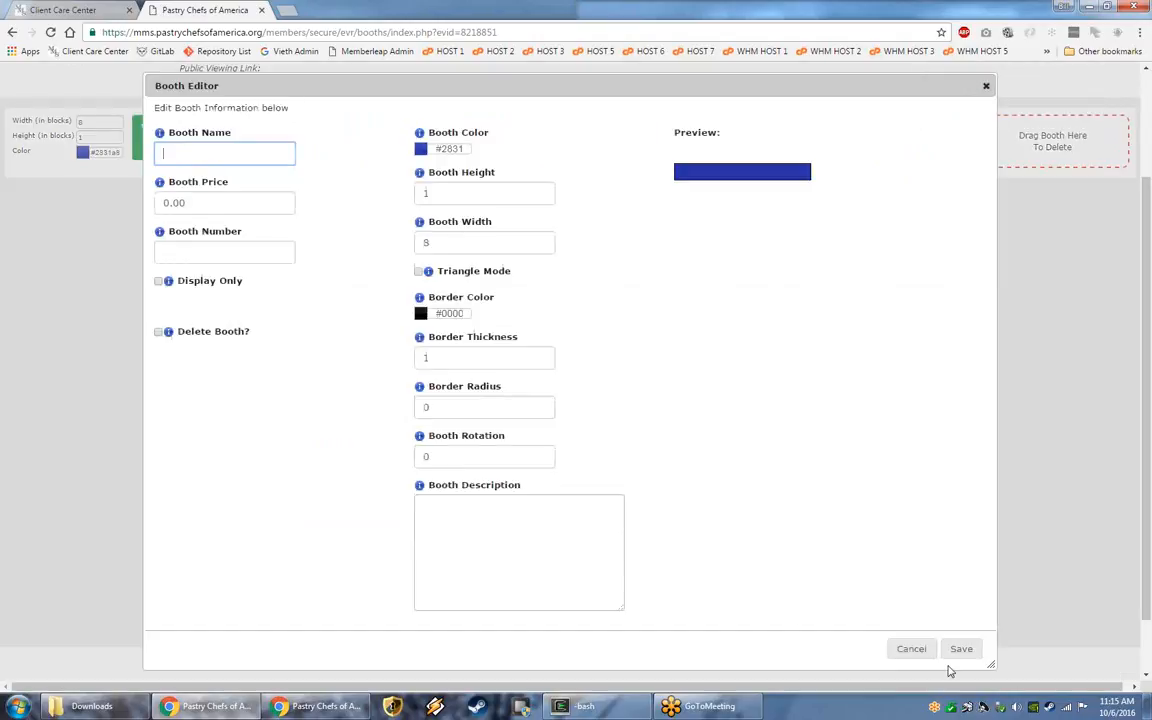
click(921, 648)
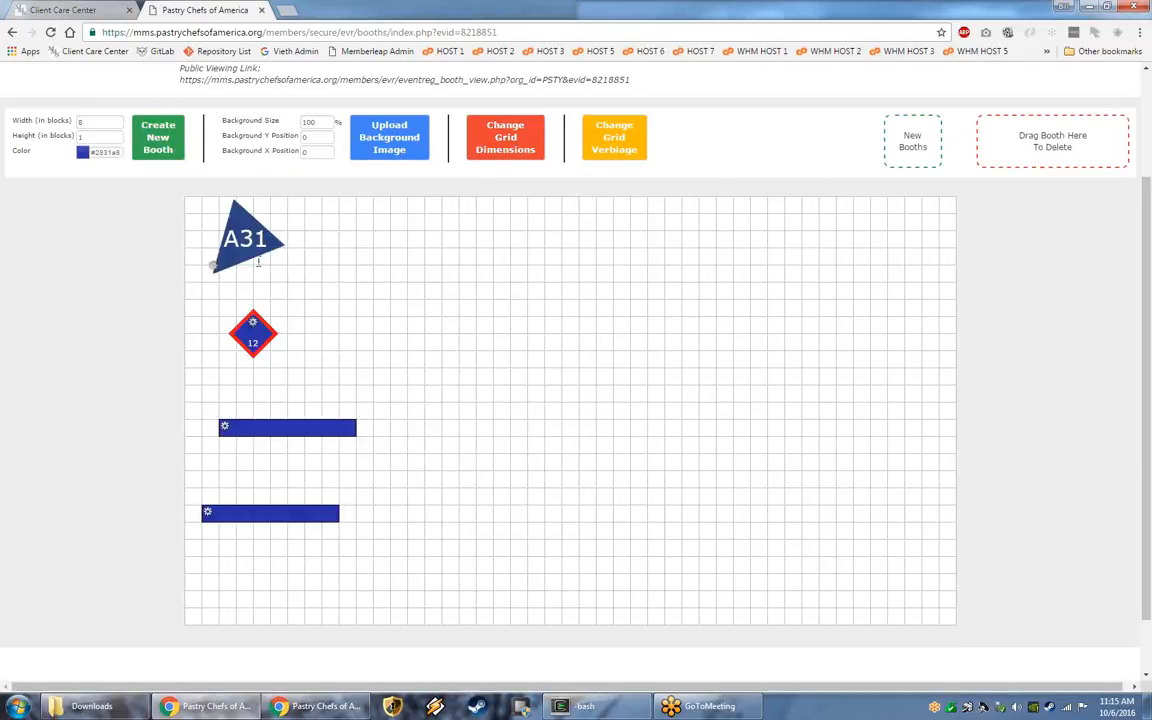
Move the A31 triangle booth to the open grid area to the right of booth 12.
drag(245, 240, 460, 460)
mouse_move(450, 430)
mouse_down()
mouse_move(365, 296)
mouse_move(378, 275)
mouse_move(444, 407)
mouse_up()
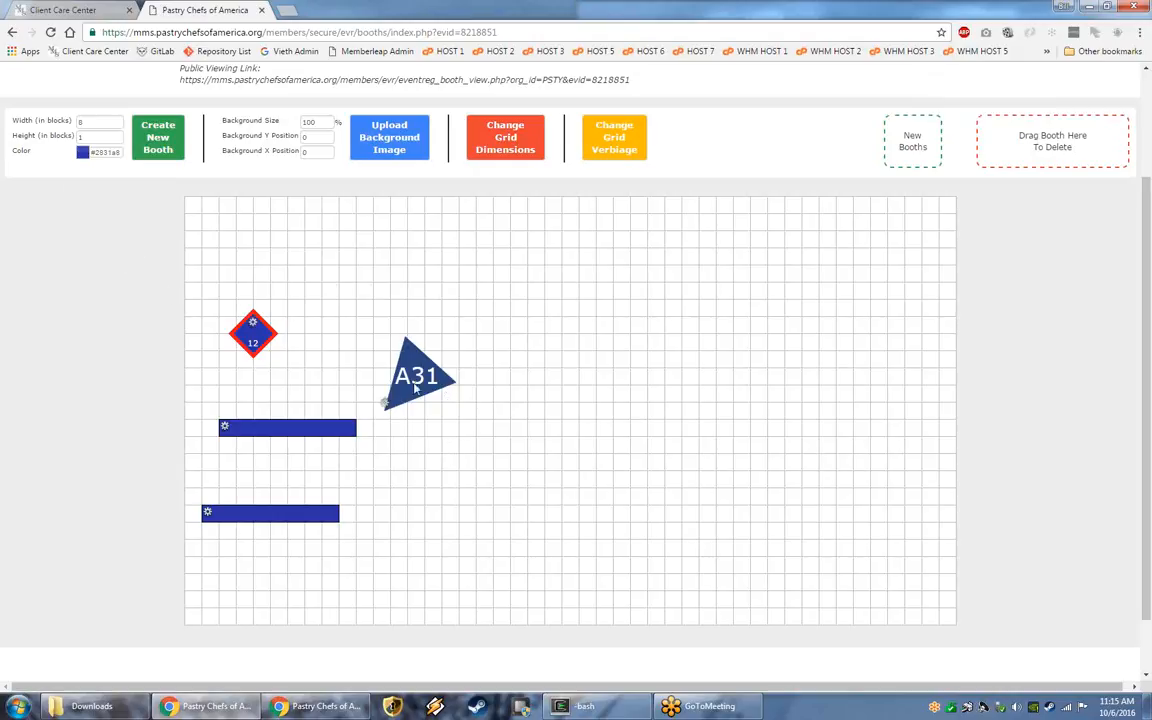
Upload blank_floorplan_template.jpg from the Downloads folder as the booth grid's background image.
click(390, 140)
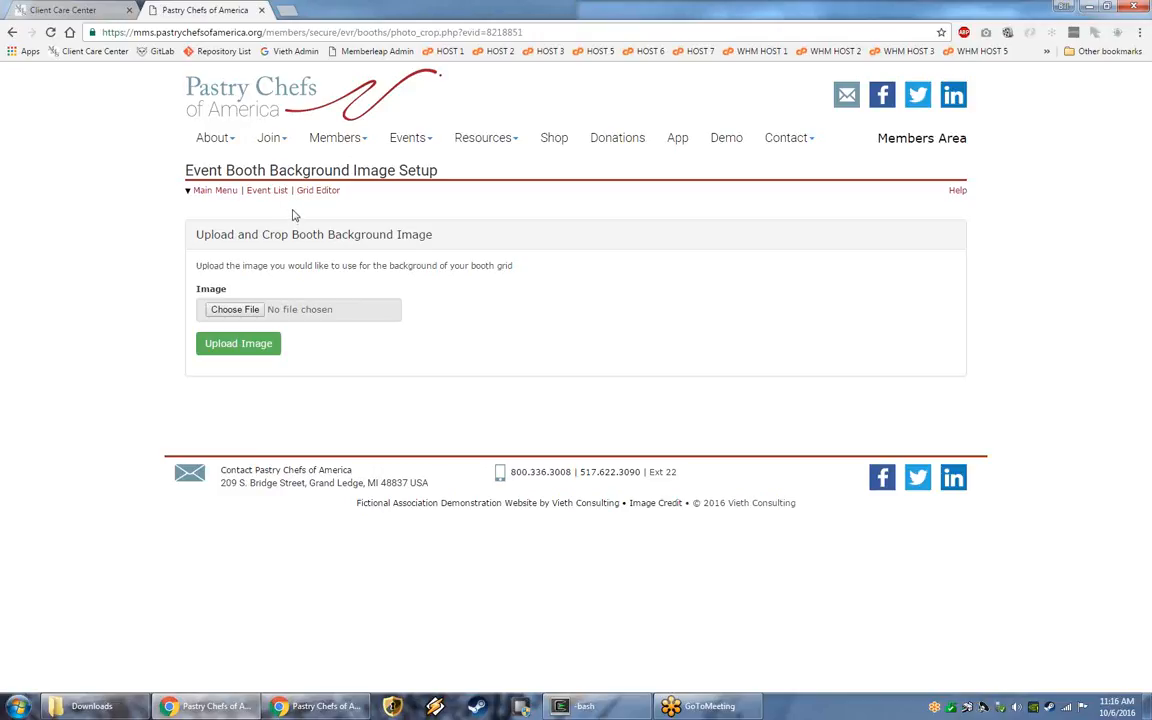
click(105, 708)
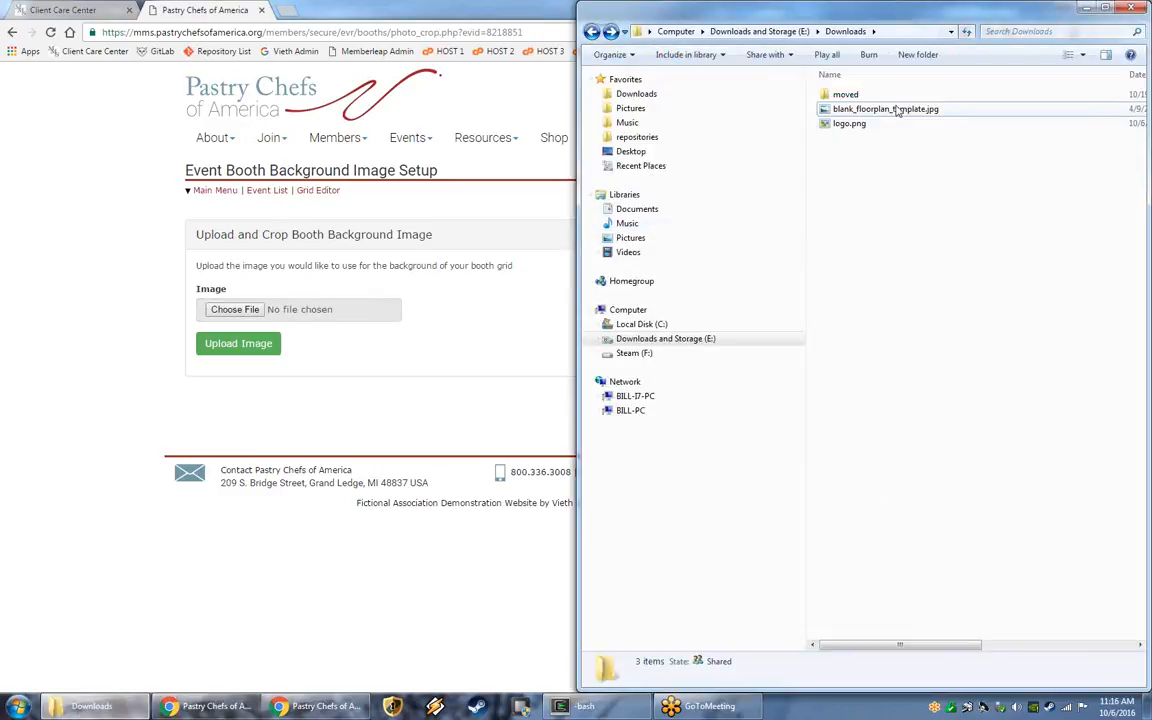
drag(896, 110, 237, 313)
click(231, 354)
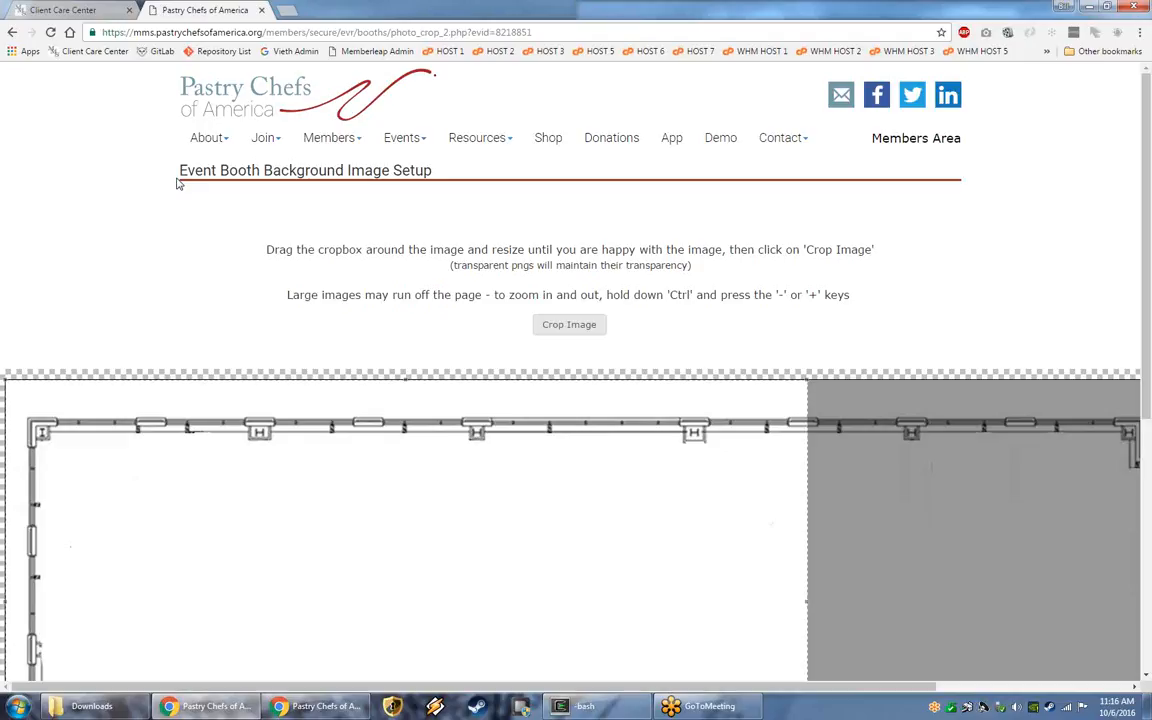
Examine the uploaded floor plan and how much of it the default crop box covers.
scroll(180, 195, down, 1)
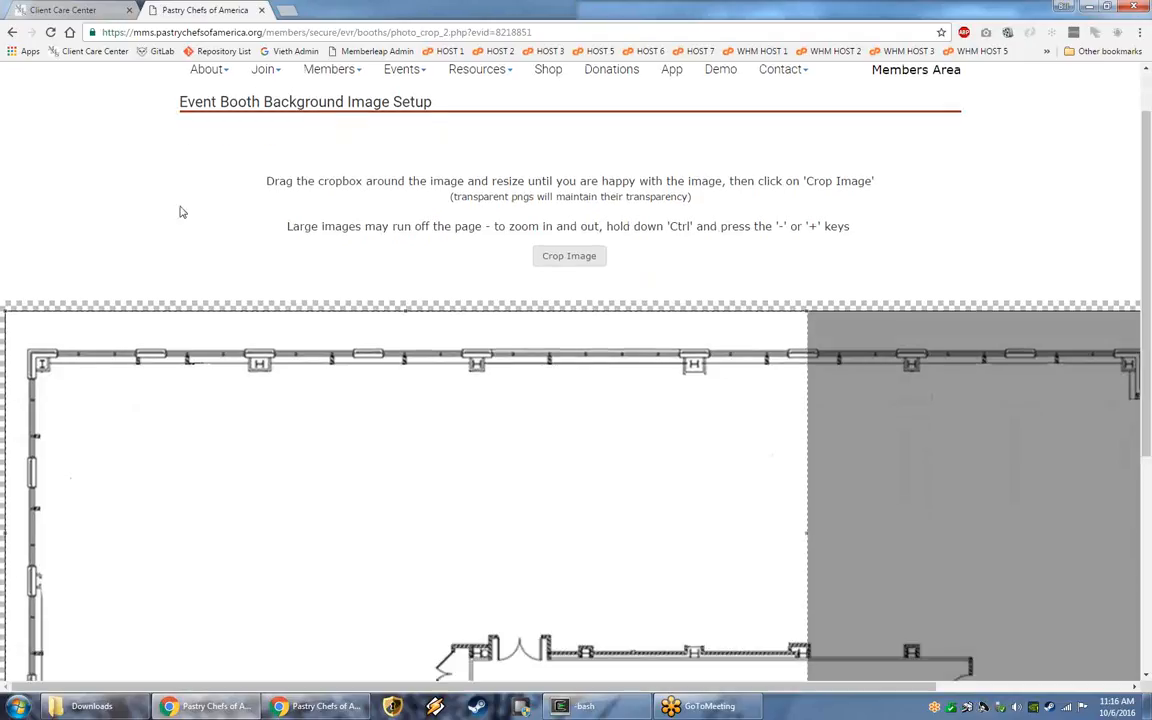
scroll(226, 288, down, 5)
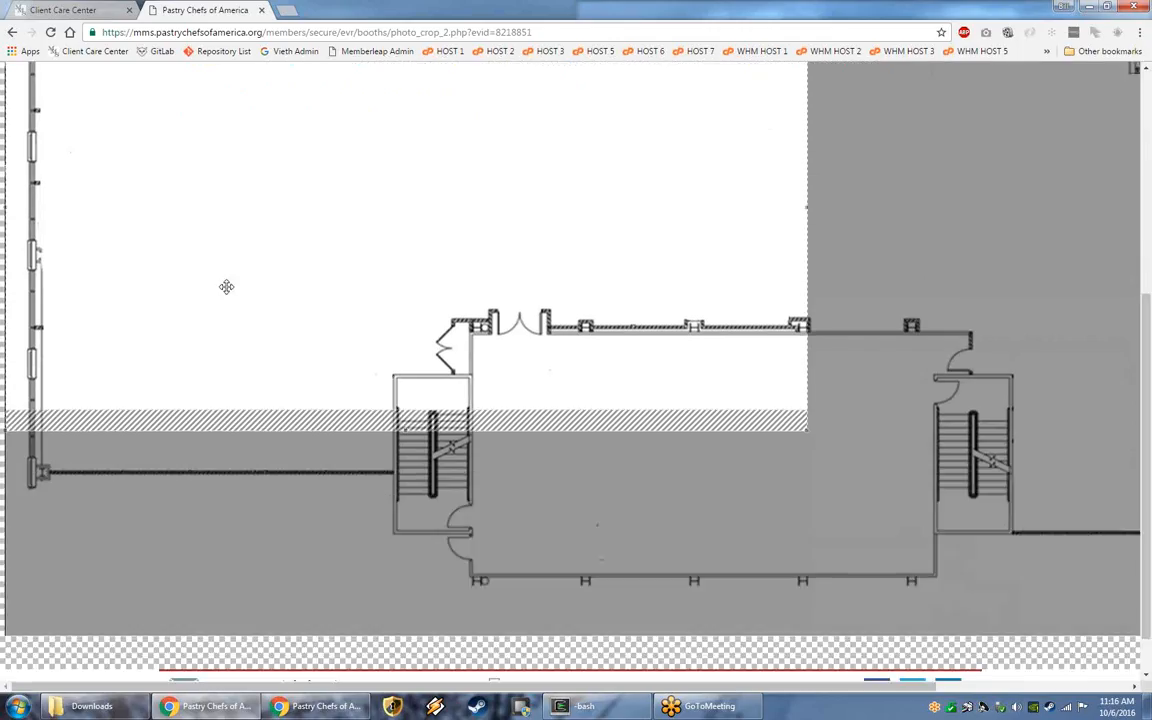
scroll(363, 435, up, 6)
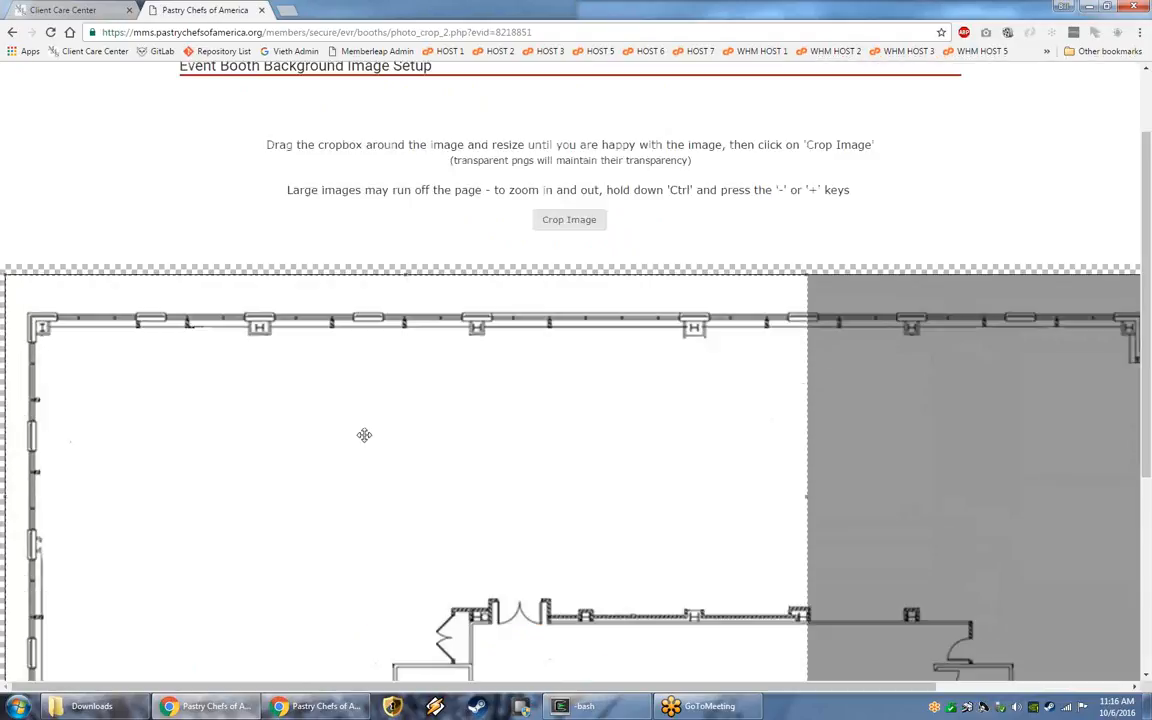
scroll(625, 419, down, 2)
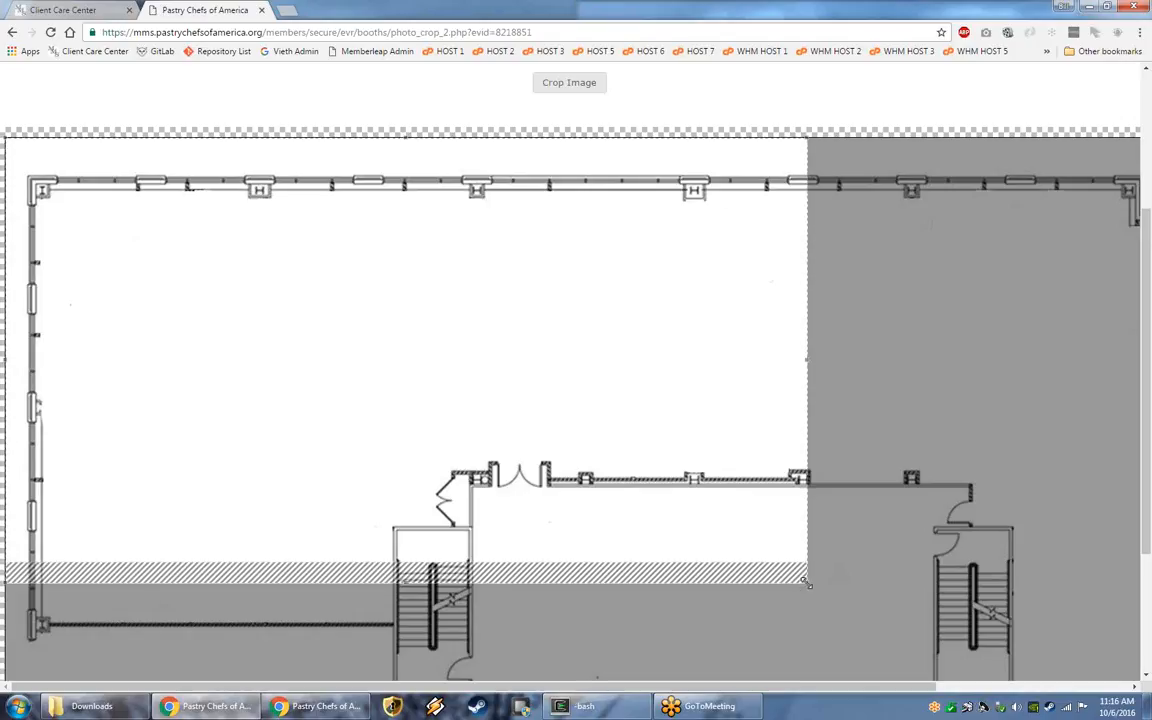
drag(808, 583, 806, 480)
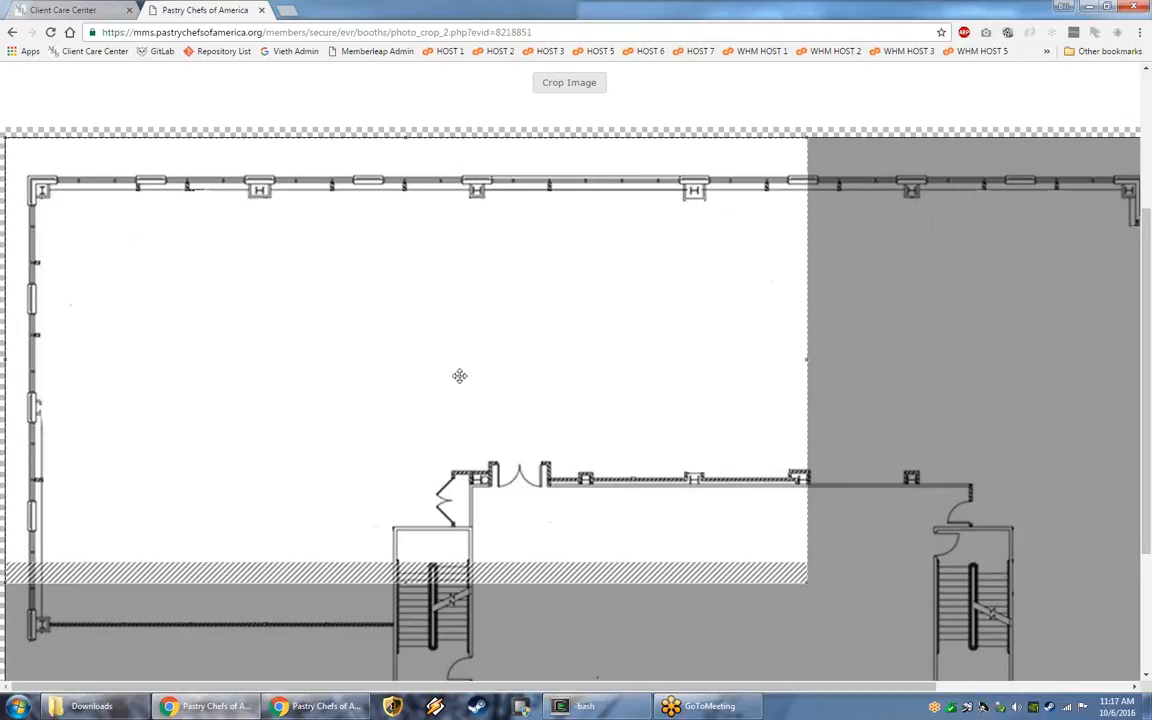
scroll(820, 594, down, 2)
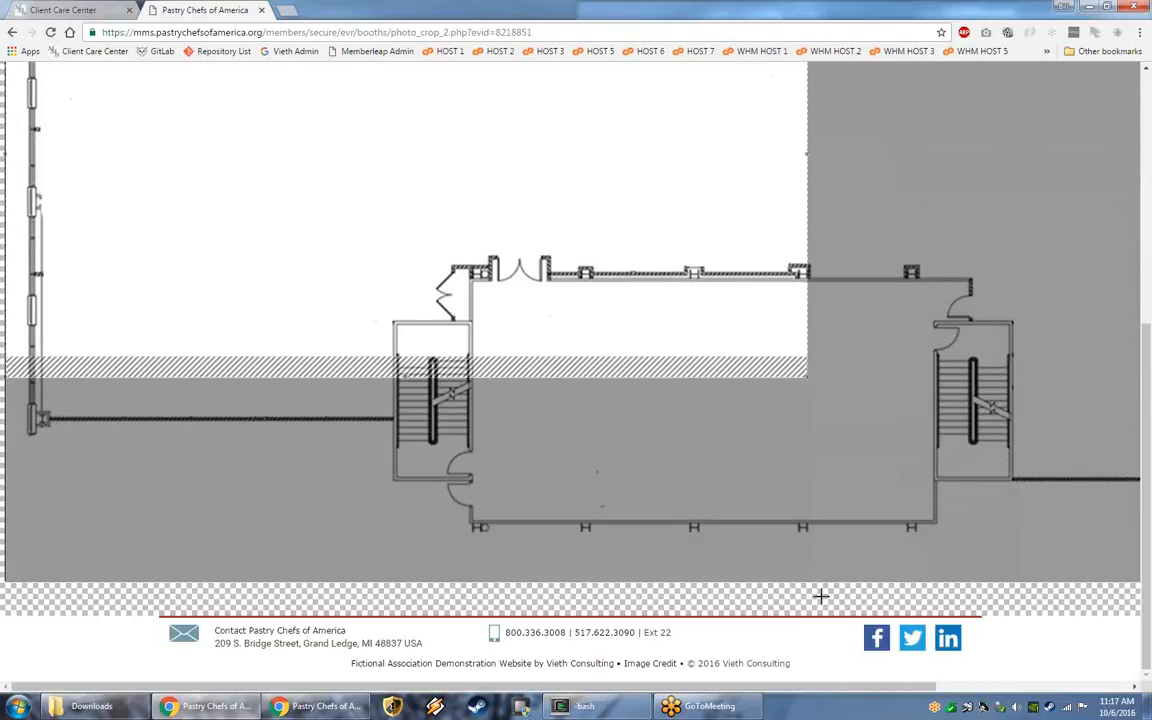
drag(735, 687, 560, 700)
scroll(702, 560, up, 1)
scroll(702, 560, up, 4)
scroll(695, 520, down, 2)
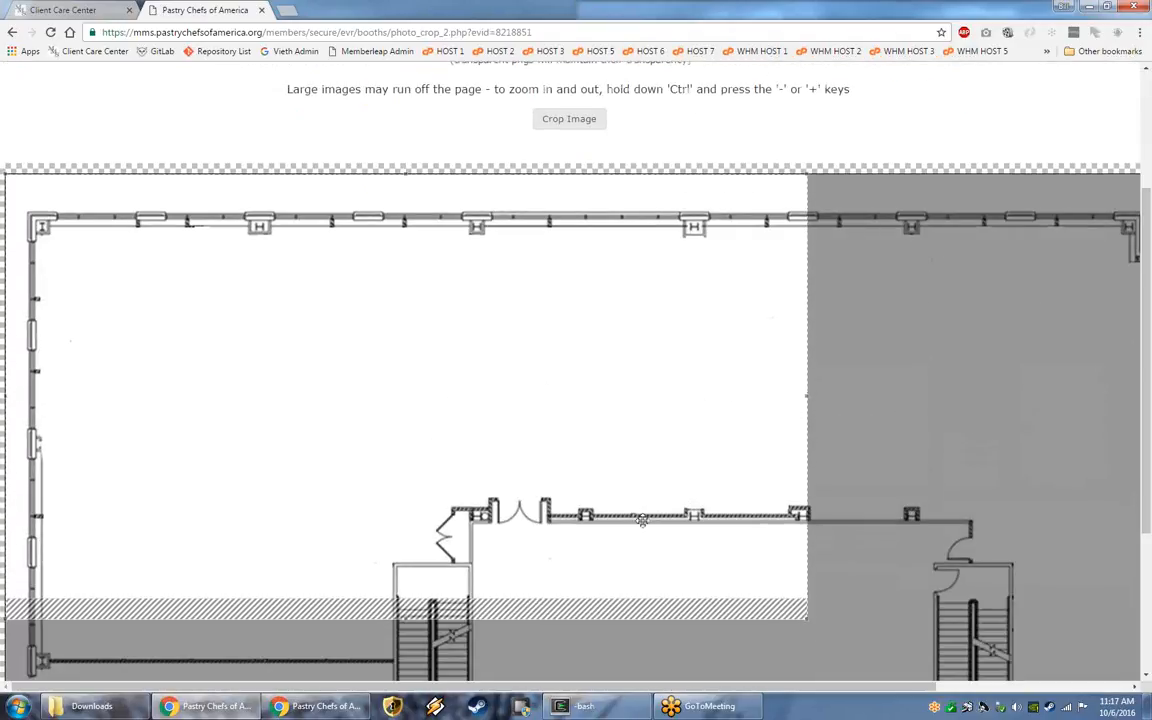
scroll(642, 519, up, 2)
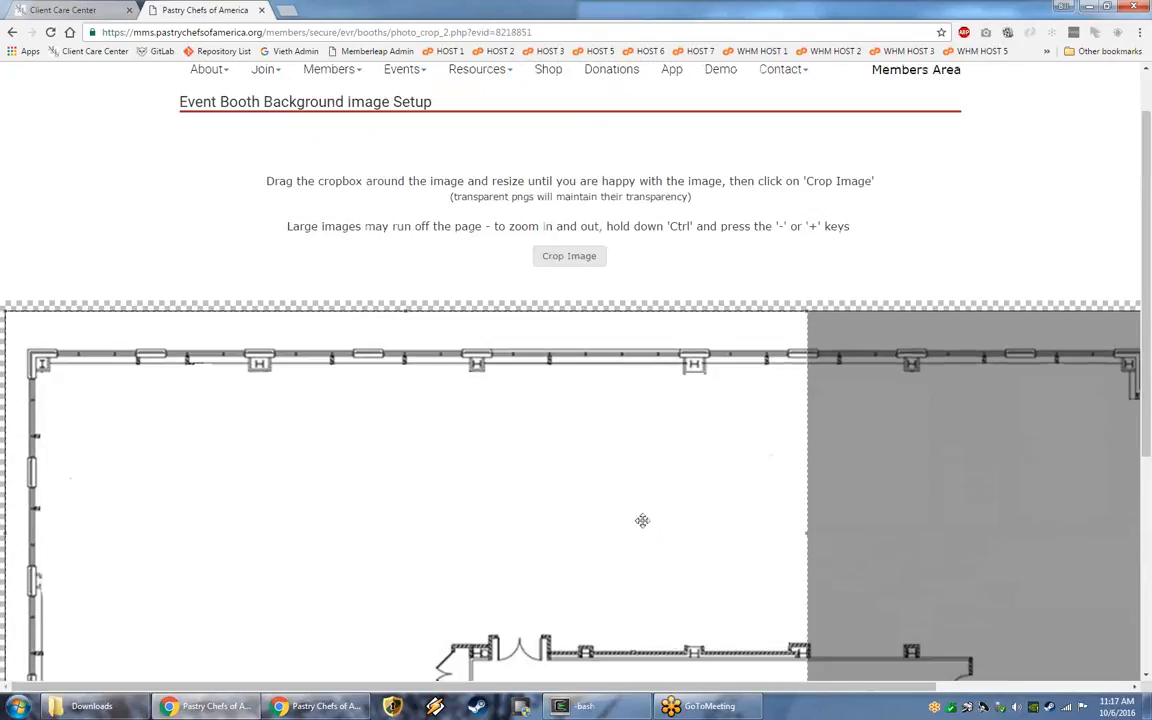
Try the browser's page zoom in both directions, leaving it zoomed out far enough to show the whole floor plan width.
click(1140, 37)
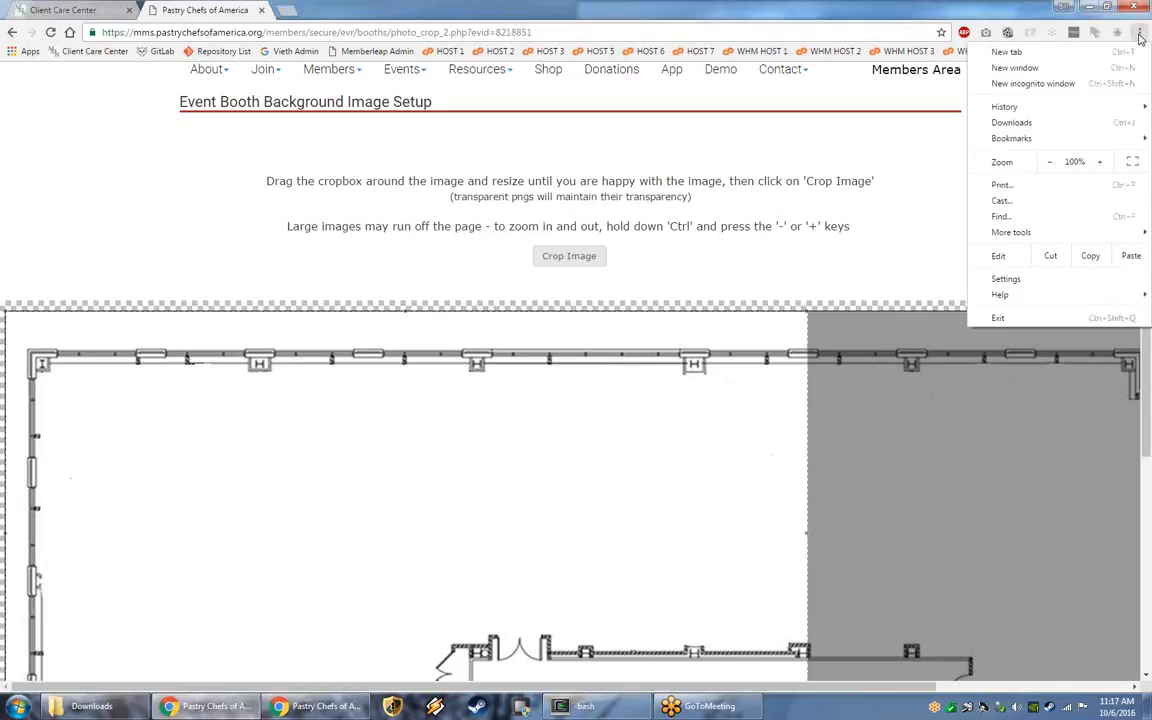
click(1049, 161)
click(1049, 161)
click(1049, 161)
click(1049, 161)
click(1099, 161)
click(1099, 161)
click(1099, 161)
click(1099, 161)
click(1049, 161)
click(1049, 161)
click(1049, 161)
click(1049, 161)
click(947, 174)
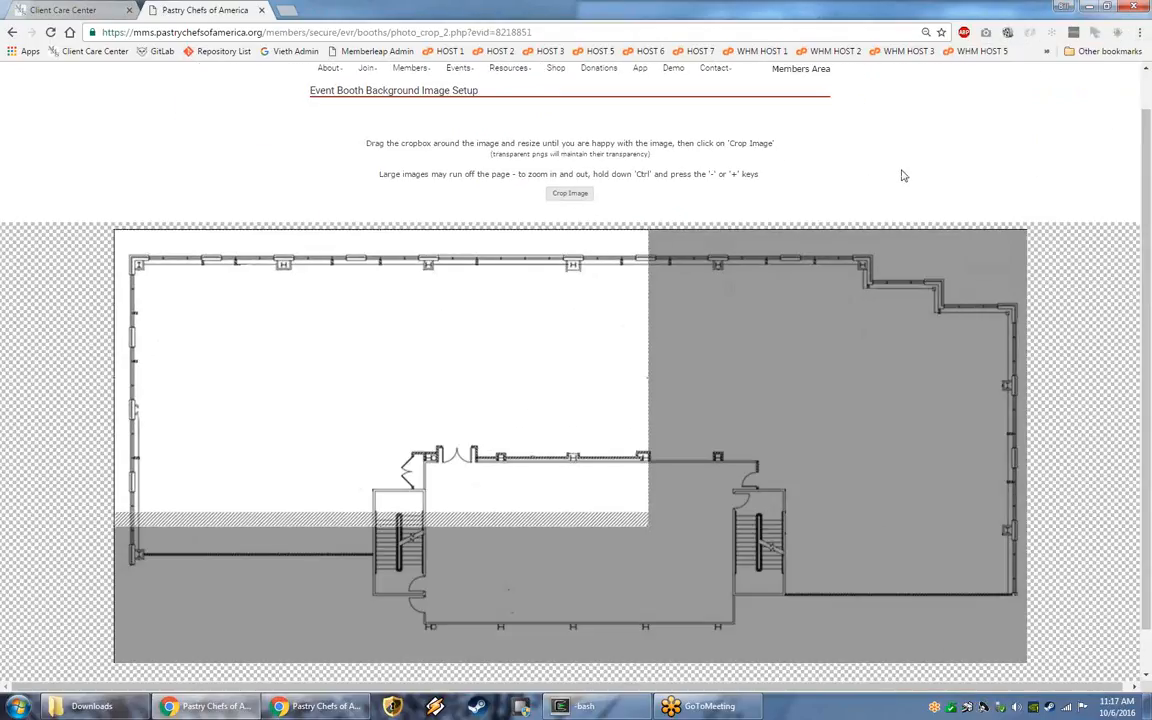
Compare the floor plan at several larger and smaller page zoom levels and restore the default zoom.
key(ctrl+plus)
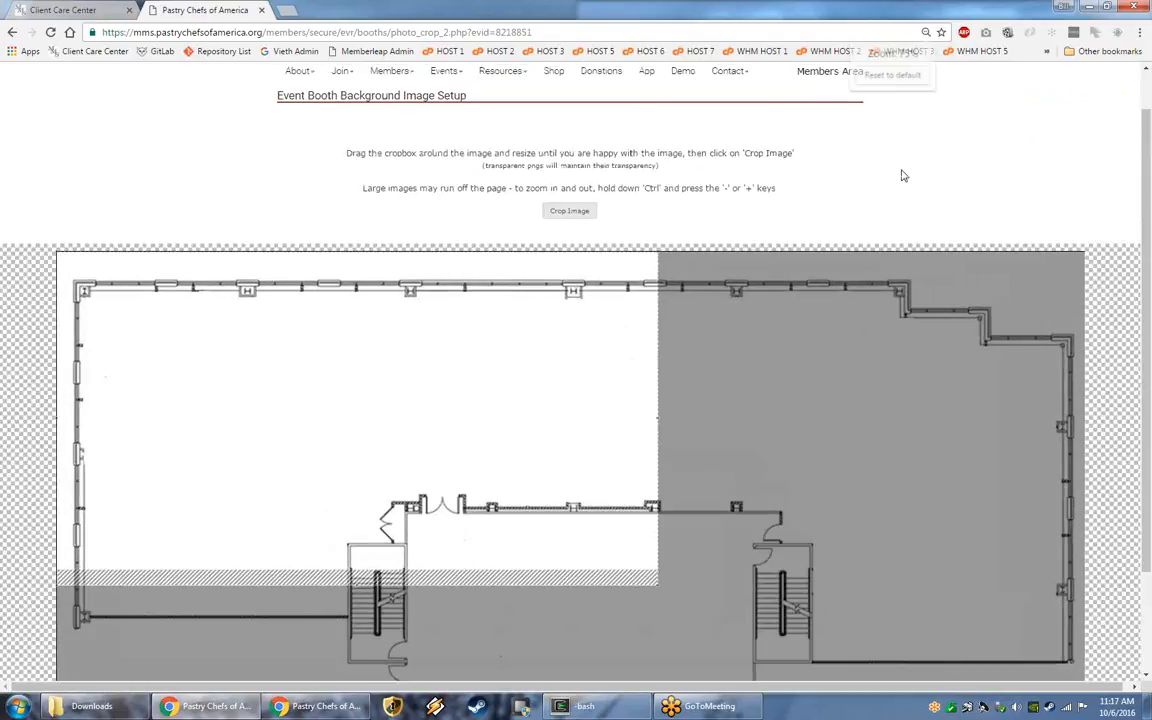
key(ctrl+plus)
key(ctrl+minus)
key(ctrl+minus)
key(ctrl+minus)
key(ctrl+minus)
key(ctrl+plus)
key(ctrl+plus)
key(ctrl+plus)
key(ctrl+plus)
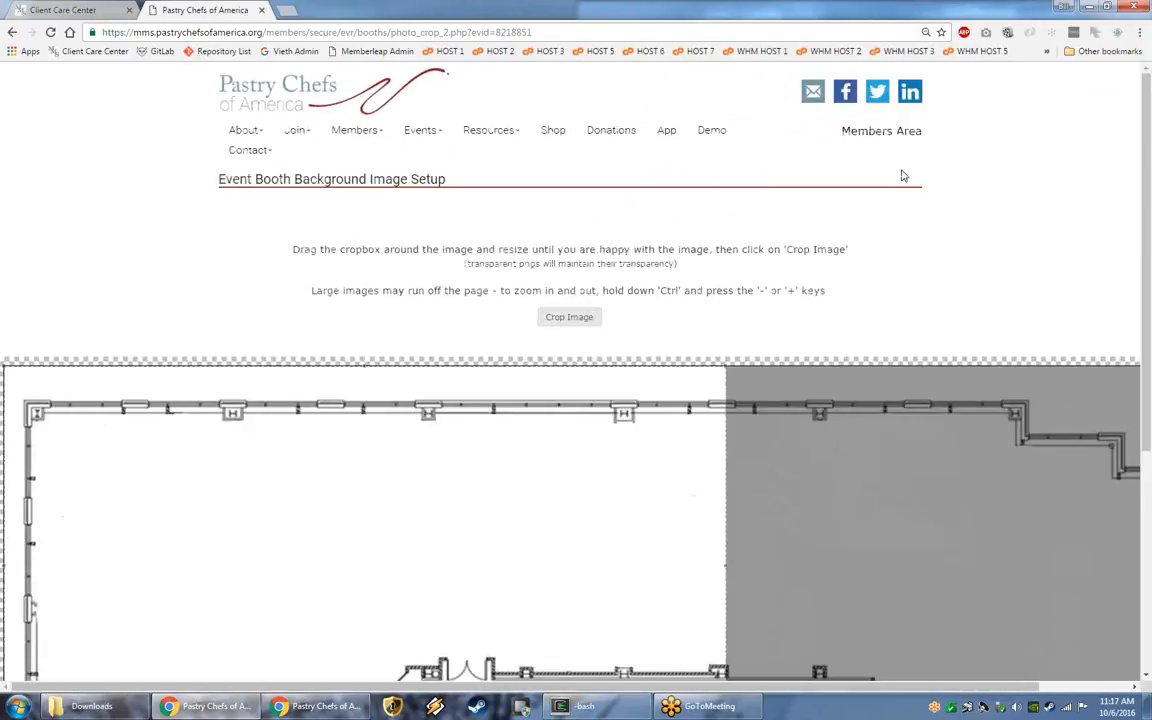
key(ctrl+minus)
key(ctrl+minus)
key(ctrl+minus)
key(ctrl+minus)
key(ctrl+minus)
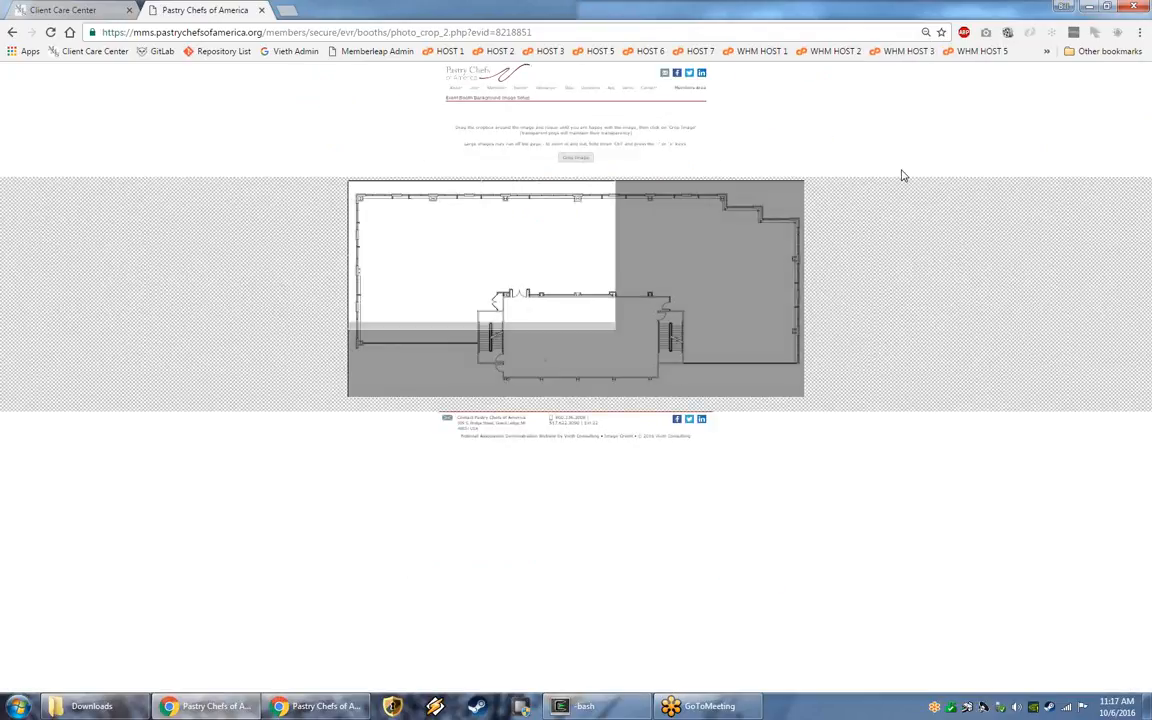
key(ctrl+0)
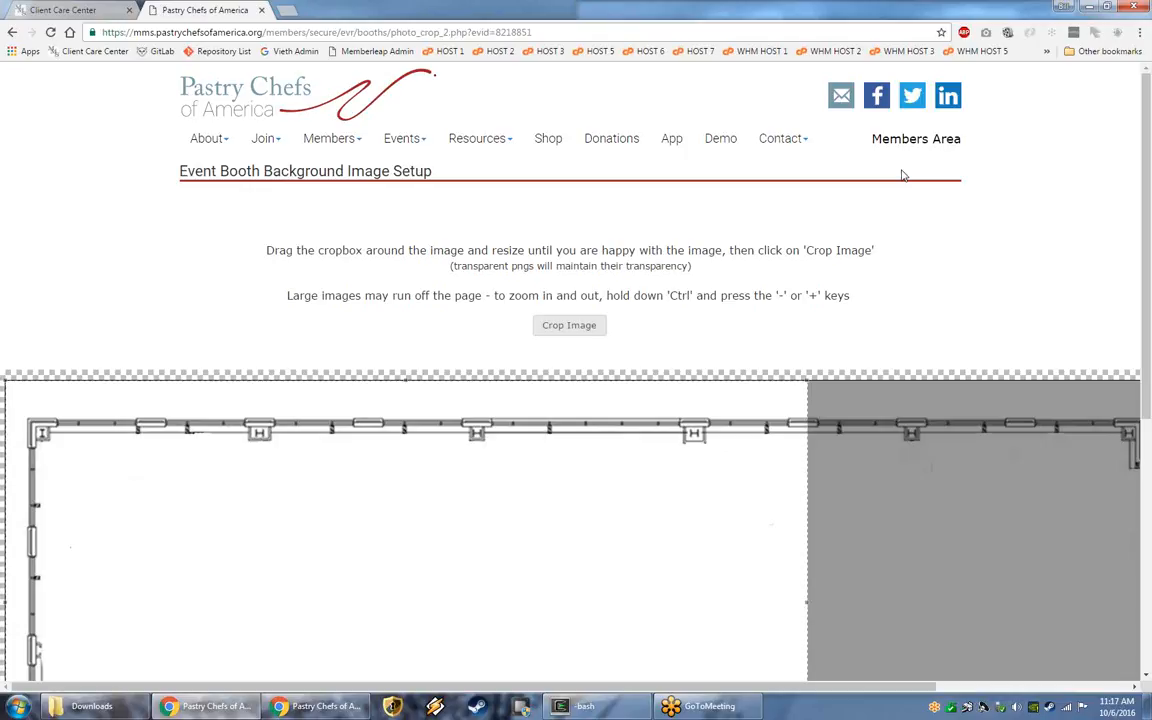
Enlarge the crop box to cover the floor plan from its left edge to just past the right stairwell.
key(ctrl+minus)
key(ctrl+minus)
key(ctrl+minus)
key(ctrl+minus)
key(ctrl+minus)
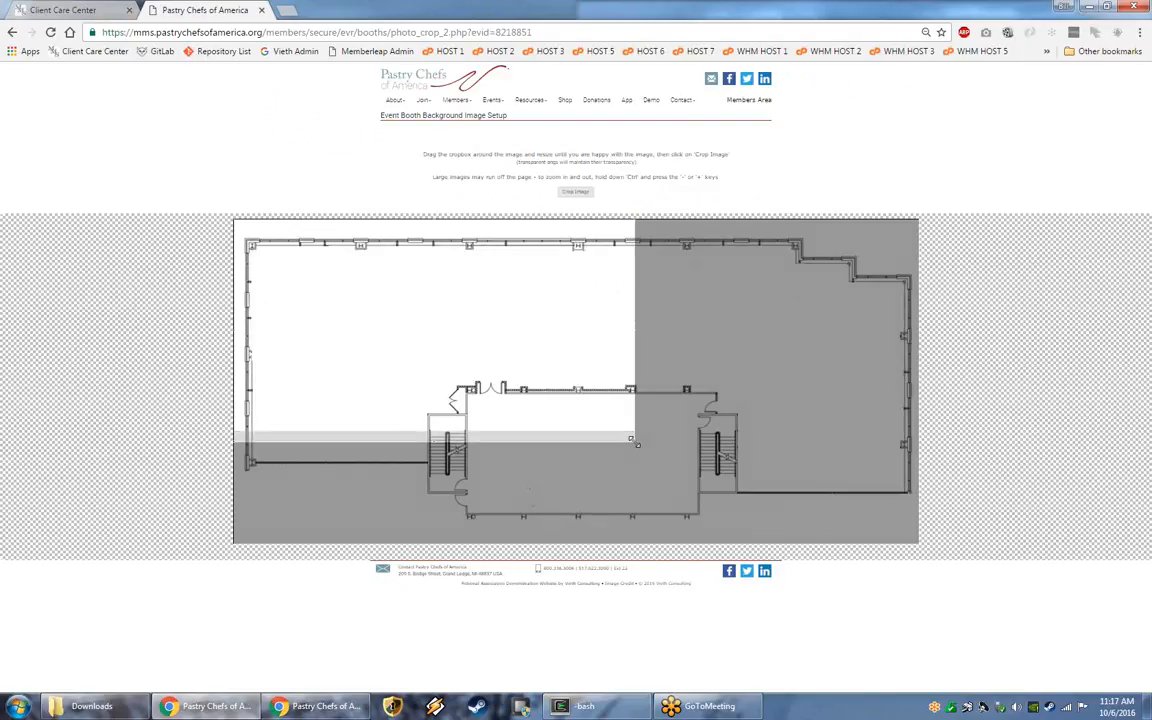
drag(636, 443, 789, 481)
drag(682, 405, 586, 365)
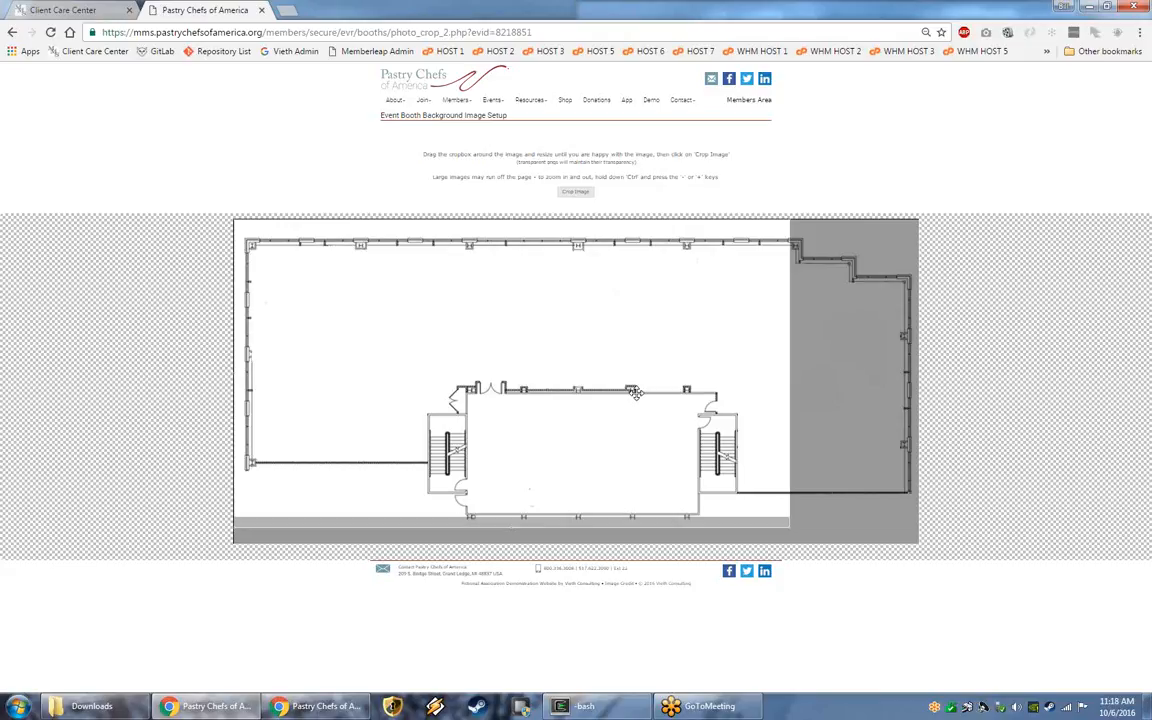
Reset the page zoom and return to the booth grid without cropping the image.
key(ctrl+0)
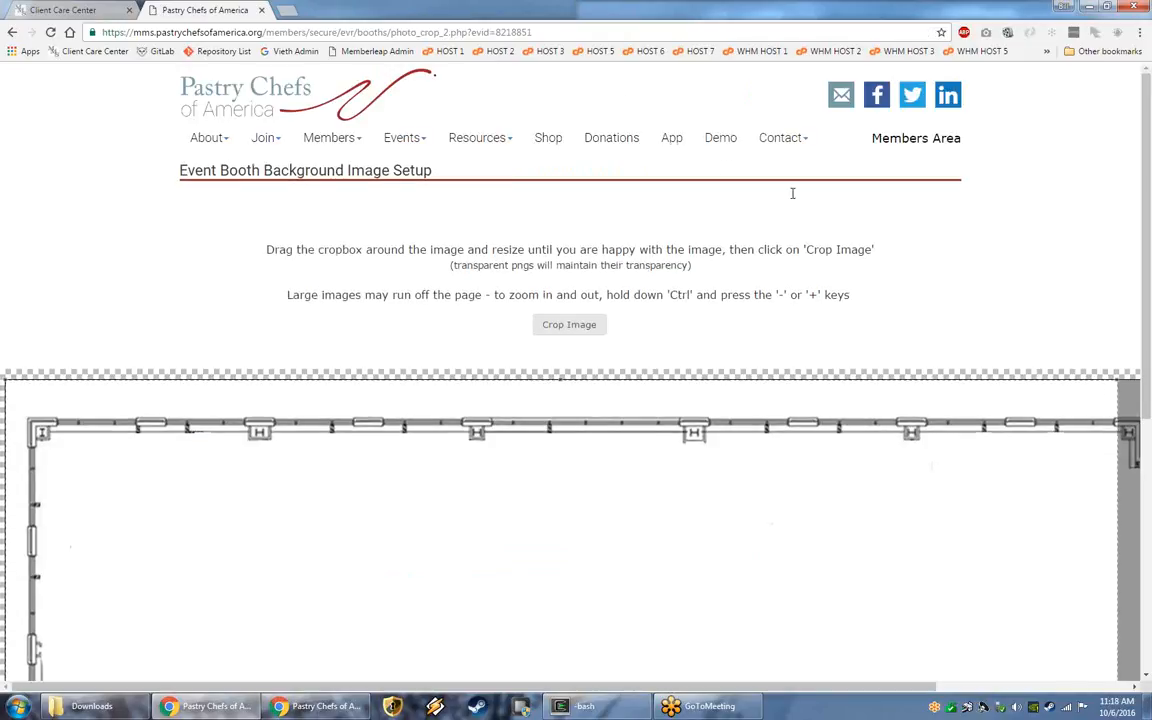
key(F5)
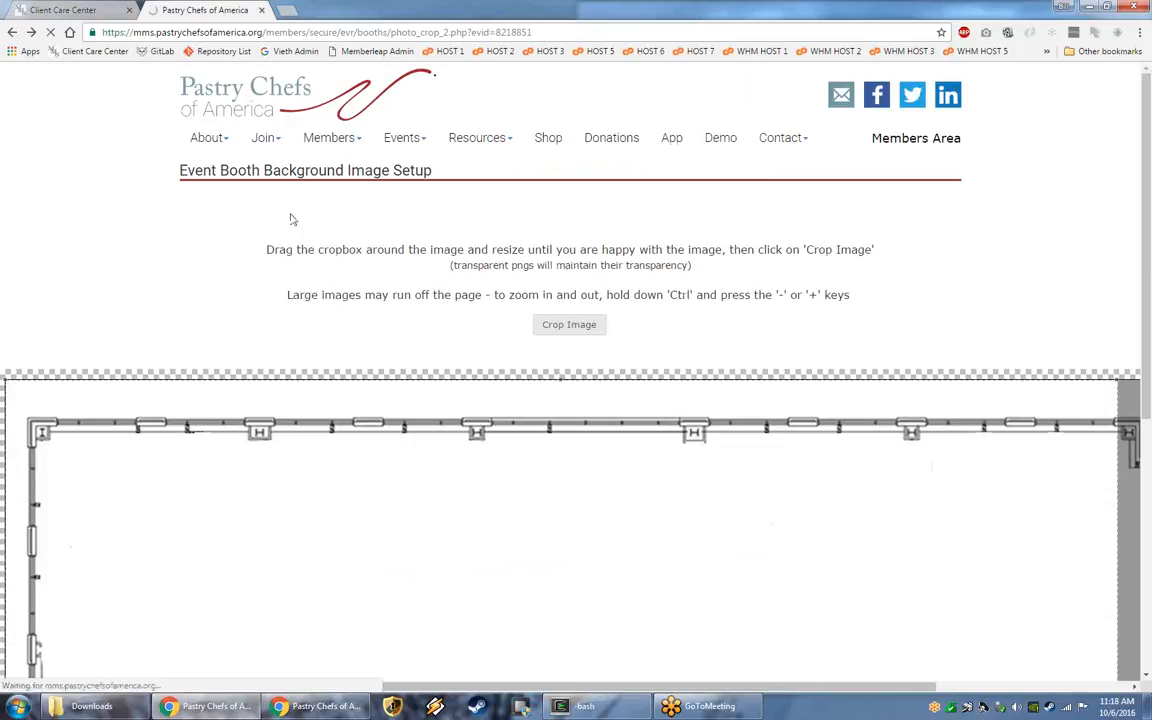
key(alt+Left)
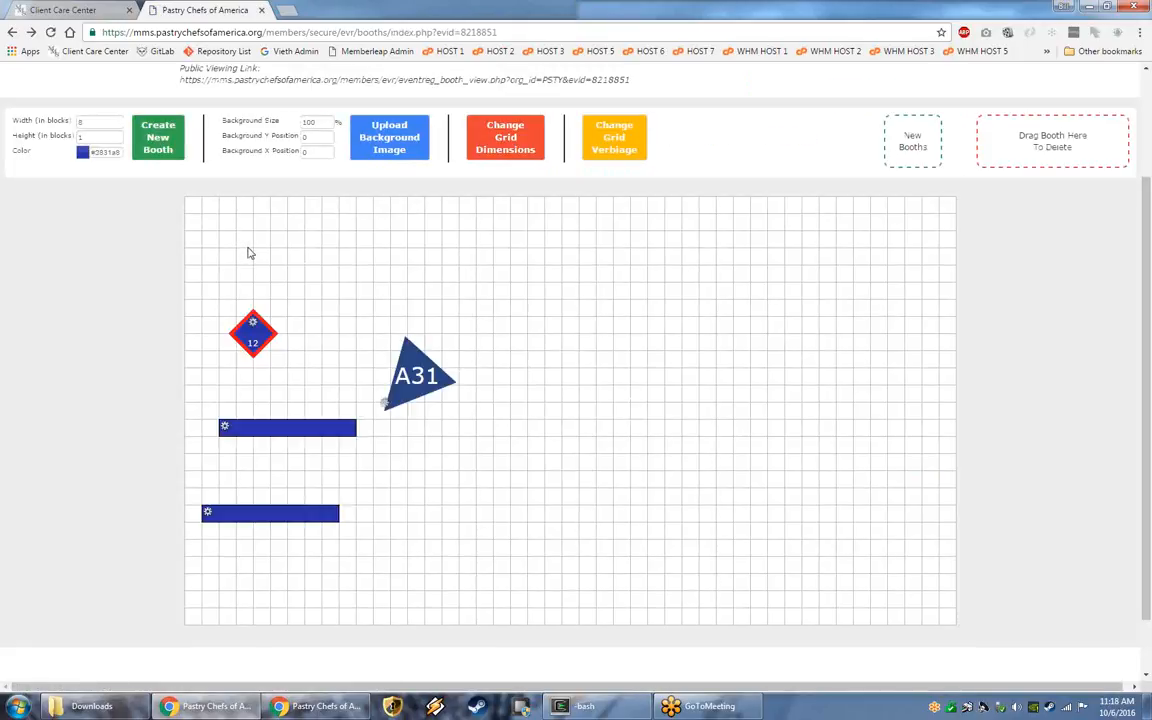
Open the grid dimensions editor and review the block height, block width and background color settings.
click(492, 141)
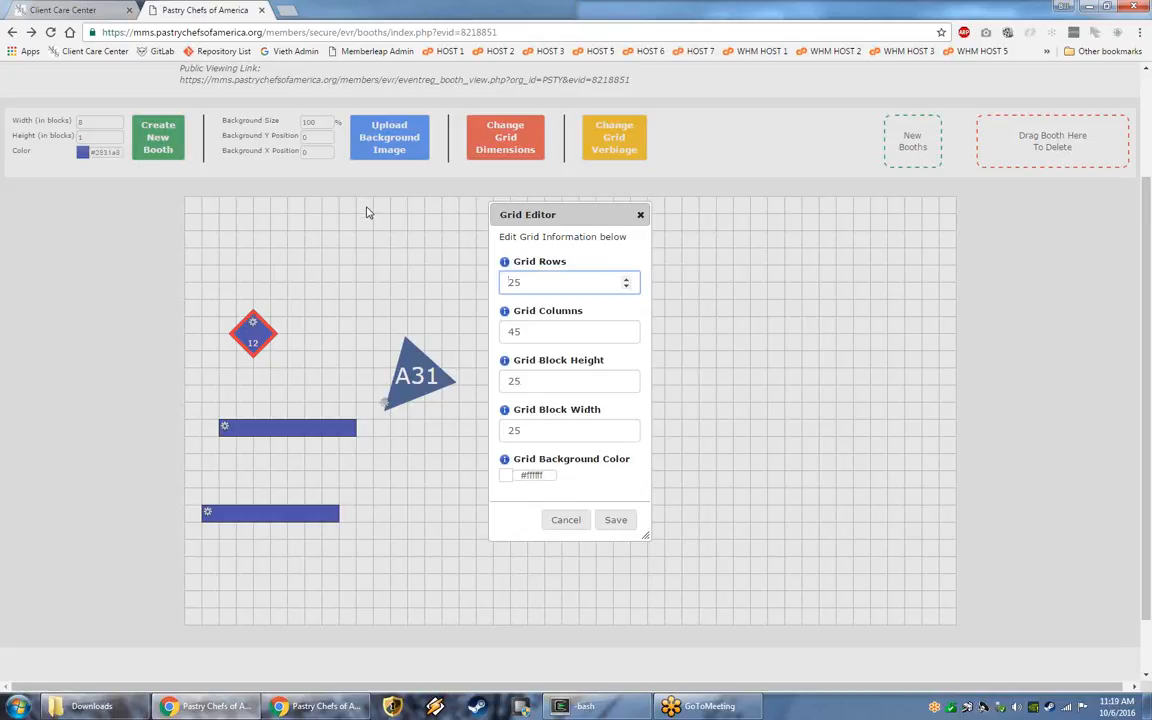
click(556, 381)
click(541, 428)
click(536, 379)
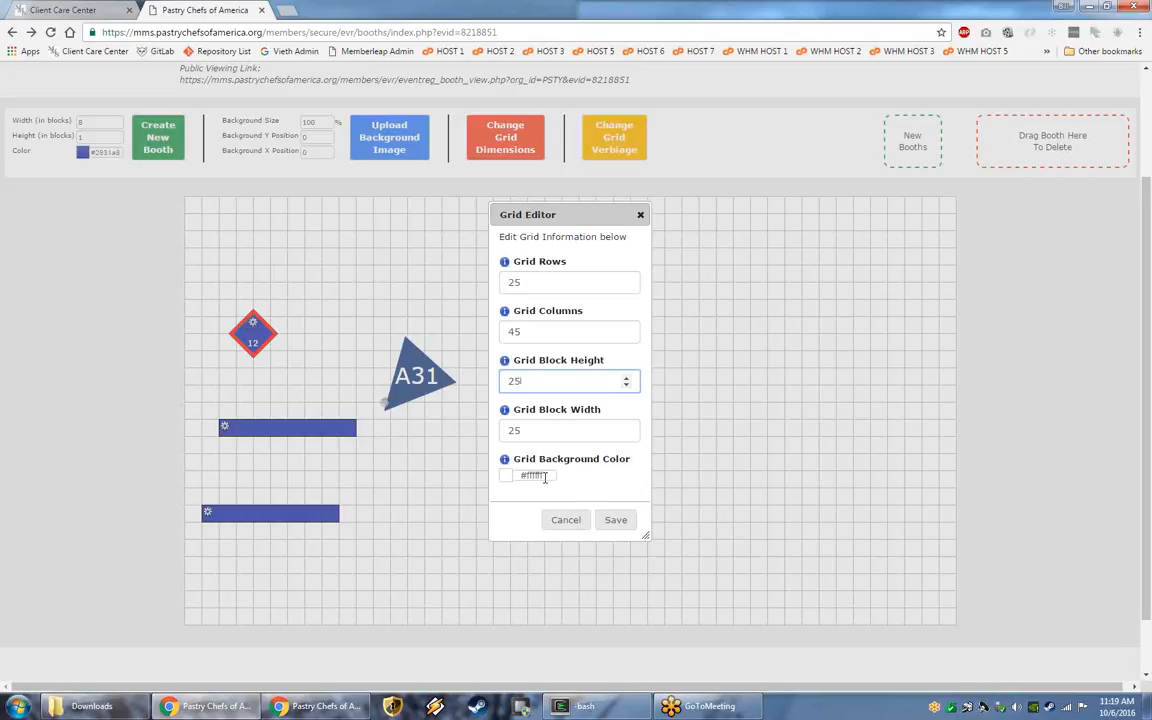
click(547, 475)
scroll(553, 435, down, 2)
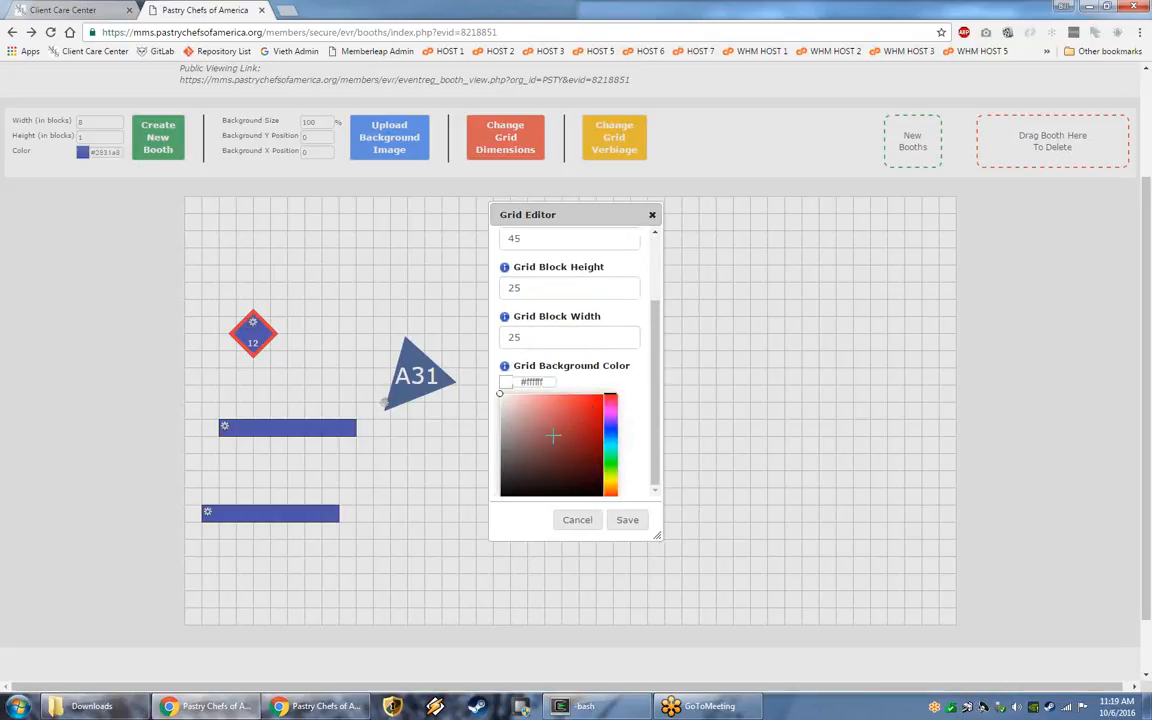
click(632, 386)
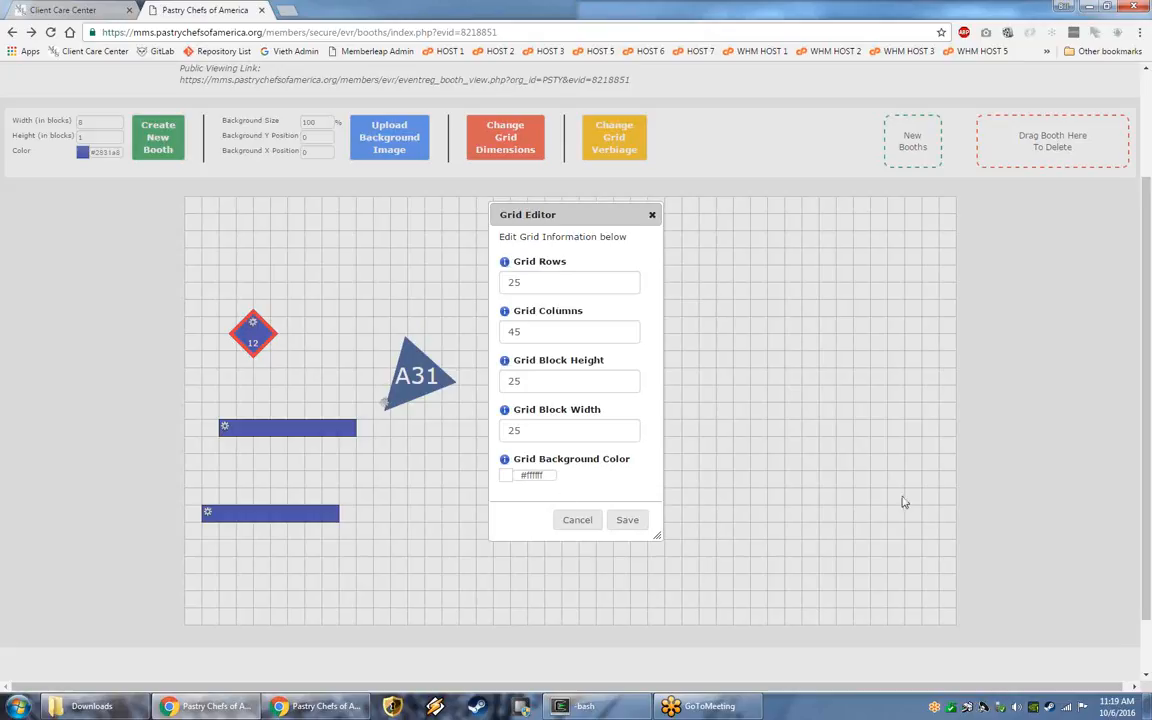
Set the number of grid rows to 20, save, and check the resized booth grid.
click(549, 280)
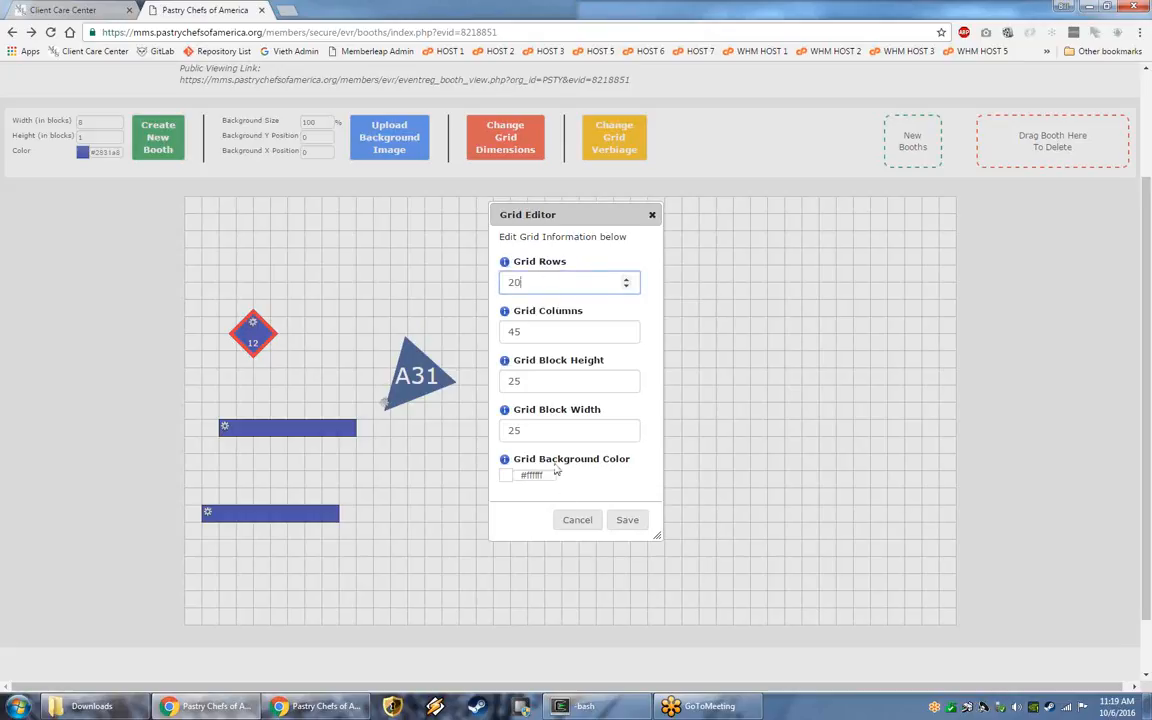
click(627, 519)
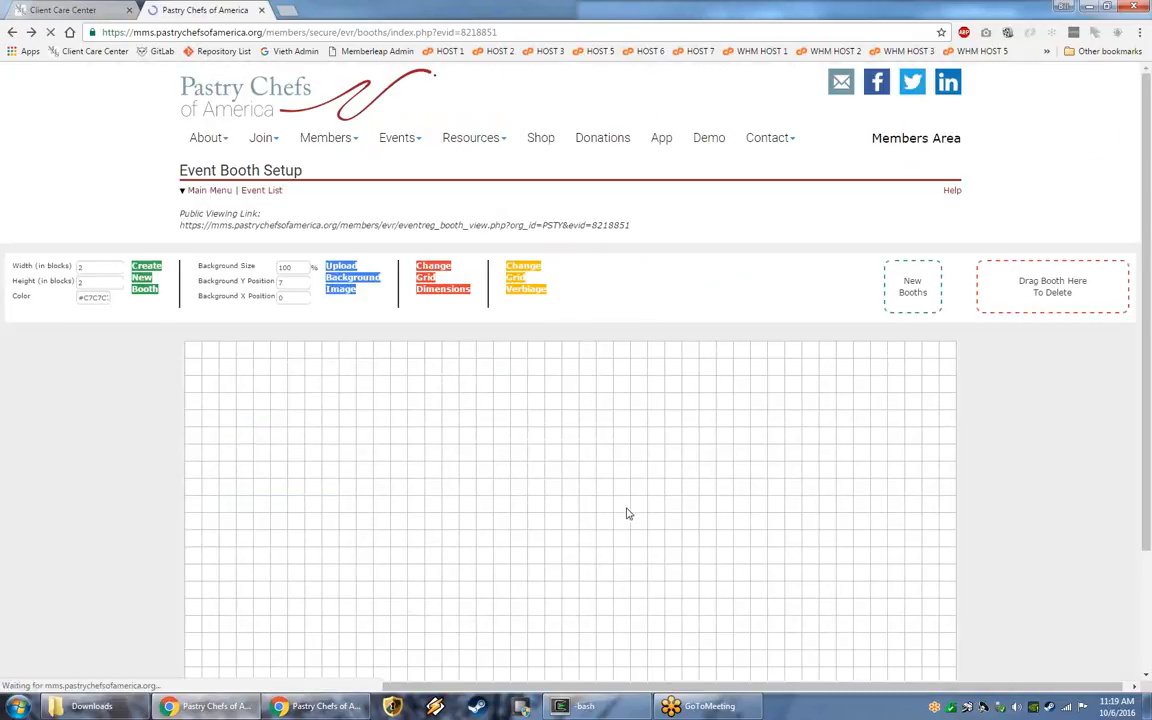
scroll(312, 350, down, 1)
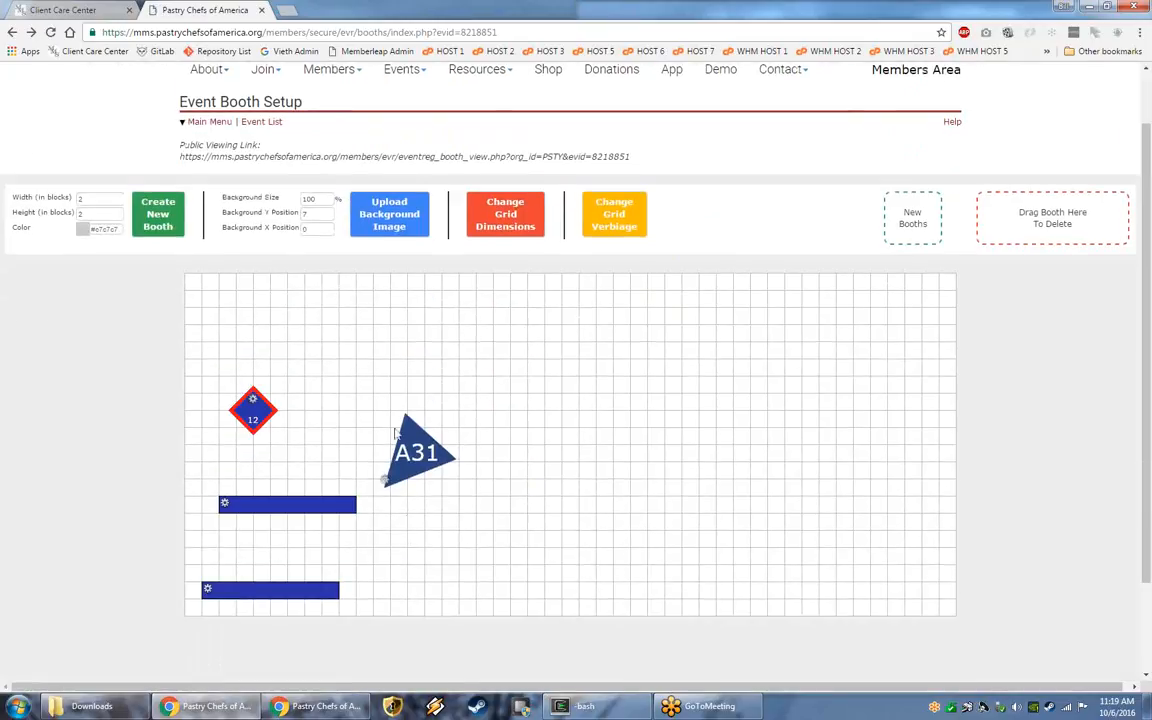
scroll(303, 342, down, 2)
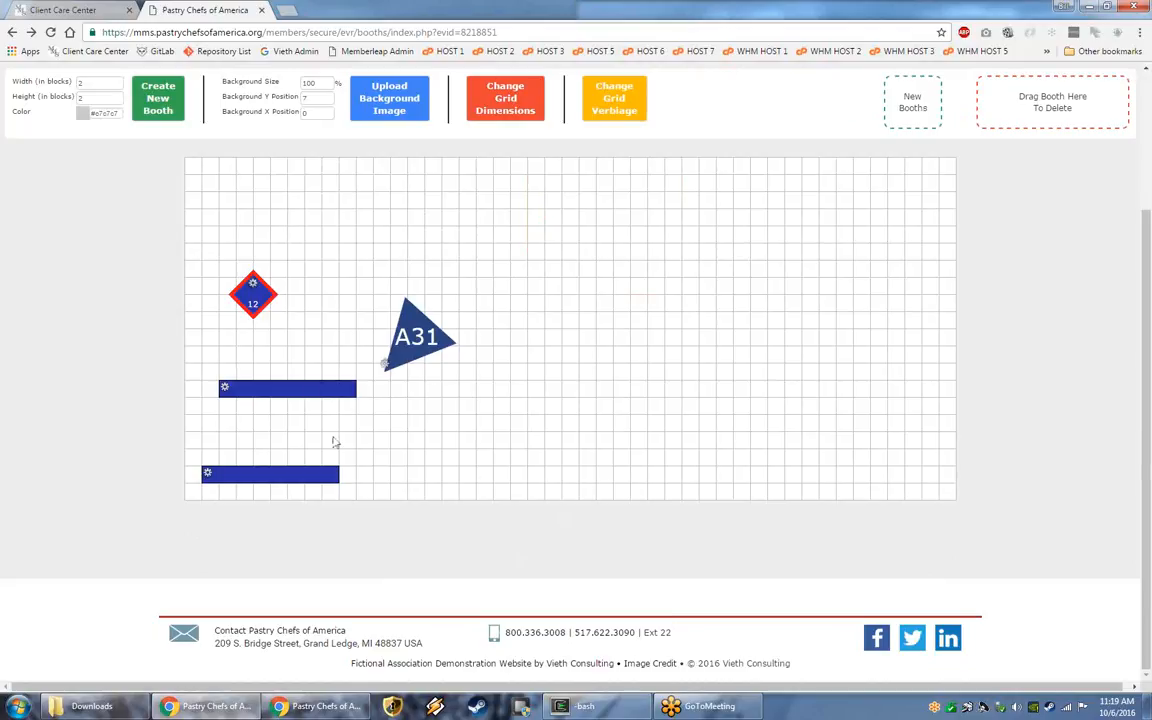
scroll(452, 490, up, 2)
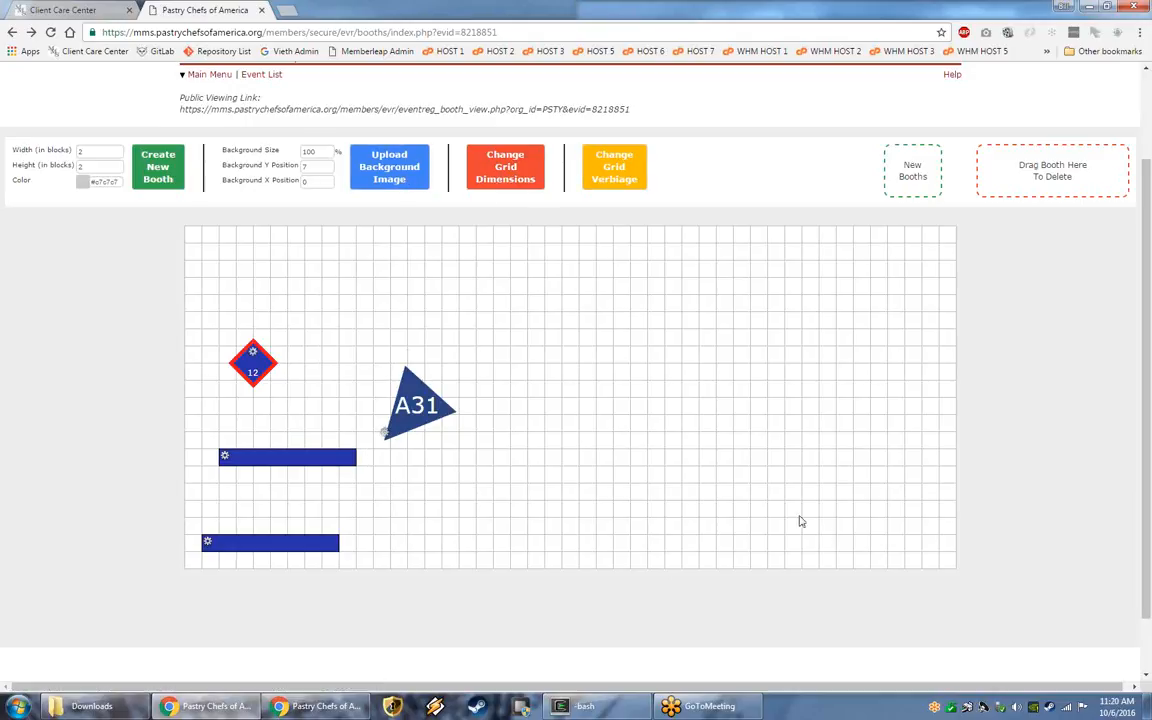
Upload the blank floor plan template JPG from the Downloads folder again as the grid's background image.
click(389, 176)
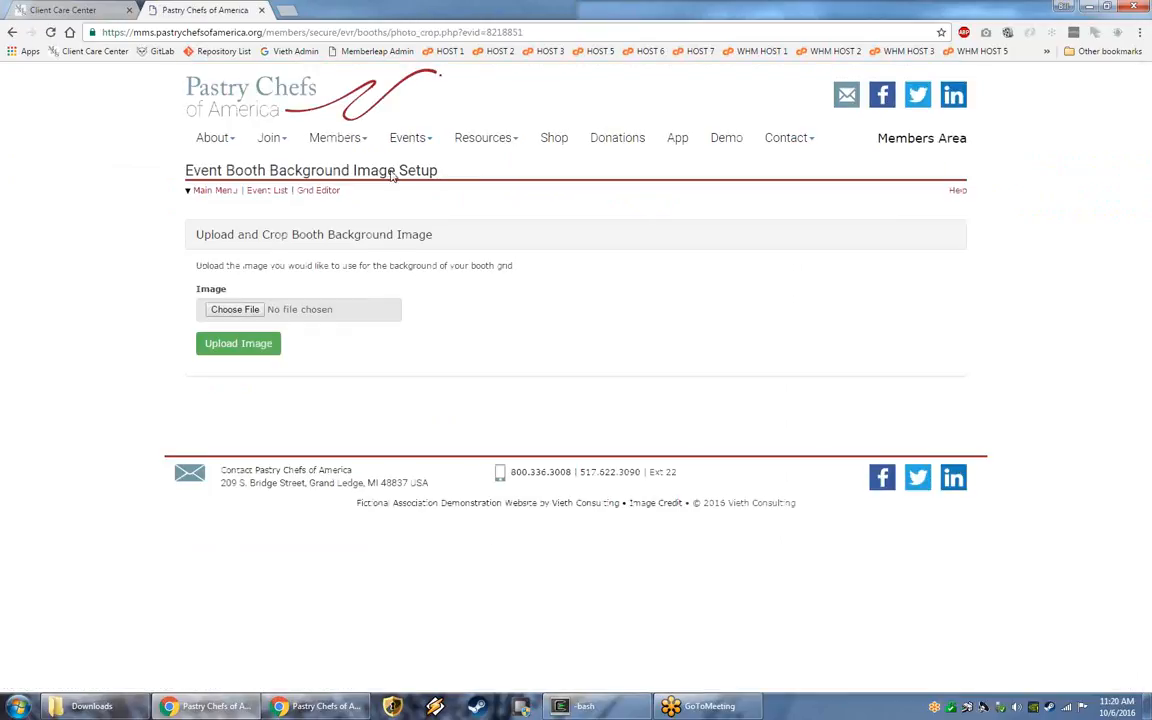
click(91, 706)
drag(885, 109, 240, 327)
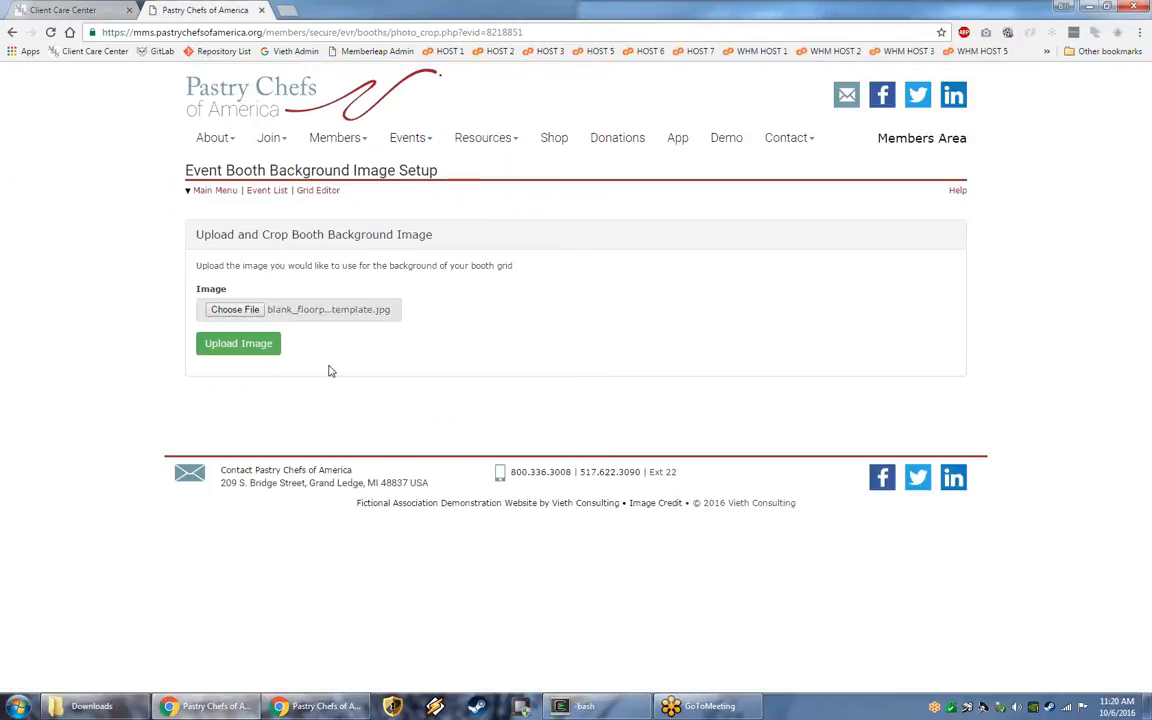
click(233, 353)
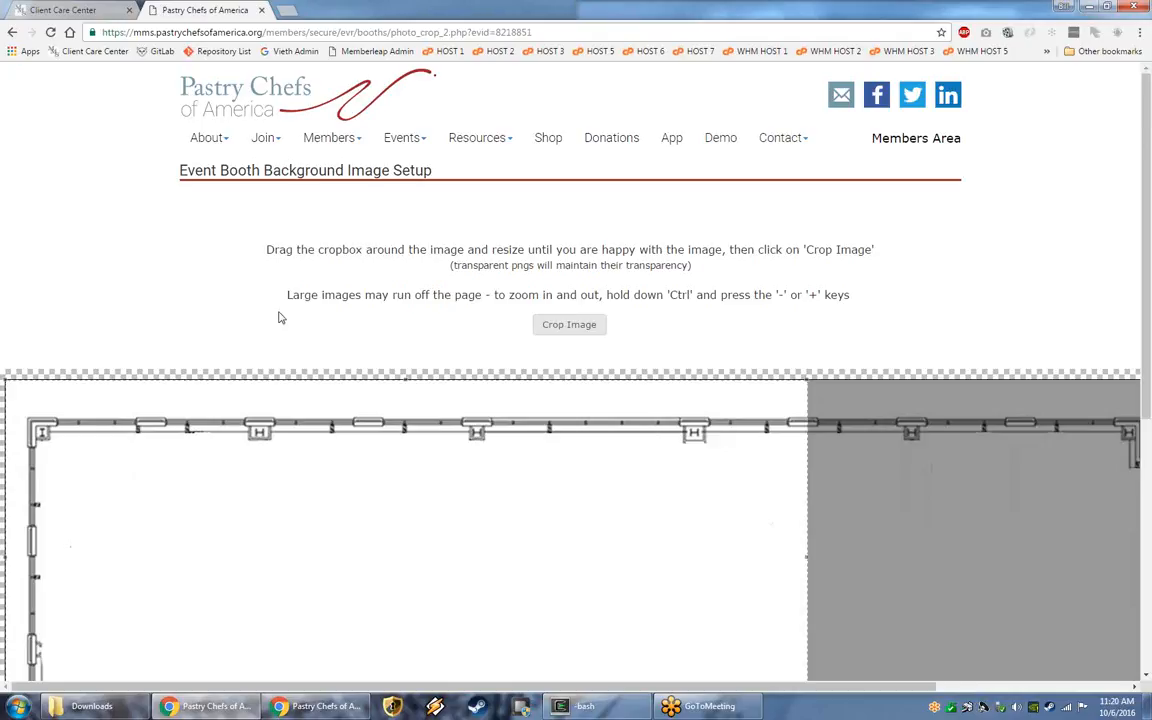
Examine the proportions of the crop box on the re-uploaded floor plan.
scroll(280, 315, down, 3)
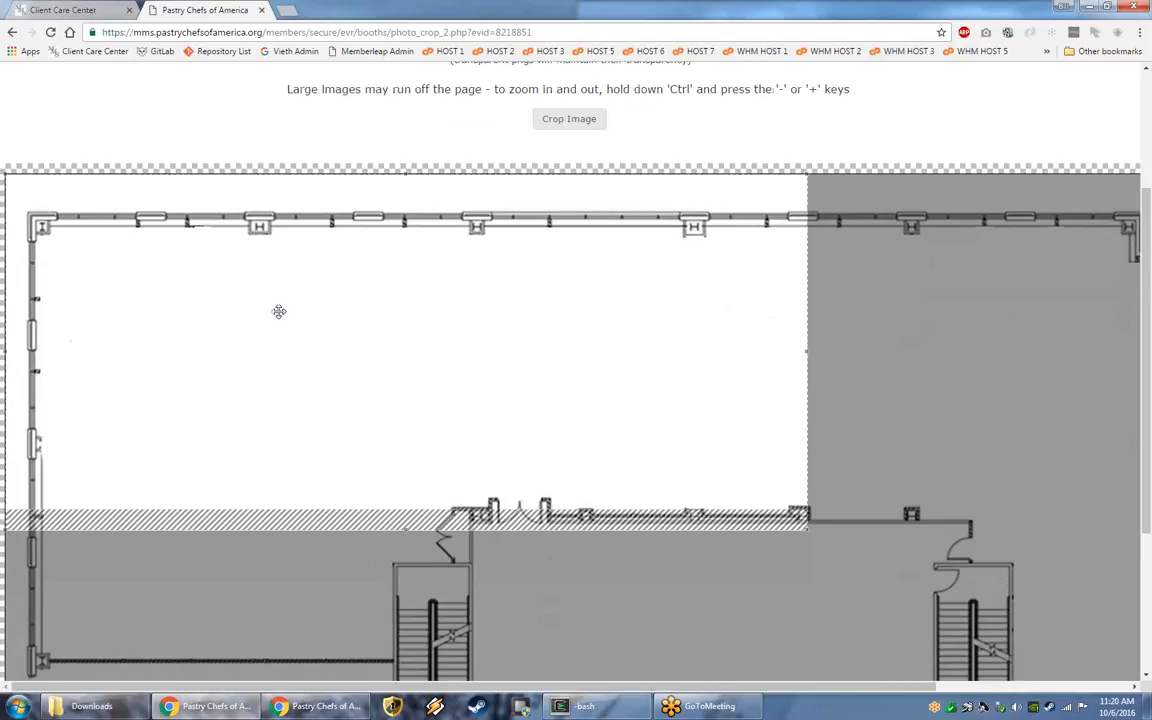
scroll(279, 311, up, 1)
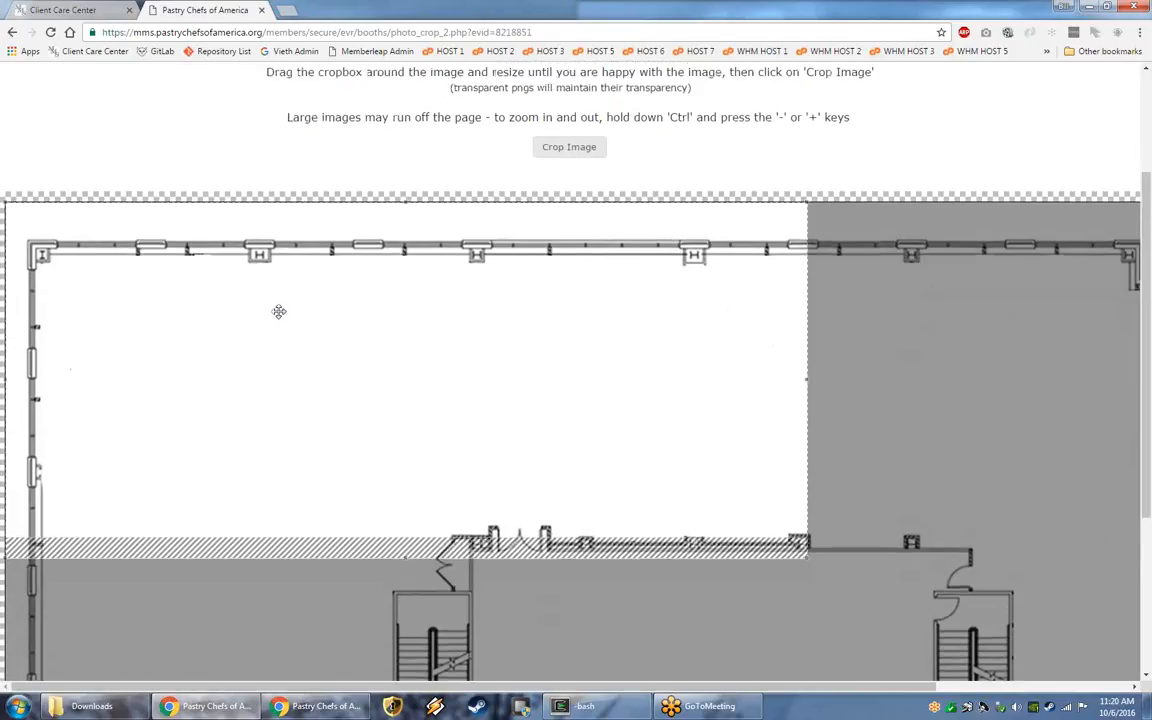
scroll(279, 311, up, 3)
scroll(460, 420, down, 2)
scroll(420, 358, up, 2)
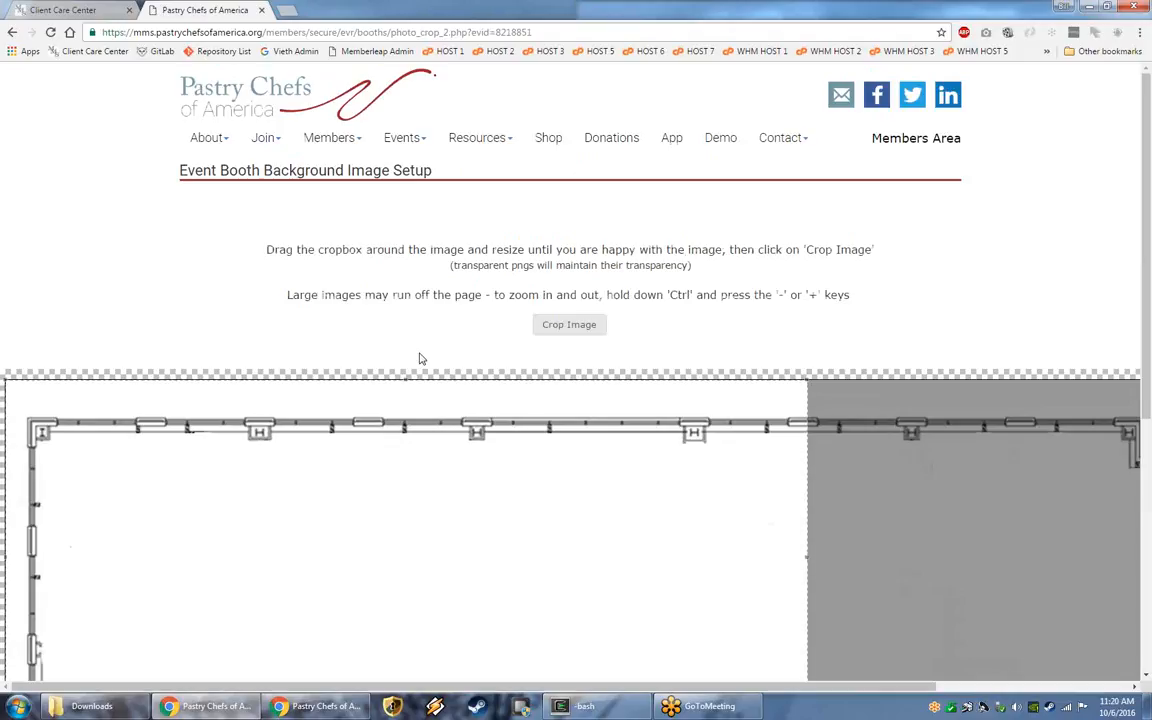
Enlarge the crop box to the floor plan's full width and position it so the entire building outline is enclosed.
key(ctrl+minus)
key(ctrl+minus)
key(ctrl+minus)
key(ctrl+minus)
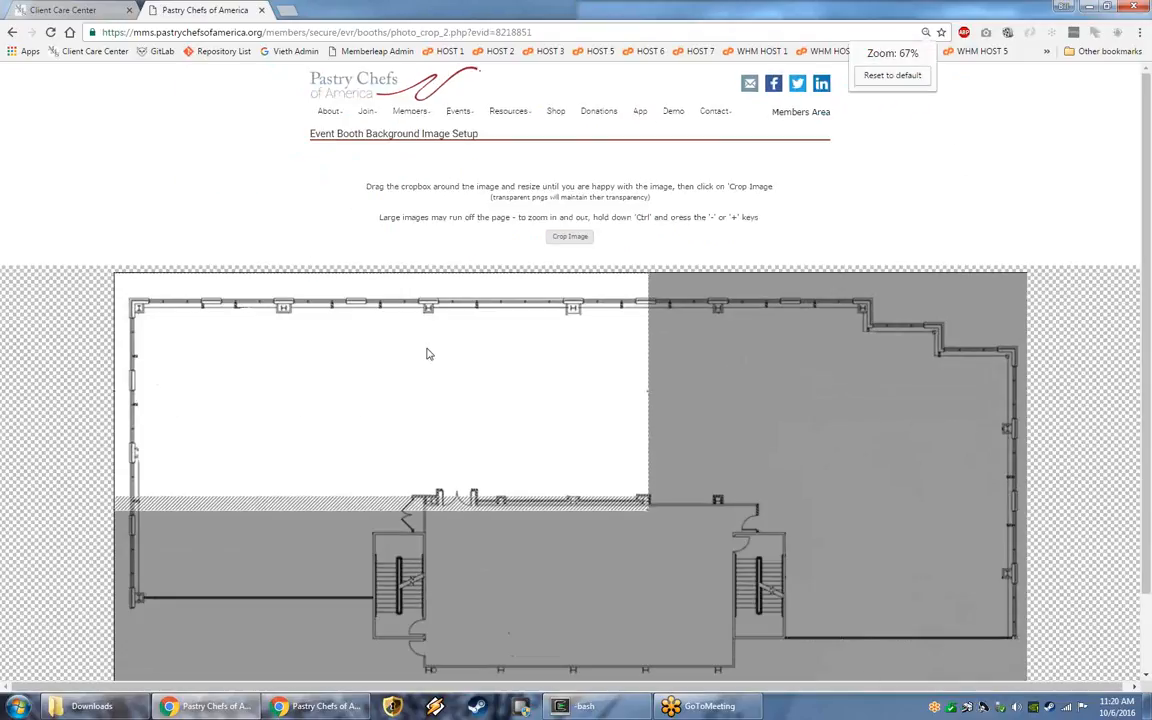
click(1139, 32)
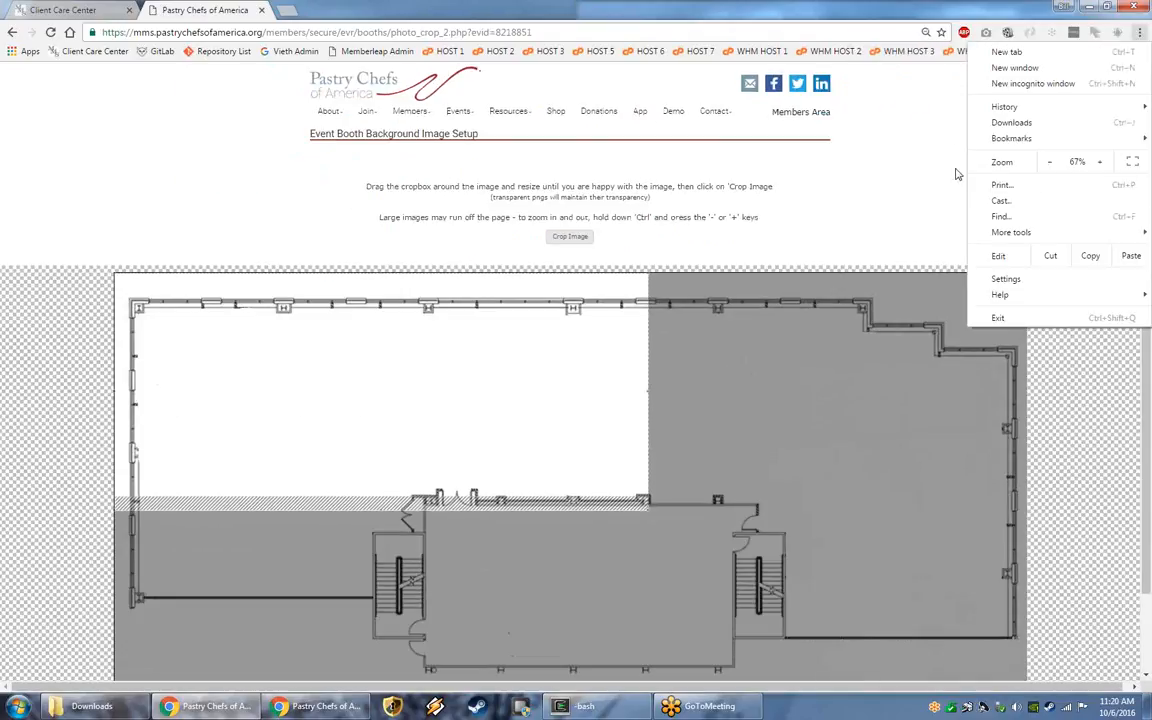
click(886, 193)
scroll(887, 195, down, 2)
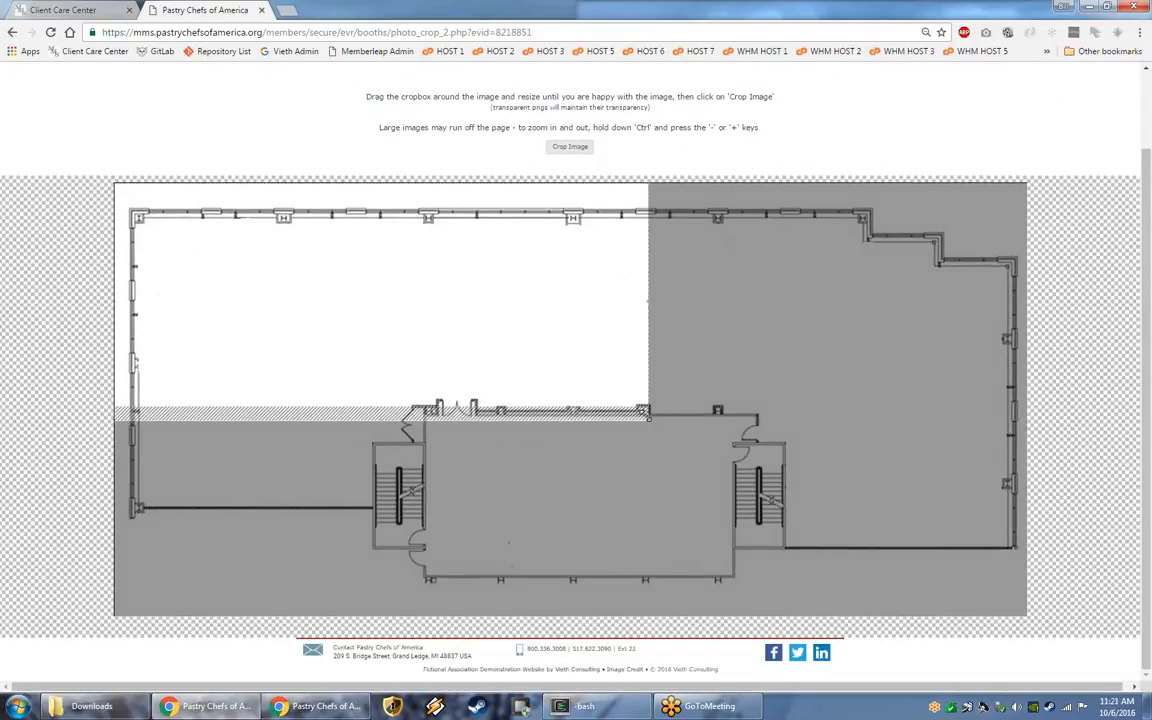
drag(647, 414, 1028, 572)
drag(934, 503, 935, 510)
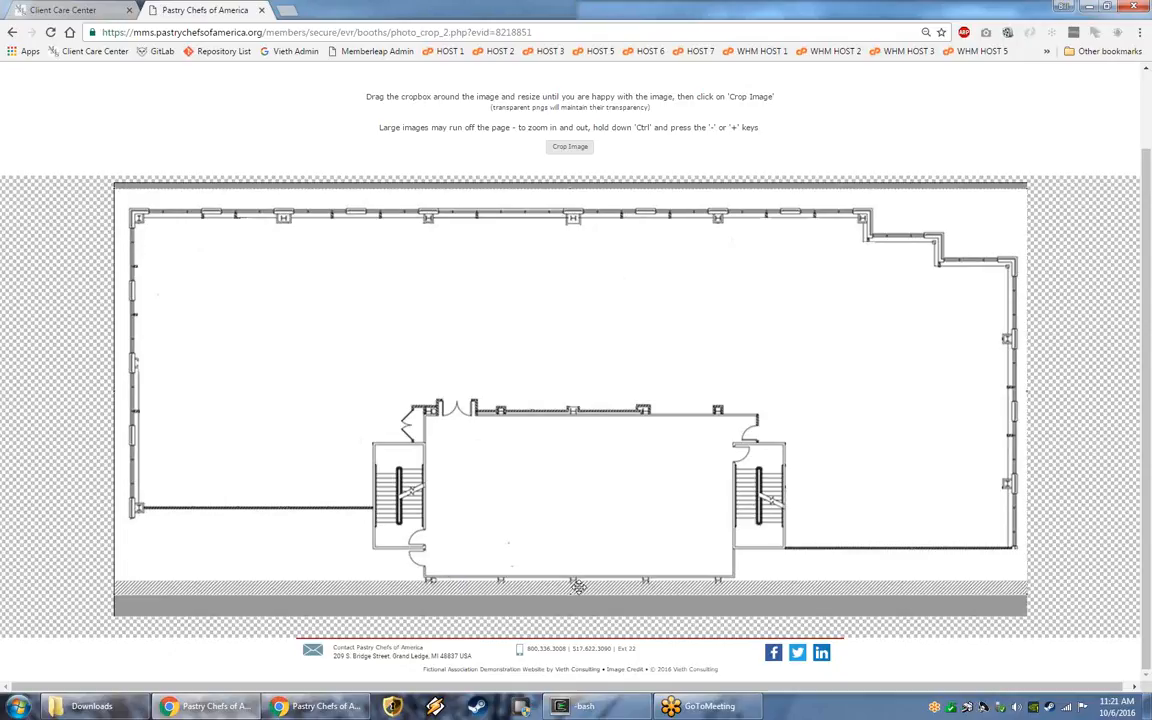
drag(777, 500, 778, 499)
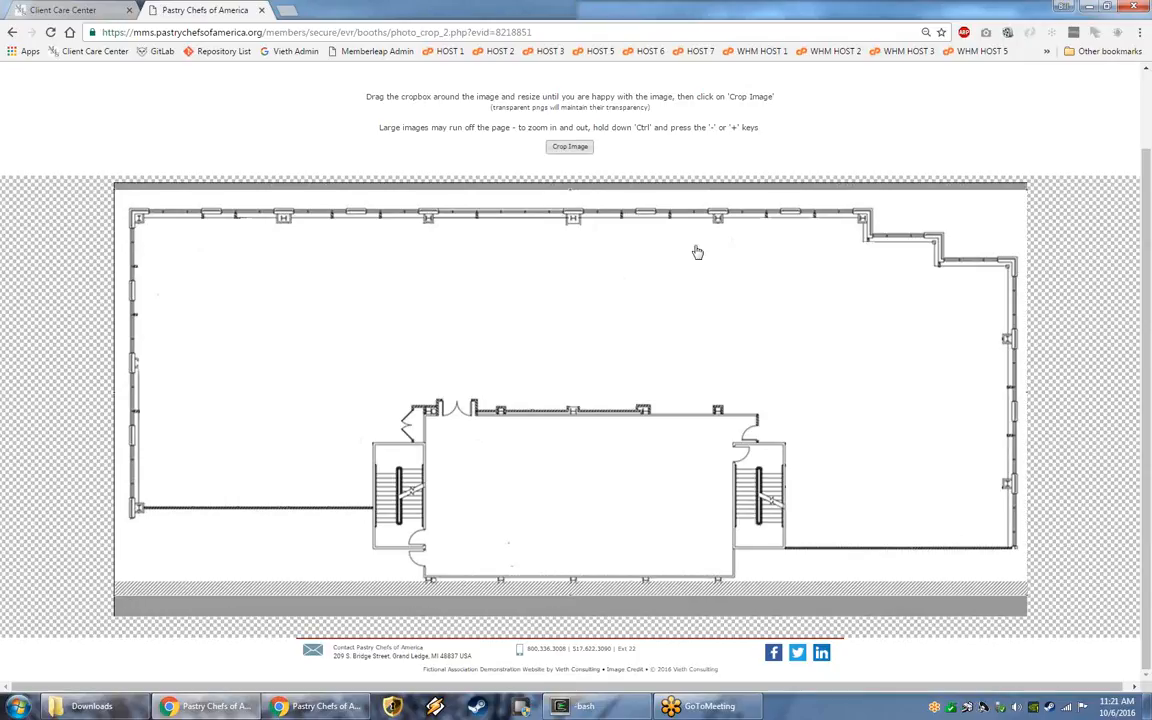
Reset the page zoom to 100%, crop the floor plan, and save it as the grid's background image.
key(ctrl+0)
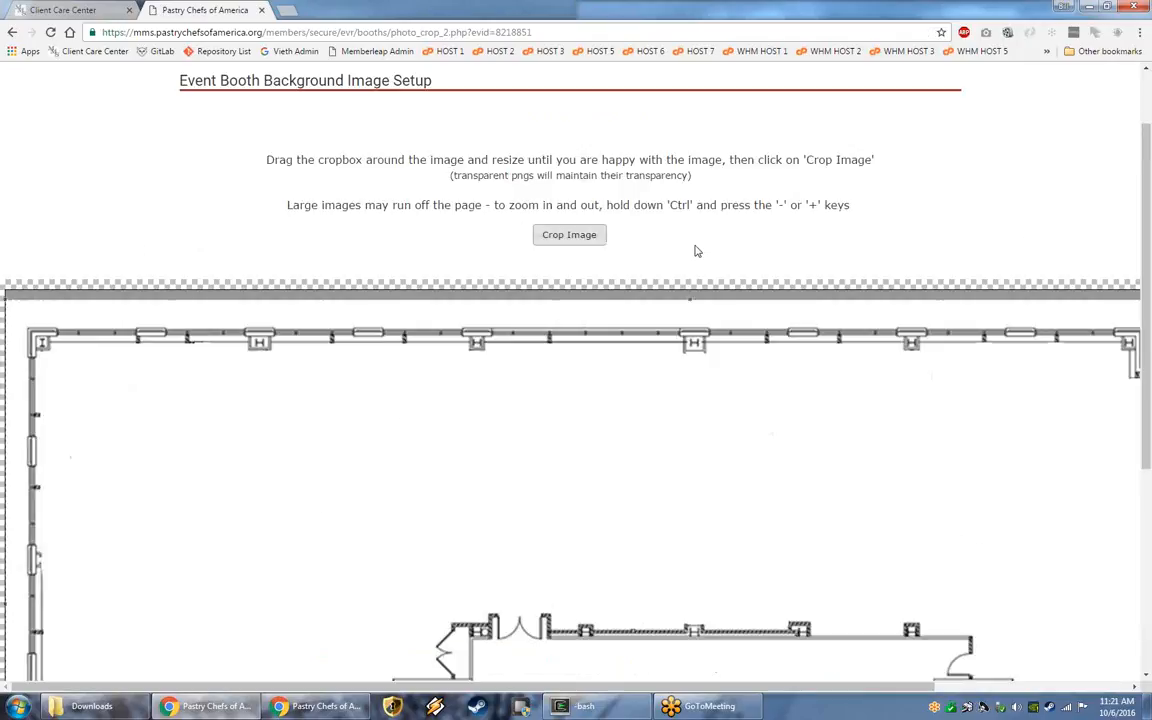
click(569, 235)
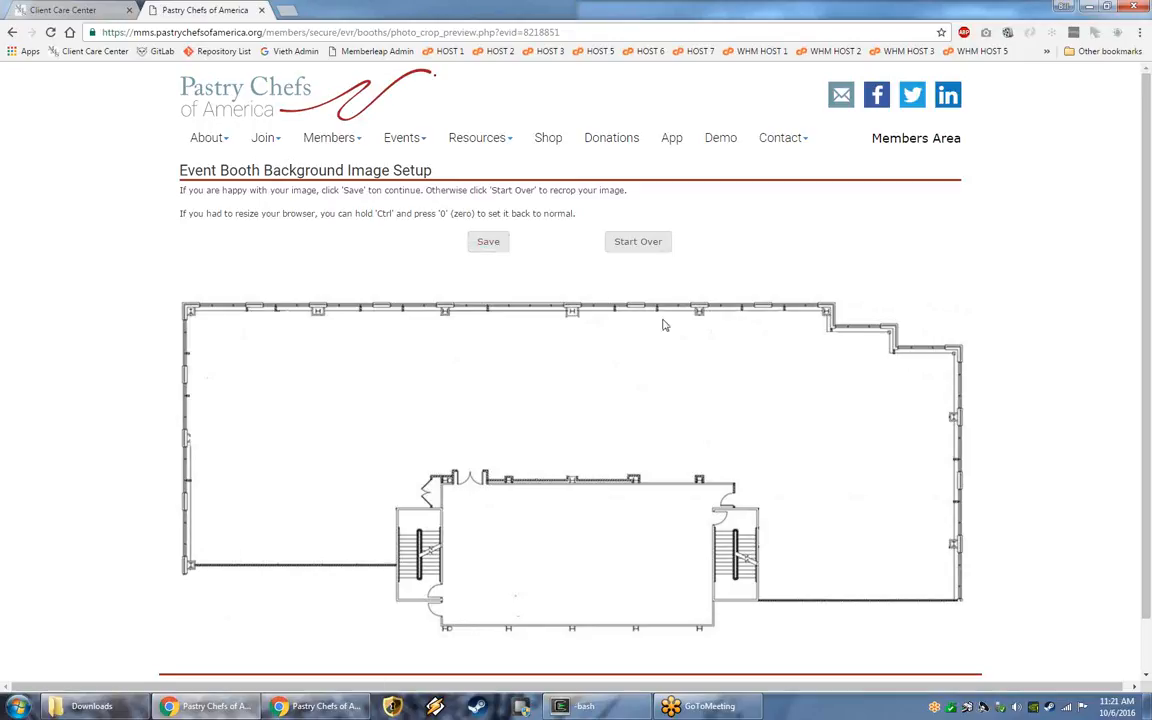
click(488, 244)
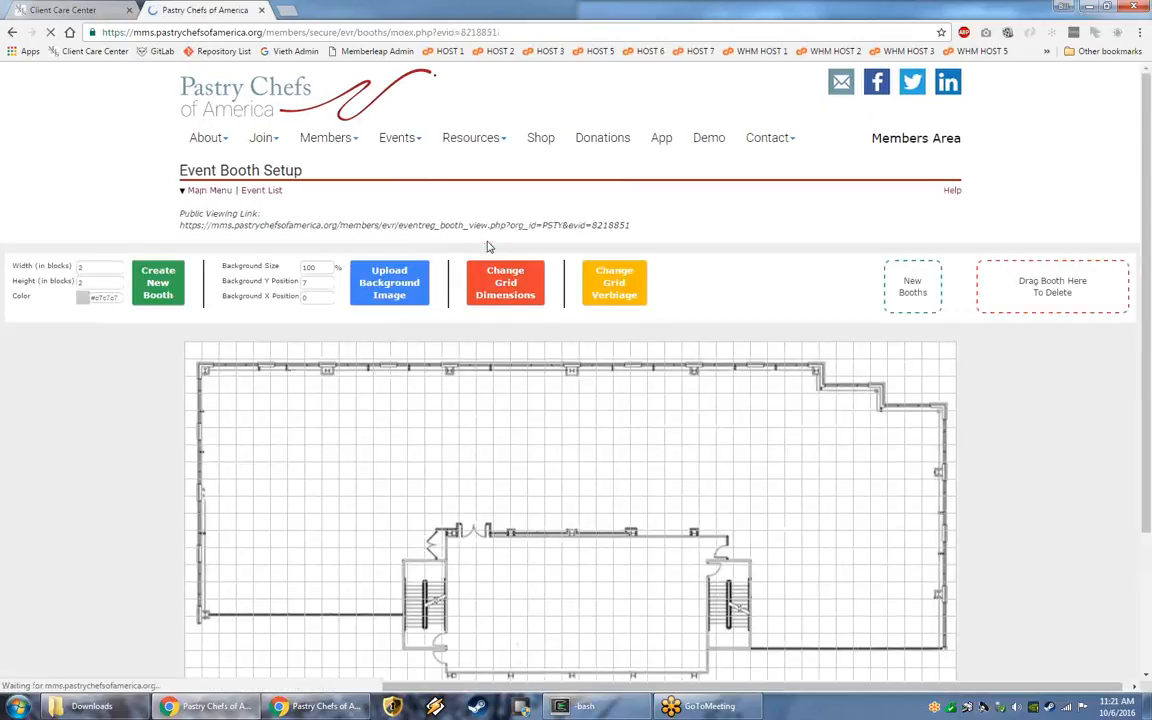
Move the two long blue booths side by side just inside the floor plan's upper wall.
scroll(488, 246, down, 1)
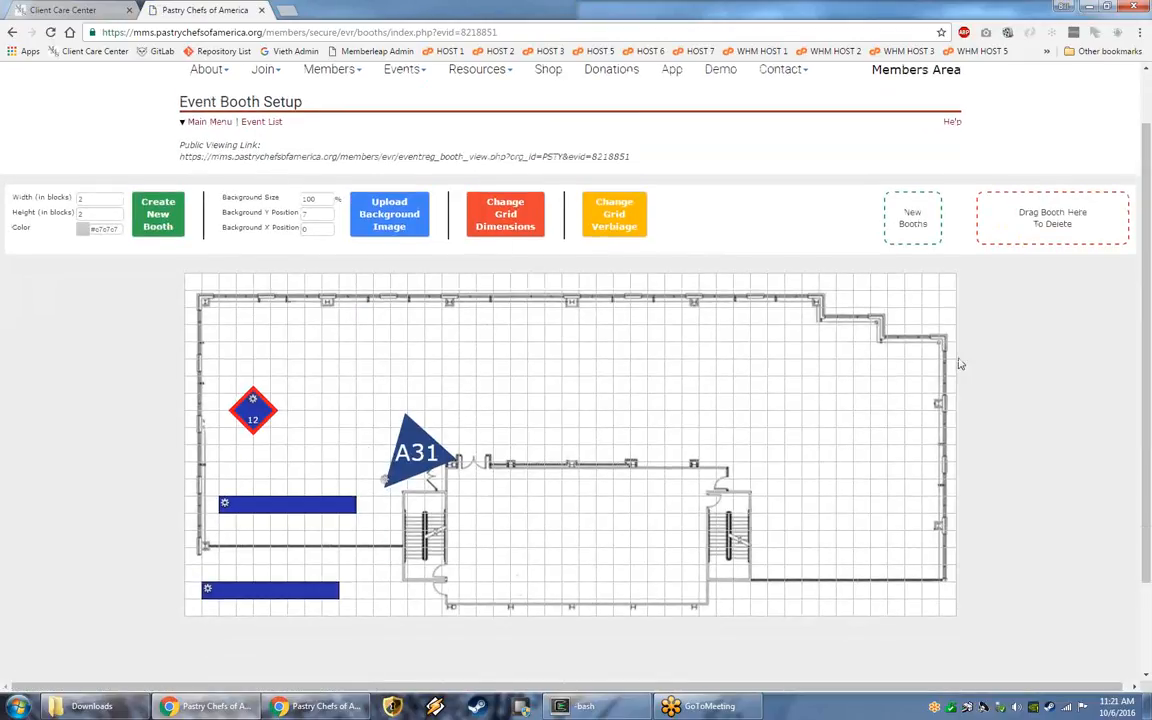
drag(285, 506, 270, 300)
drag(303, 591, 498, 319)
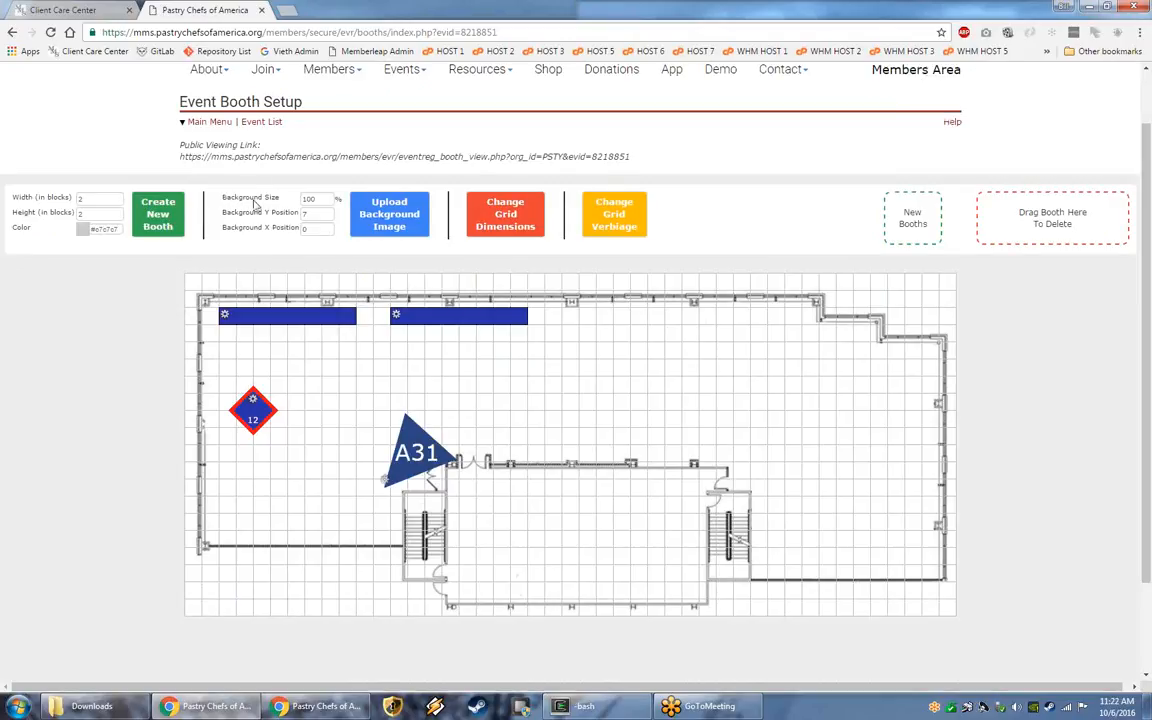
Try larger and smaller background sizes for the floor plan and return the size to 100%.
click(317, 200)
key(Up)
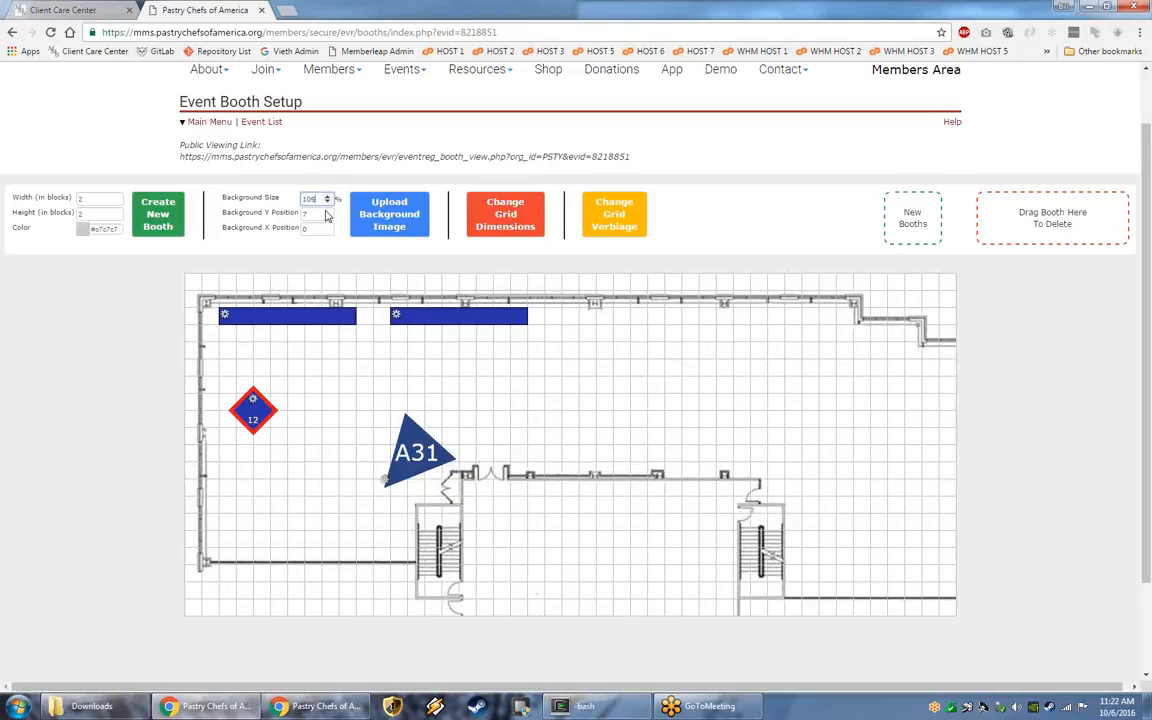
key(Down)
key(Down)
key(Down)
key(Down)
key(Down)
key(Up)
key(Up)
key(Up)
key(Up)
key(Up)
key(Up)
key(Up)
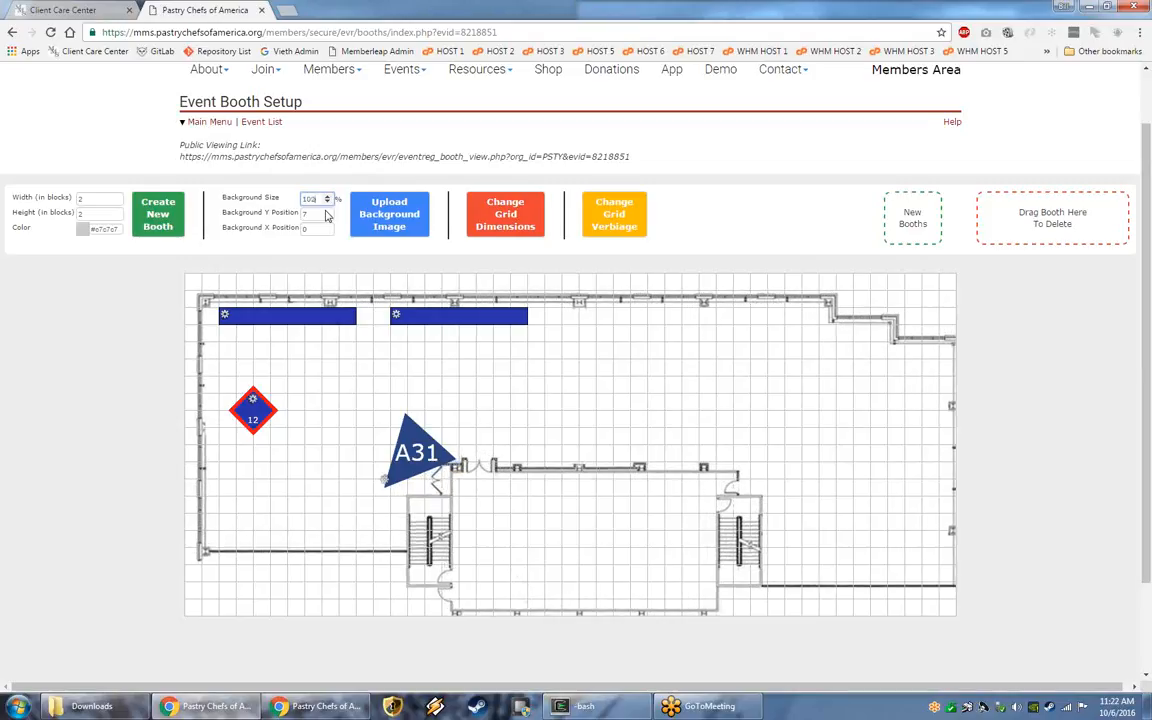
key(Down)
key(Down)
key(Down)
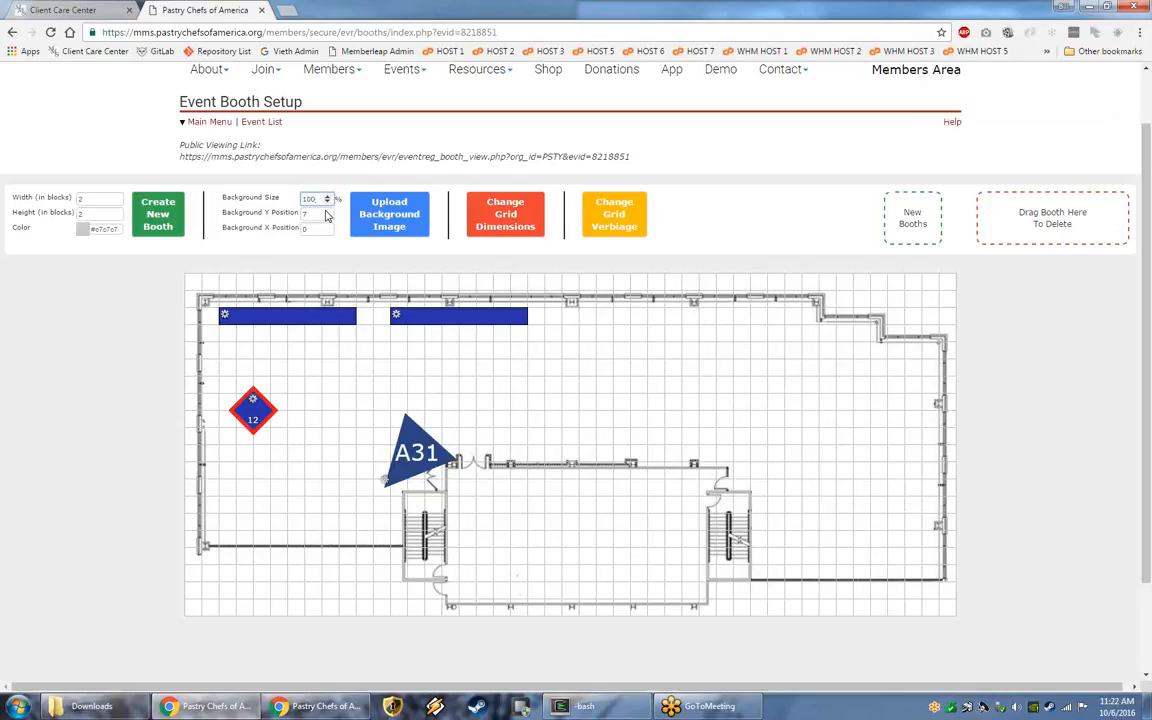
key(Up)
key(Up)
key(Up)
key(Up)
key(Up)
key(Down)
key(Down)
key(Down)
key(Down)
key(Down)
key(Tab)
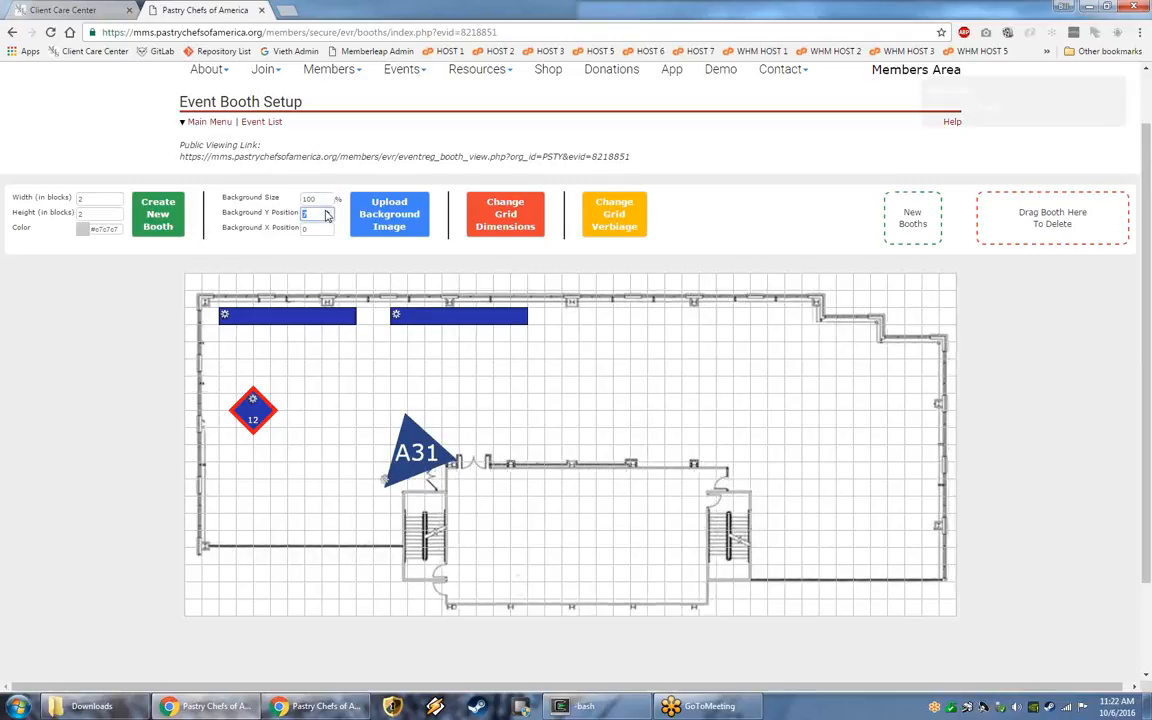
Shift the background image vertically in both directions and set its Y position to 13.
key(Up)
key(Up)
key(Up)
key(Up)
key(Up)
key(Up)
key(Up)
key(Up)
key(Up)
key(Up)
key(Up)
key(Up)
key(Up)
key(Up)
key(Up)
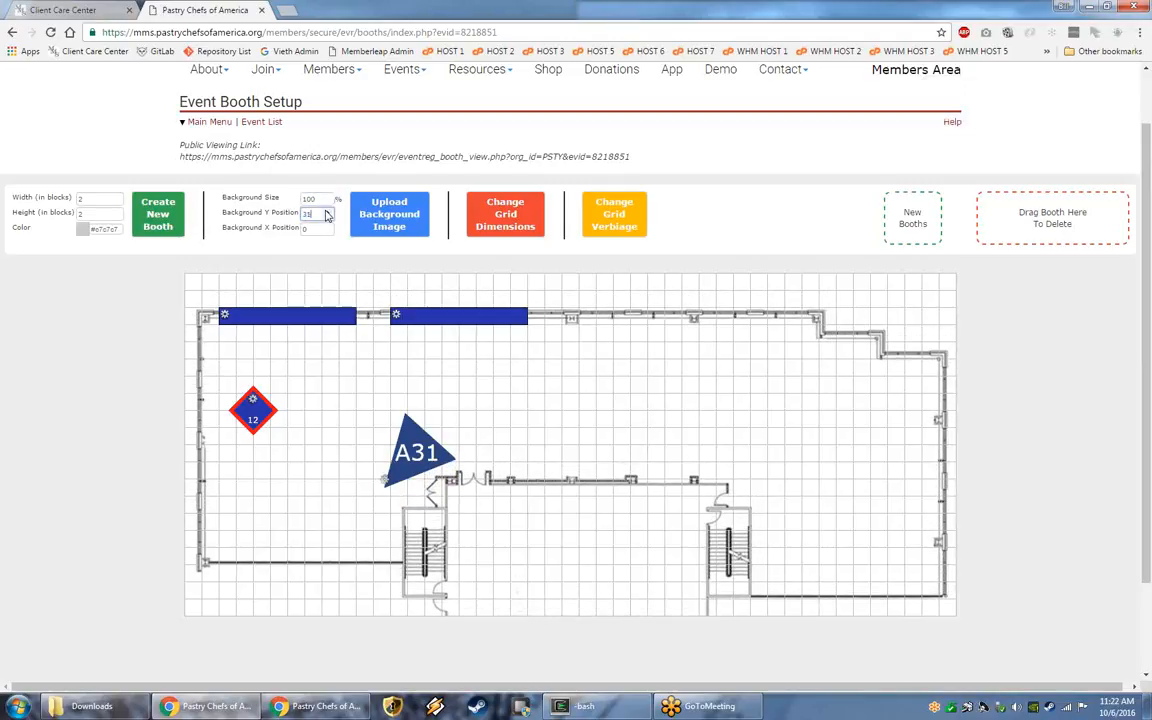
key(Down)
key(Down)
key(Down)
key(Down)
key(Down)
key(Down)
key(Down)
key(Down)
key(Down)
key(Down)
key(Down)
key(Down)
key(Down)
key(Down)
key(Down)
key(Down)
key(Down)
key(Down)
key(Down)
key(Down)
key(Up)
key(Up)
key(Up)
key(Up)
key(Up)
key(Up)
key(Up)
key(Up)
key(Up)
key(Up)
key(Up)
key(Up)
key(Up)
key(Up)
key(Up)
key(Up)
key(Up)
key(Up)
key(Up)
key(Up)
key(Up)
key(Up)
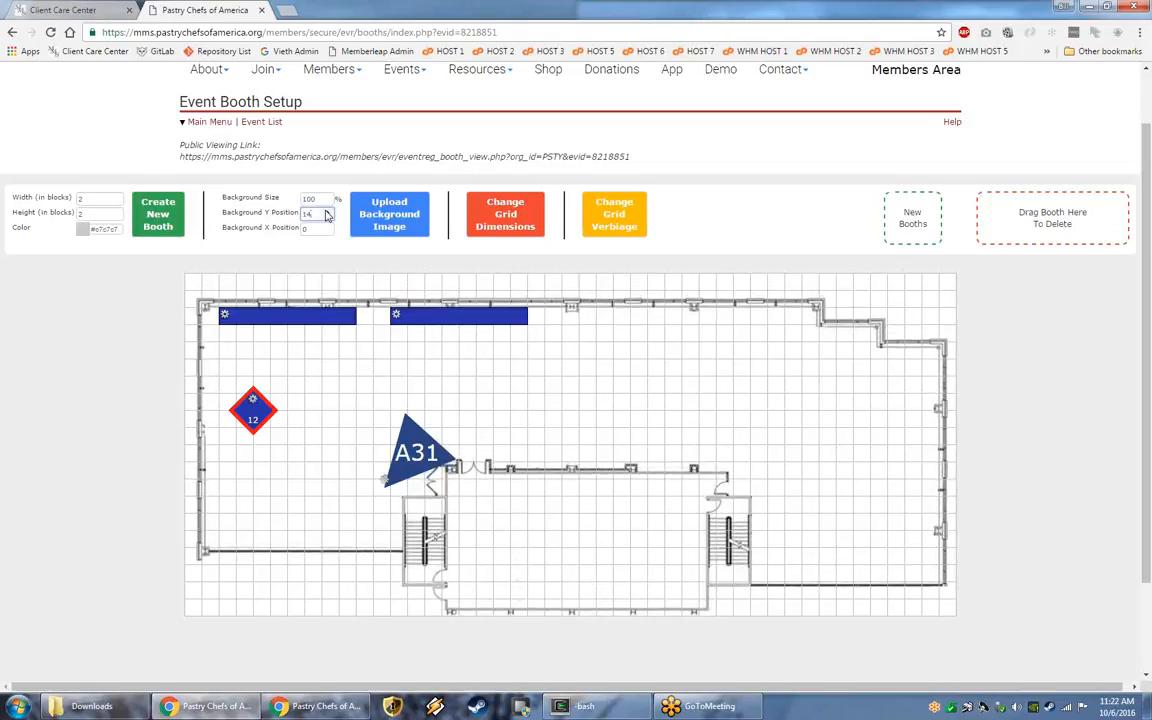
key(Down)
Shift the background image horizontally and set its X position to 3.
key(Tab)
key(Up)
key(Up)
key(Up)
key(Up)
key(Up)
key(Up)
key(Up)
key(Up)
key(Up)
key(Up)
key(Up)
key(Up)
key(Up)
key(Up)
key(Up)
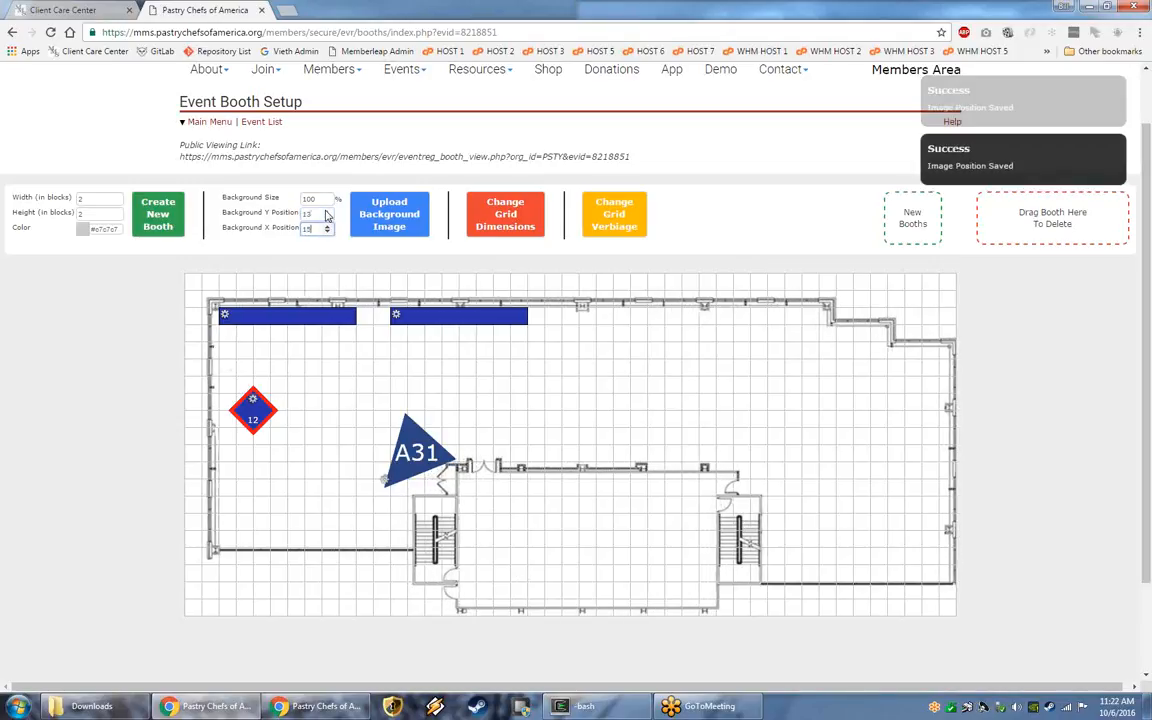
key(Down)
key(Down)
key(Down)
key(Down)
key(Down)
key(Down)
key(Down)
key(Down)
key(Down)
key(Down)
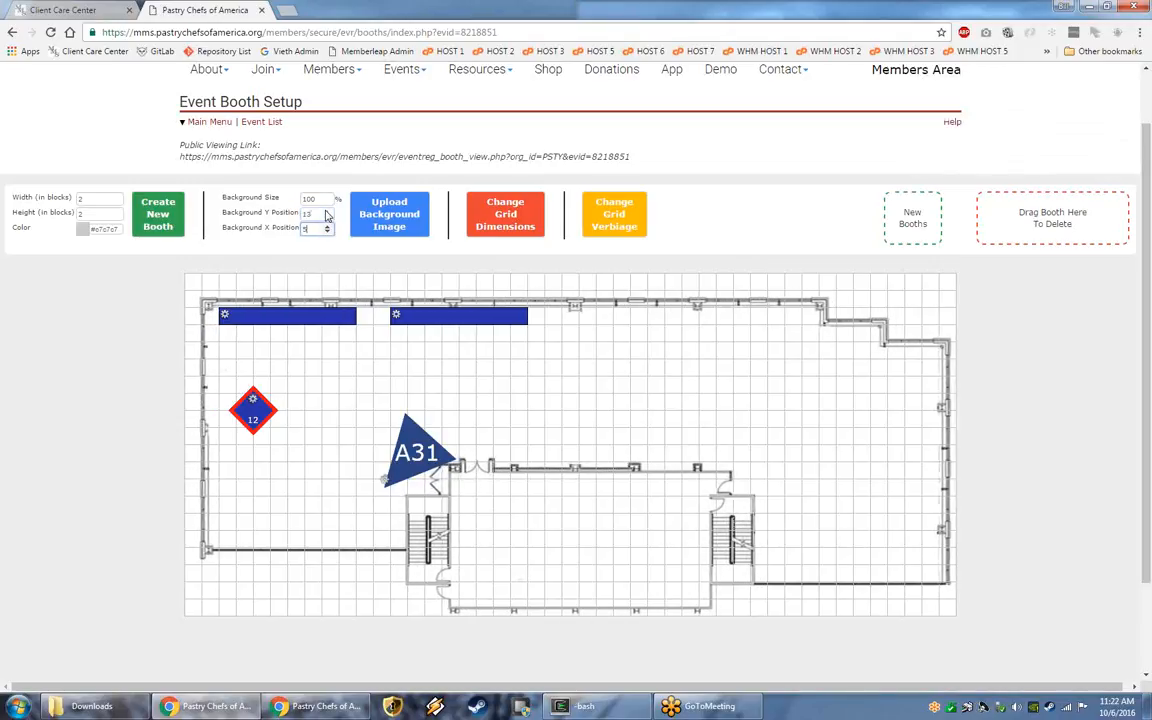
key(Down)
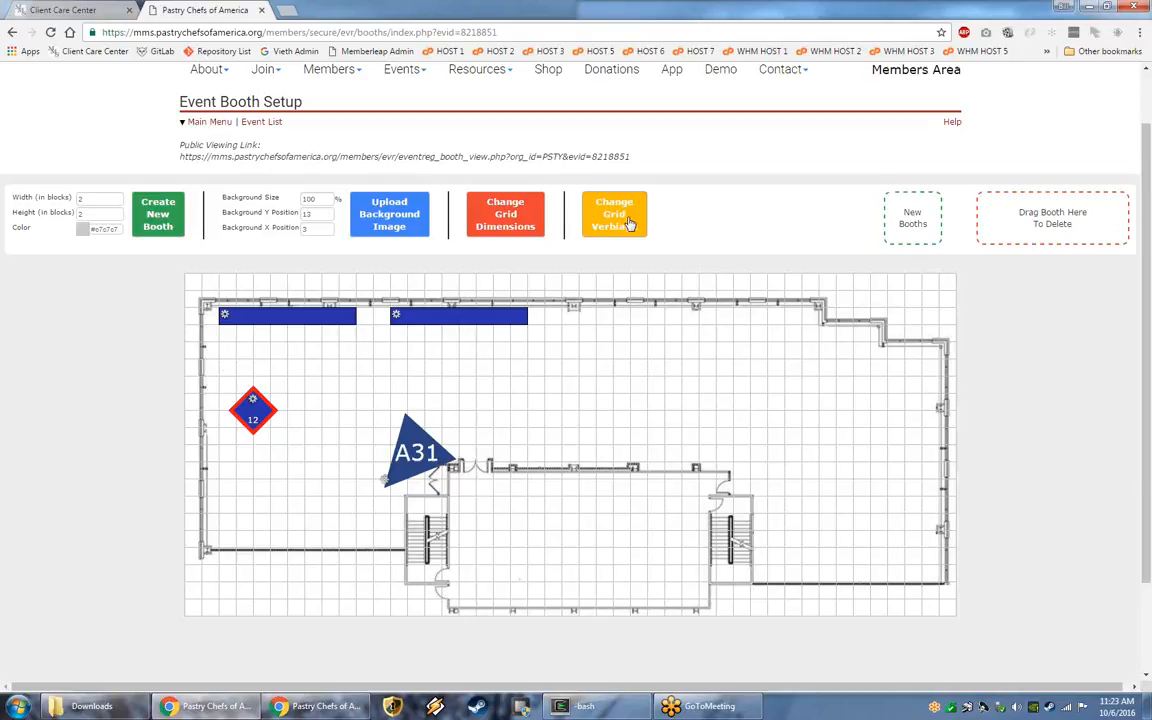
Review the grid verbiage fields for registration instructions and the public booth page, and close them without changes.
click(630, 224)
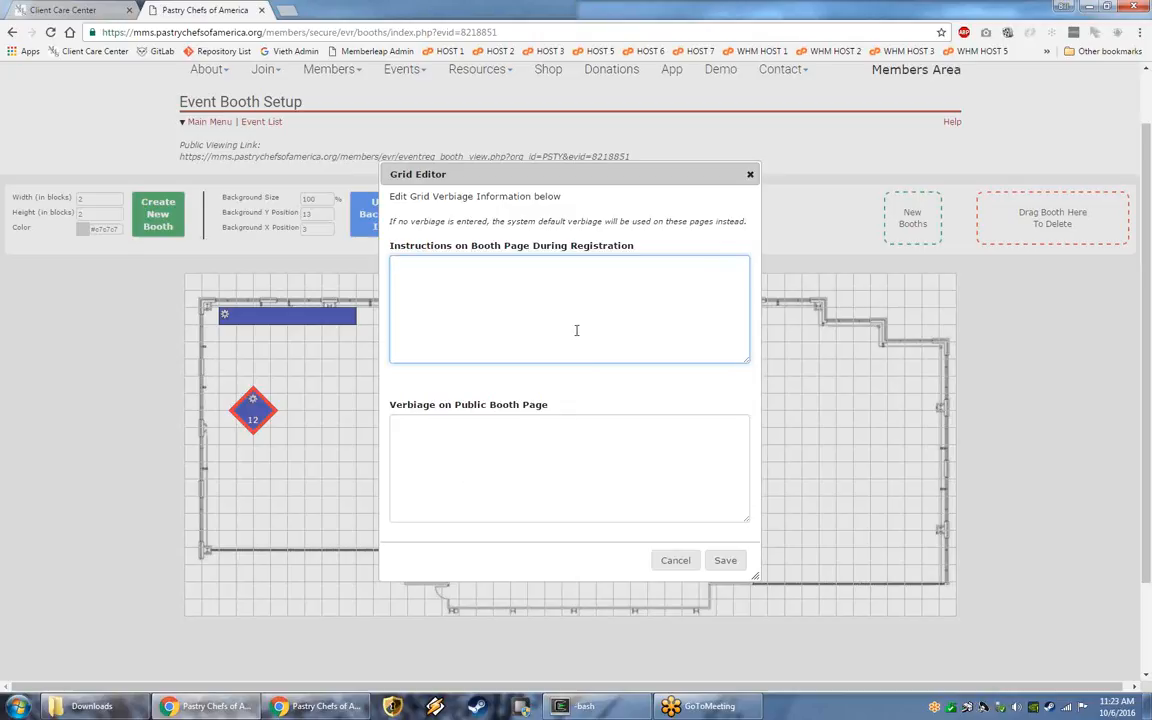
click(675, 560)
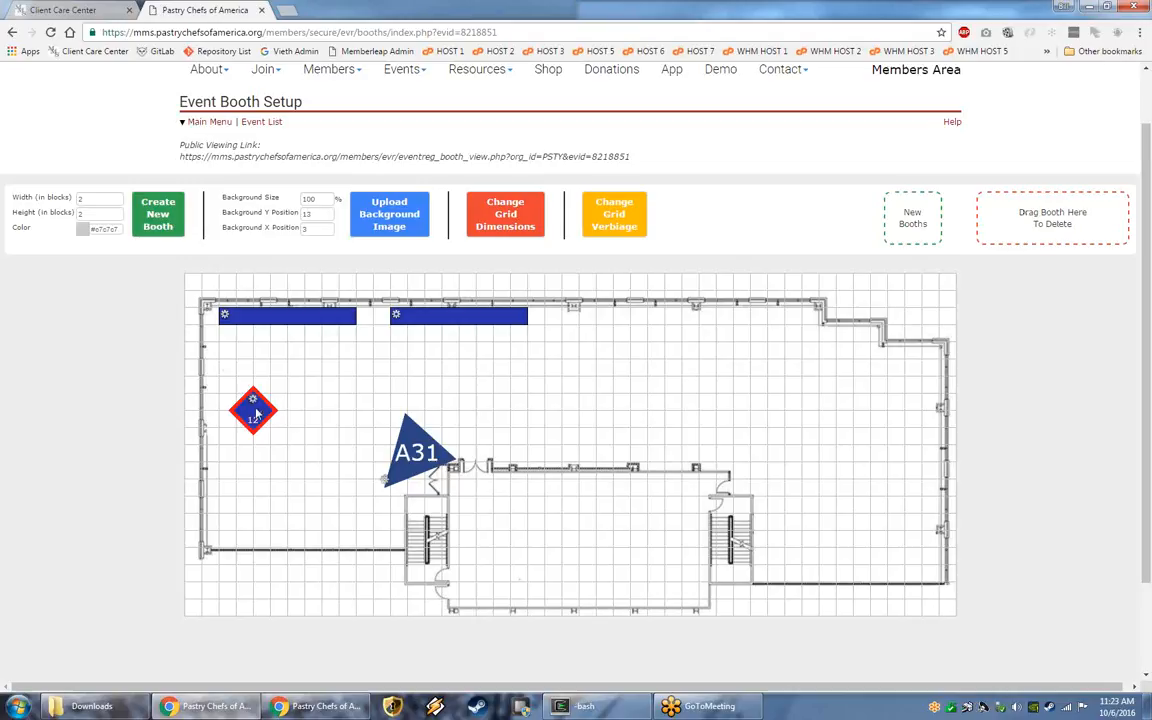
Delete the diamond-shaped booth 12 from the grid and check the remaining layout.
drag(253, 400, 441, 383)
drag(528, 410, 1010, 218)
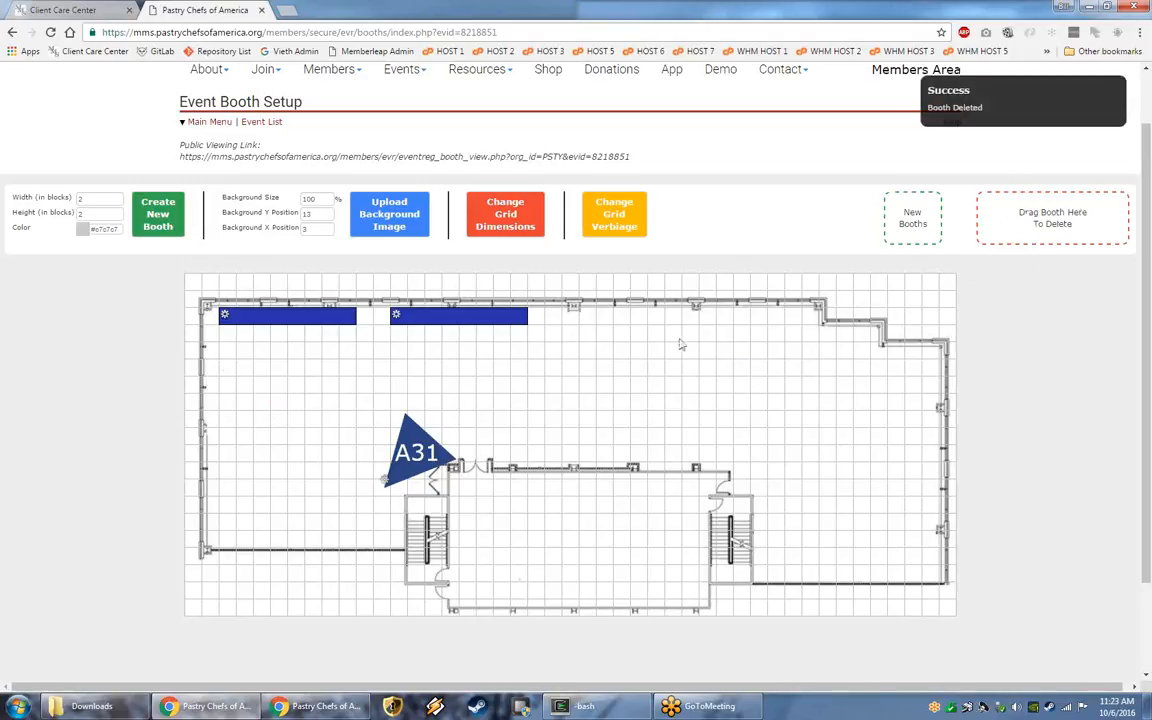
scroll(631, 482, down, 2)
scroll(631, 482, up, 3)
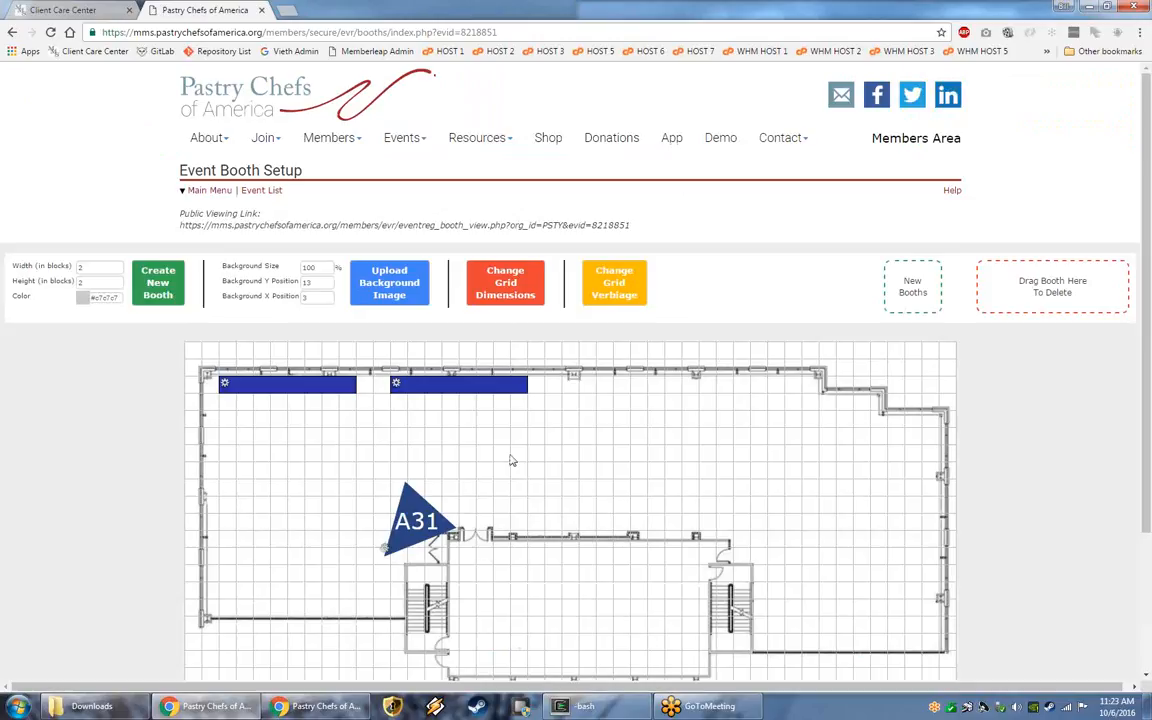
Open the booth setup of the Tradeshow - Annual Convention event from the event list and review its booth layout.
click(262, 192)
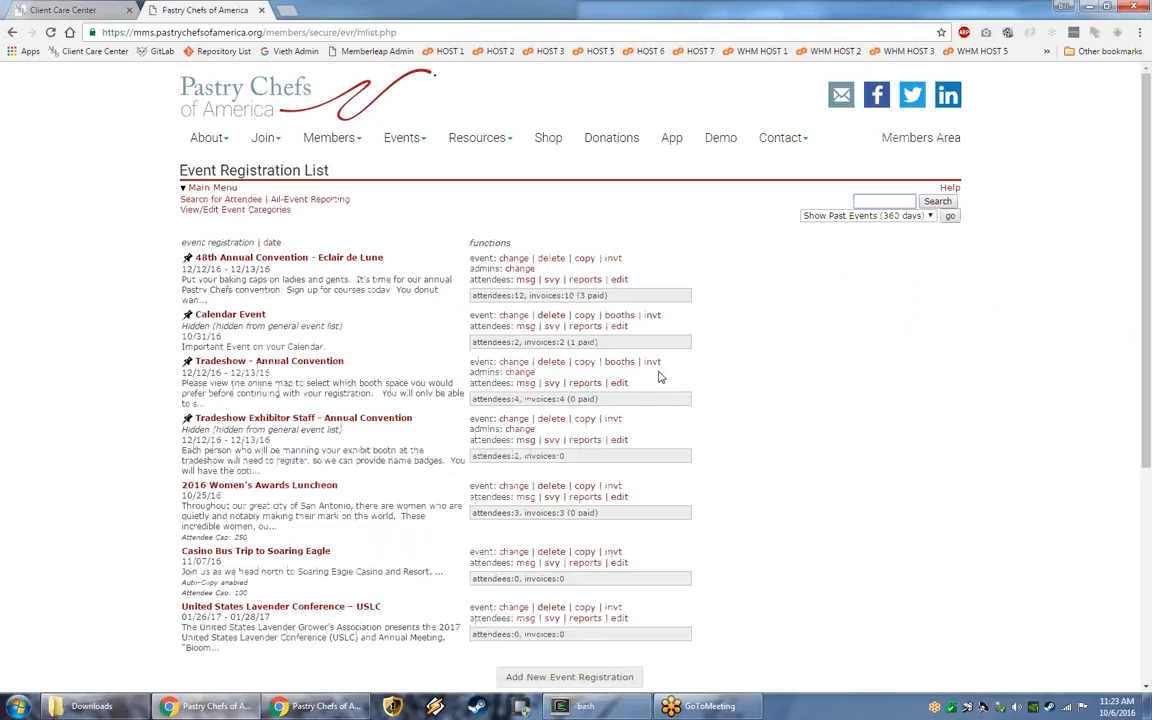
click(618, 362)
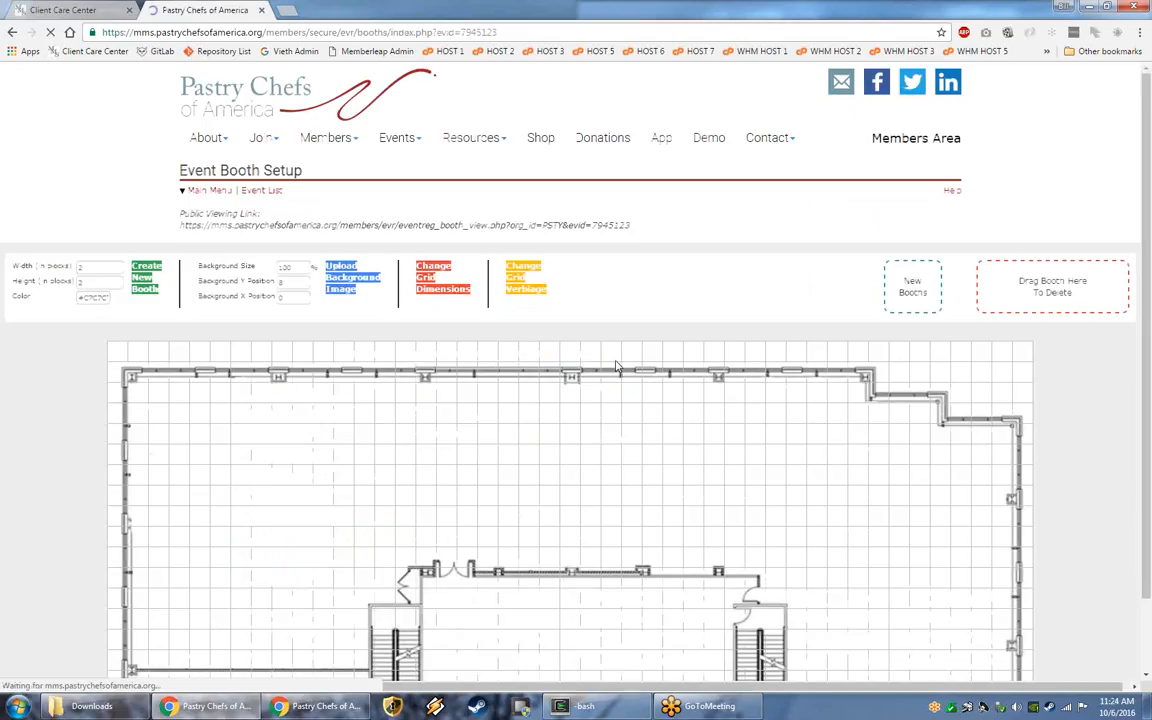
scroll(618, 365, down, 2)
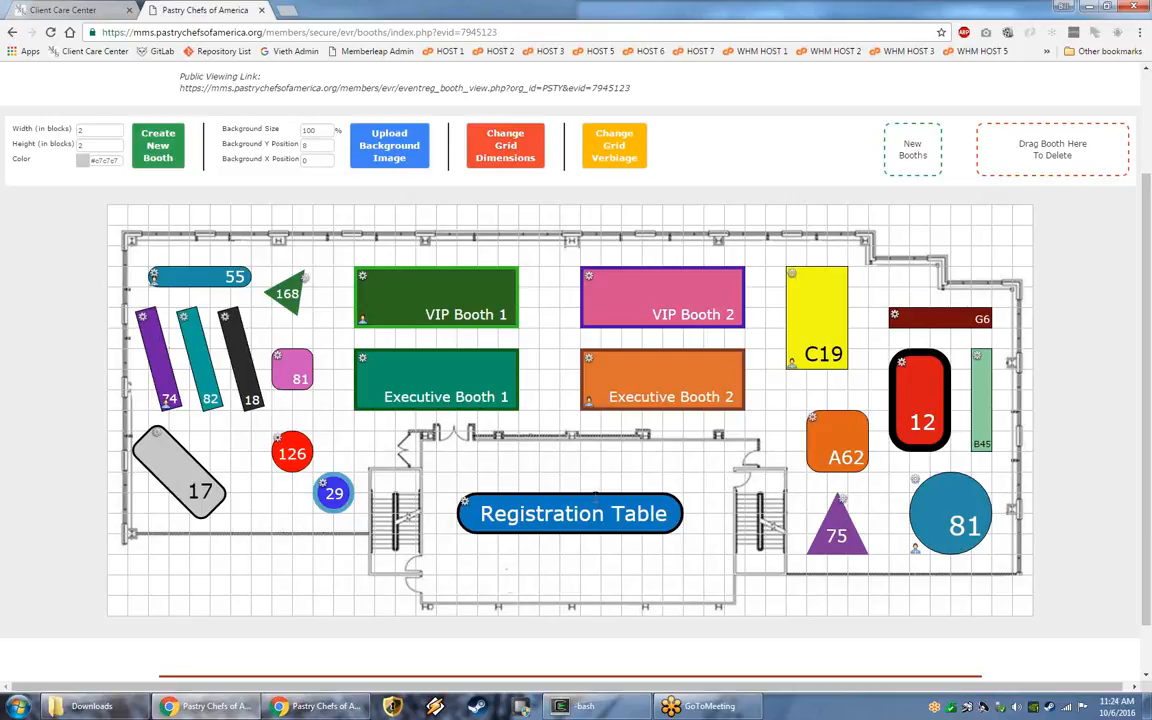
scroll(698, 519, down, 1)
scroll(705, 500, up, 2)
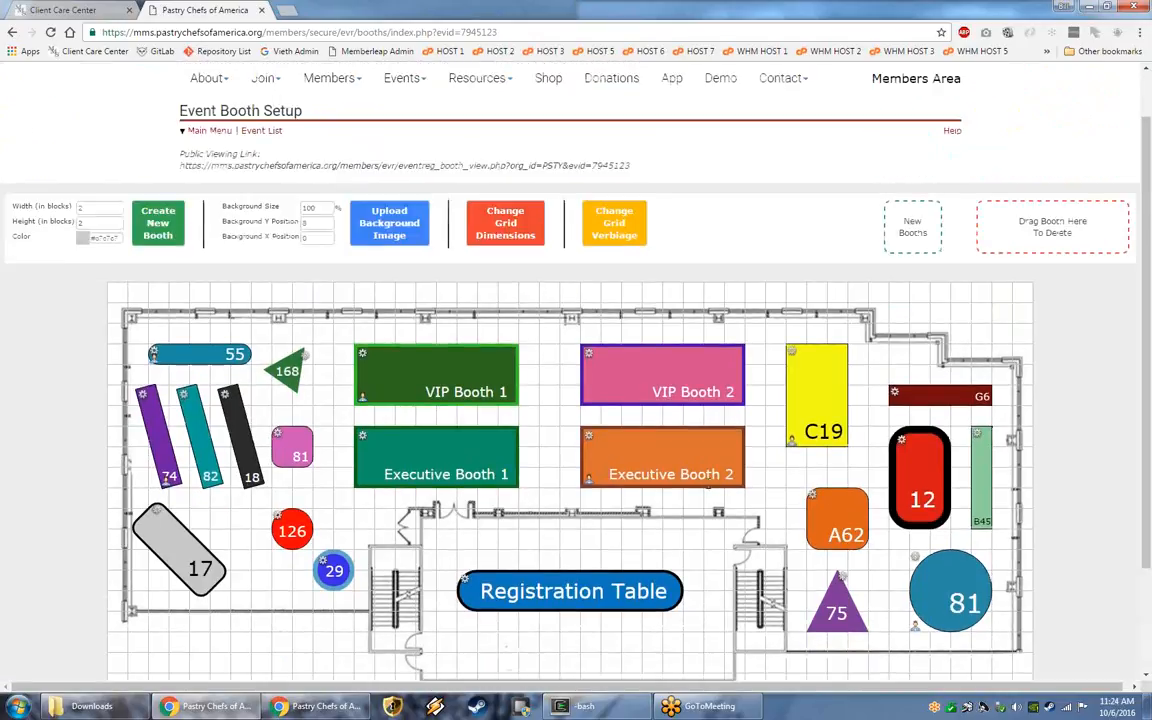
View who selected VIP Booth 1, check the exhibitor's registration summary in a separate tab, and close the booth details.
click(363, 400)
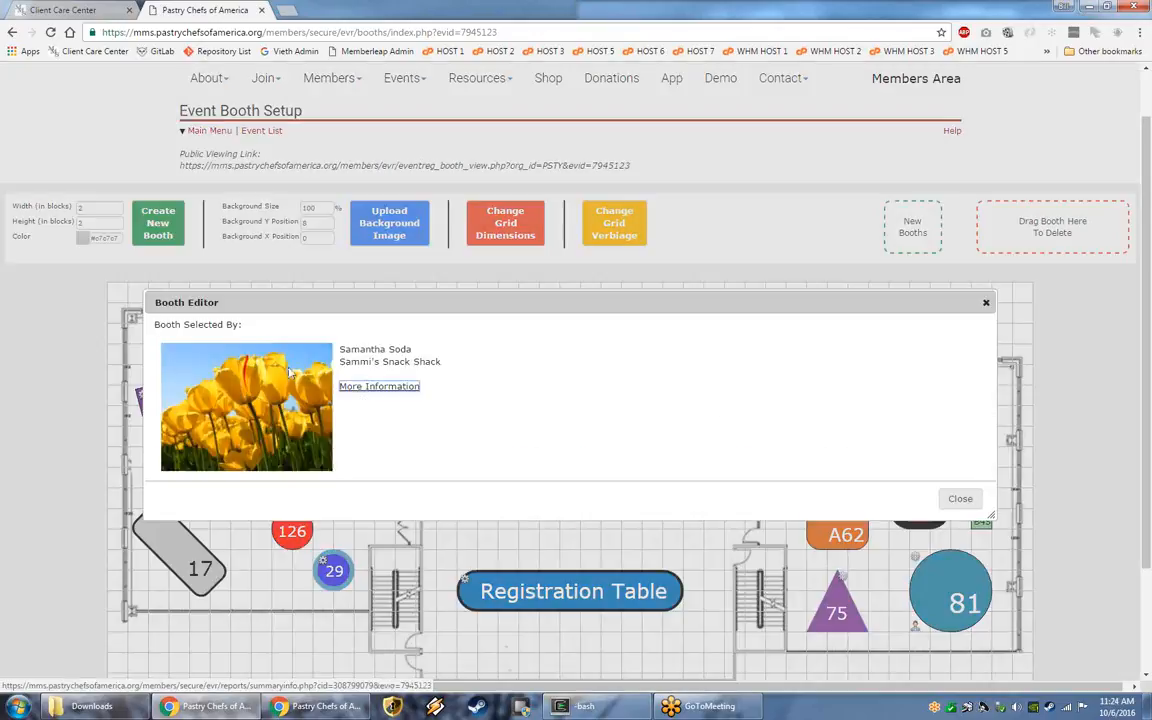
middle_click(368, 387)
click(333, 12)
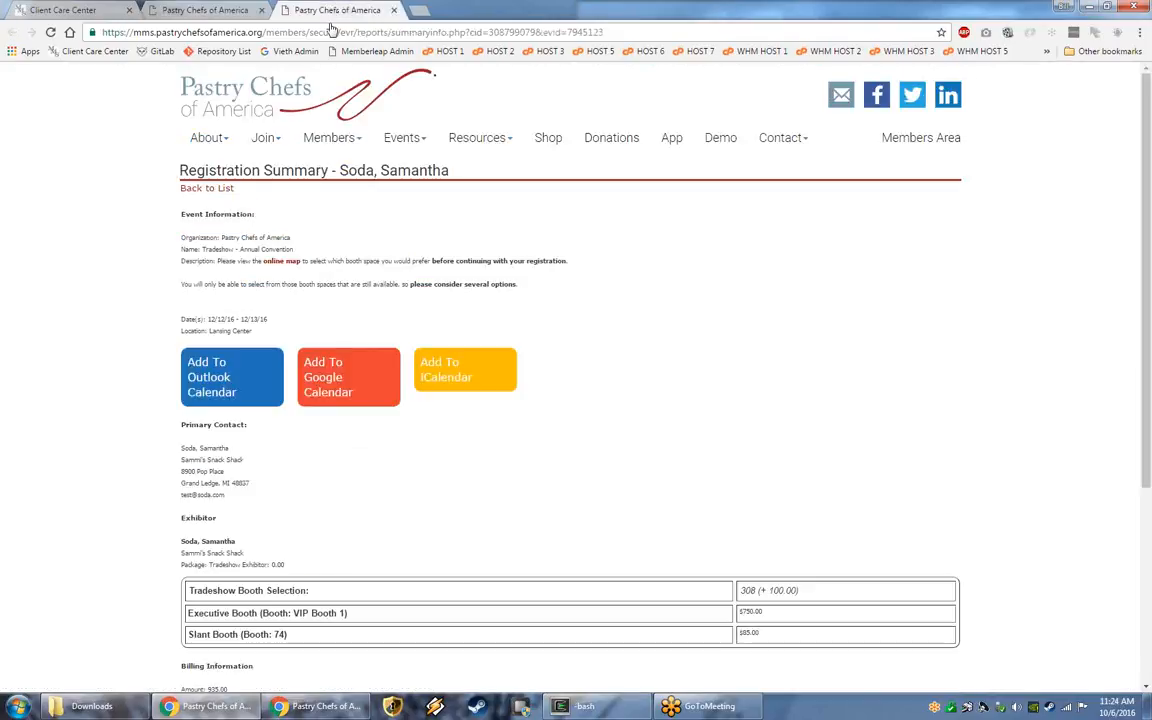
scroll(360, 494, down, 3)
scroll(386, 609, up, 3)
click(180, 9)
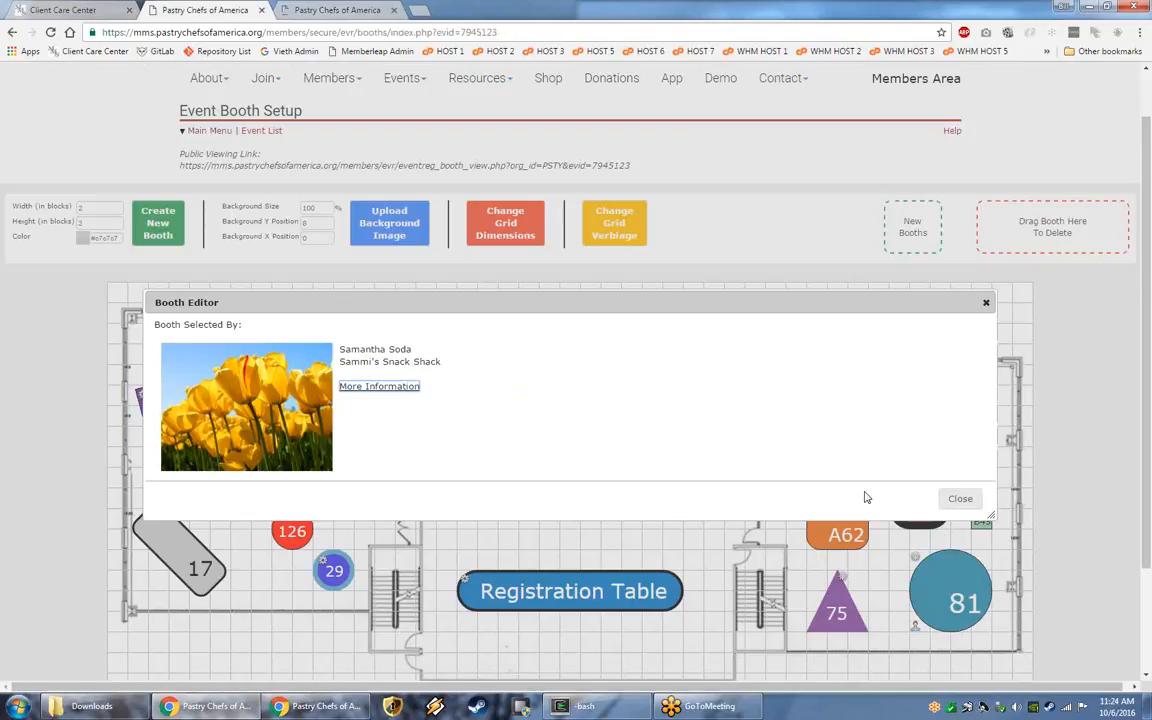
click(958, 498)
View who selected booth C19 and close its booth details.
scroll(818, 456, down, 3)
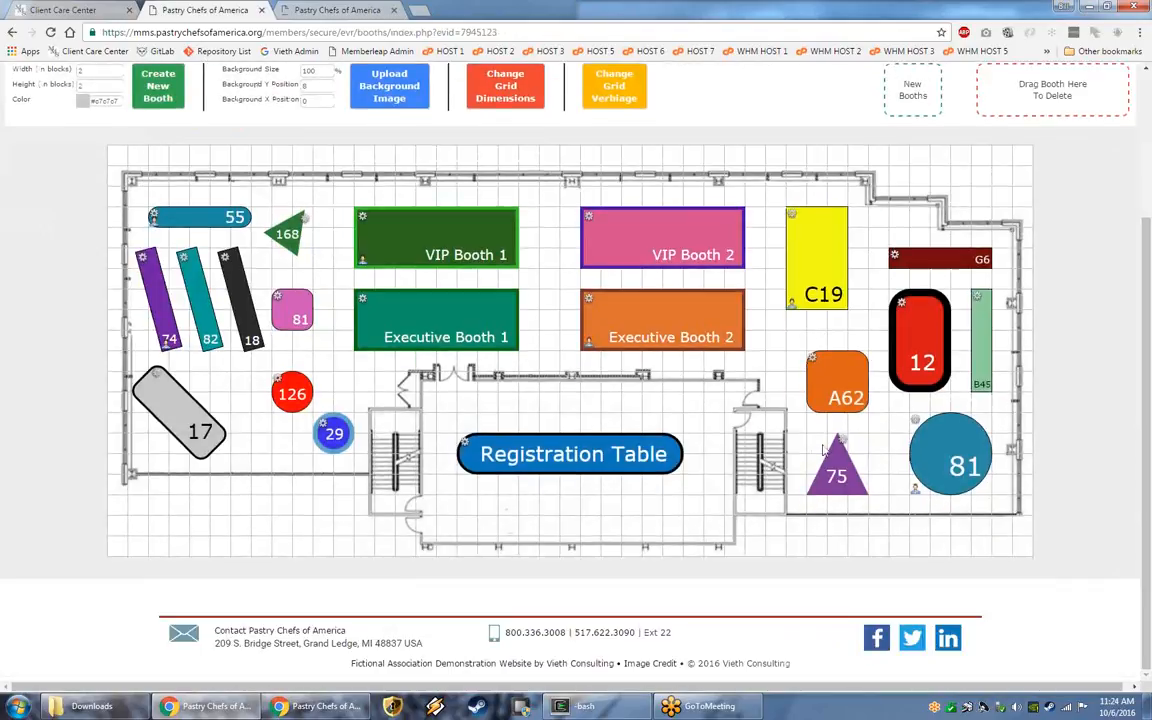
click(793, 311)
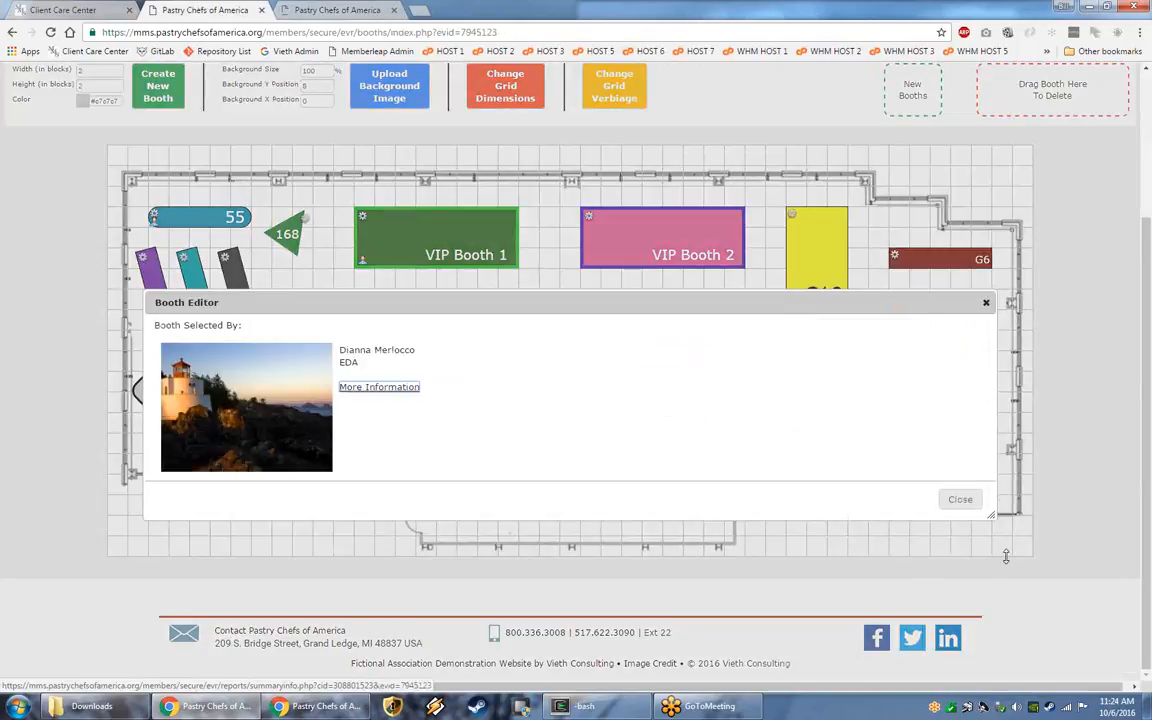
click(407, 421)
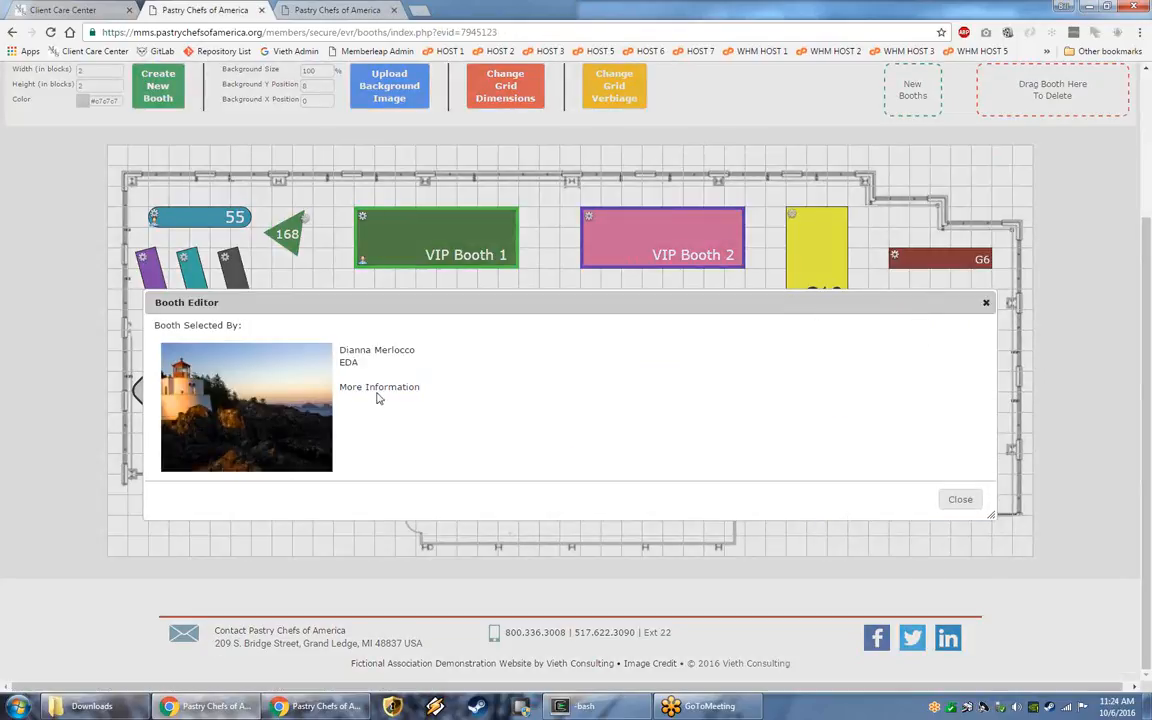
click(960, 499)
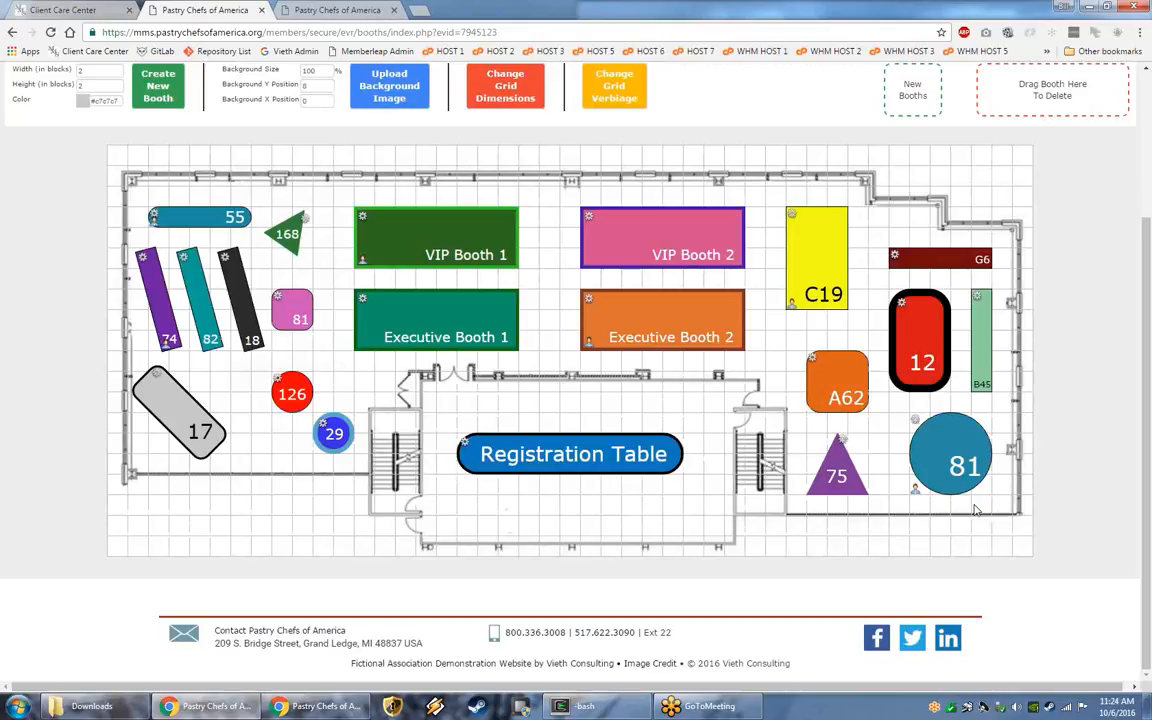
scroll(330, 418, up, 2)
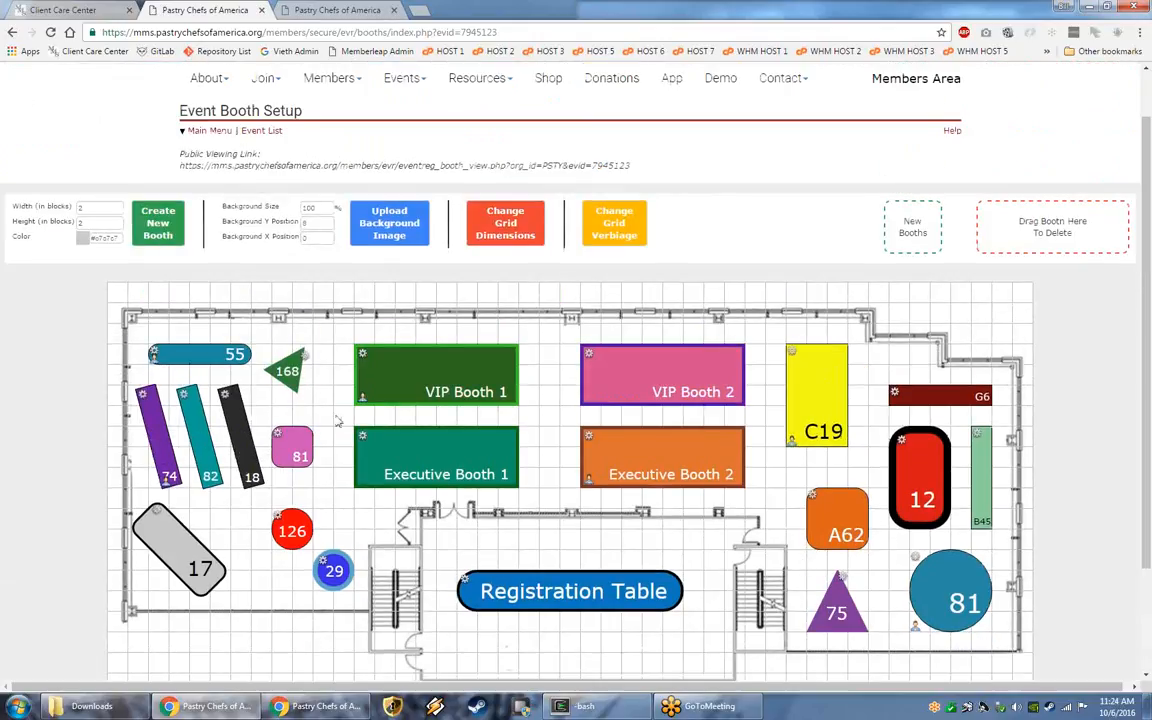
Switch to the public Booth Map of the Tradeshow - Annual Convention and check who reserved booth 55, VIP Booth 1 and Executive Booth 2.
scroll(311, 307, down, 1)
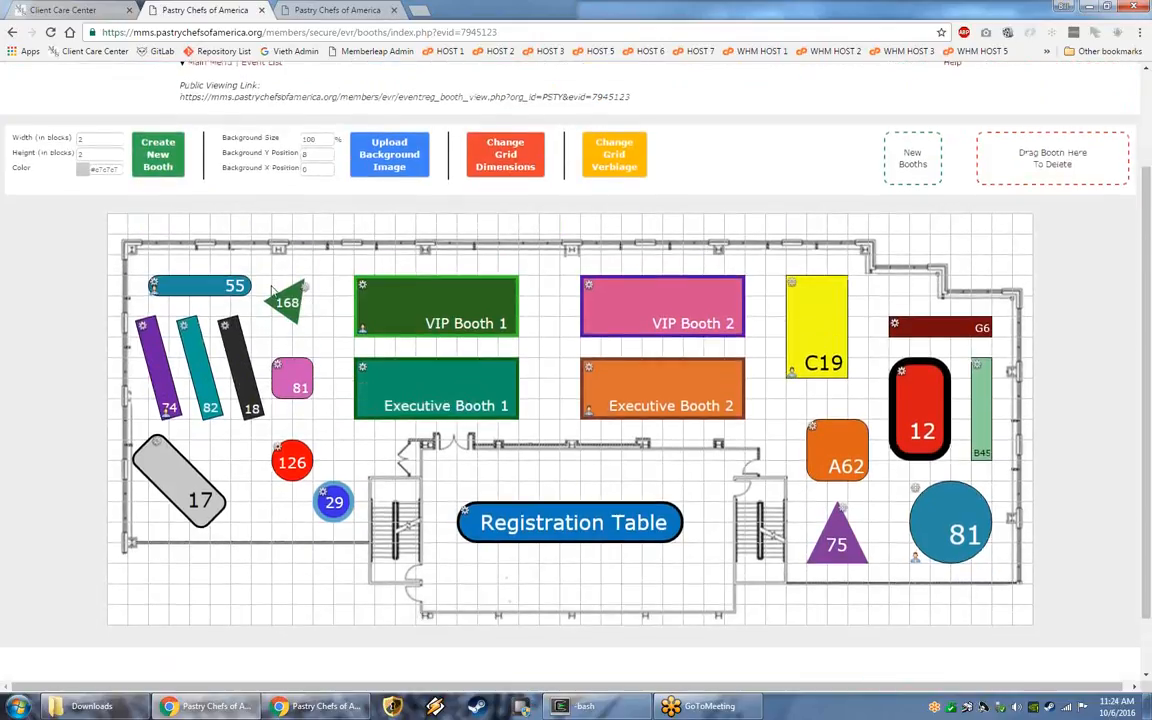
scroll(230, 110, up, 2)
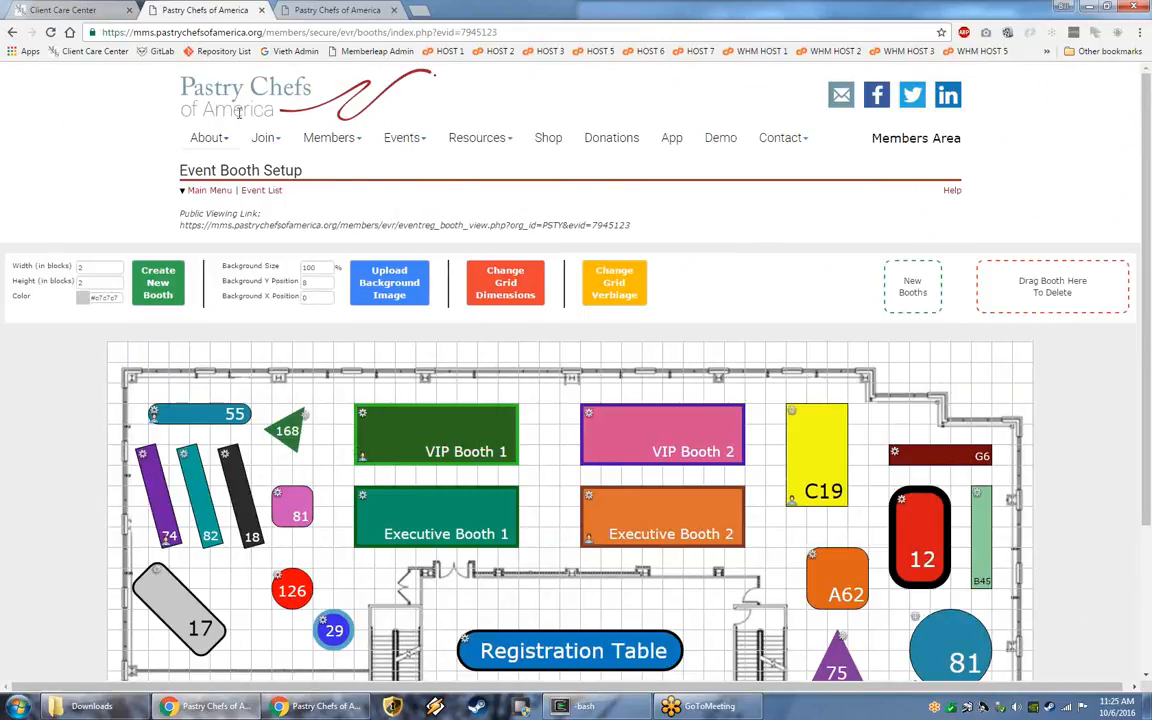
click(322, 704)
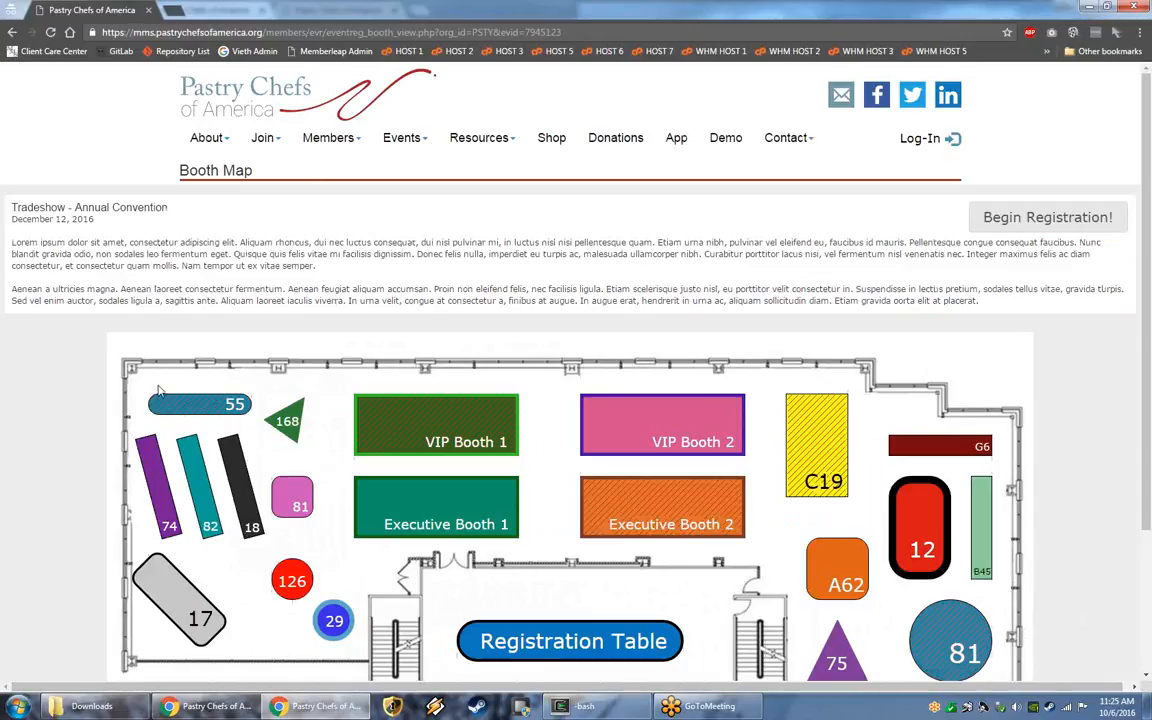
scroll(158, 390, down, 1)
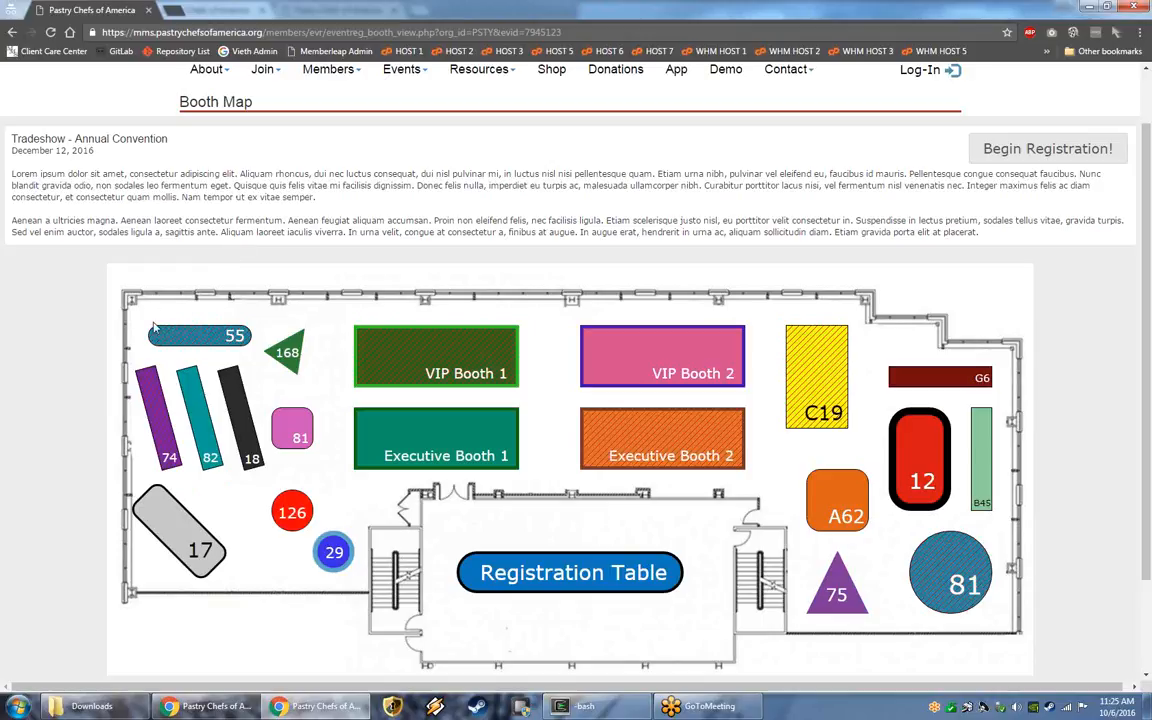
mouse_move(167, 340)
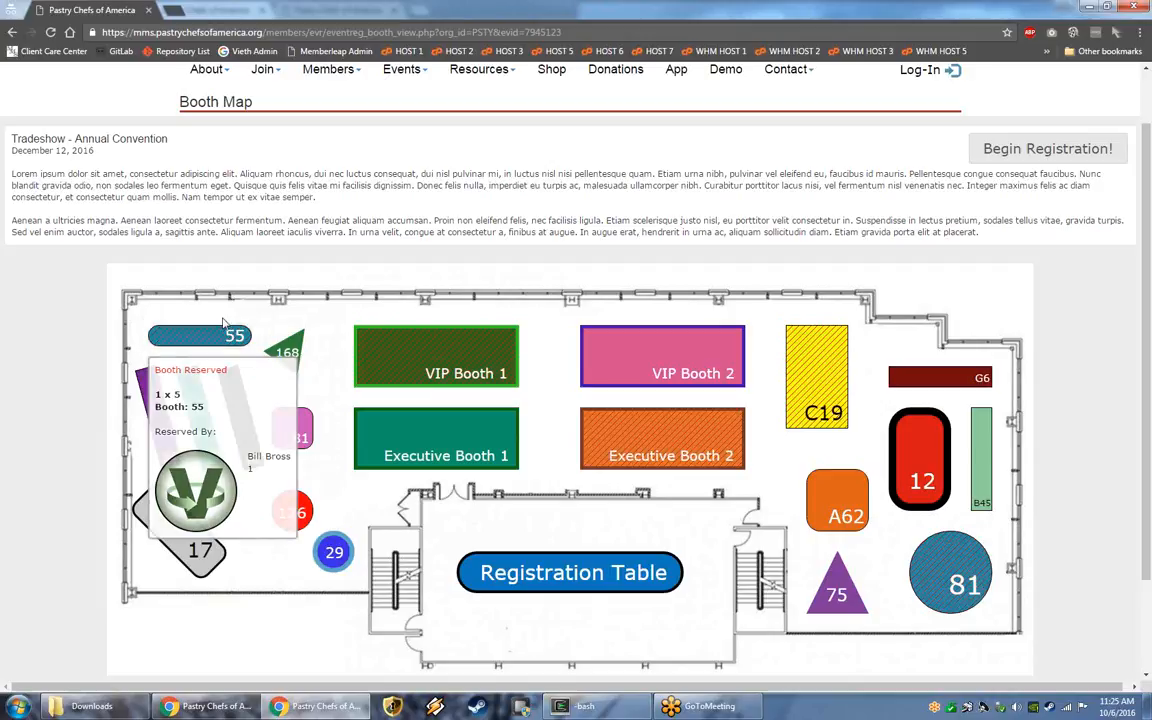
mouse_move(403, 344)
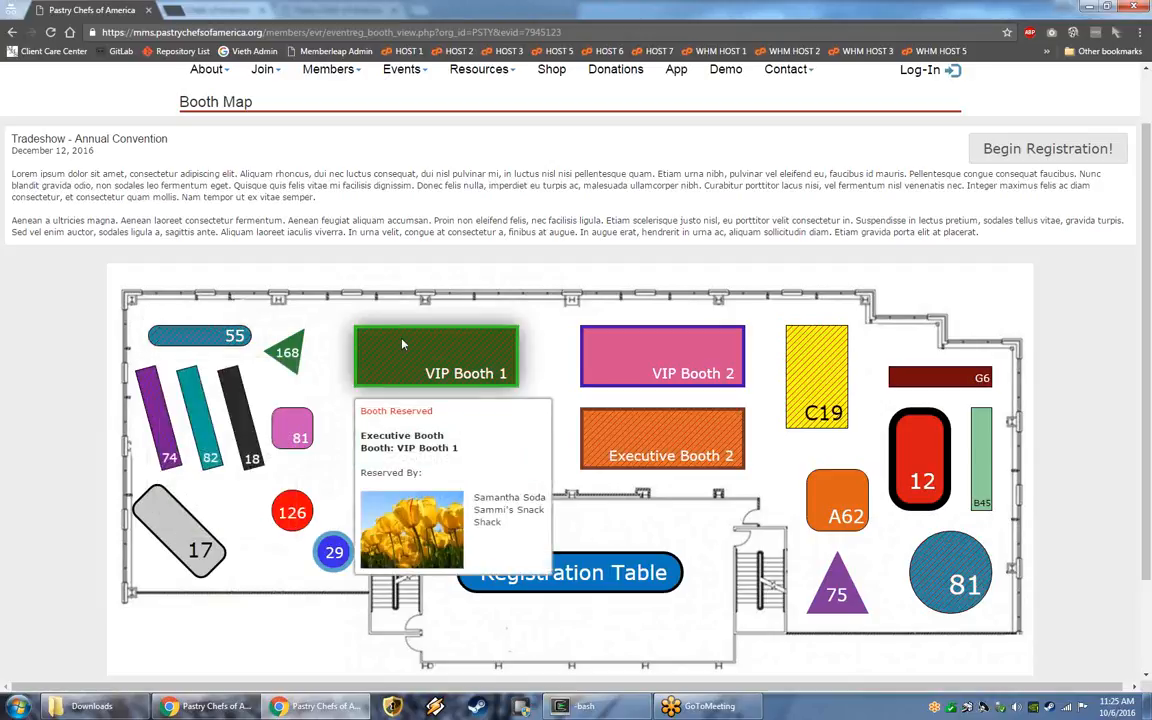
mouse_move(612, 437)
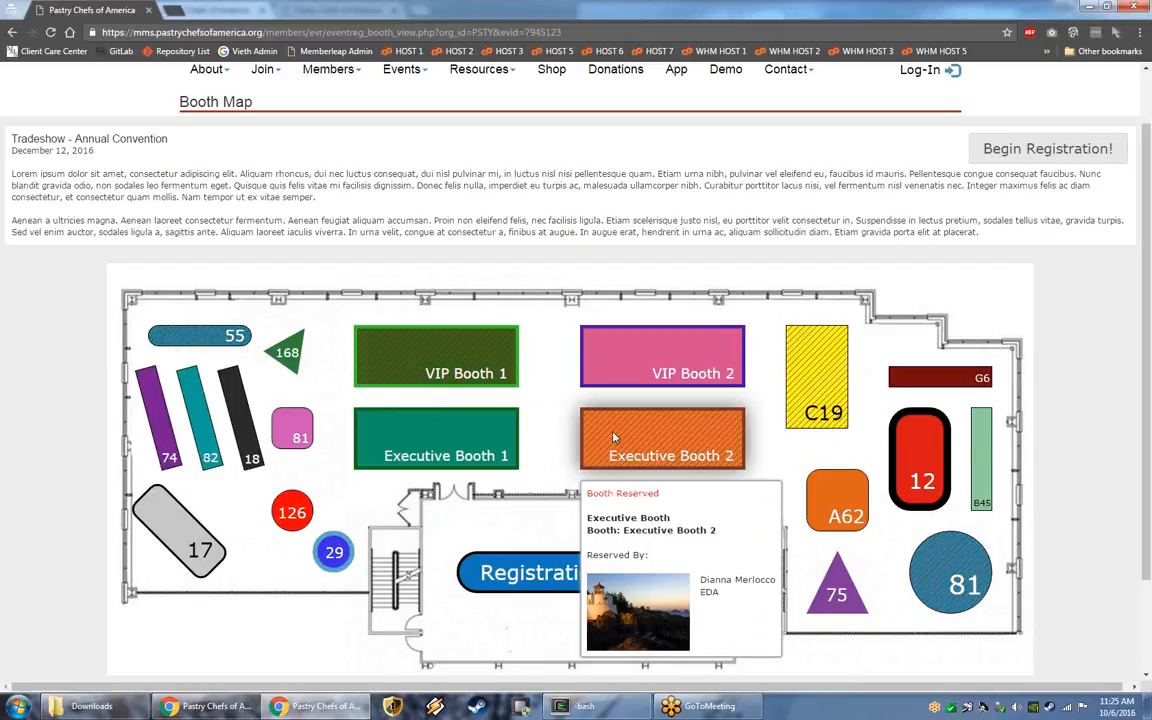
View the public map's details for Executive Booth 1 and the Registration Table.
mouse_move(460, 427)
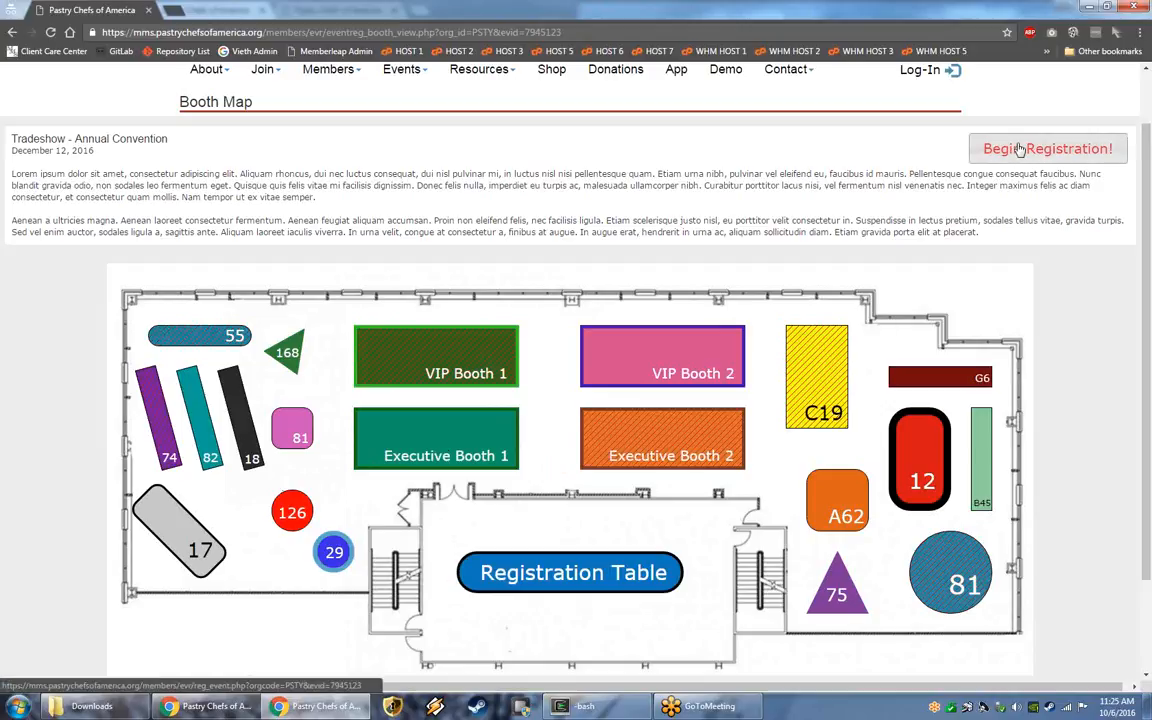
scroll(343, 492, down, 2)
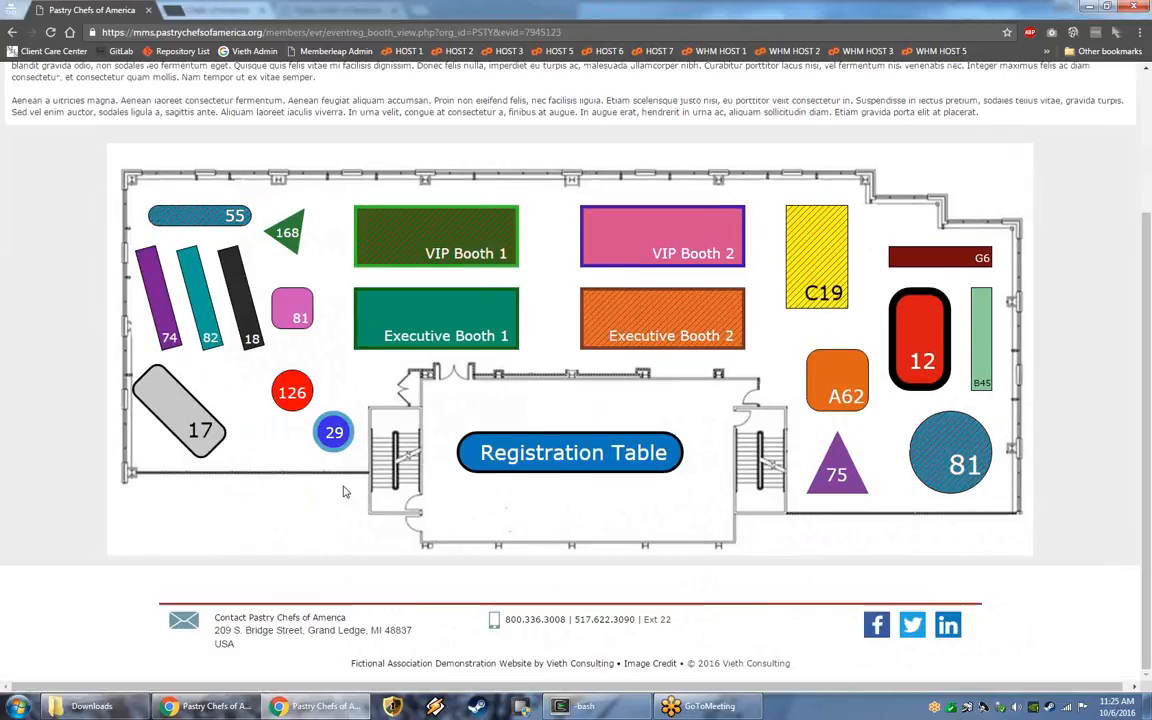
mouse_move(536, 472)
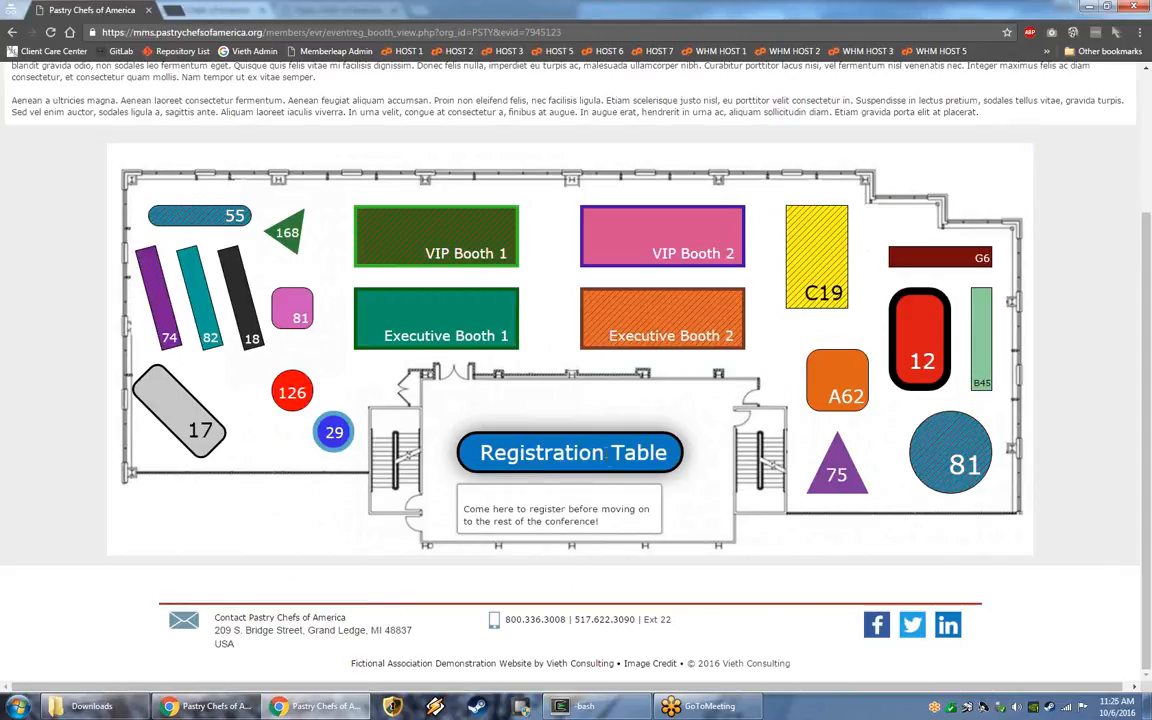
Begin registration for the Tradeshow - Annual Convention from the booth map and register as a guest.
scroll(850, 300, up, 3)
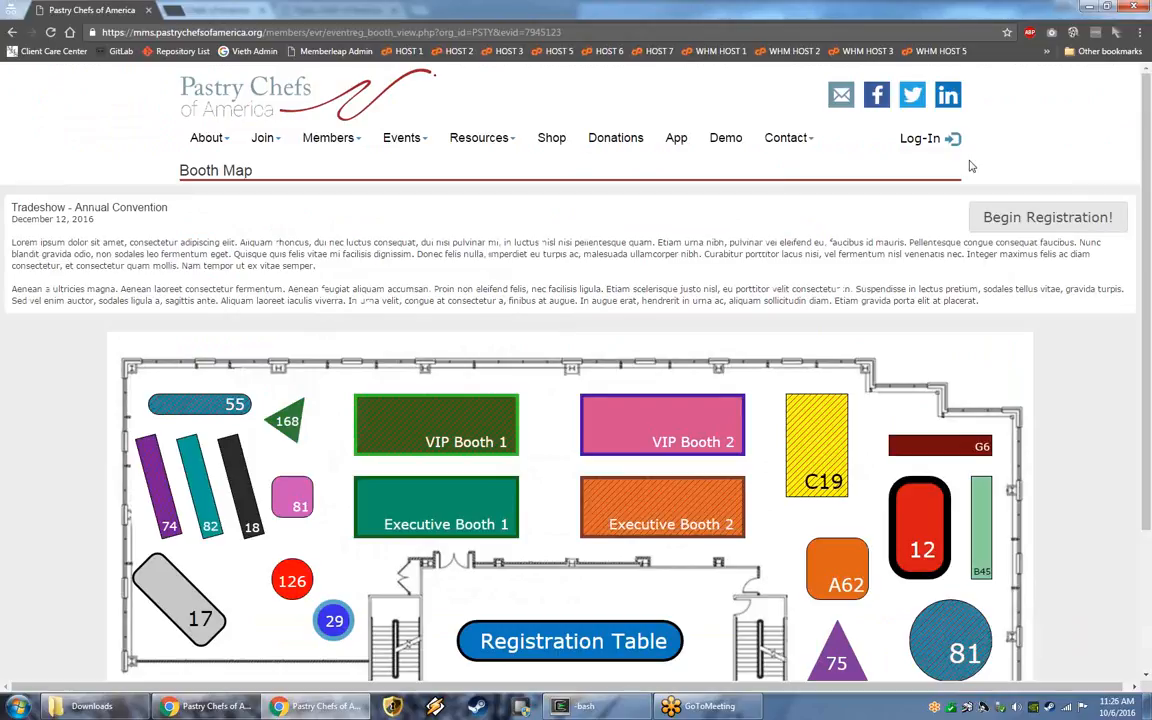
click(988, 222)
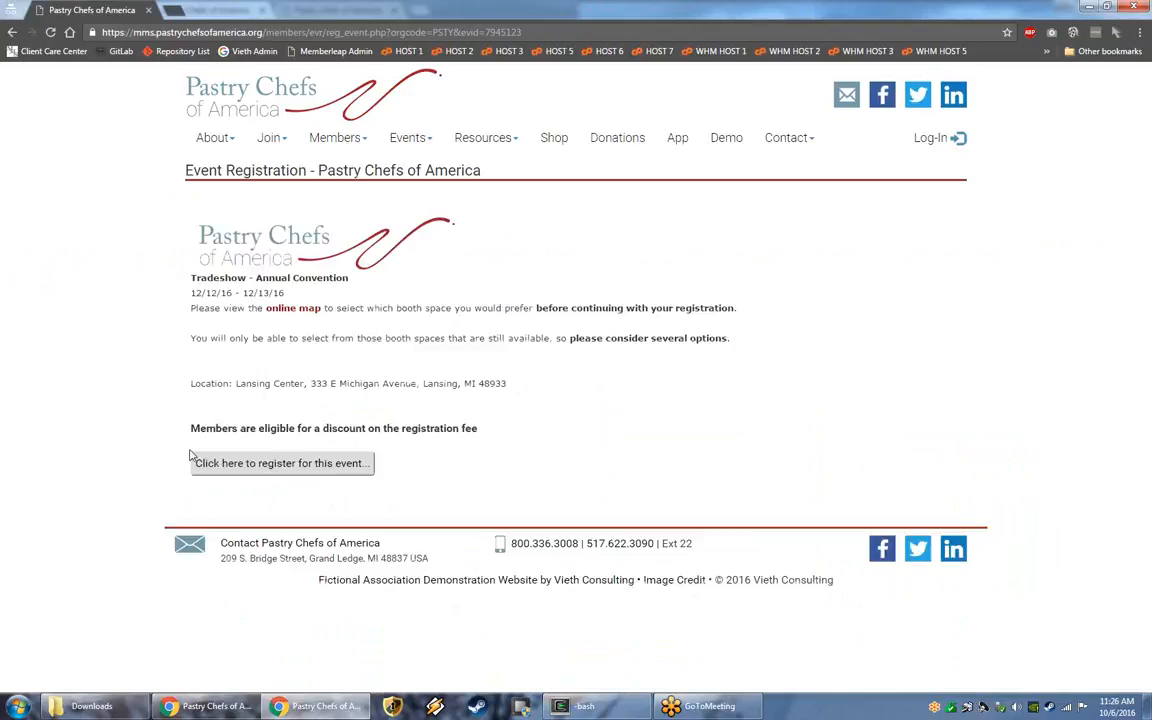
click(196, 462)
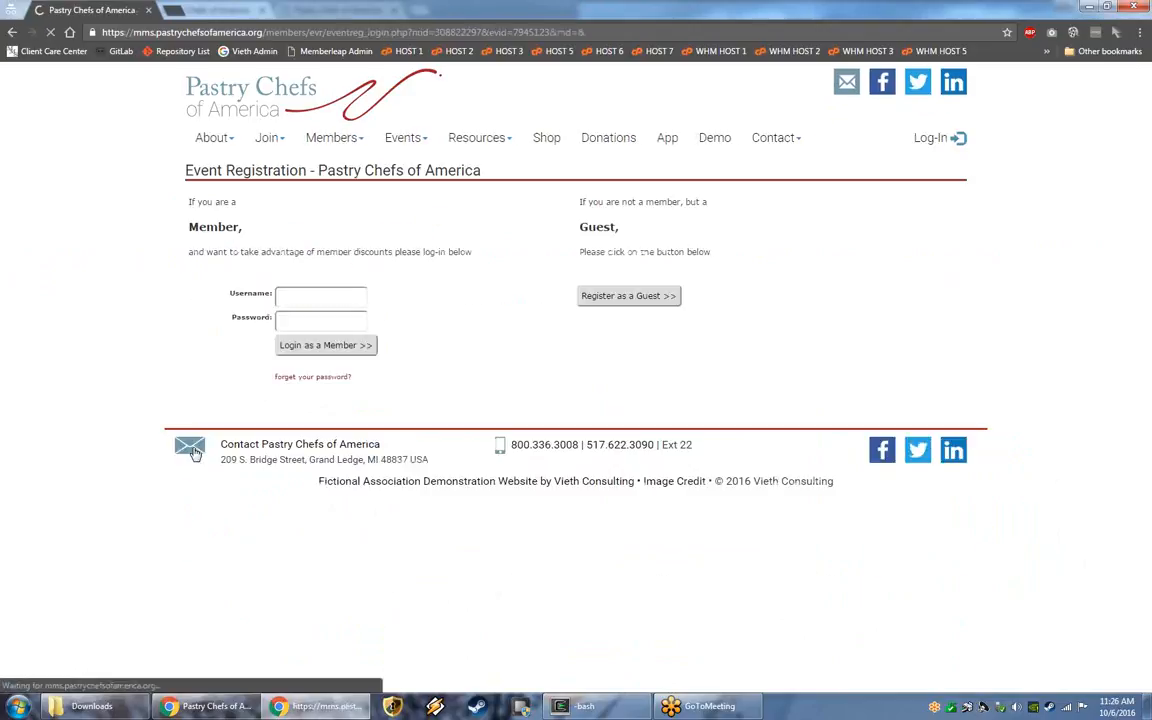
click(588, 296)
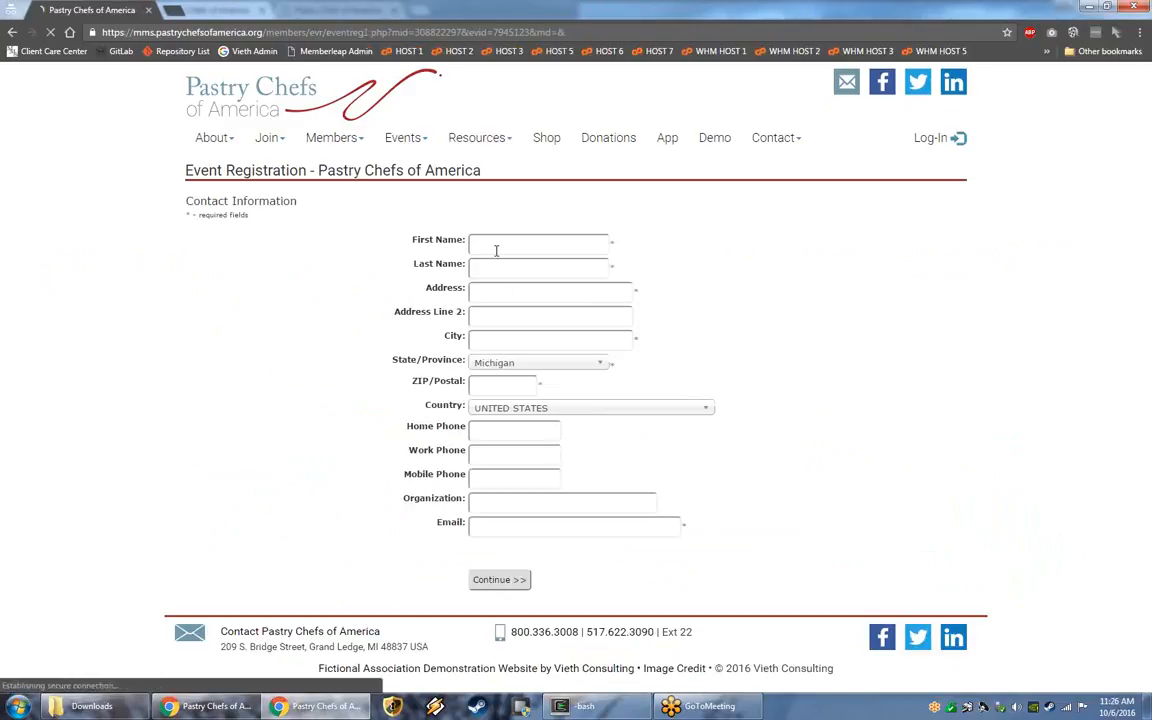
Enter 1 as placeholder text in the contact form's name, address and city fields, keeping Michigan as the state.
click(496, 251)
text(1)
key(Tab)
text(1)
key(Tab)
text(1)
key(Tab)
text(1)
key(Tab)
text(1)
key(Tab)
text(1)
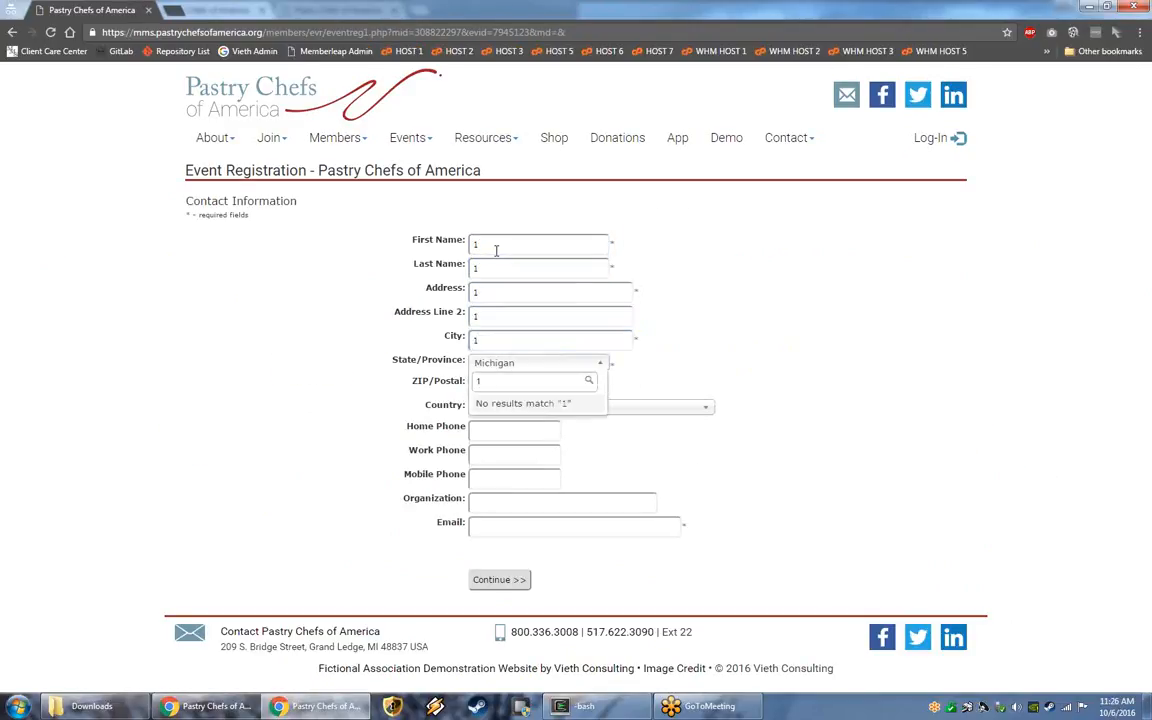
Fill the ZIP, phone and organization fields with 1 and enter the contact's e-mail, keeping UNITED STATES as the country.
key(Tab)
text(1)
key(Tab)
key(Tab)
text(1)
key(Tab)
text(1)
key(Tab)
text(1)
key(Tab)
text(1)
key(Tab)
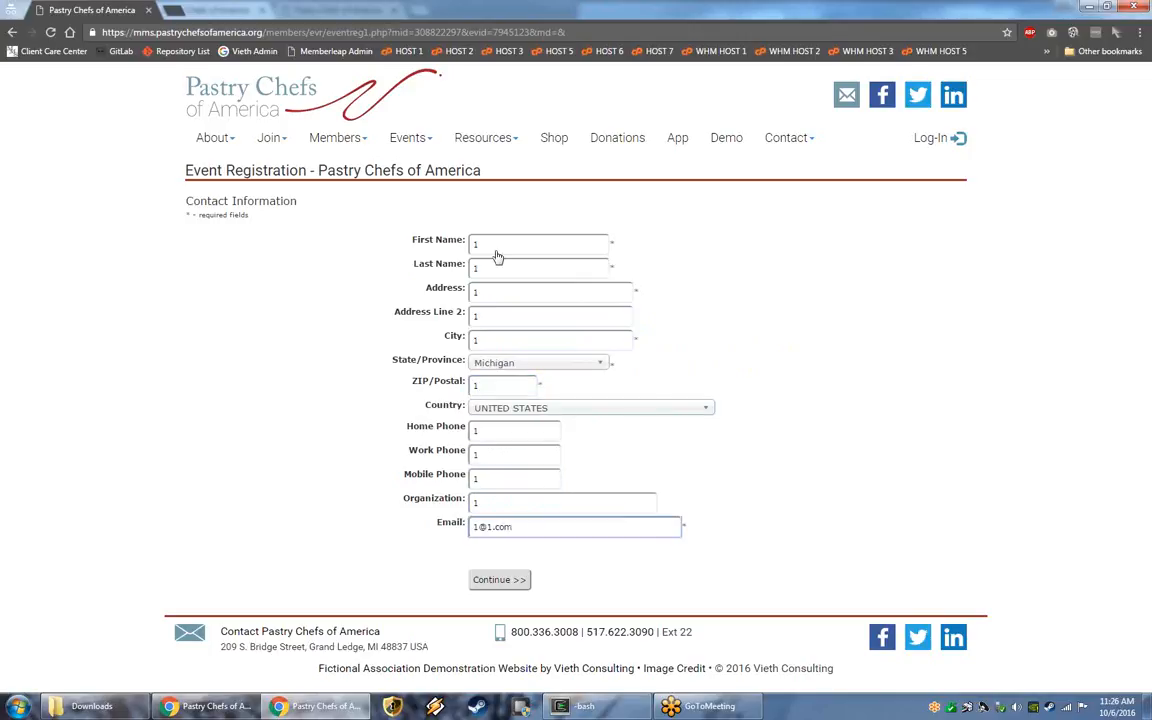
Submit the contact information and decline joining as a new member with "No, not at this time".
click(497, 582)
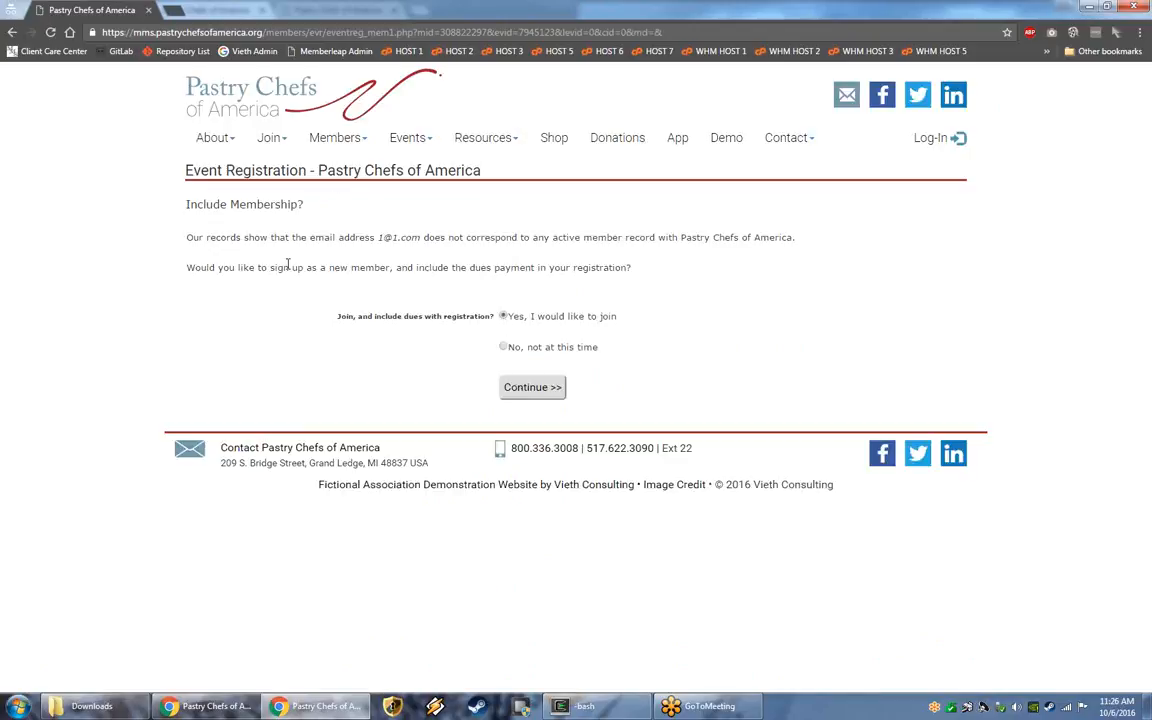
click(504, 348)
click(533, 388)
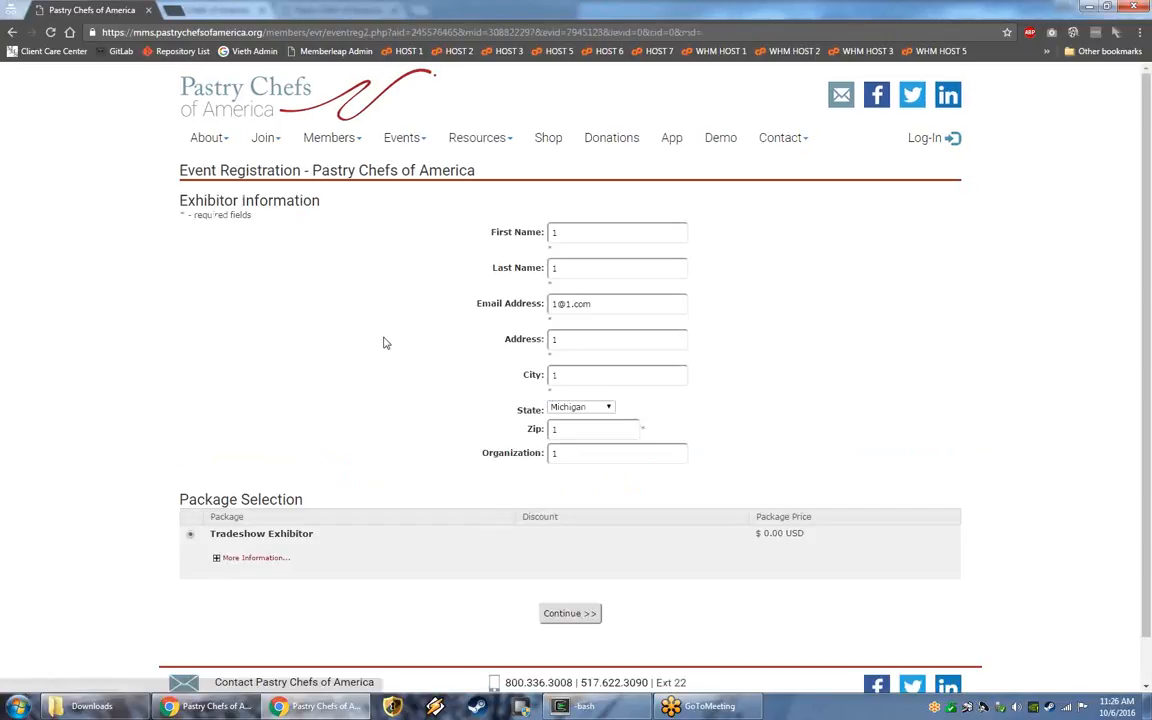
Continue with the Tradeshow Exhibitor package to the registration summary and reopen the exhibitor's information for changes.
scroll(383, 411, down, 1)
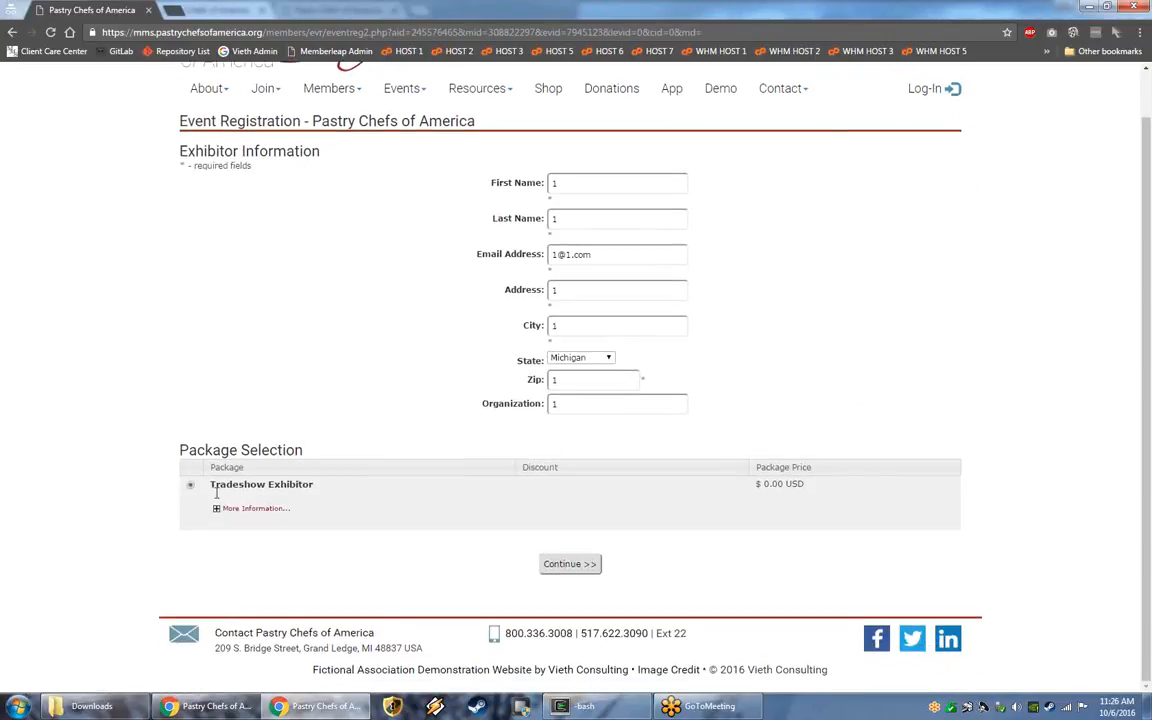
click(582, 572)
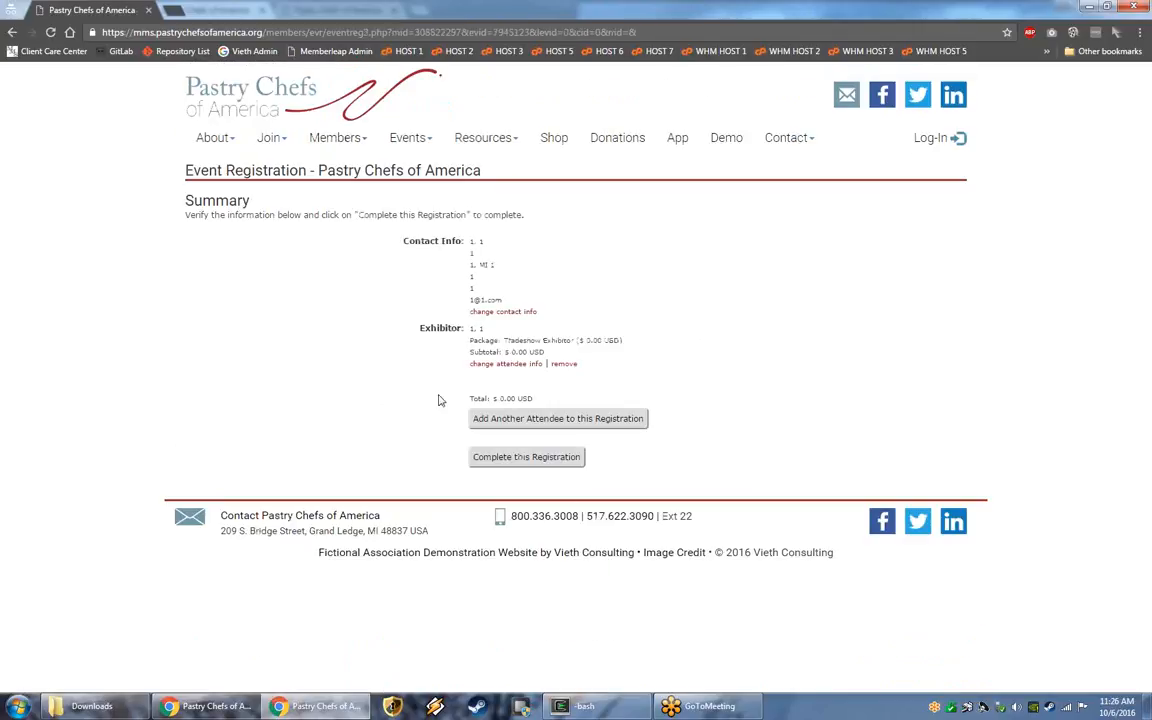
click(505, 366)
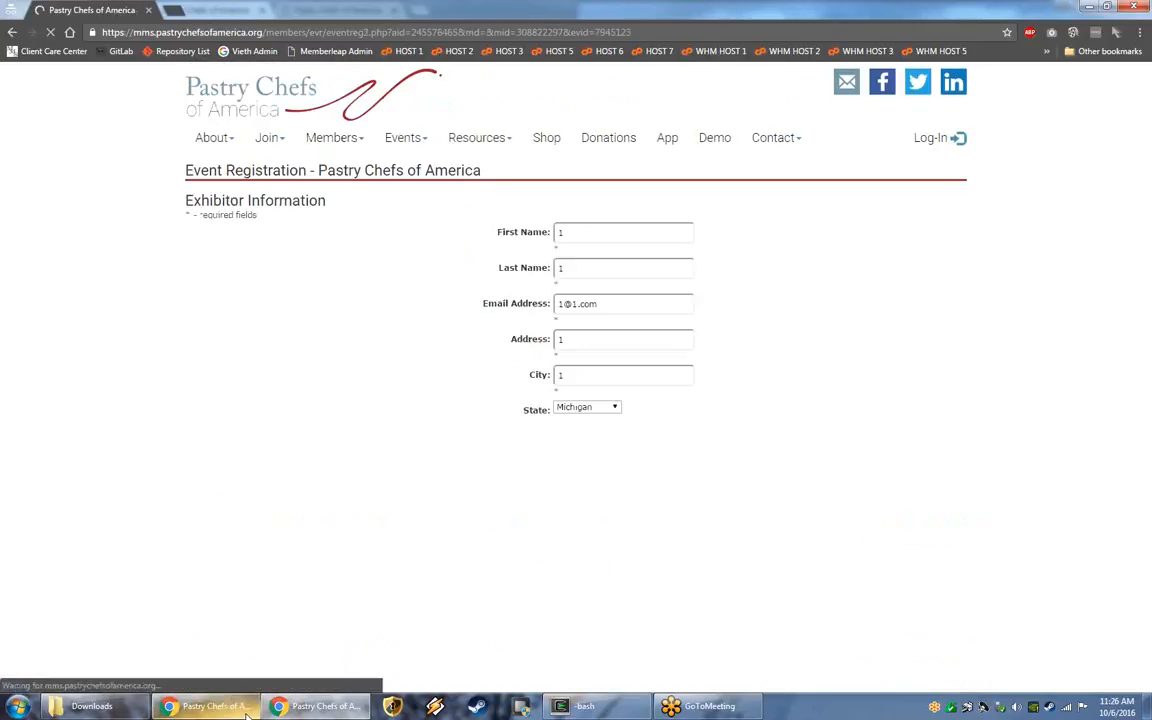
In the admin browser window, load the event list in a new tab and open the Tradeshow - Annual Convention event for editing.
mouse_move(212, 706)
click(187, 628)
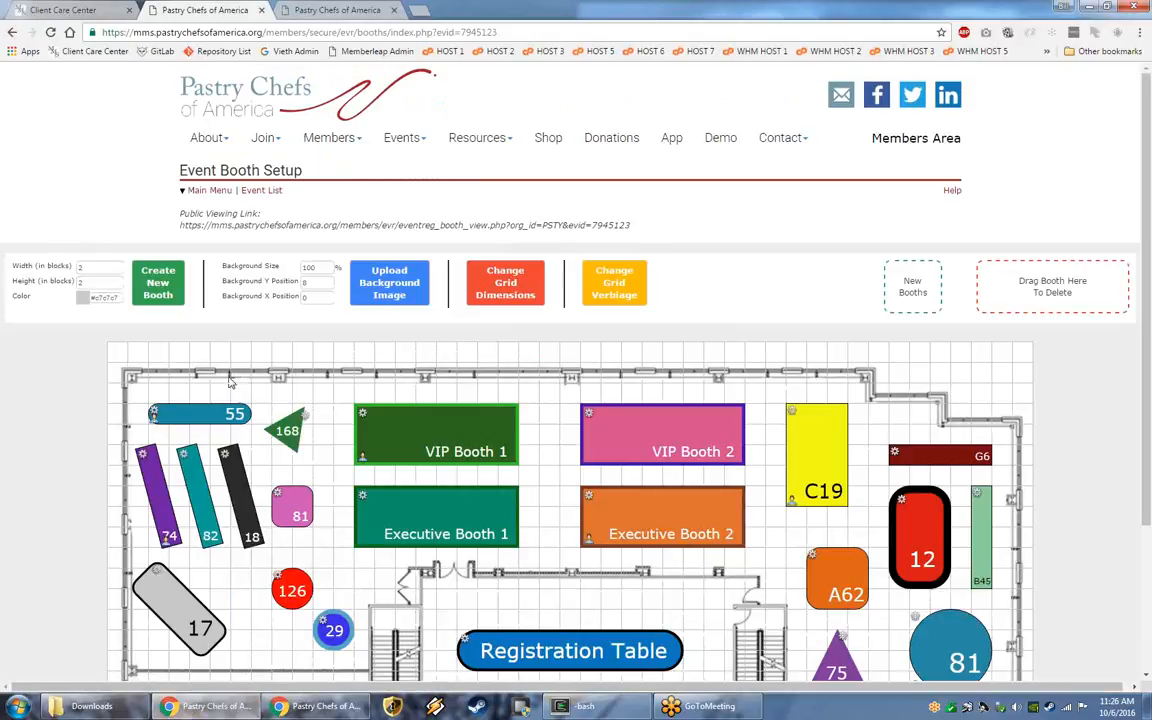
click(278, 12)
click(200, 12)
middle_click(263, 191)
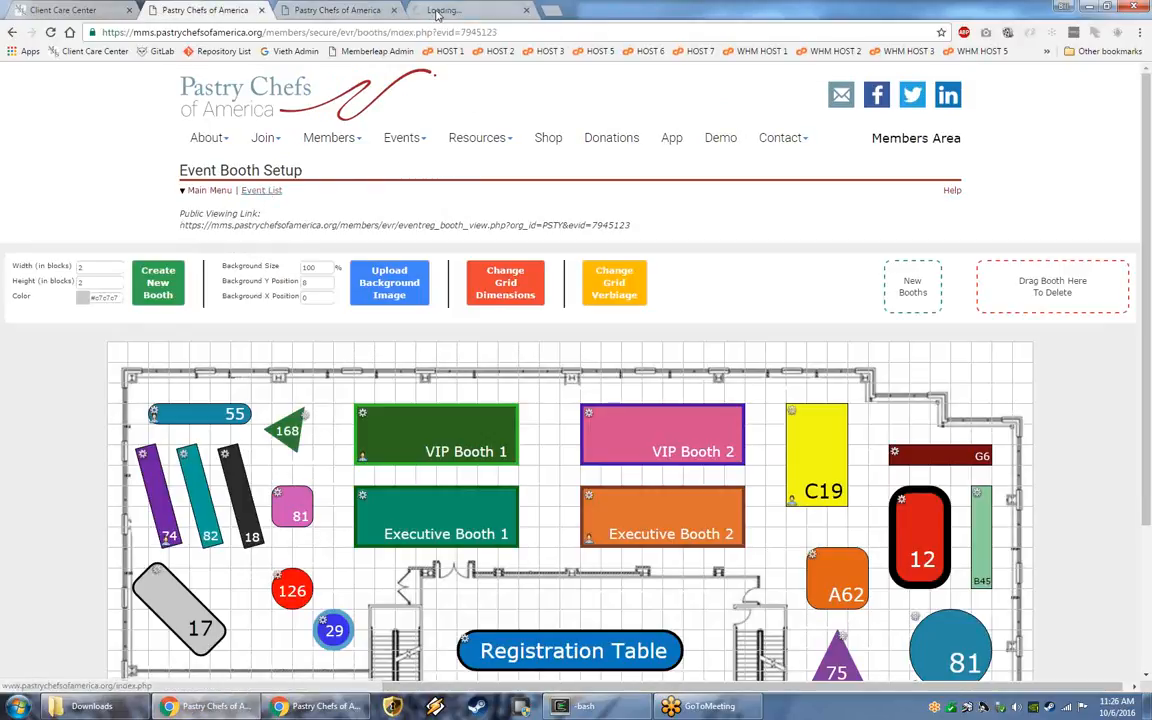
click(440, 12)
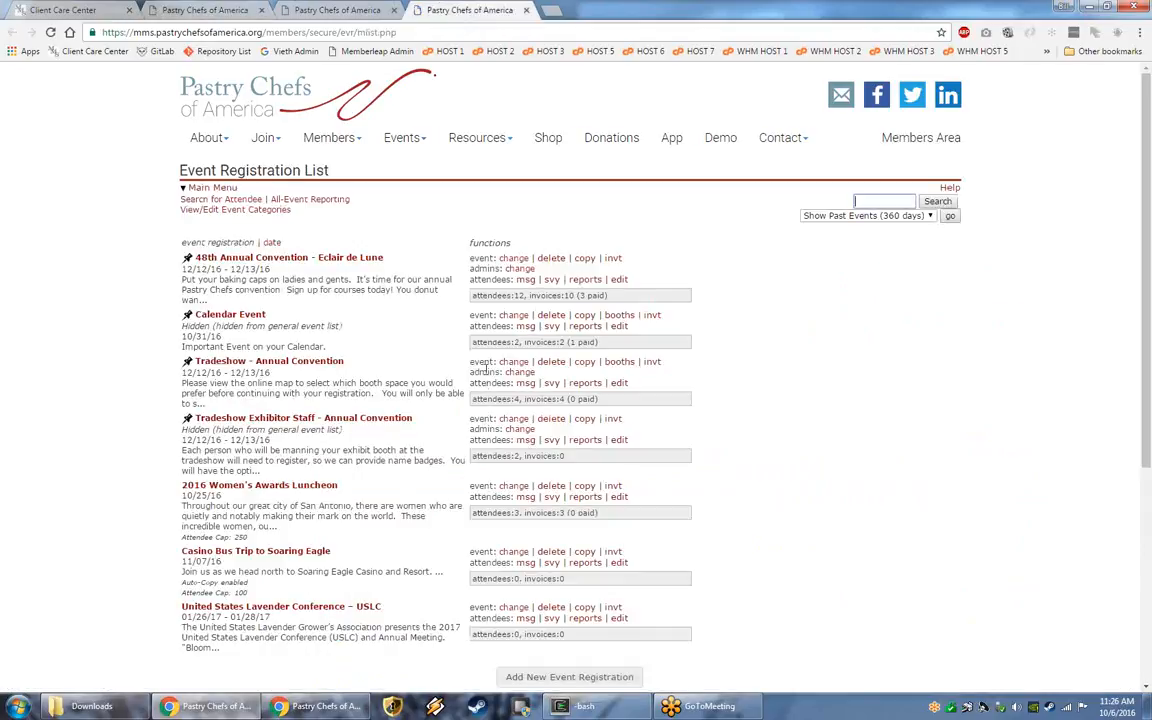
click(506, 362)
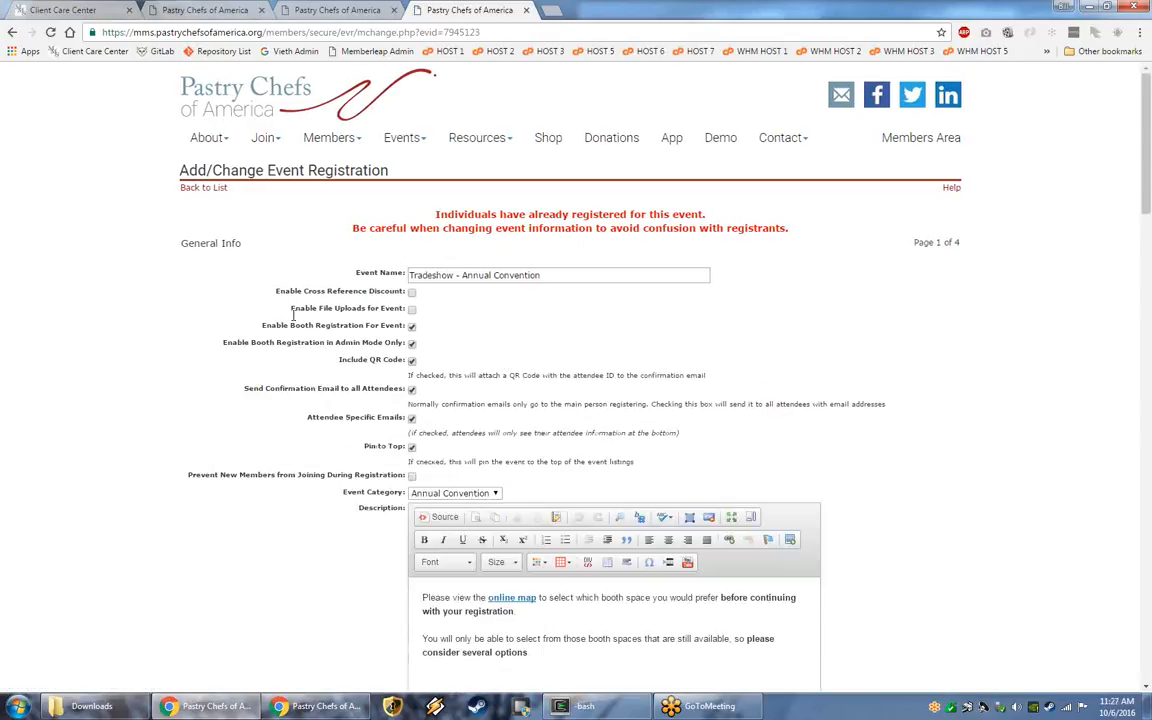
Disable booth registration in admin mode only for the event, save the general info, and go back to the event list.
click(320, 705)
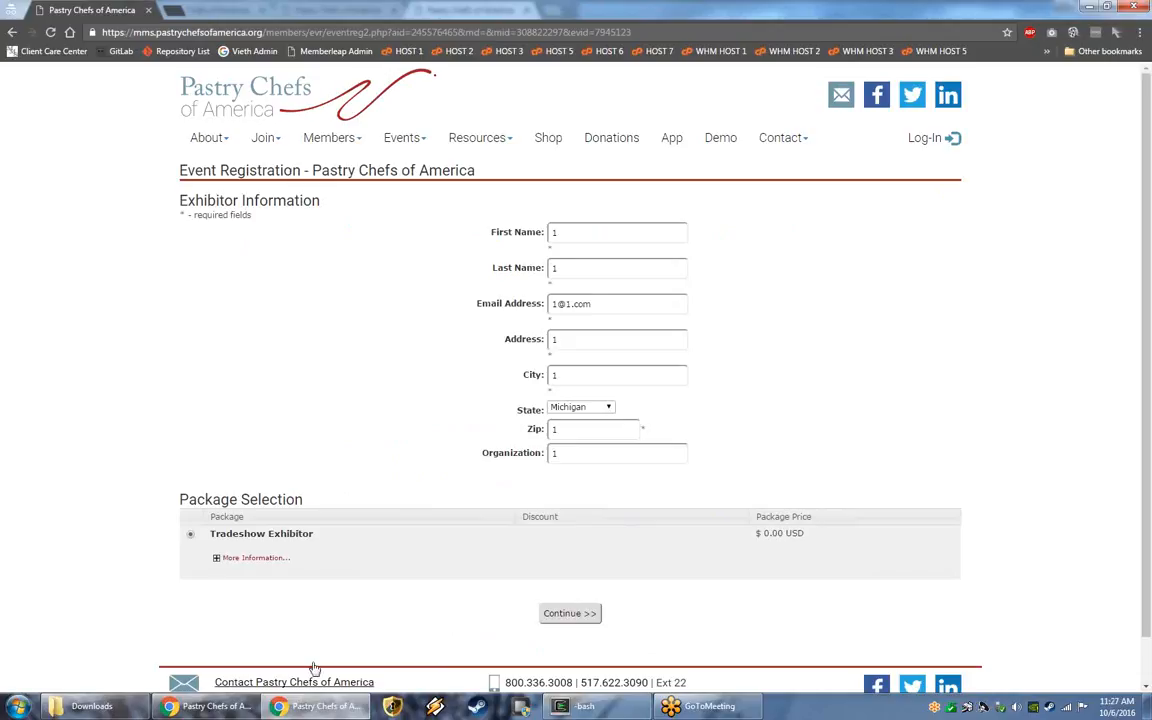
click(209, 706)
drag(222, 342, 406, 340)
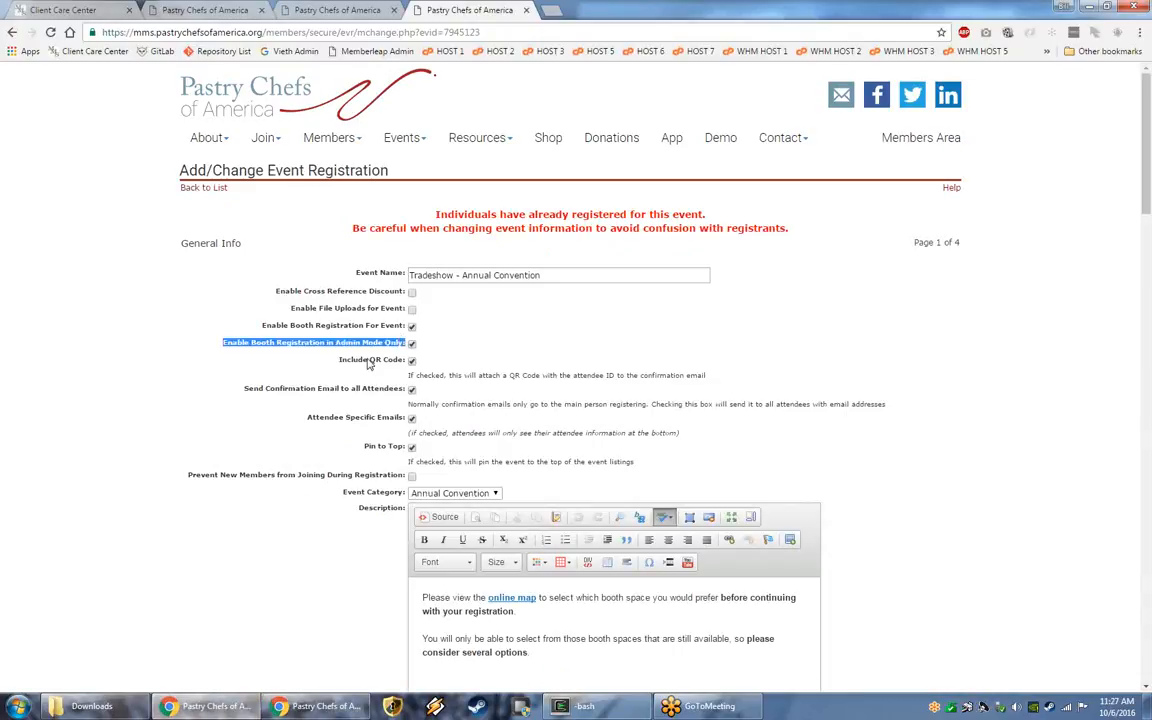
click(411, 343)
click(553, 274)
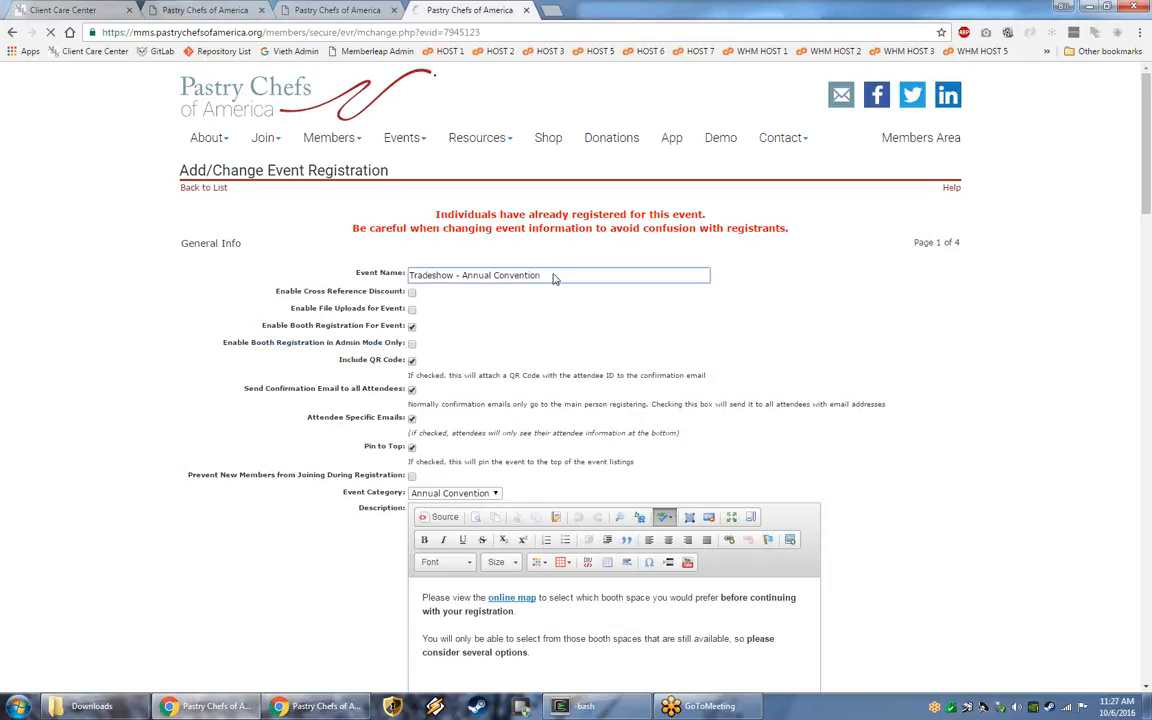
key(Return)
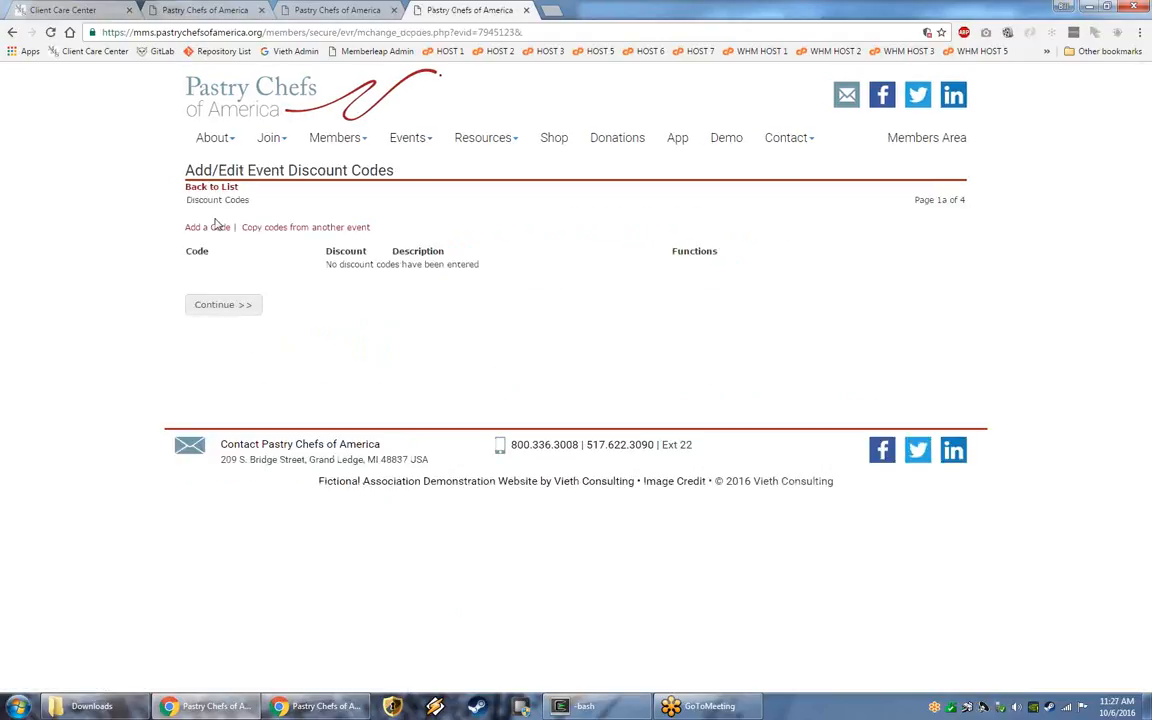
click(200, 186)
Continue the guest exhibitor registration to the booth selection map and check the details of VIP Booth 1, Executive Booth 2 and the Registration Table.
click(327, 707)
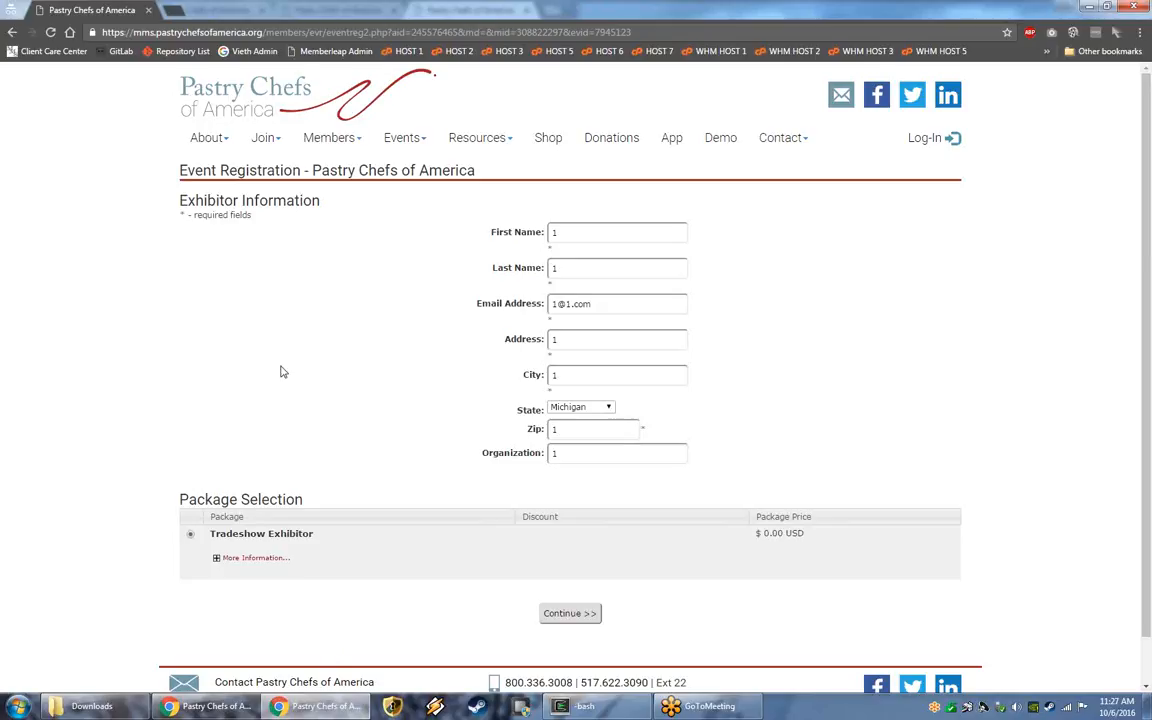
click(579, 618)
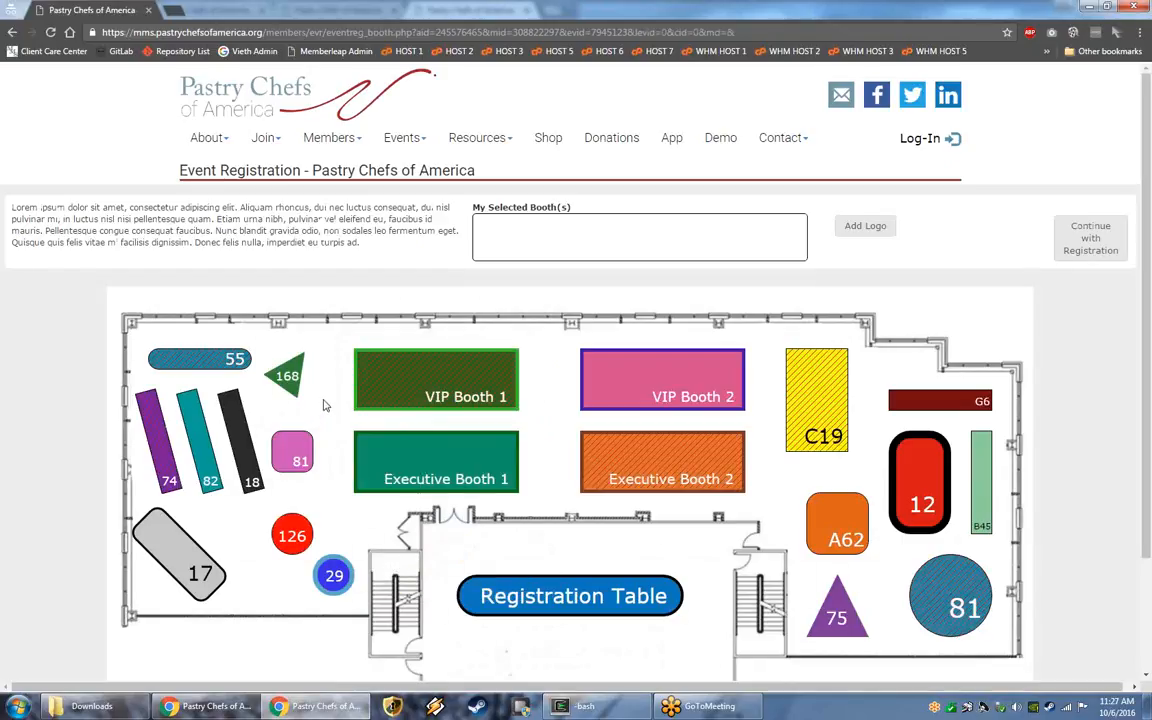
mouse_move(420, 392)
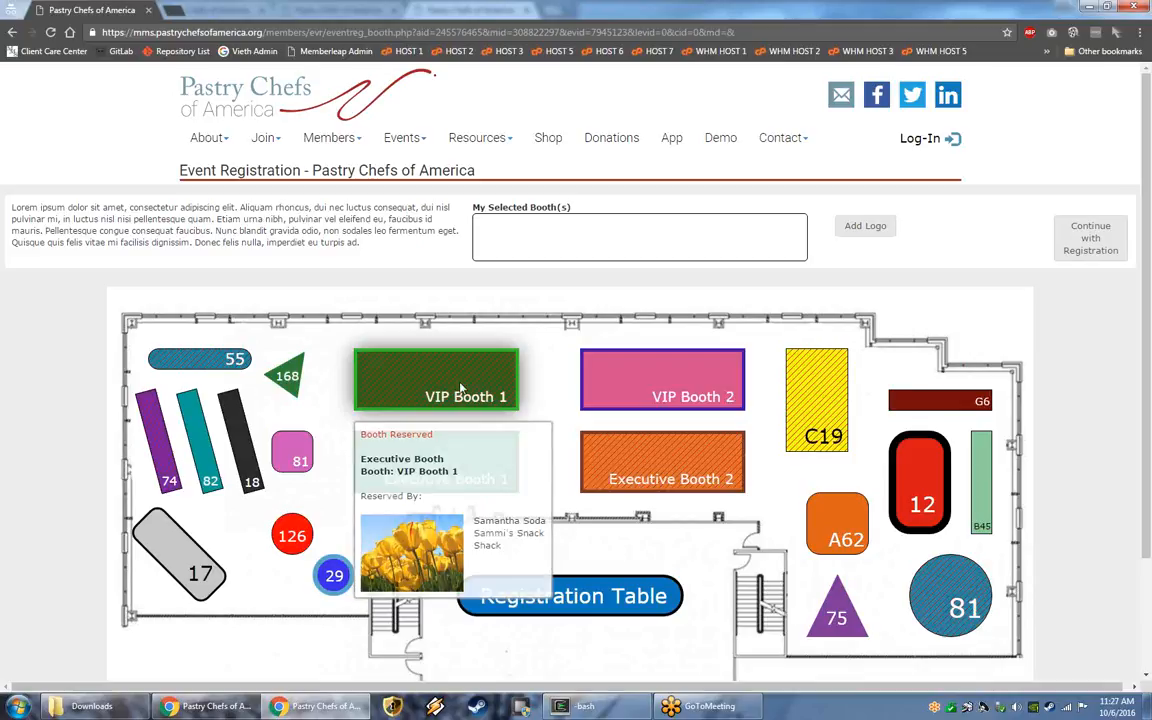
mouse_move(645, 476)
mouse_move(530, 596)
scroll(530, 596, down, 1)
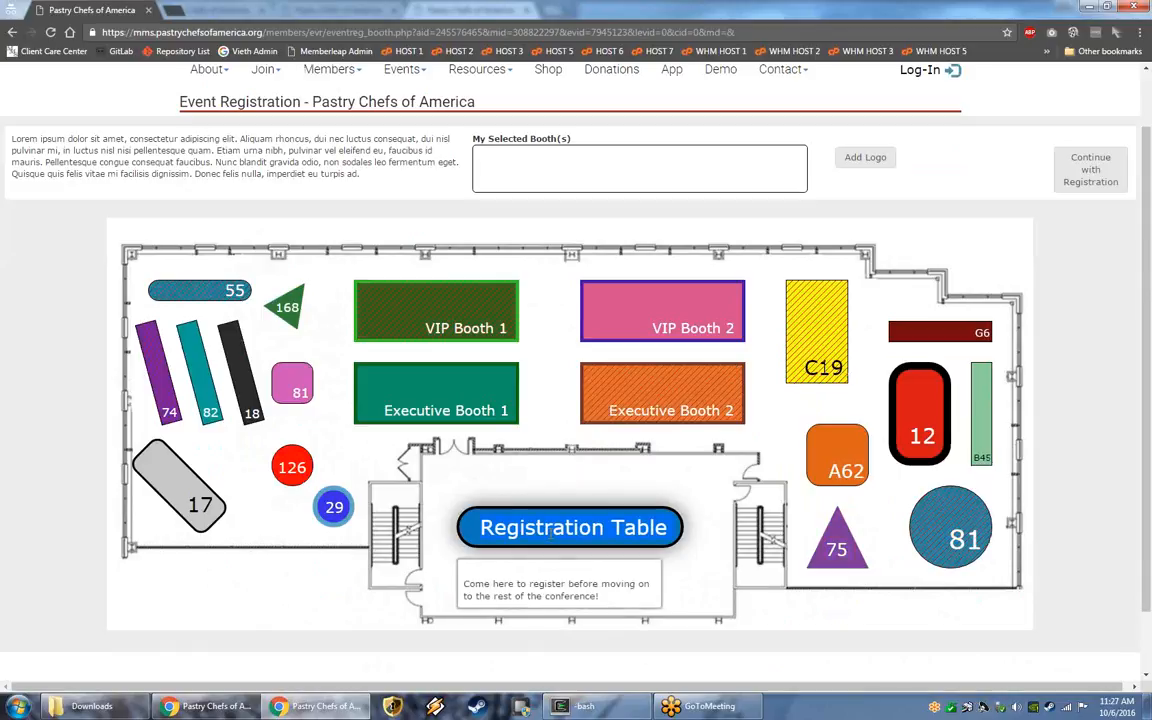
Check the details of Executive Booth 1 on the booth map and add it to the registration.
mouse_move(484, 396)
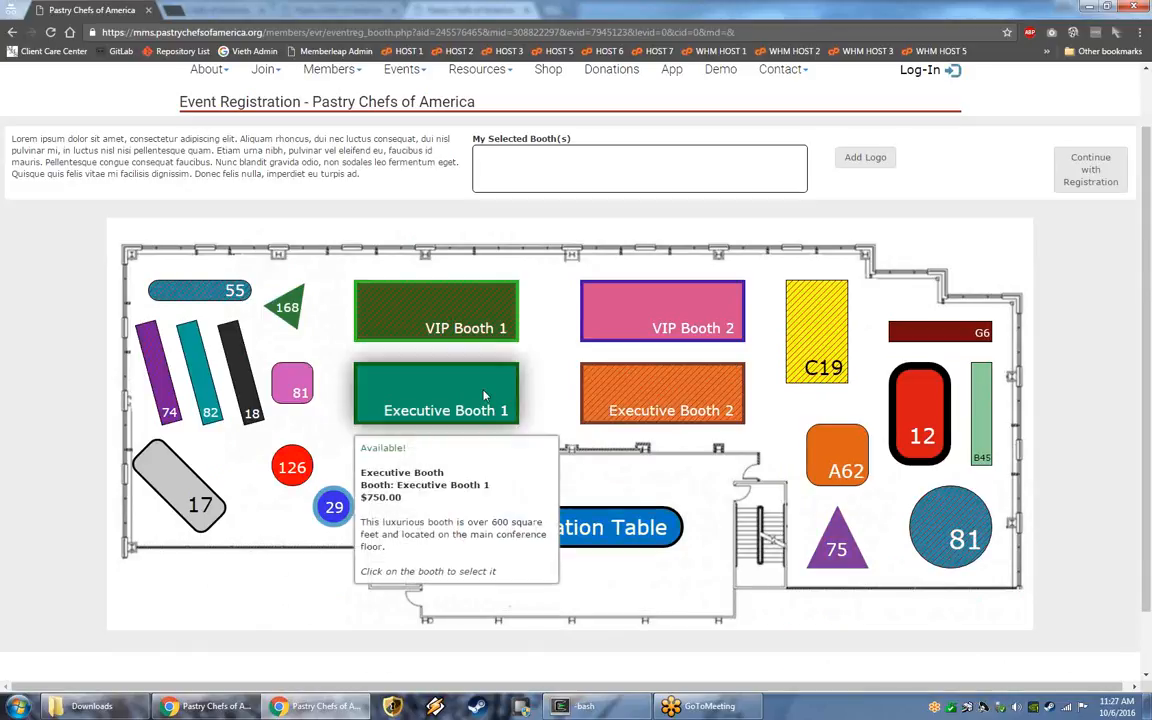
click(484, 390)
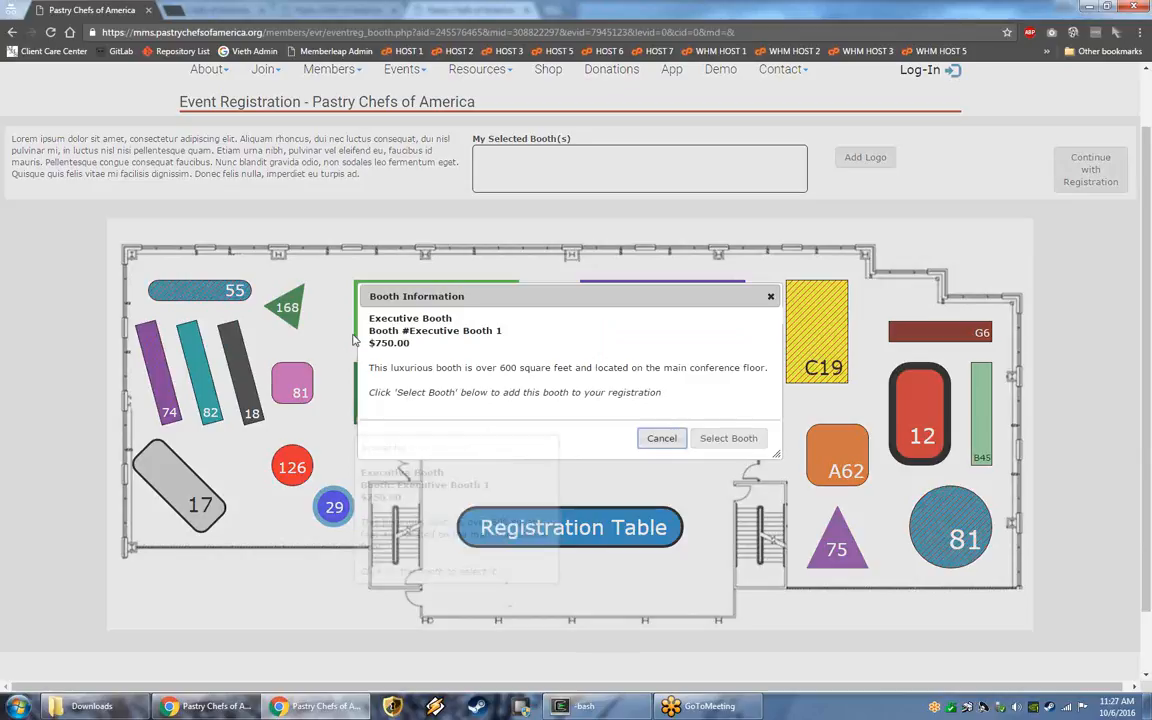
drag(367, 322, 540, 377)
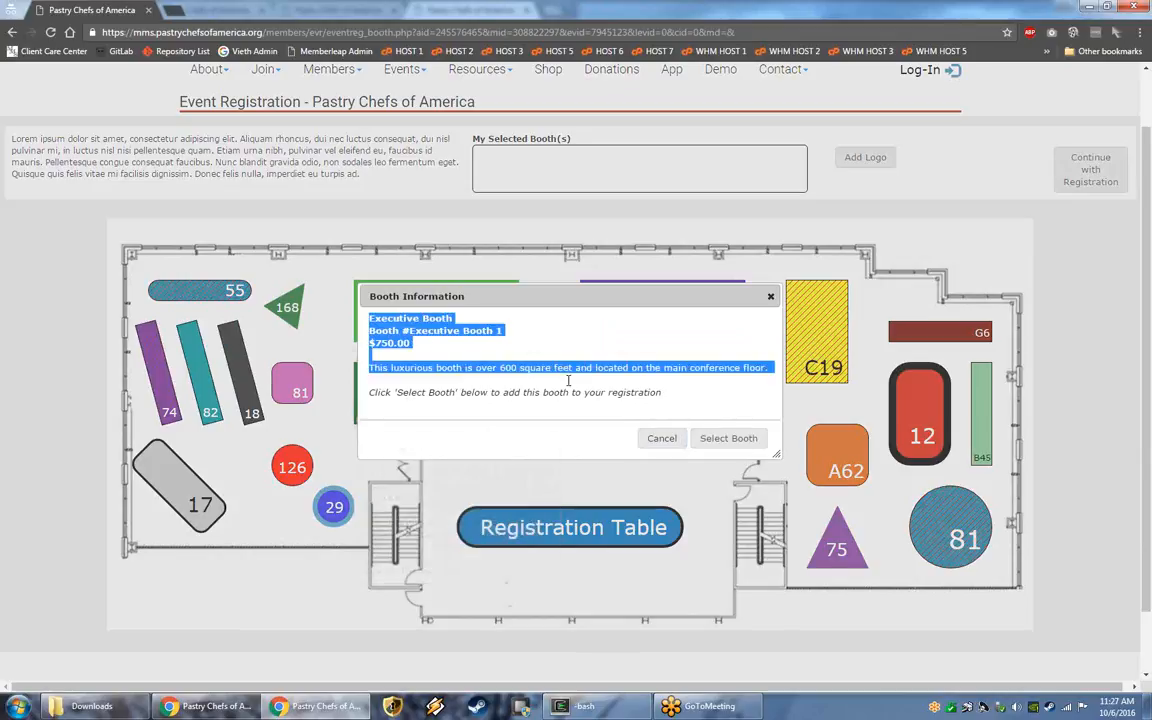
click(621, 390)
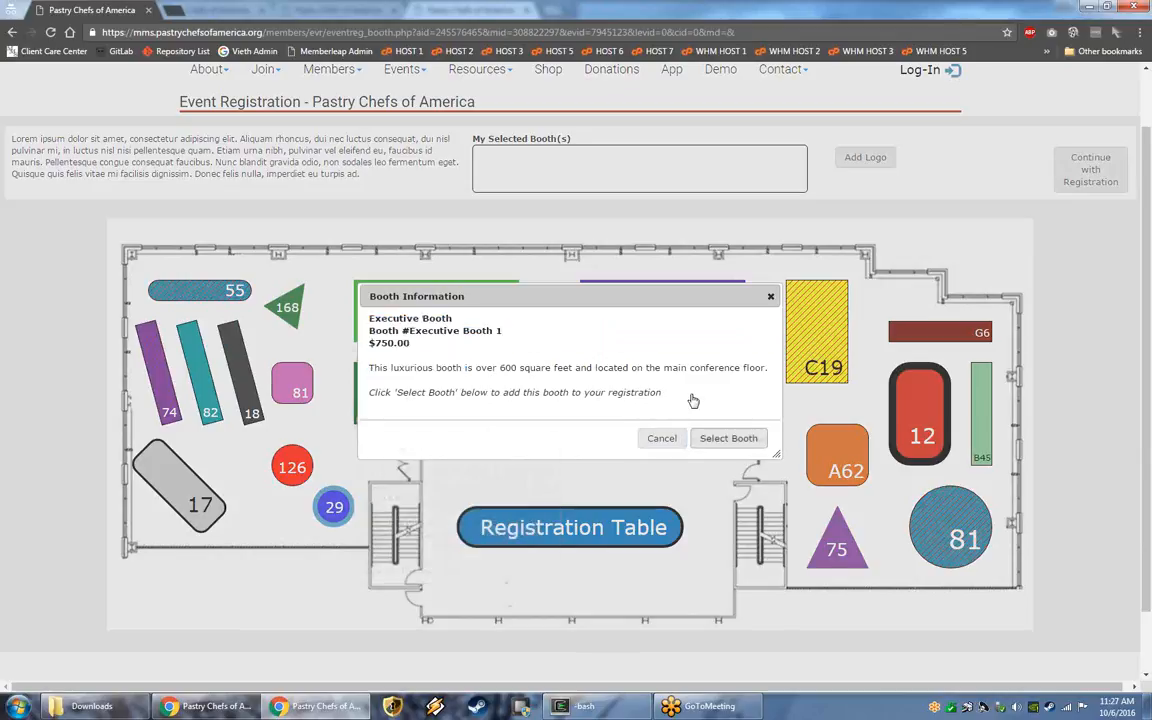
click(741, 443)
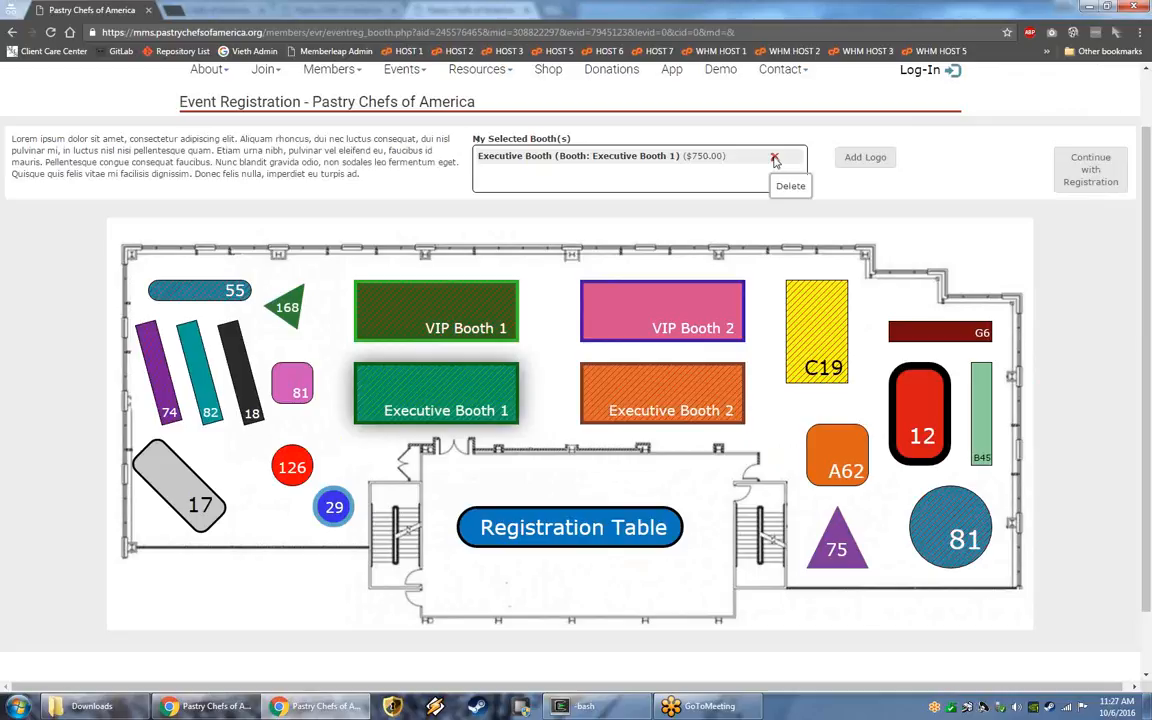
Upload the exhibitor's logo image from the Downloads folder as the booth logo.
click(866, 158)
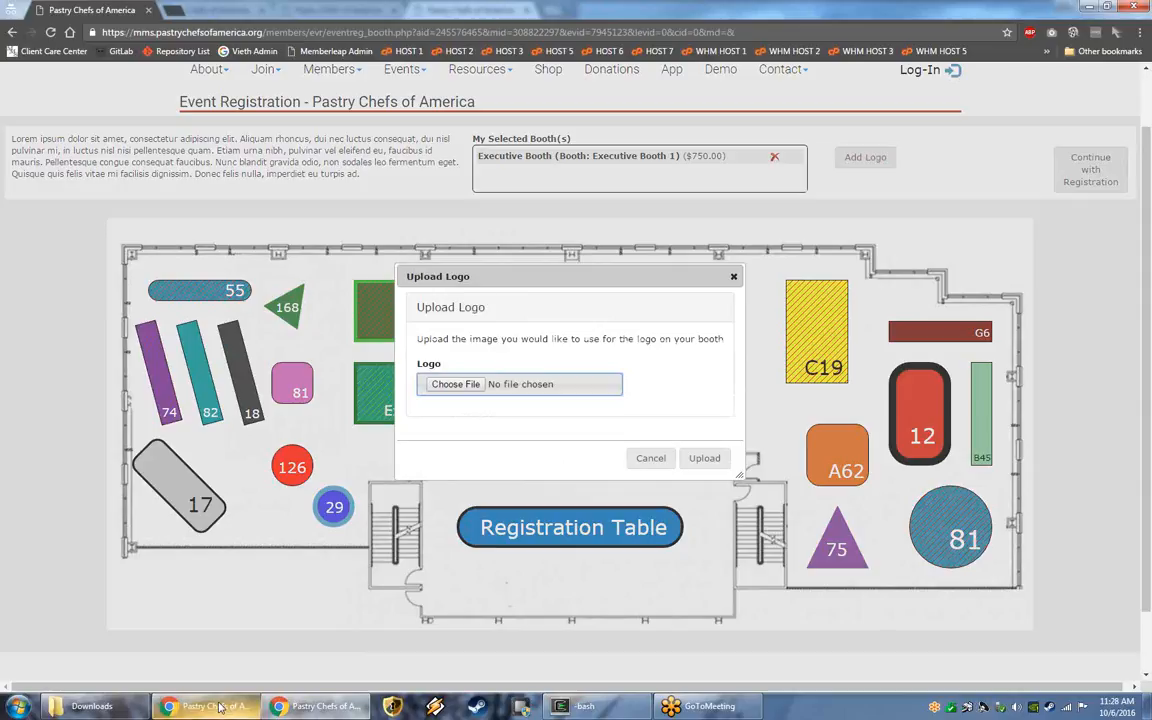
click(88, 706)
drag(849, 123, 466, 386)
click(702, 458)
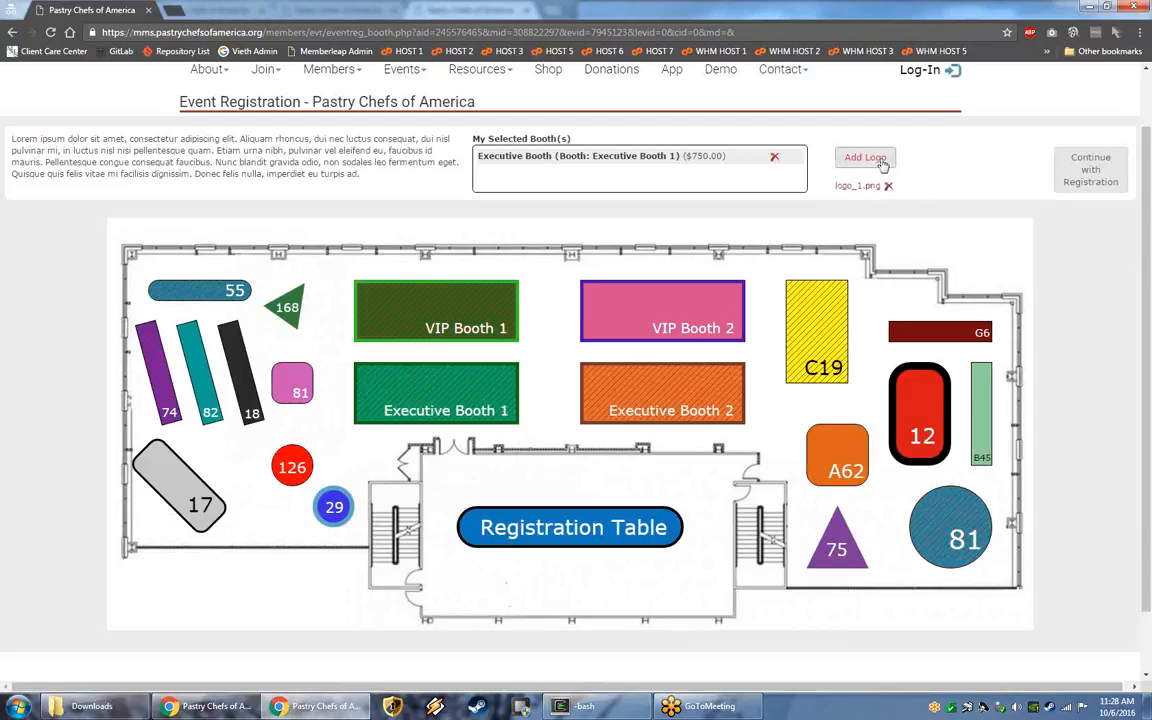
Review the introductory text above the booth map, then add Angled Booth 17 to the selected booths.
scroll(870, 193, down, 2)
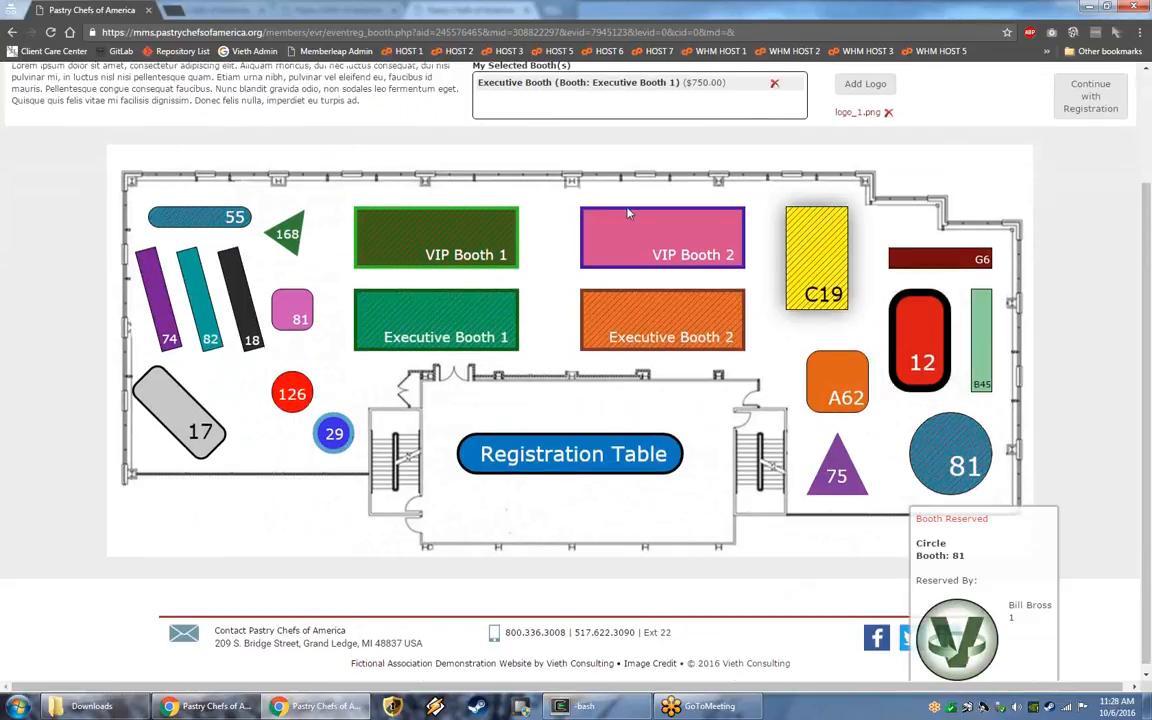
scroll(429, 213, up, 3)
drag(12, 201, 395, 237)
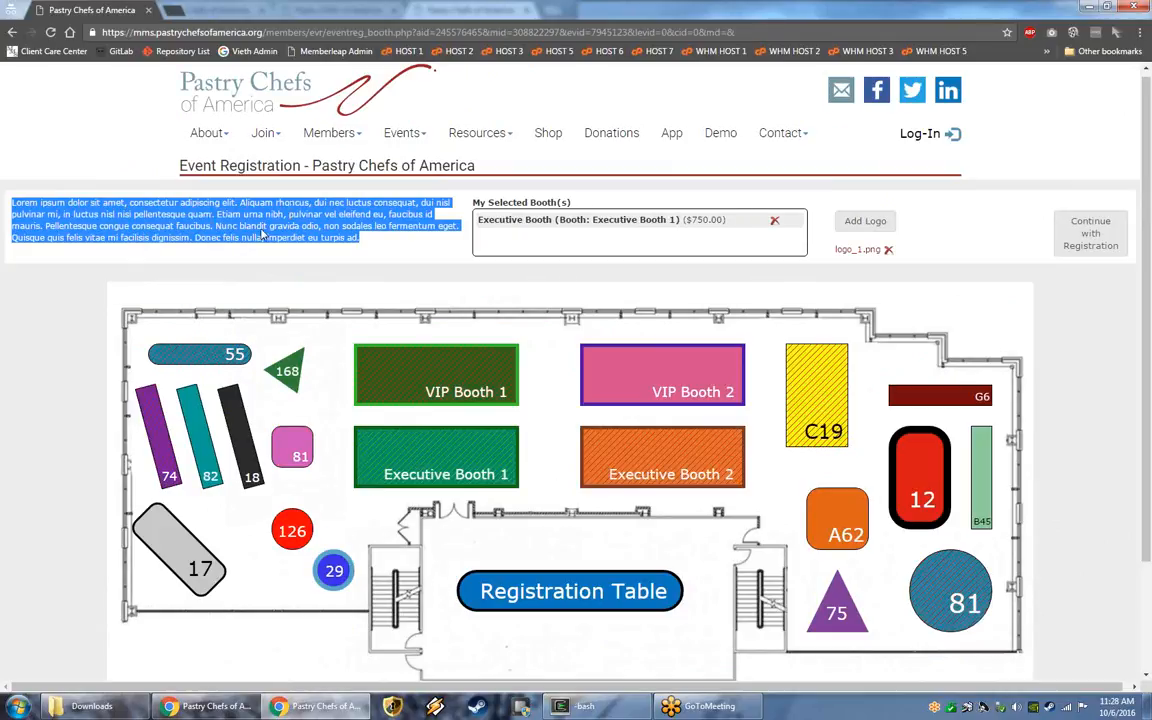
click(426, 251)
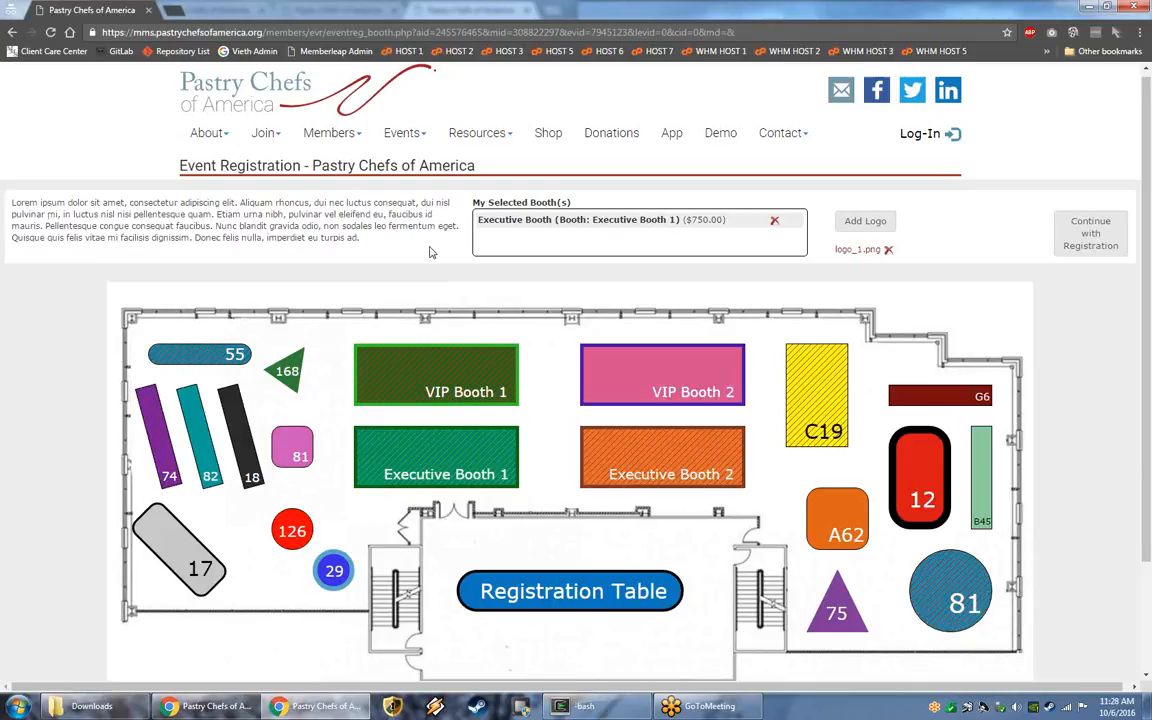
scroll(426, 251, down, 2)
scroll(512, 265, up, 2)
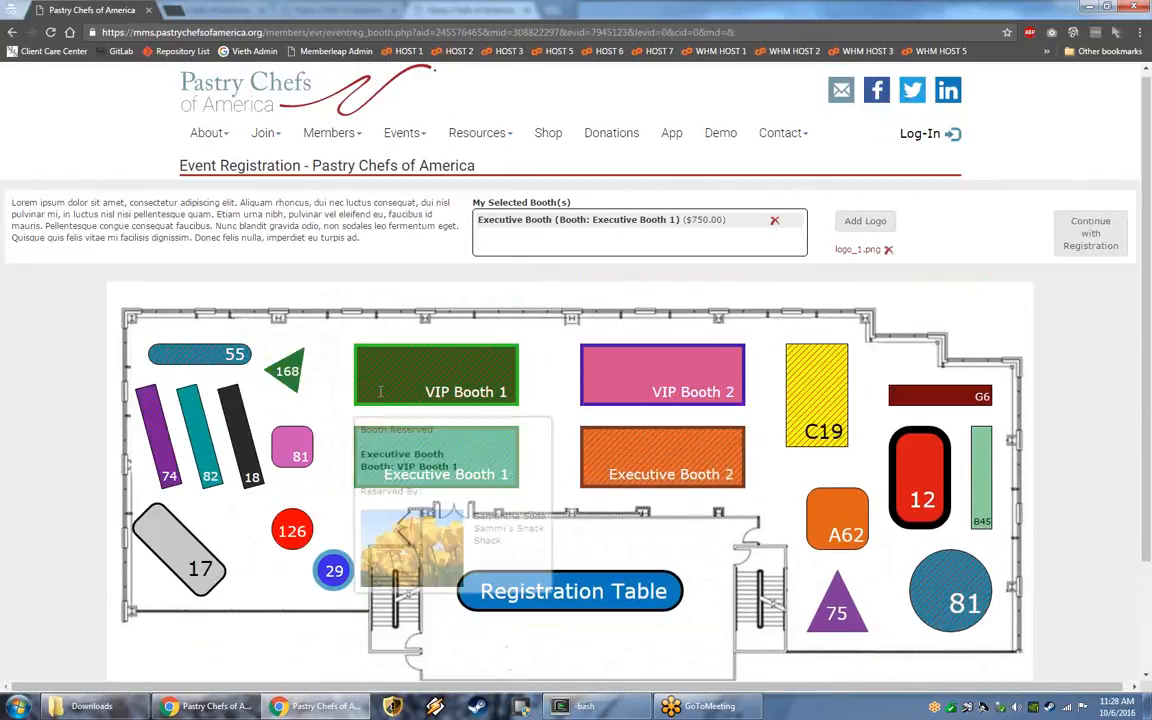
mouse_move(178, 542)
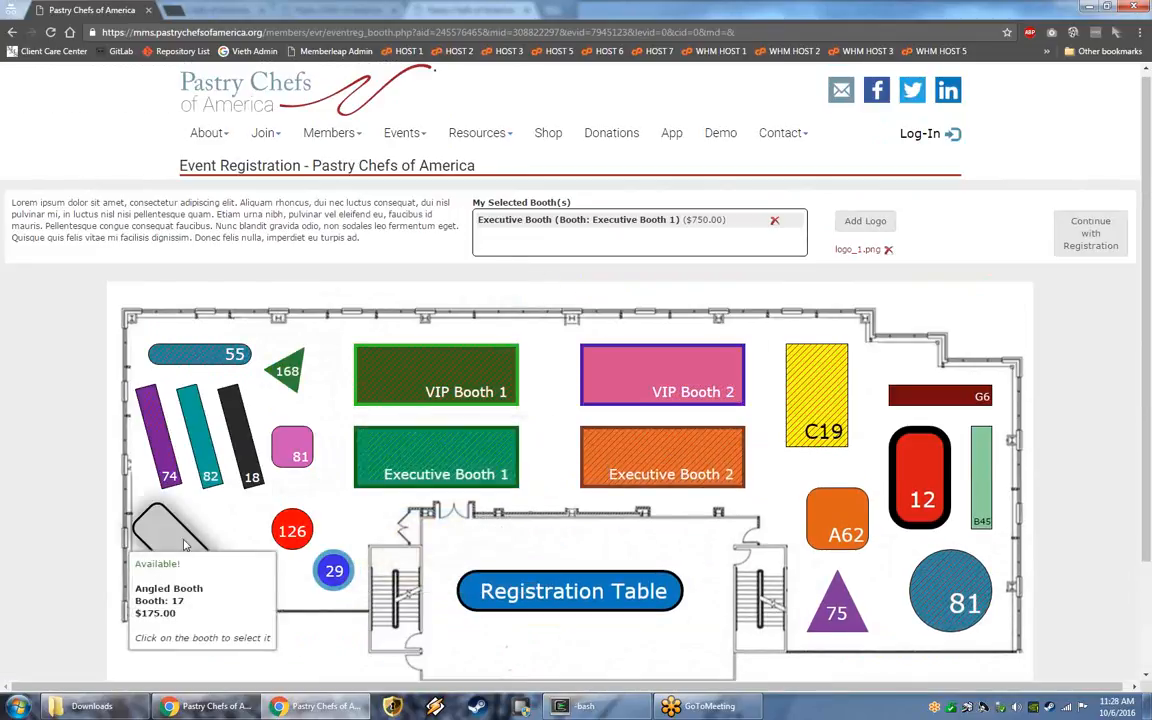
click(183, 545)
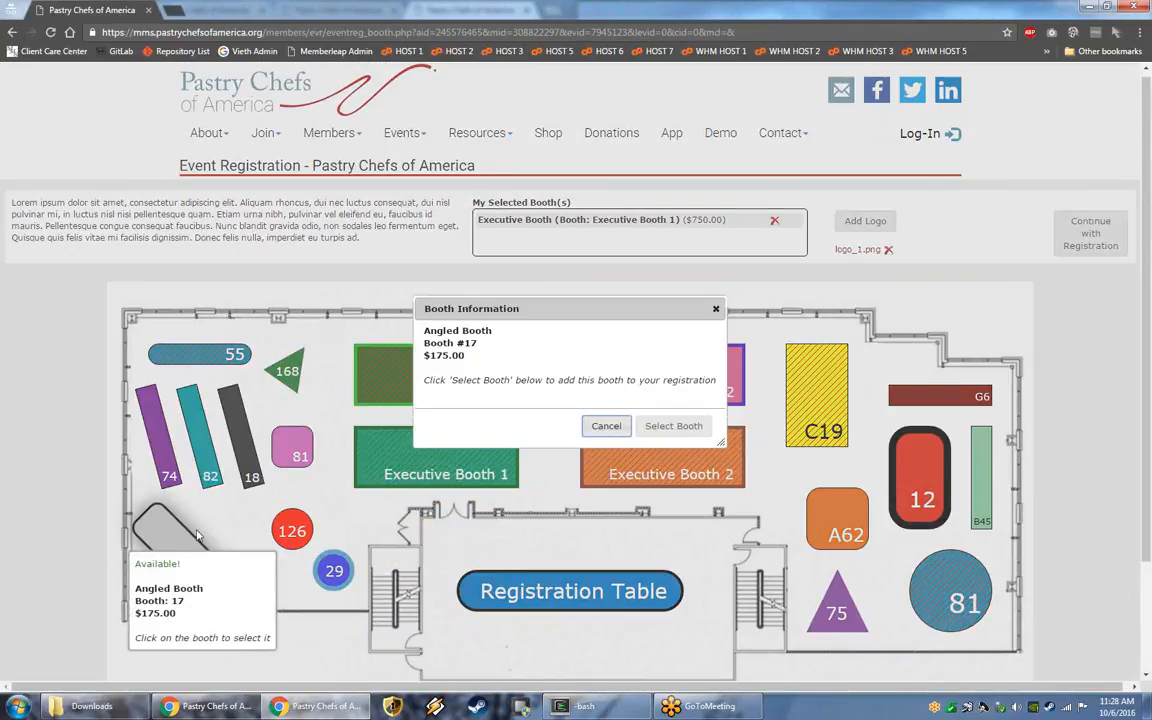
click(673, 426)
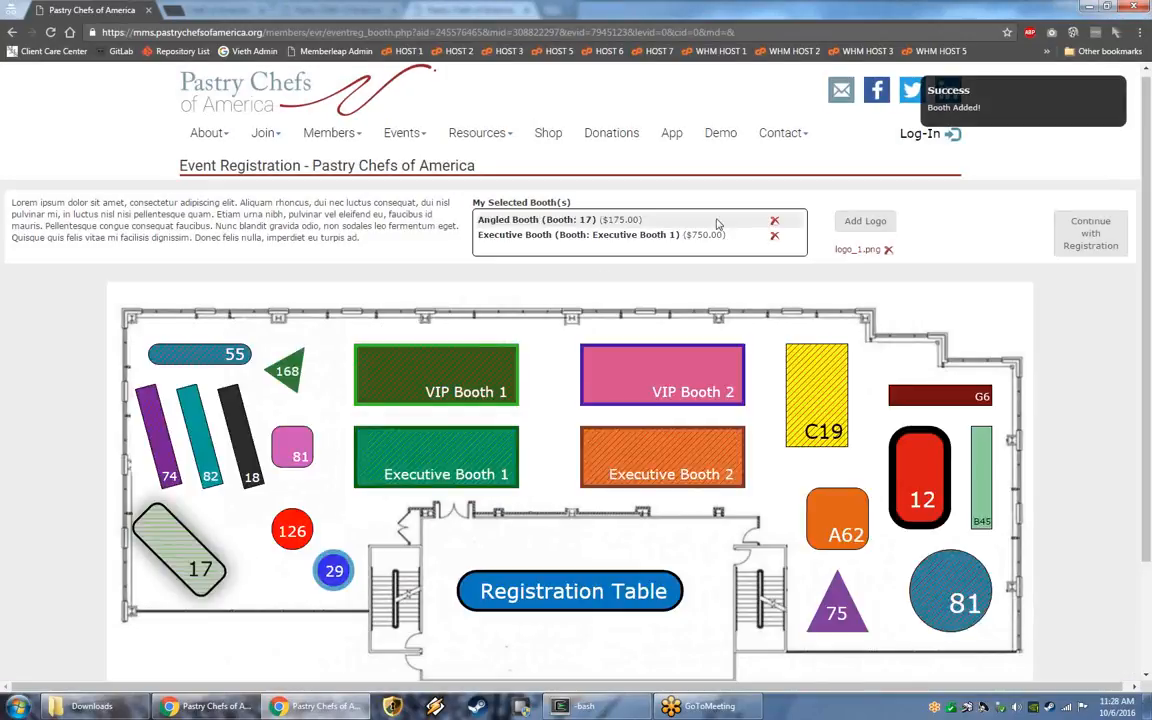
Continue with the two selected booths to the registration summary and check the exhibitor's subtotal.
scroll(888, 160, down, 3)
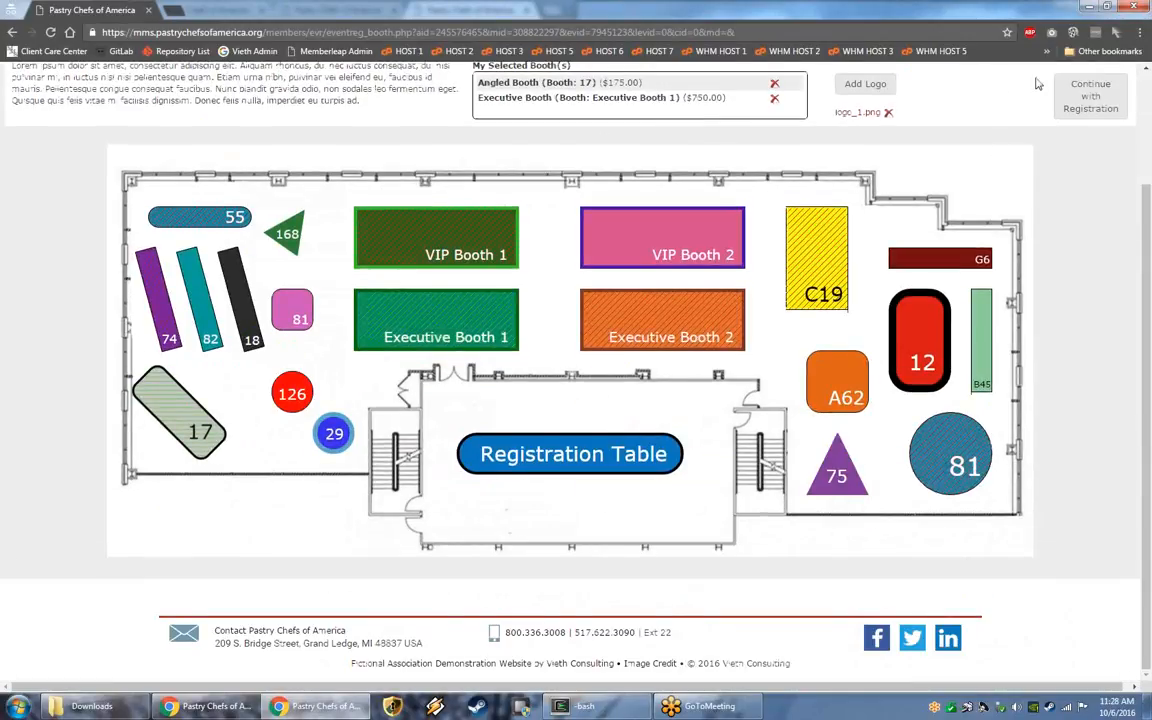
click(1090, 92)
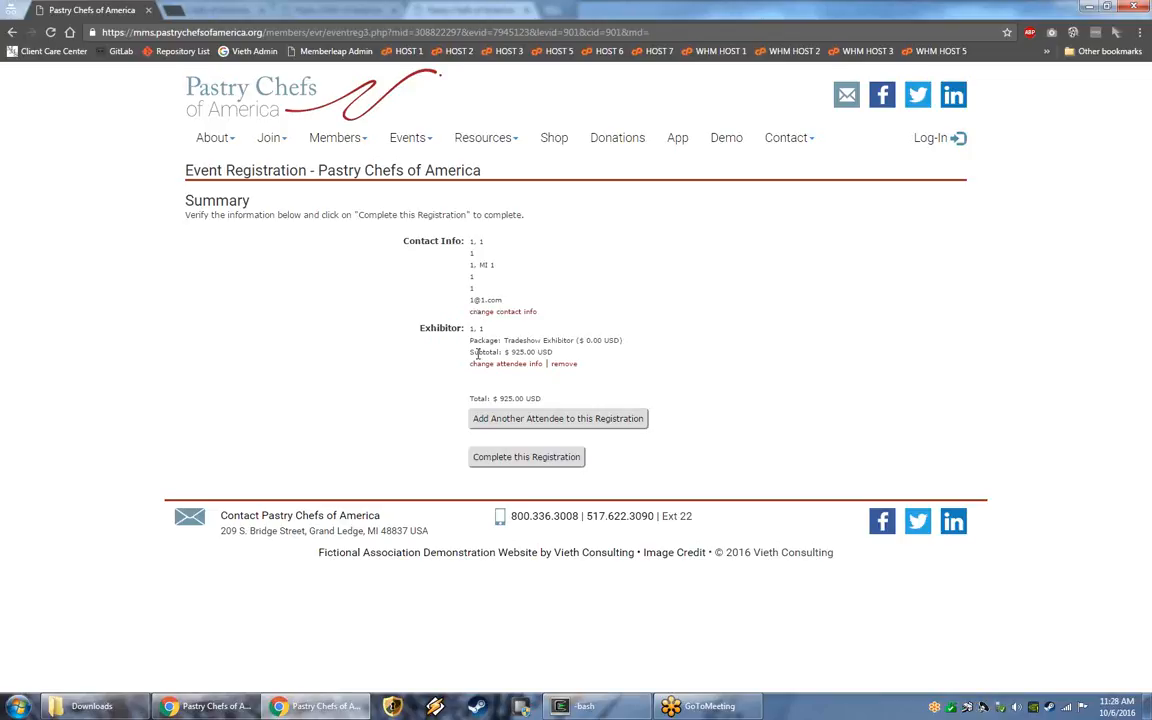
drag(470, 352, 568, 348)
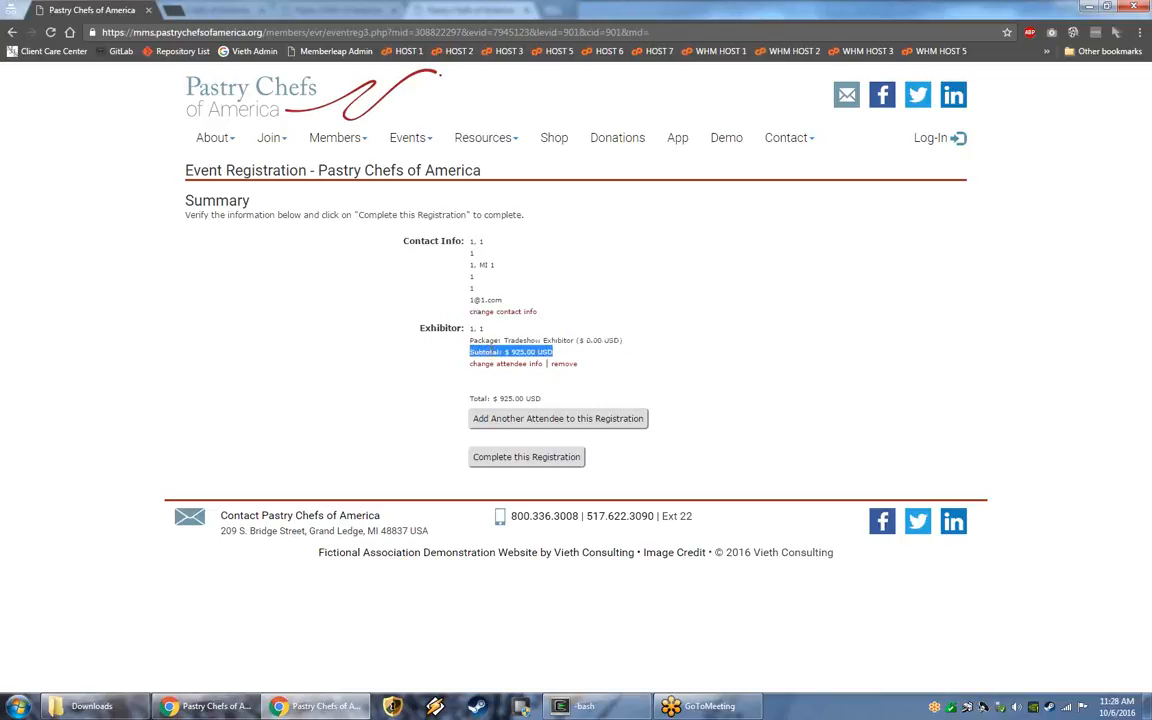
click(435, 458)
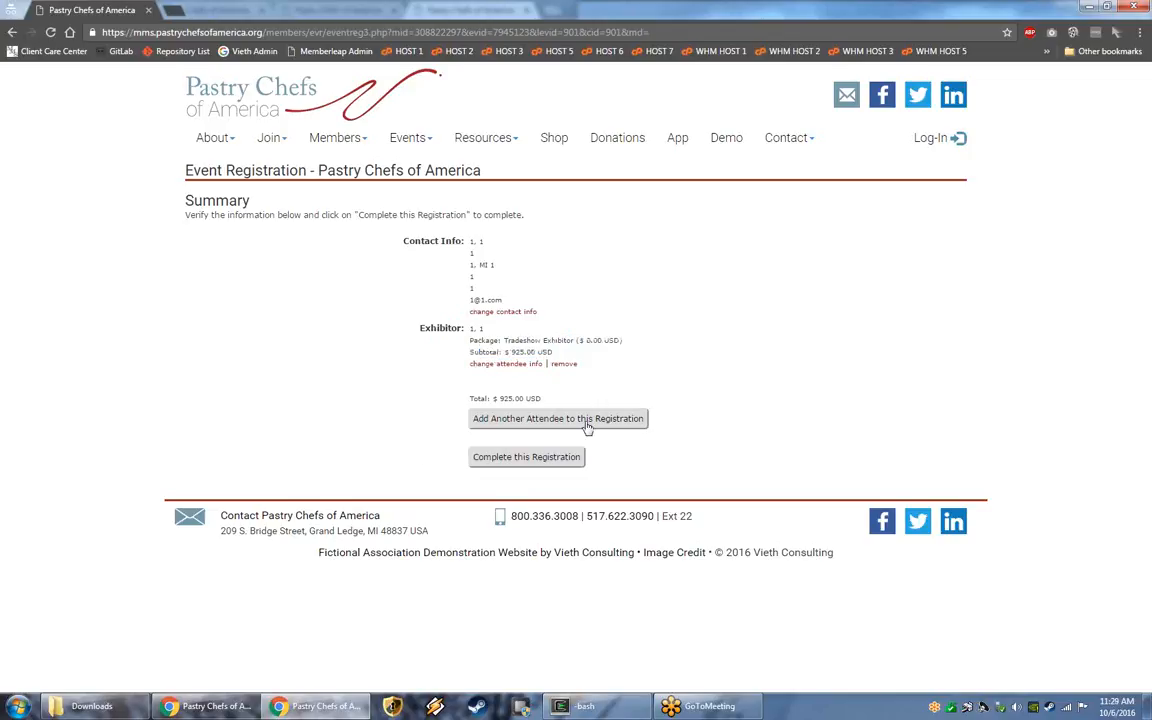
Complete the registration with the pay at event payment method and review the booths listed in the confirmation.
click(514, 463)
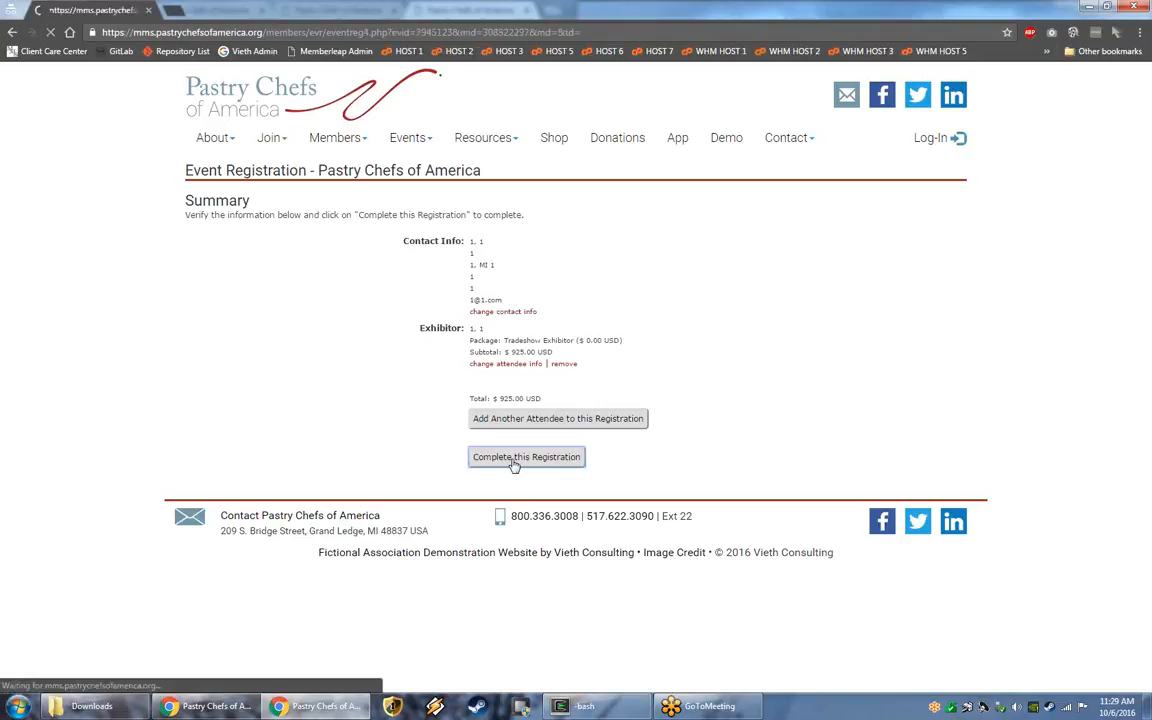
click(505, 323)
click(520, 362)
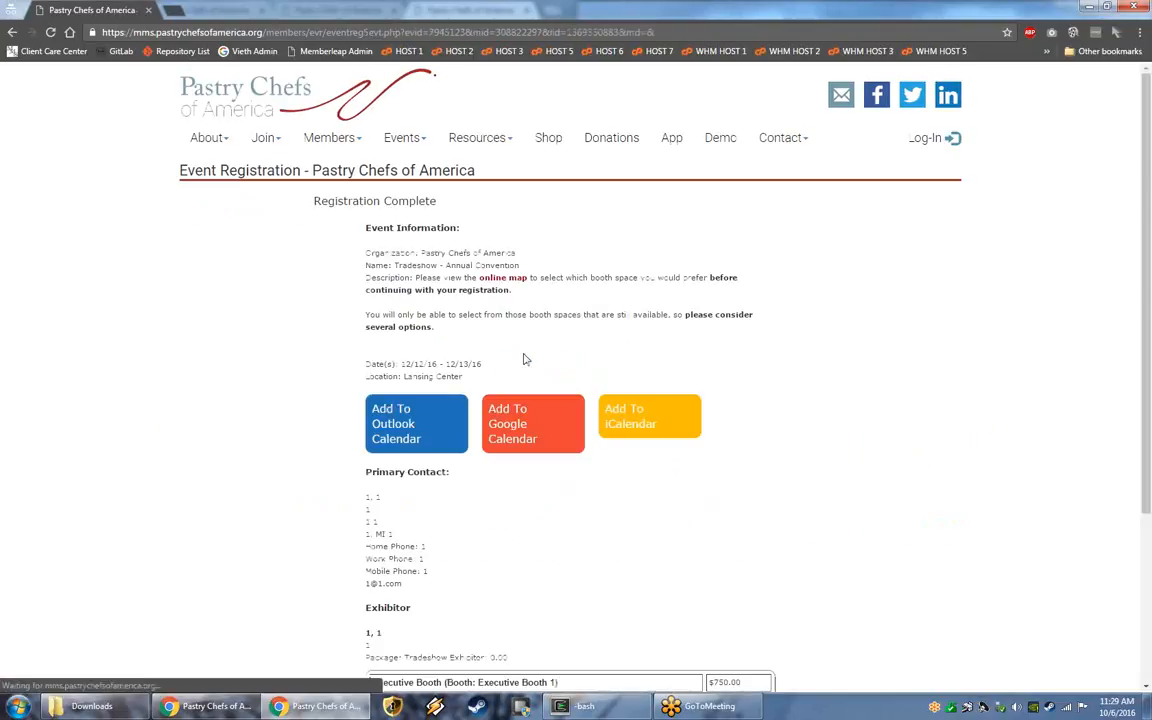
scroll(575, 412, down, 2)
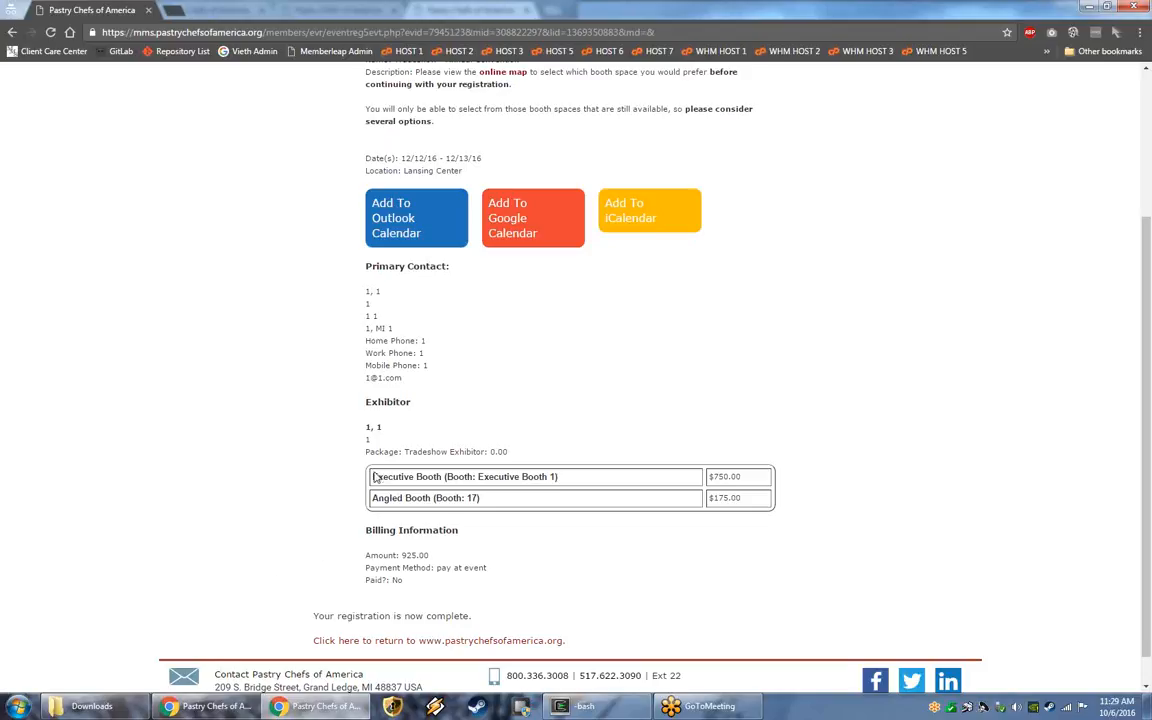
drag(376, 477, 660, 508)
click(582, 514)
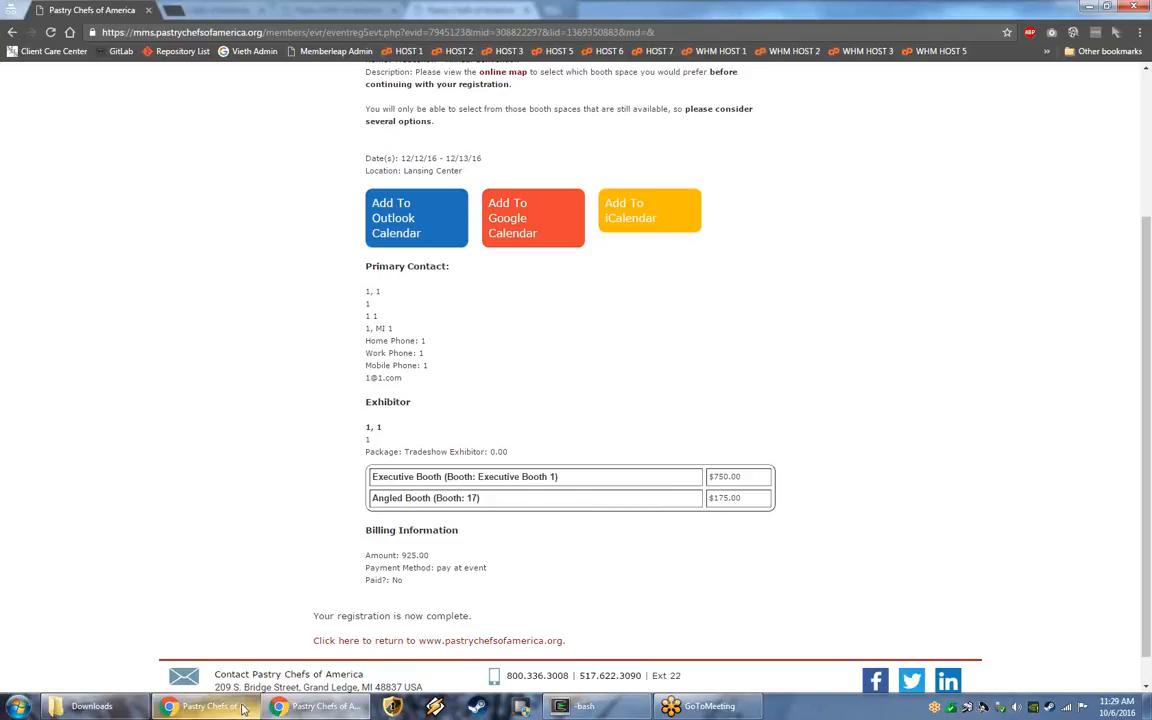
In the admin browser window, open the Tradeshow - Annual Convention booth setup and check who selected booth 17.
mouse_move(243, 708)
click(165, 580)
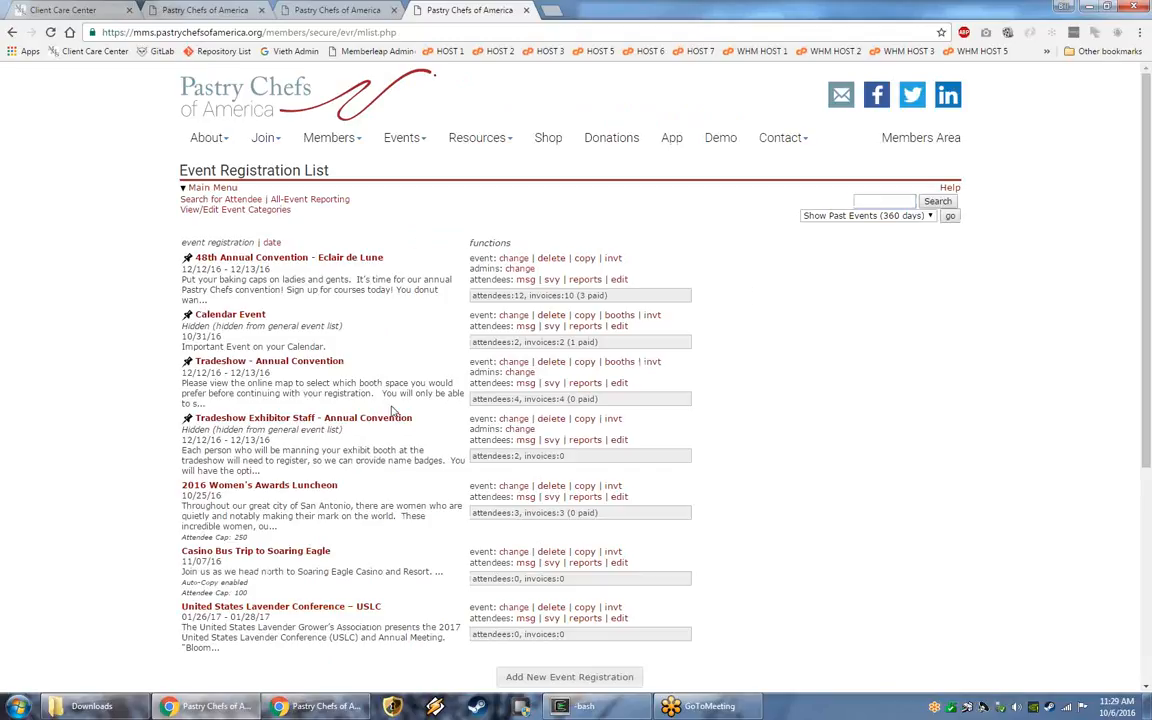
click(619, 363)
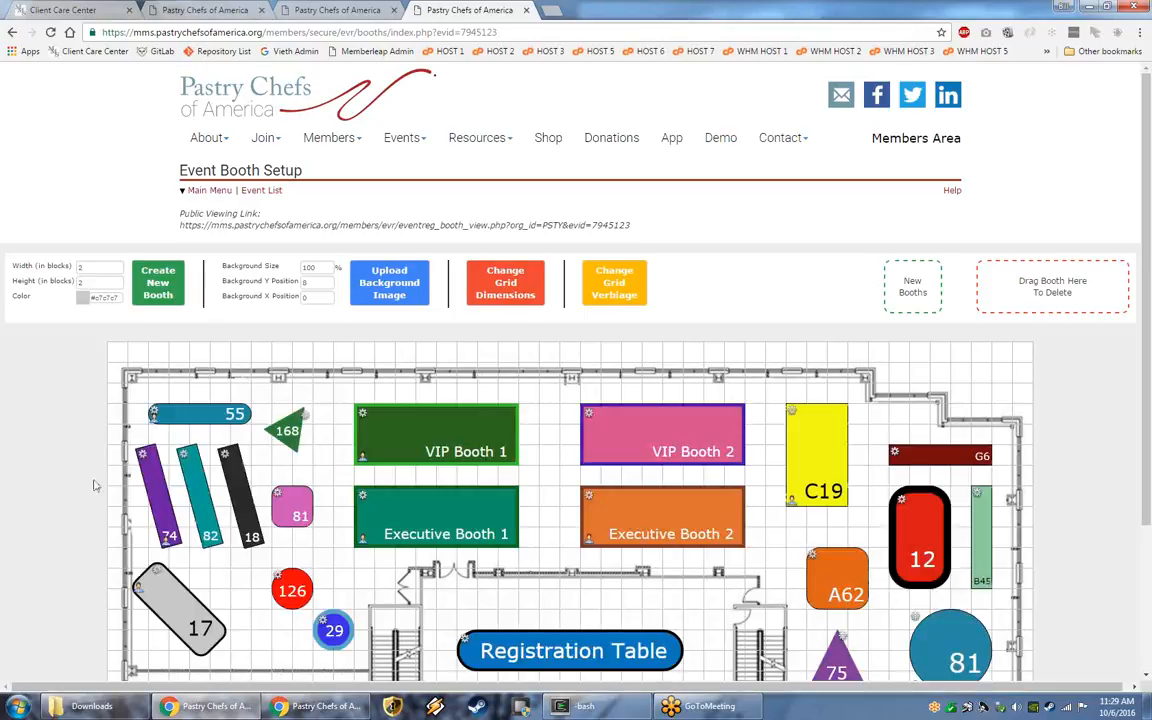
scroll(93, 485, down, 1)
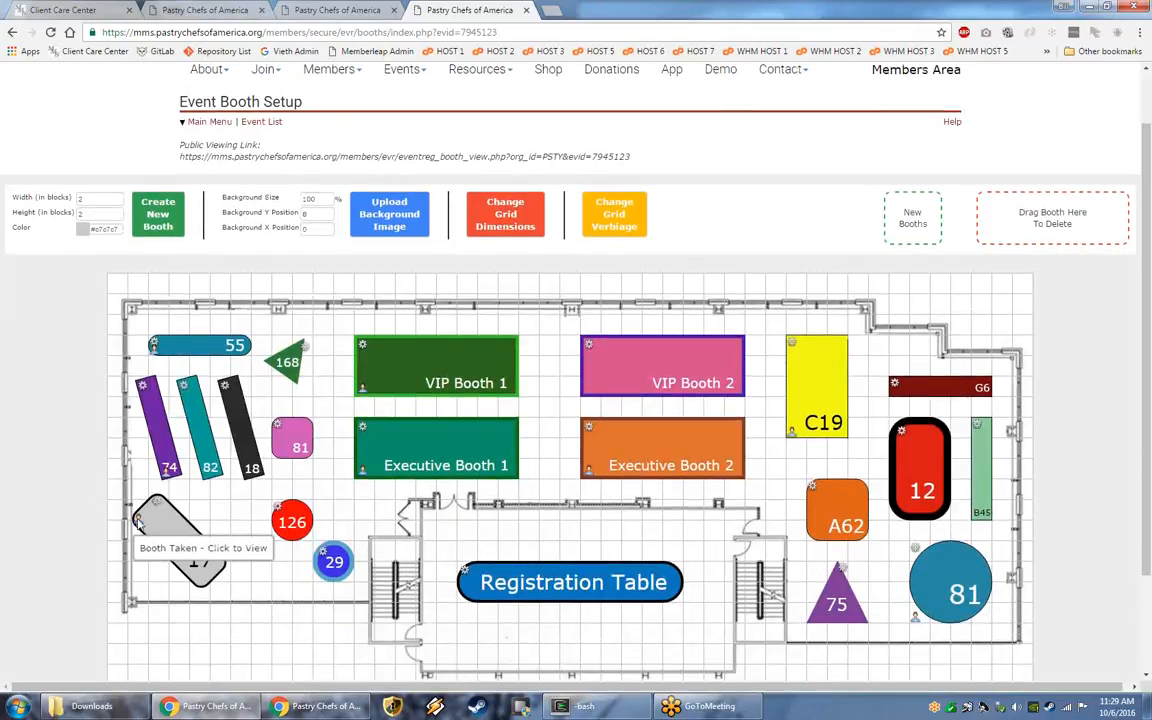
click(140, 524)
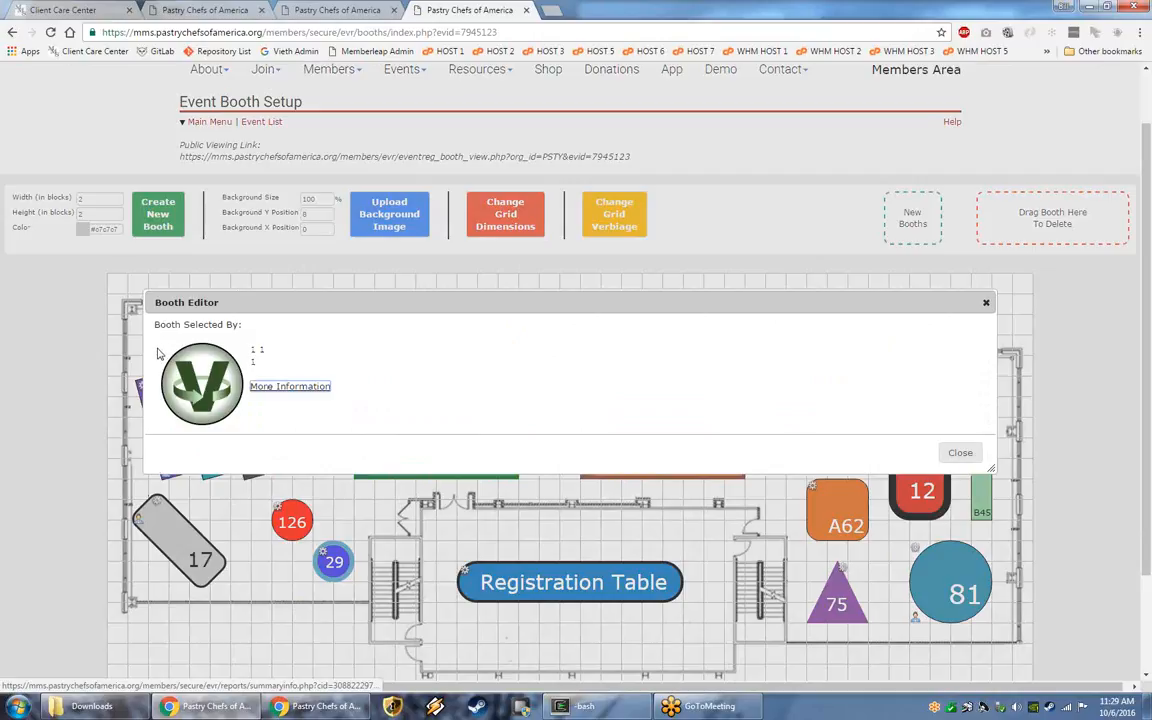
drag(228, 346, 283, 370)
click(326, 354)
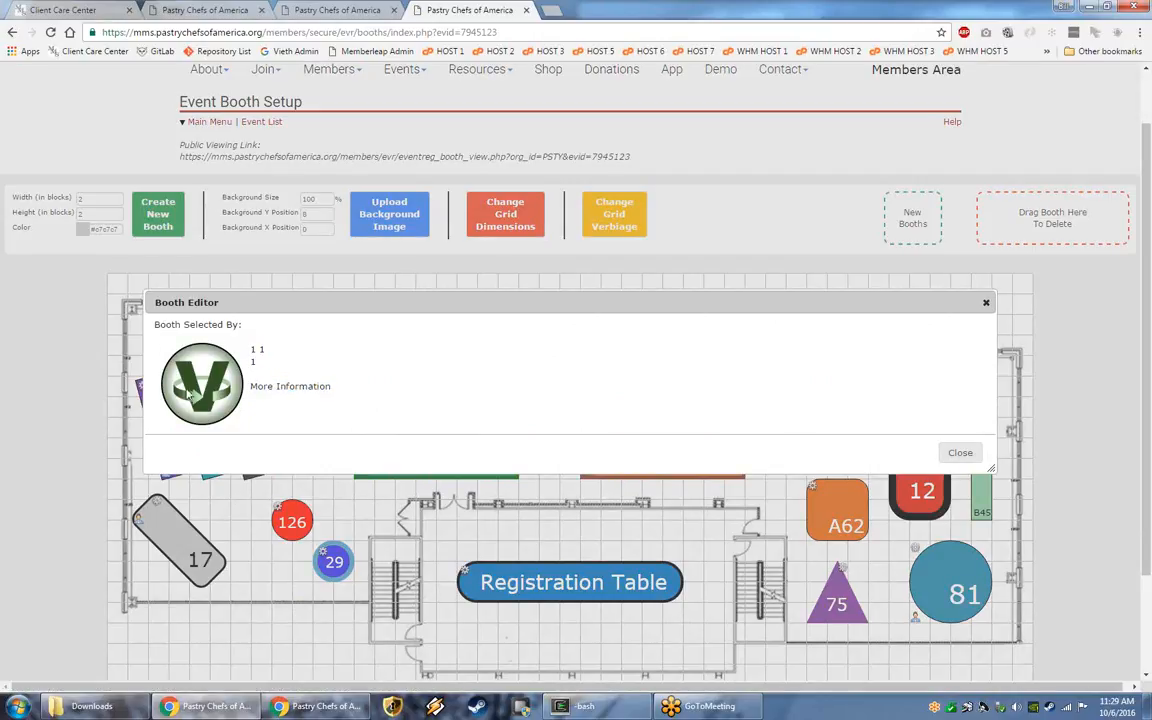
click(959, 452)
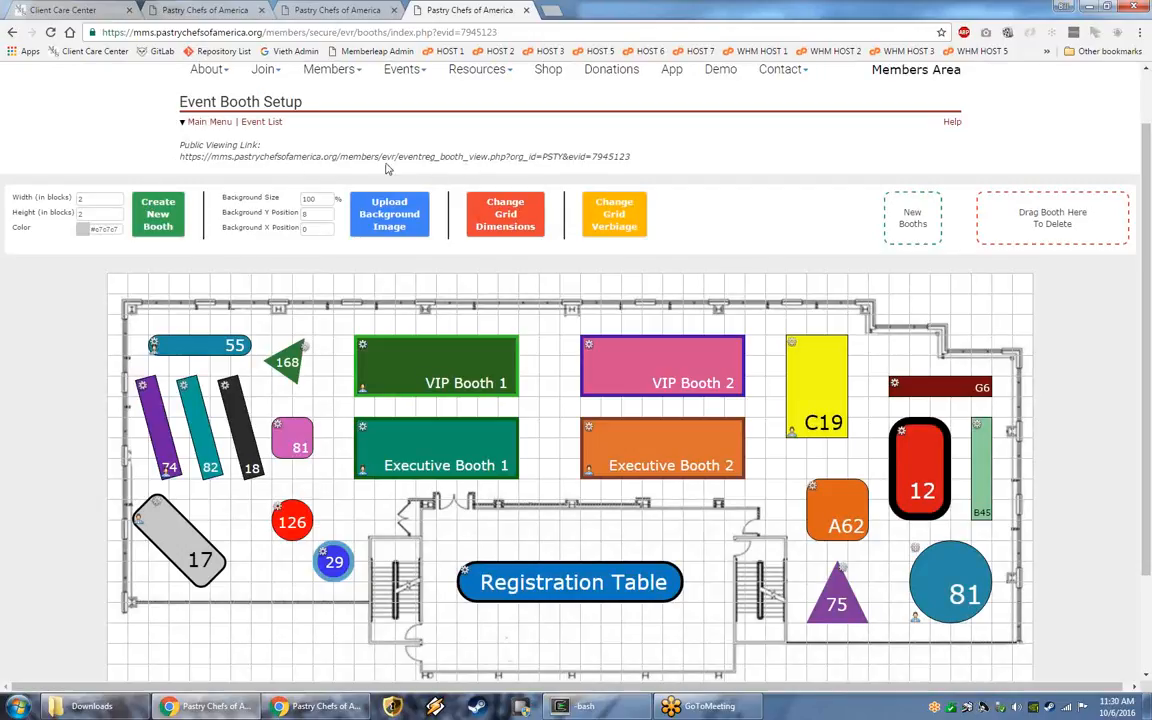
Go back to the event list and open the Attendee Booth Report from the Tradeshow - Annual Convention reports.
click(266, 123)
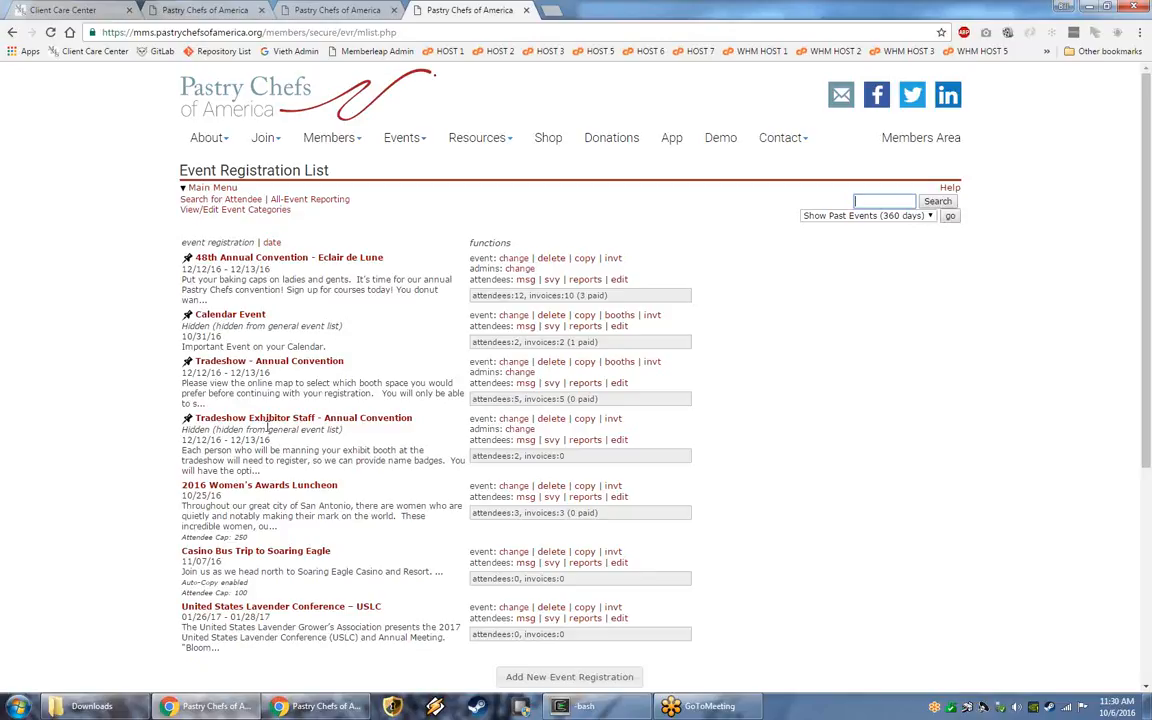
click(586, 384)
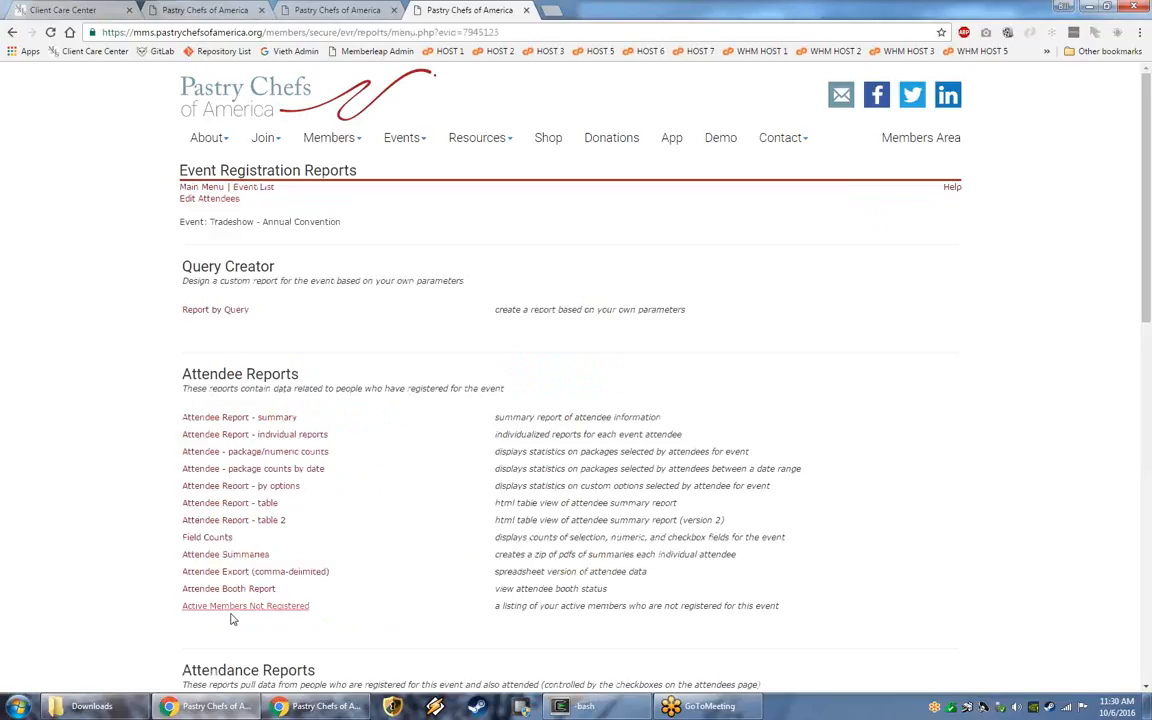
drag(282, 594, 182, 598)
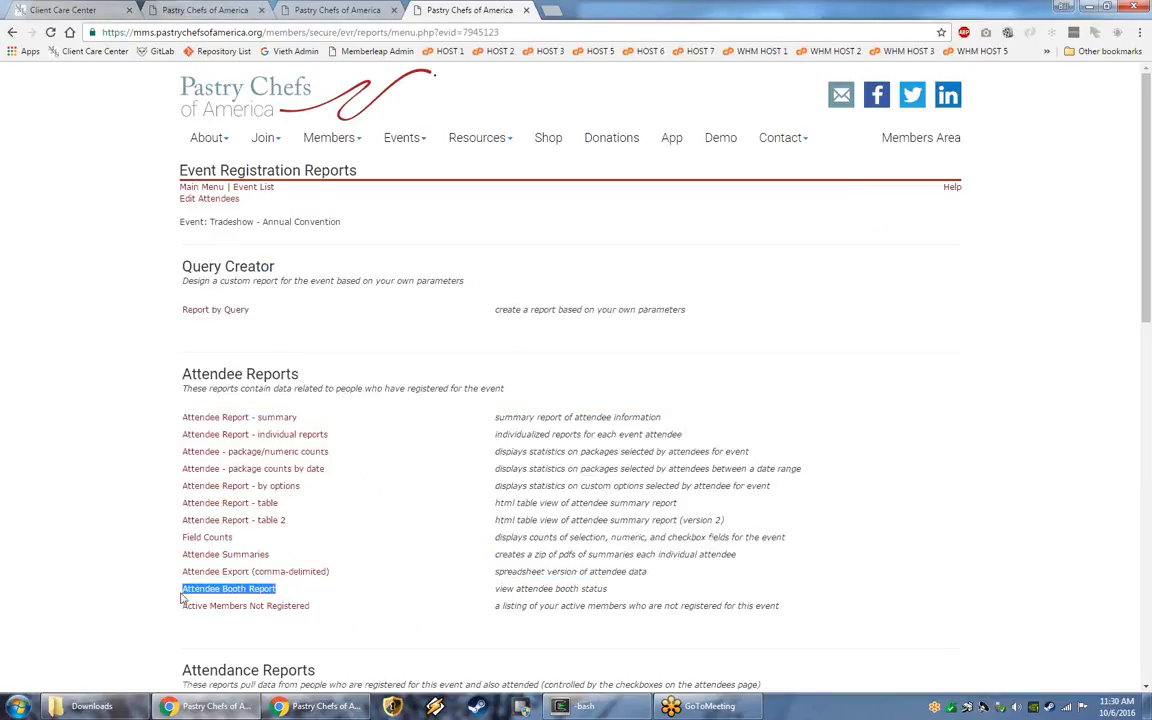
click(228, 590)
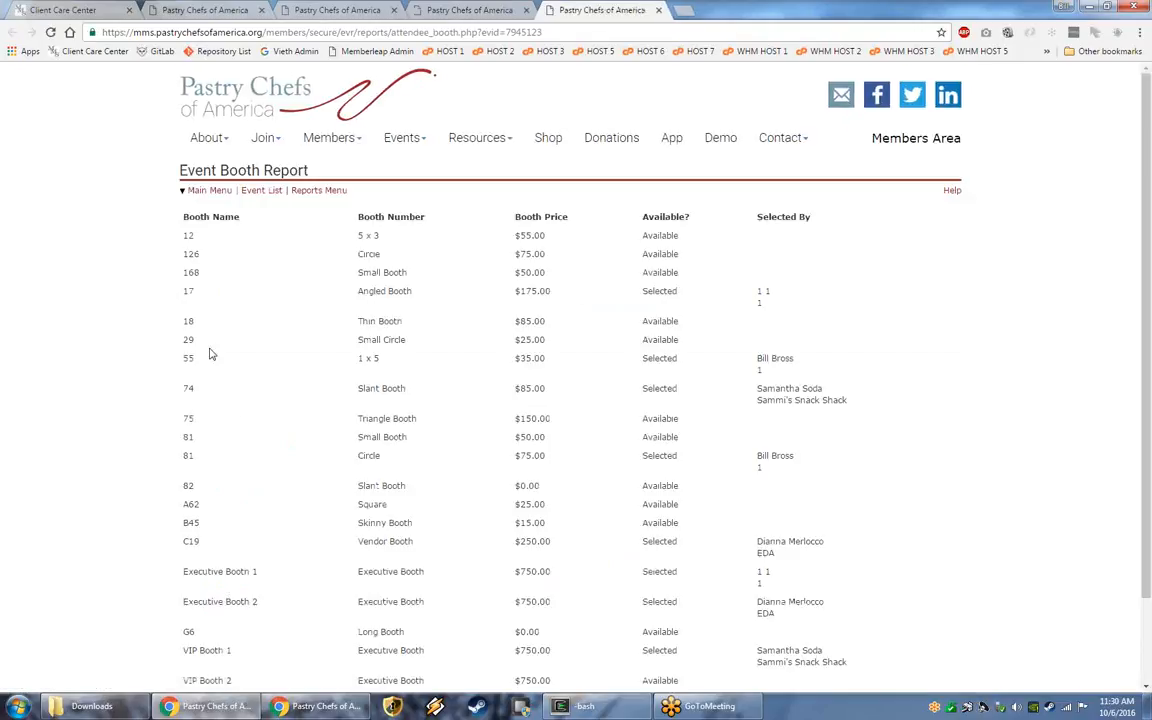
Examine each booth's name, price, availability and selecting exhibitor in the booth report, then close it and return to the event's reports.
drag(185, 236, 733, 648)
click(728, 650)
scroll(746, 381, down, 2)
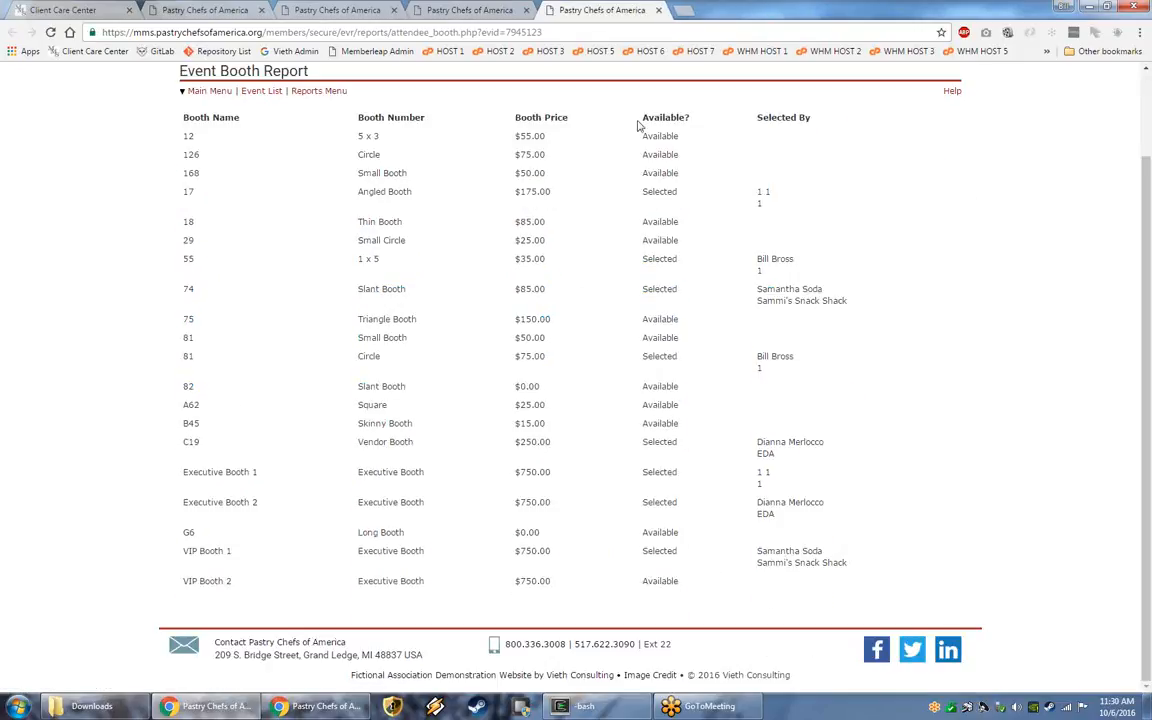
drag(180, 114, 781, 191)
click(685, 171)
drag(817, 442, 807, 442)
scroll(727, 539, up, 1)
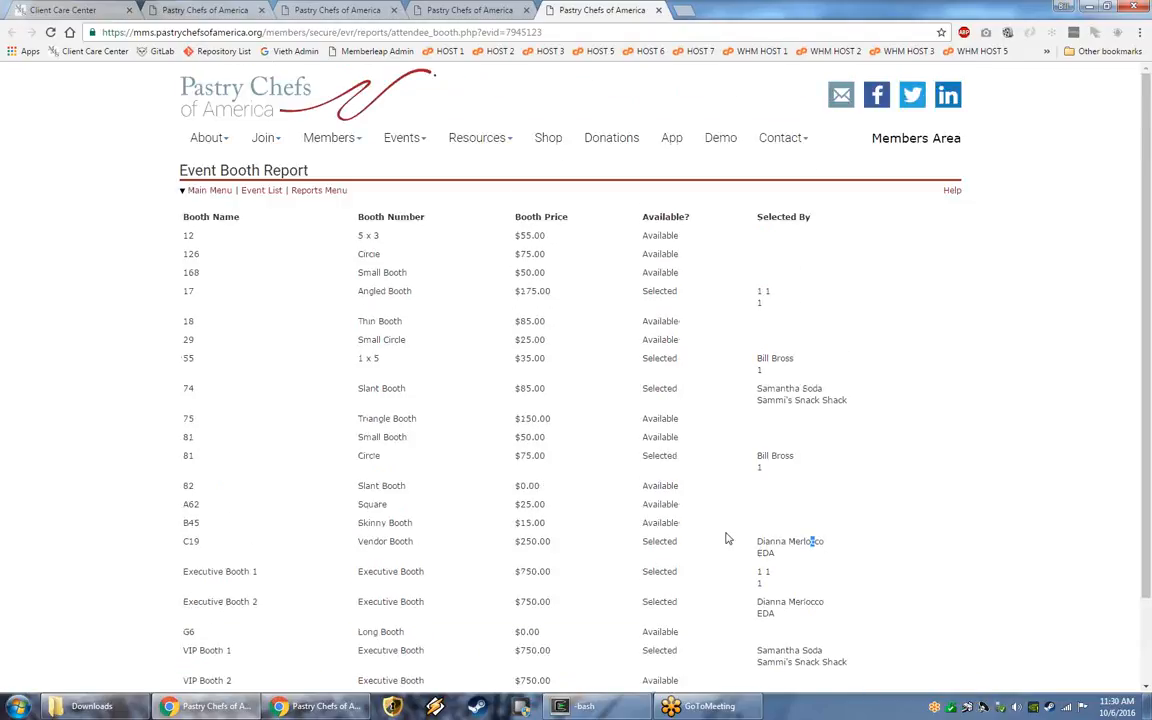
scroll(727, 539, down, 1)
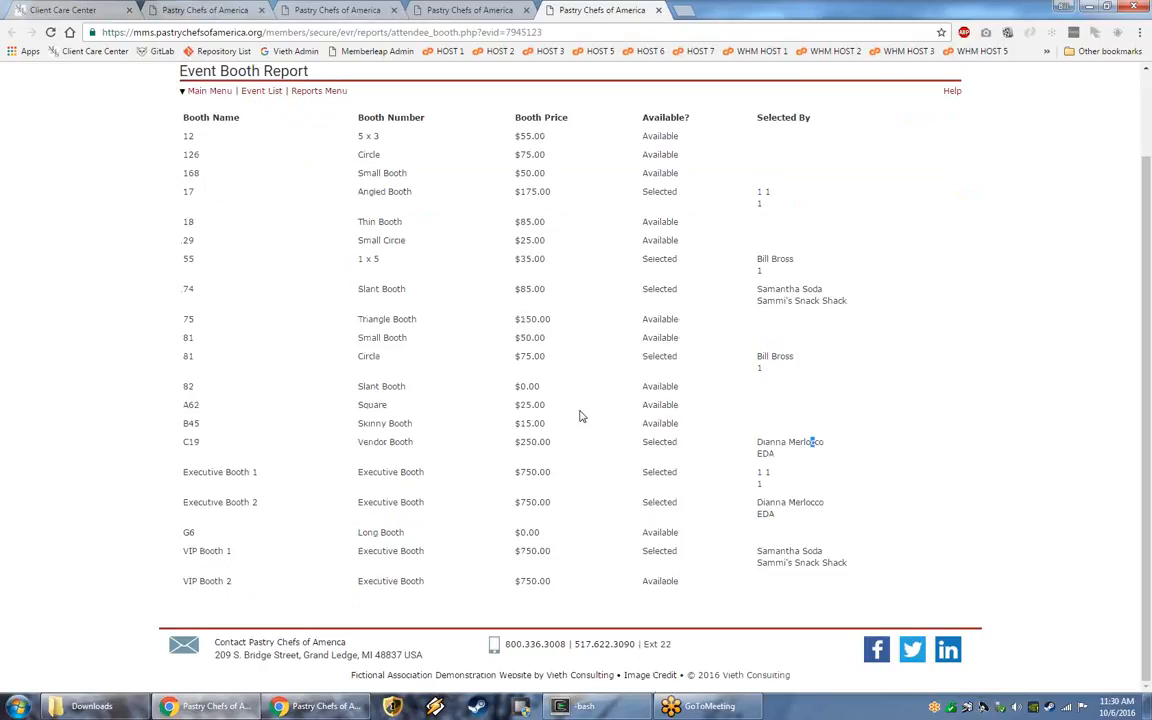
middle_click(597, 11)
scroll(402, 428, down, 3)
scroll(402, 428, up, 3)
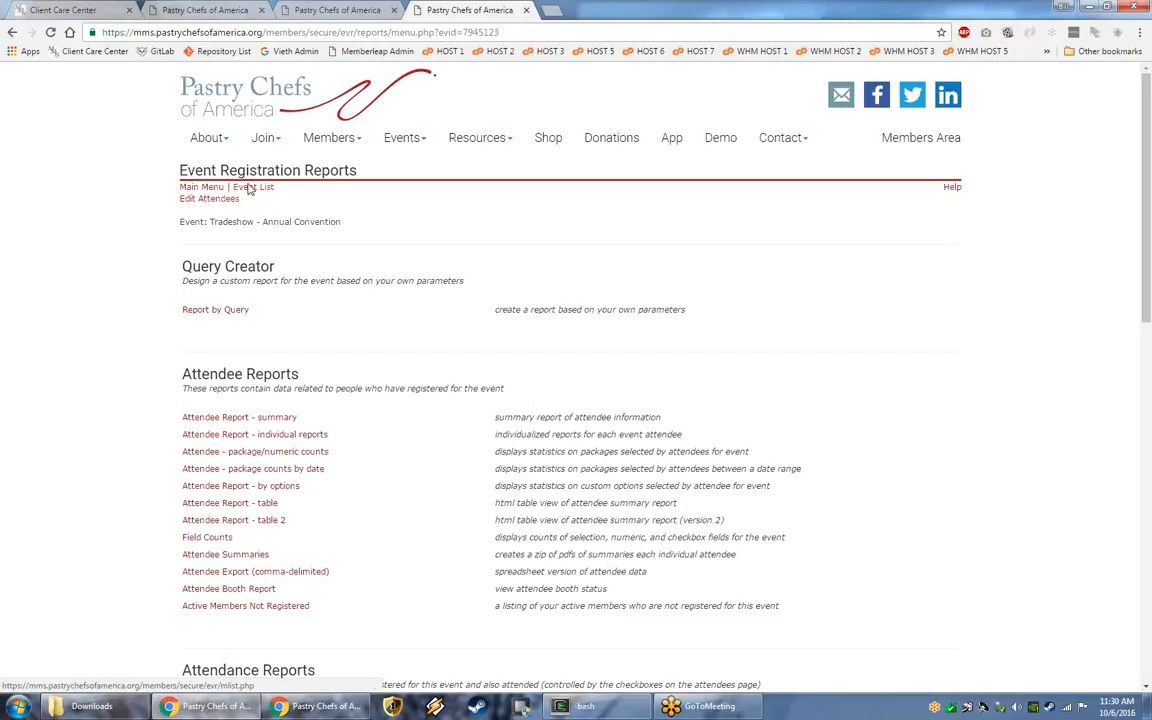